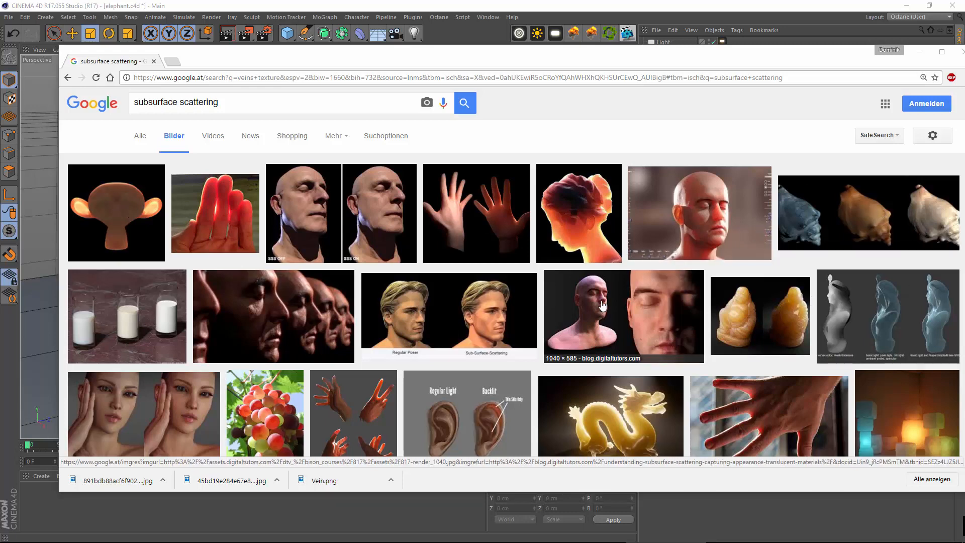
# Browse the subsurface scattering image results and preview the picture of three milk glasses.
pyautogui.scroll(-1, 724, 223)
pyautogui.scroll(-4, 725, 223)
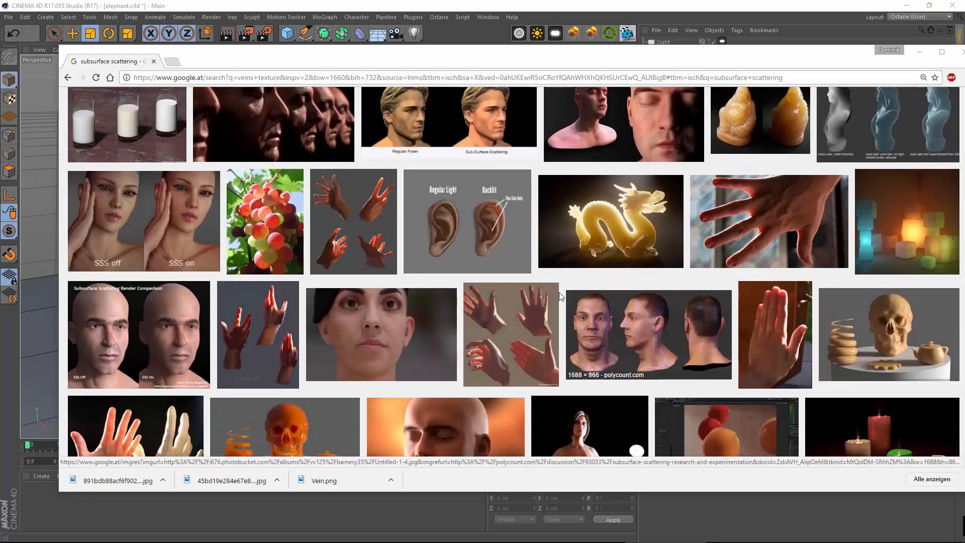
pyautogui.scroll(4, 558, 291)
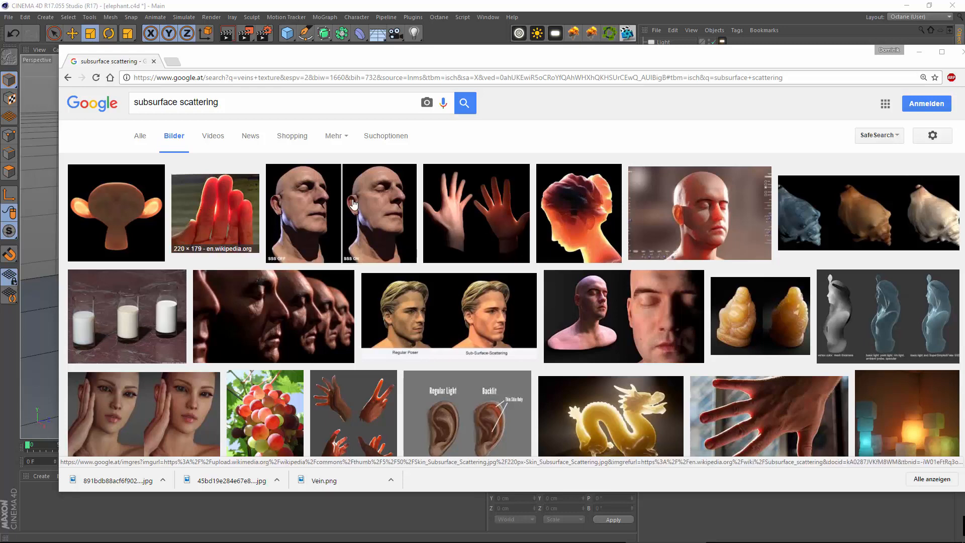
pyautogui.click(114, 325)
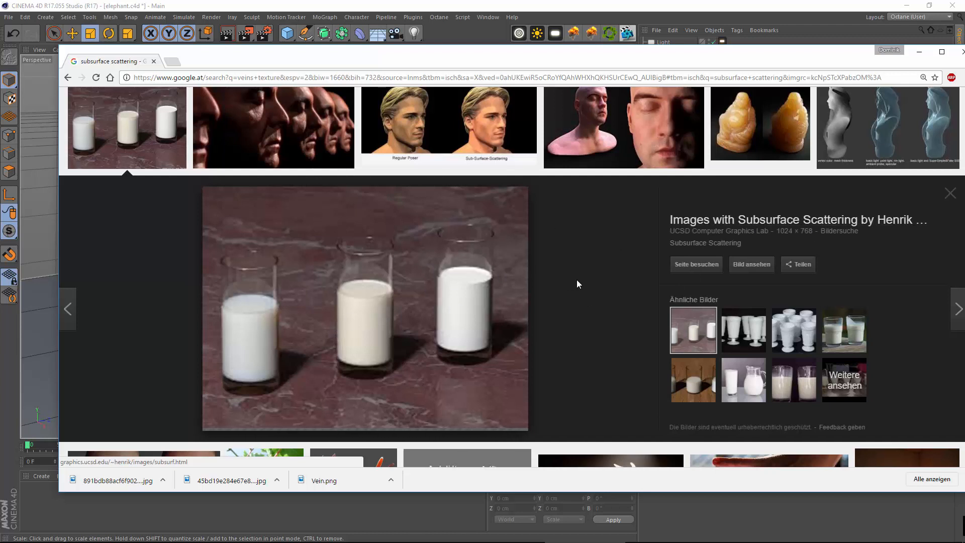
# Try to open the milk glasses picture at full size, and return to the image results.
pyautogui.click(735, 265)
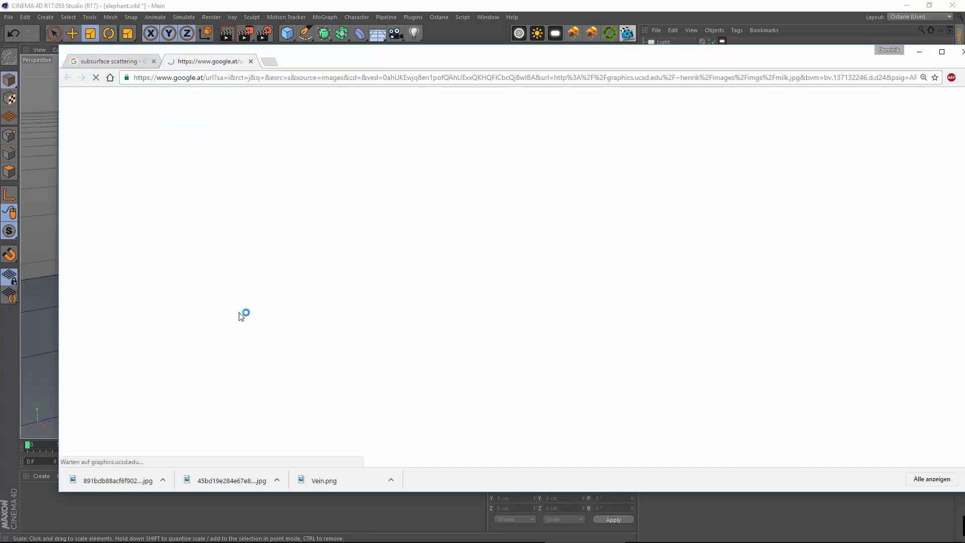
pyautogui.moveTo(334, 59)
pyautogui.mouseDown()
pyautogui.moveTo(362, 59)
pyautogui.moveTo(325, 58)
pyautogui.mouseUp()
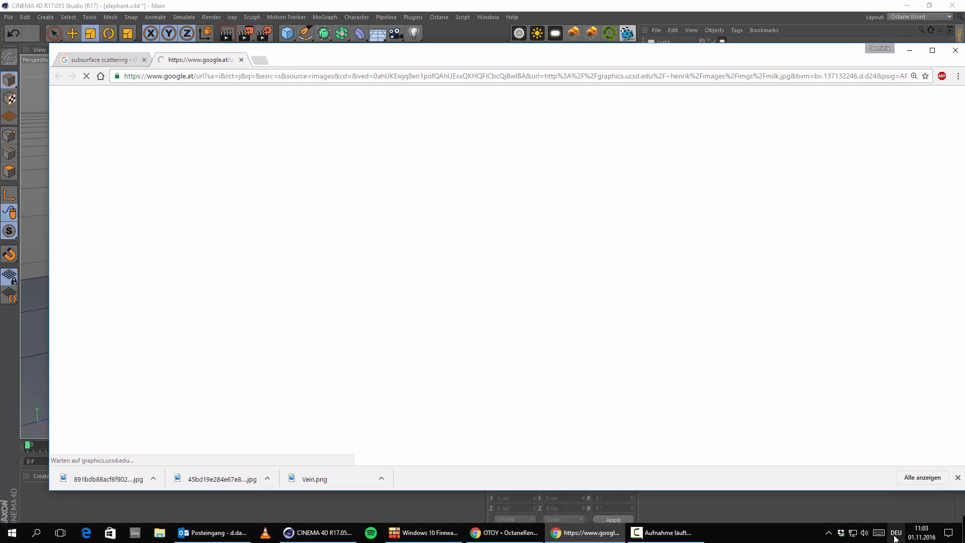
pyautogui.moveTo(842, 534)
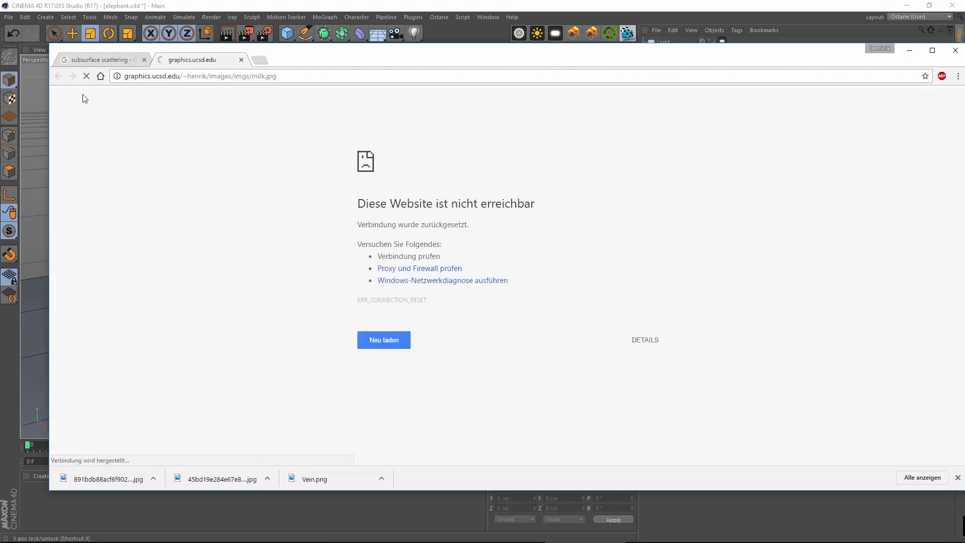
pyautogui.click(86, 59)
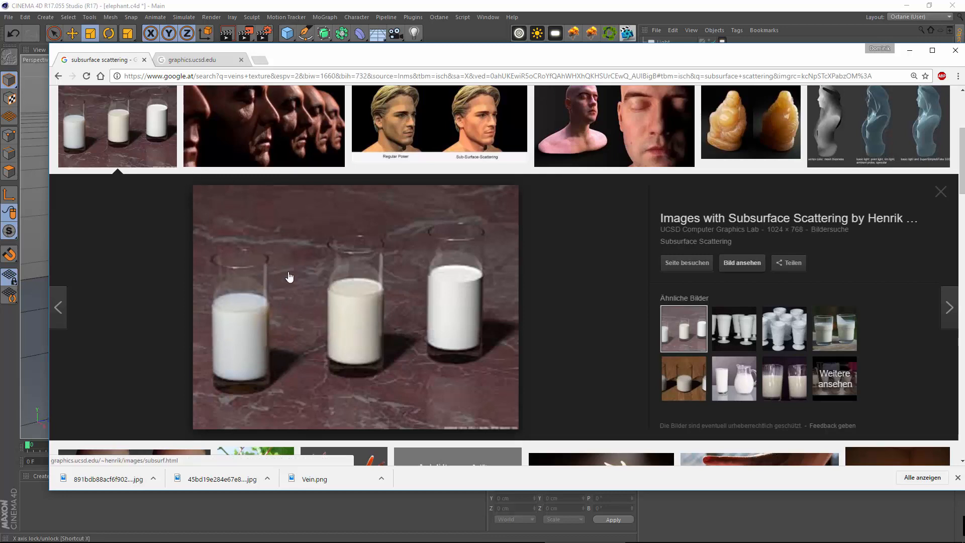
# Examine the enlarged milk glasses preview and compare it with the surrounding subsurface scattering images.
pyautogui.scroll(1, 345, 265)
pyautogui.scroll(-2, 371, 305)
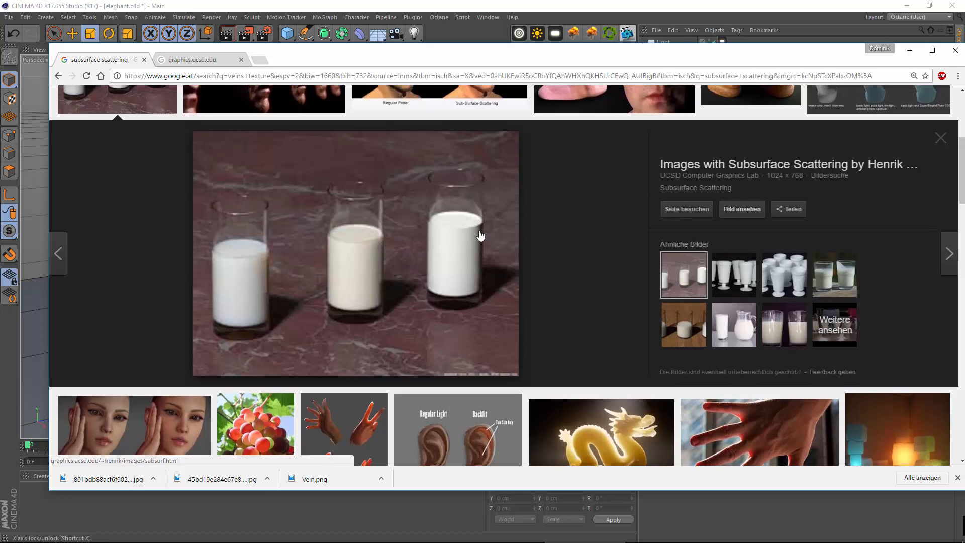
pyautogui.scroll(1, 480, 235)
pyautogui.scroll(-3, 480, 235)
pyautogui.scroll(3, 411, 254)
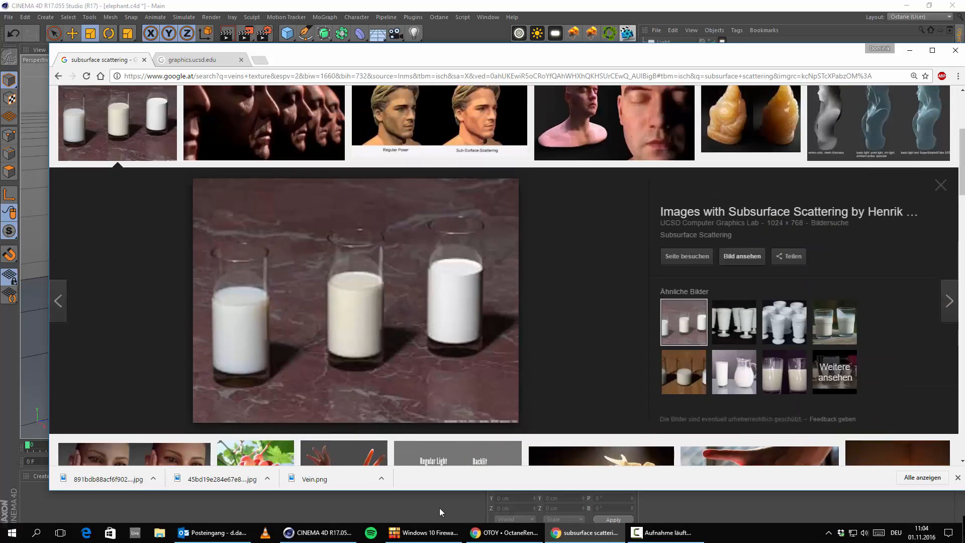
pyautogui.scroll(4, 360, 241)
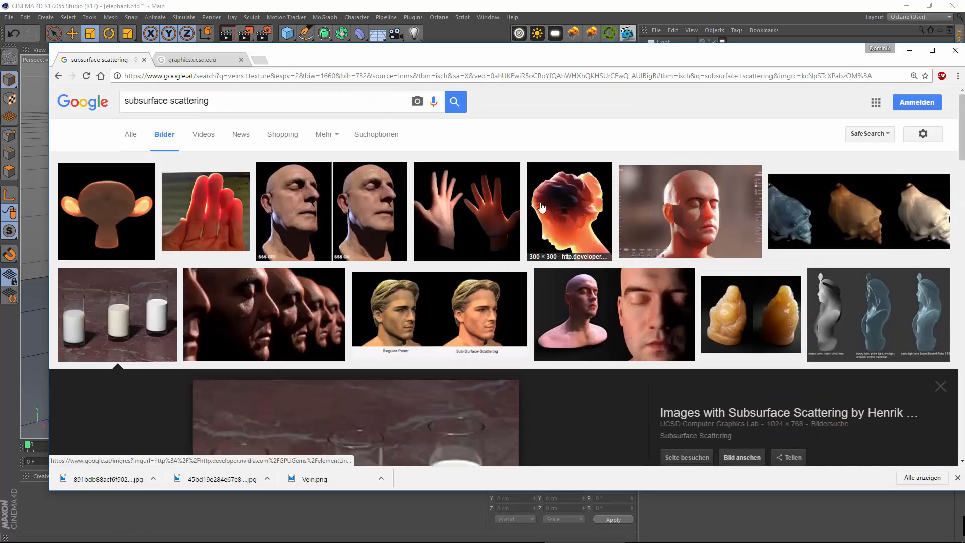
pyautogui.scroll(-3, 510, 210)
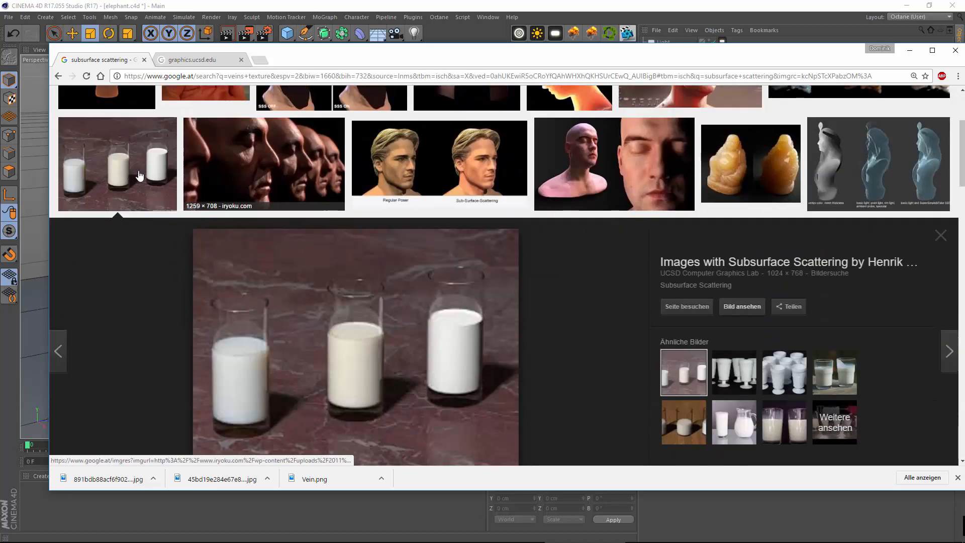
# Try to reload the full-size milk picture page, and go back to the image results.
pyautogui.click(208, 56)
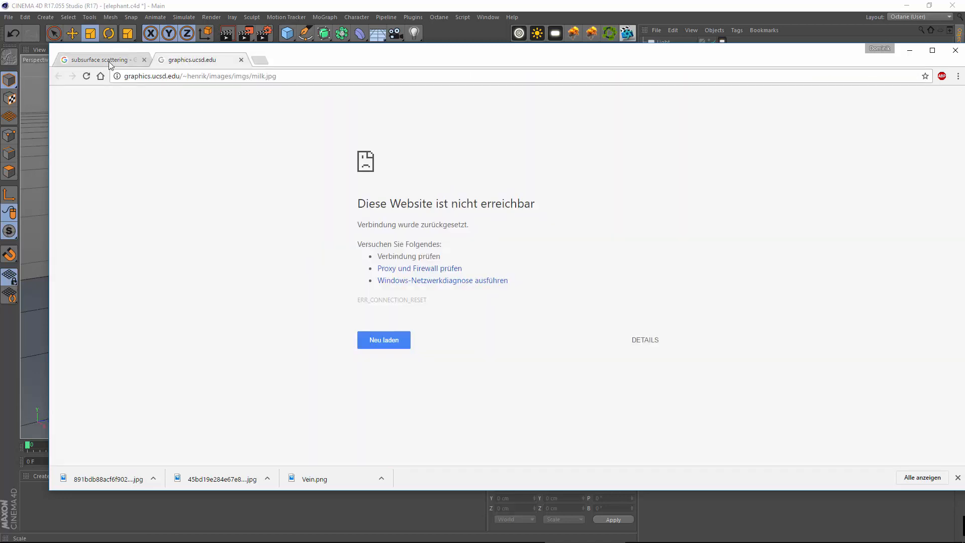
pyautogui.click(86, 77)
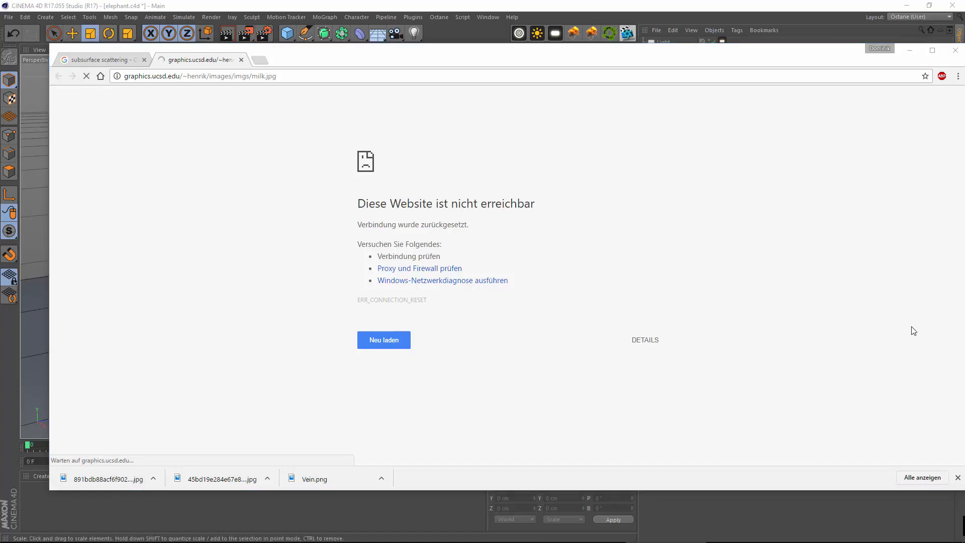
pyautogui.click(118, 61)
# Look further through the image results and preview the backlit red hand picture from CG Education.
pyautogui.scroll(-6, 380, 343)
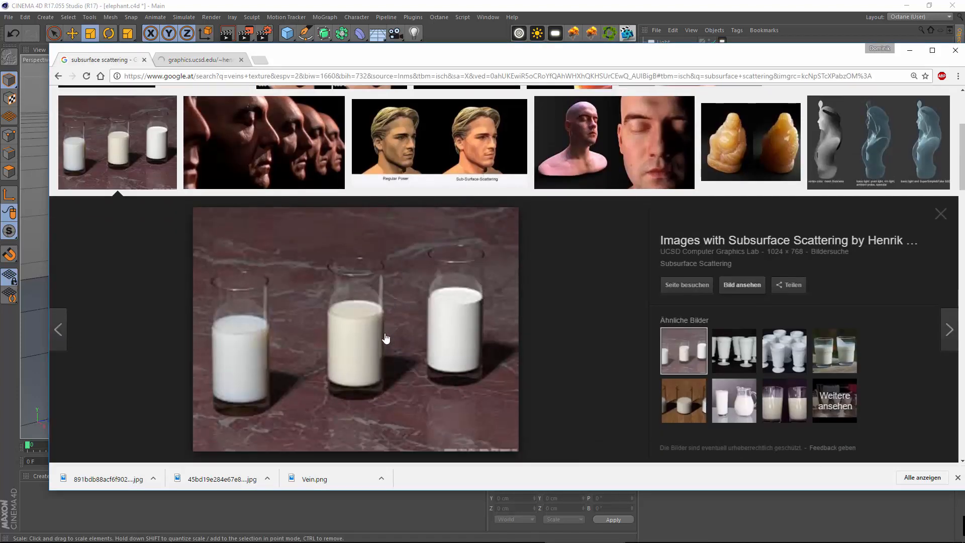
pyautogui.scroll(-2, 381, 343)
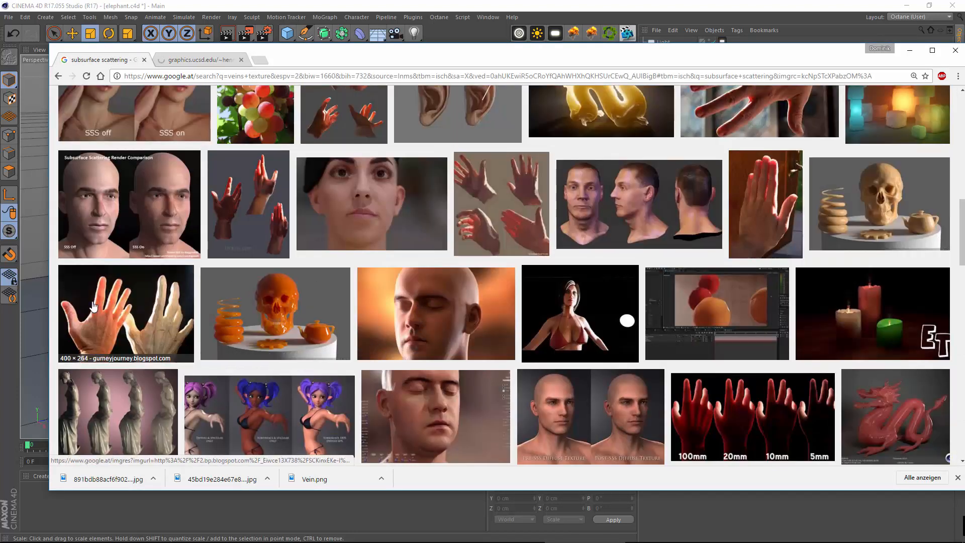
pyautogui.scroll(-4, 205, 306)
pyautogui.scroll(-2, 205, 305)
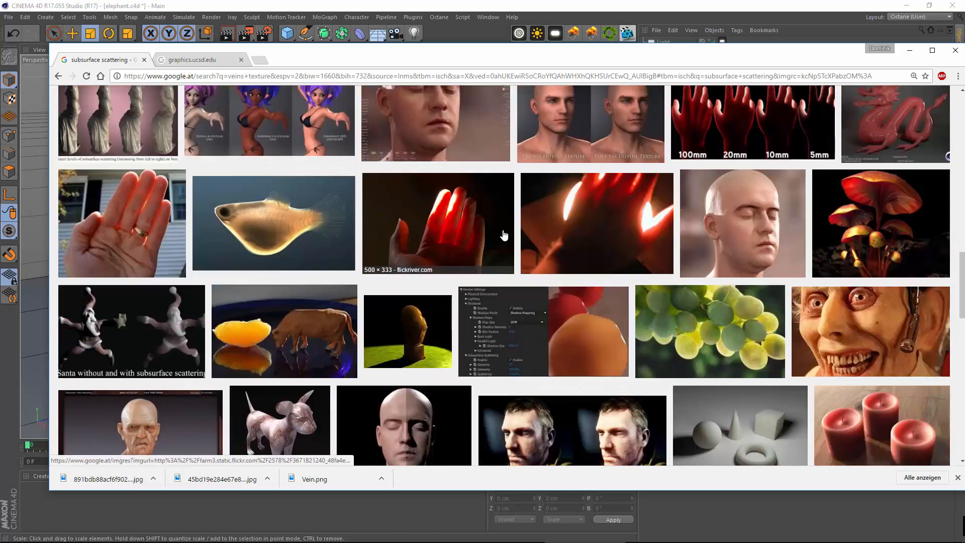
pyautogui.click(545, 222)
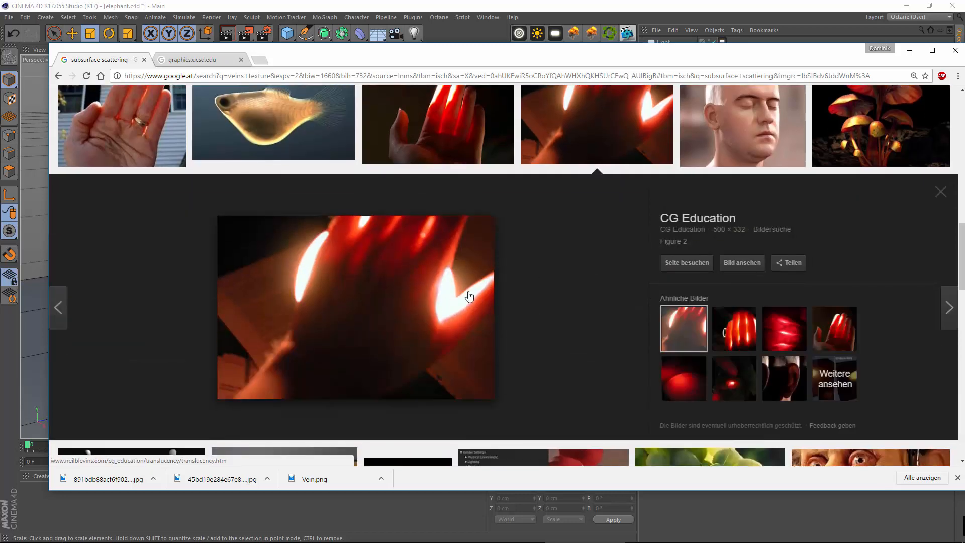
# Compare the backlit hand preview with its neighbouring results and visit the website it comes from.
pyautogui.scroll(3, 465, 336)
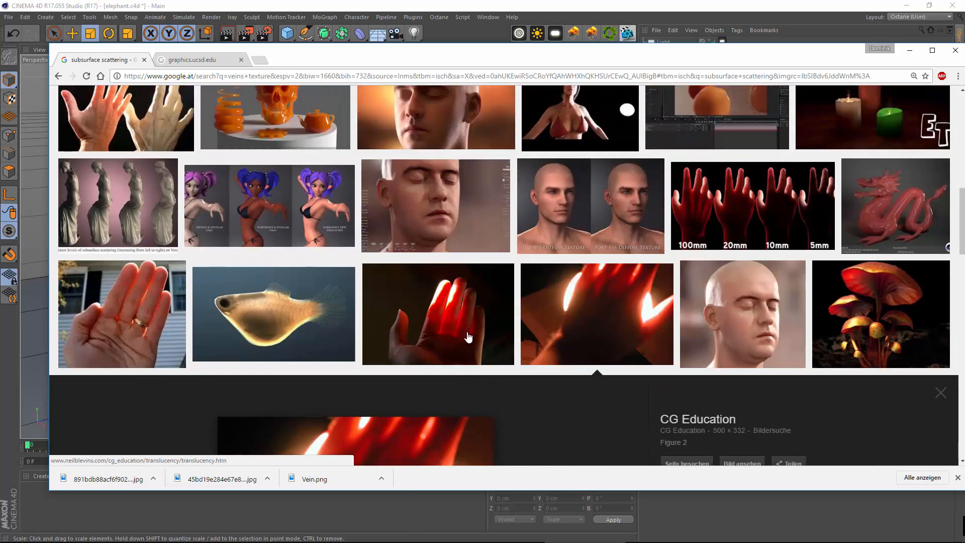
pyautogui.scroll(-3, 502, 312)
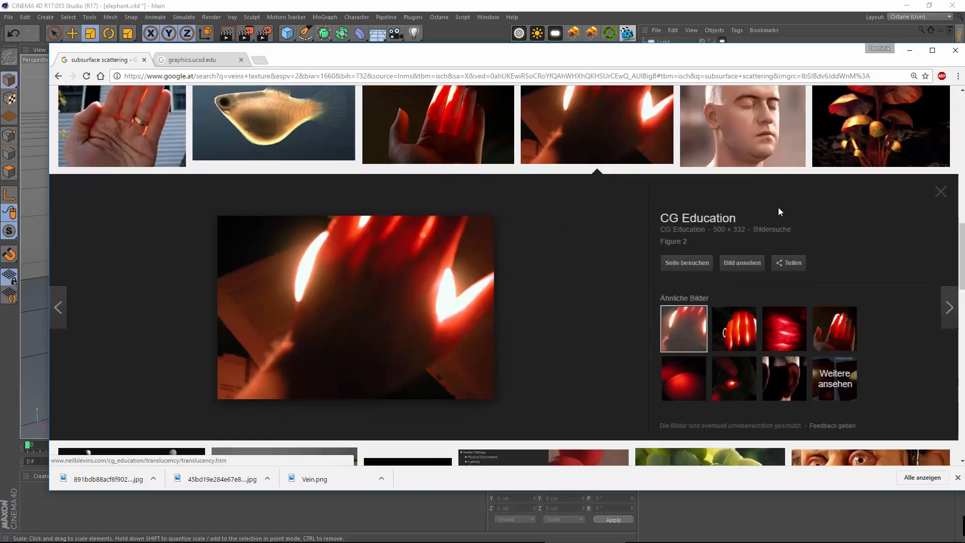
pyautogui.click(686, 262)
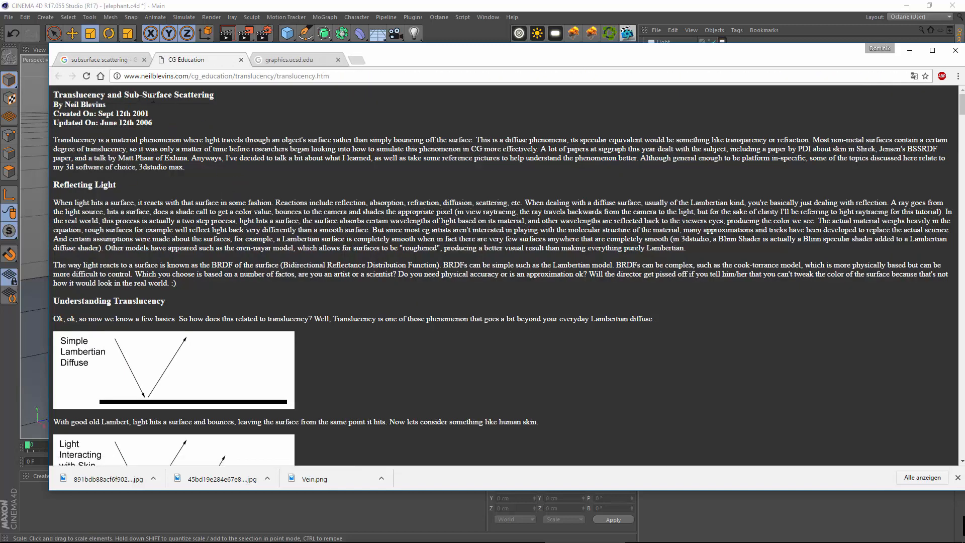
# Highlight the created and updated dates in the heading of the translucency article.
pyautogui.moveTo(93, 115); pyautogui.dragTo(185, 117)
pyautogui.click(92, 122)
pyautogui.moveTo(116, 113); pyautogui.dragTo(149, 114)
pyautogui.click(133, 119)
pyautogui.moveTo(85, 122); pyautogui.dragTo(156, 123)
pyautogui.click(115, 124)
pyautogui.click(185, 123)
# Examine the article's introduction and the Understanding Translucency diagrams for simple Lambertian diffuse and light interacting with skin.
pyautogui.scroll(-4, 201, 237)
pyautogui.scroll(4, 221, 271)
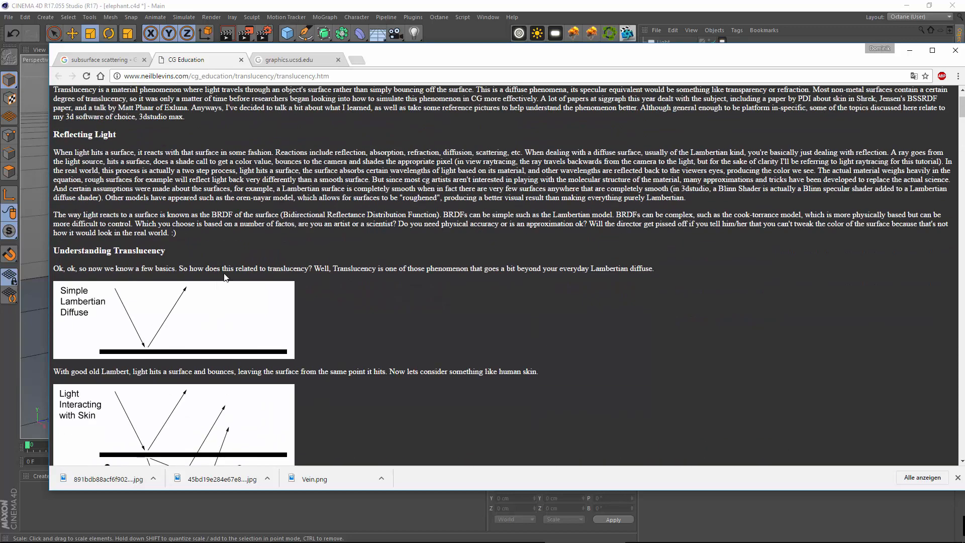
pyautogui.scroll(-4, 229, 276)
pyautogui.scroll(4, 200, 286)
pyautogui.scroll(-4, 151, 301)
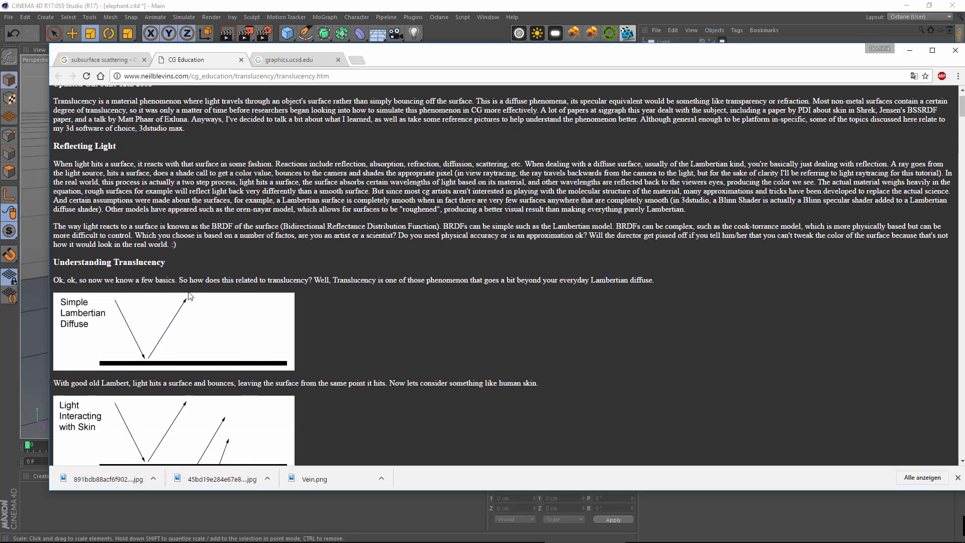
pyautogui.scroll(-3, 153, 271)
pyautogui.scroll(3, 146, 186)
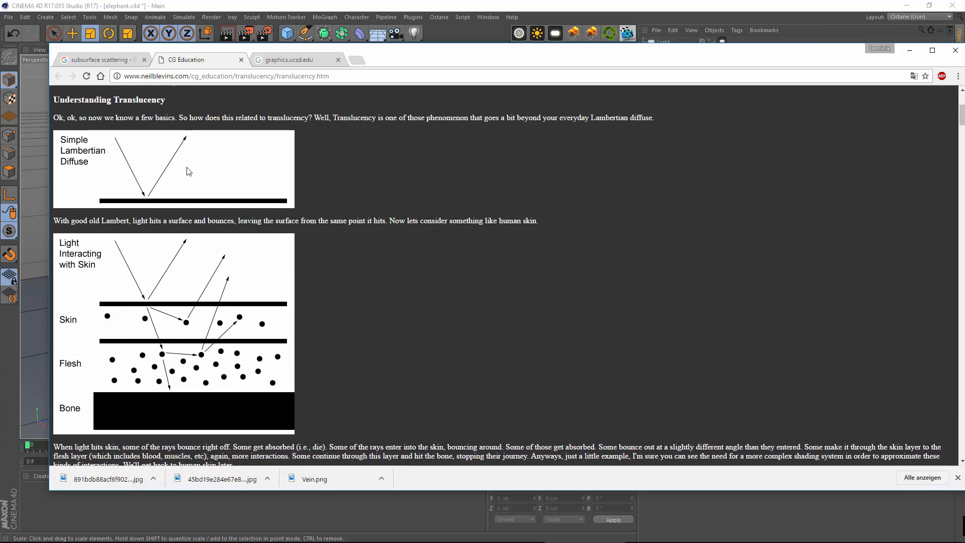
# Look through the article from the flat-surface translucency section to the BSSRDF section and the leaves example.
pyautogui.scroll(-9, 189, 171)
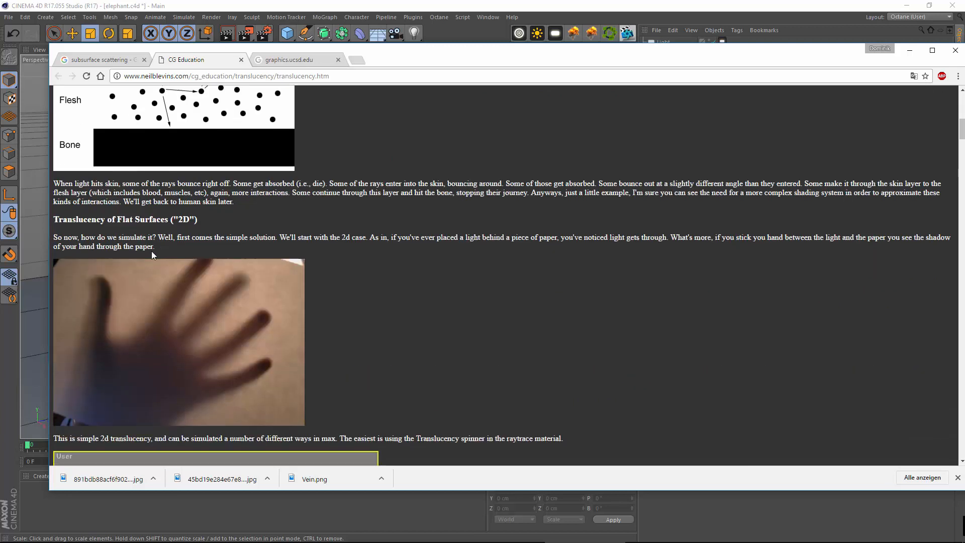
pyautogui.scroll(1, 211, 256)
pyautogui.scroll(2, 282, 226)
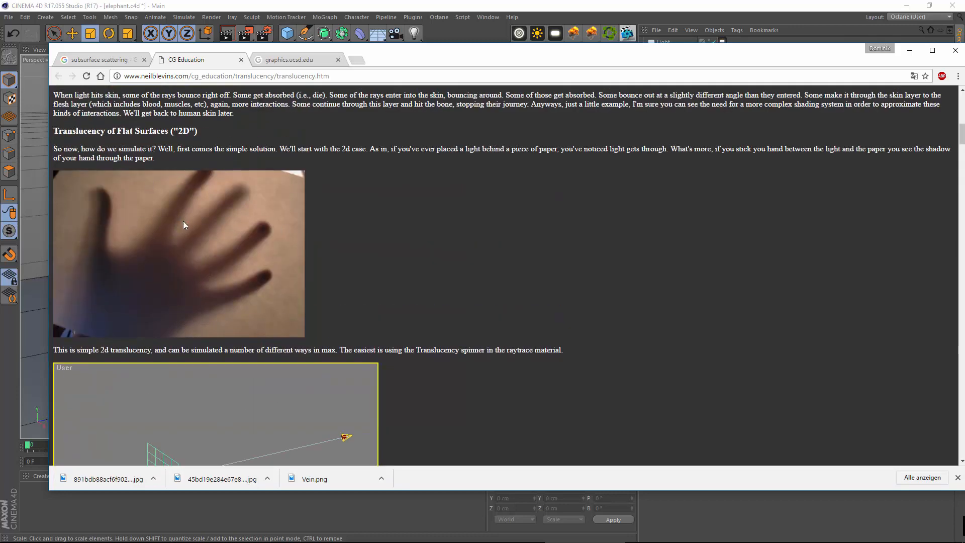
pyautogui.scroll(-20, 203, 171)
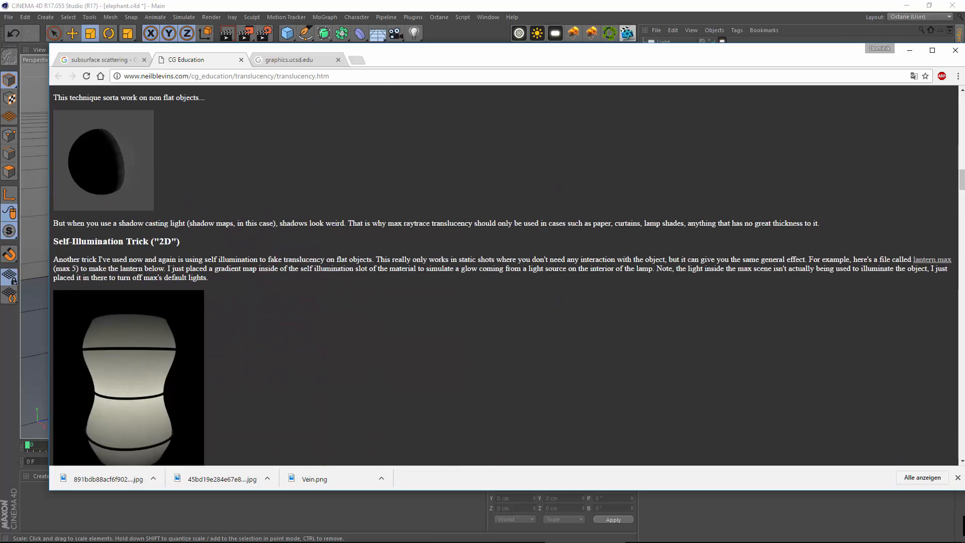
pyautogui.scroll(-15, 134, 300)
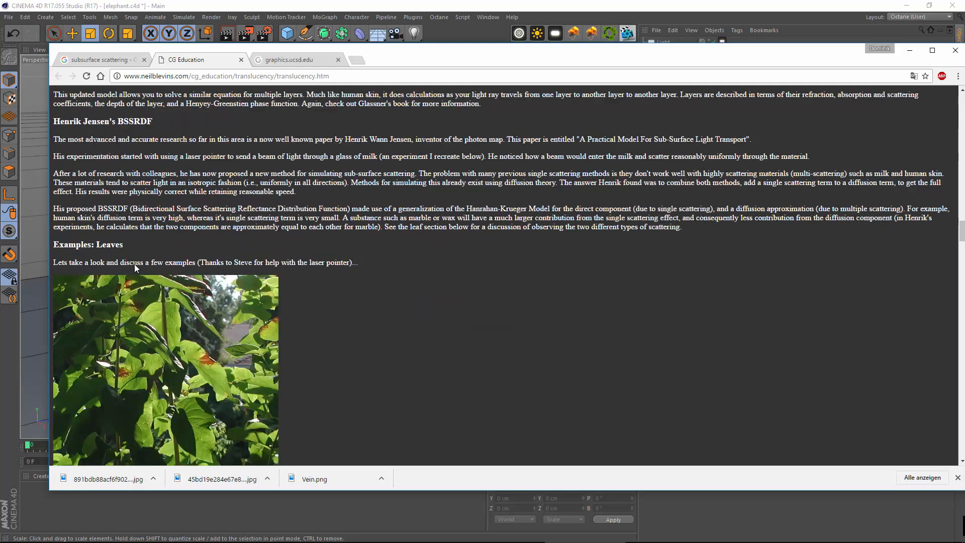
pyautogui.scroll(3, 176, 210)
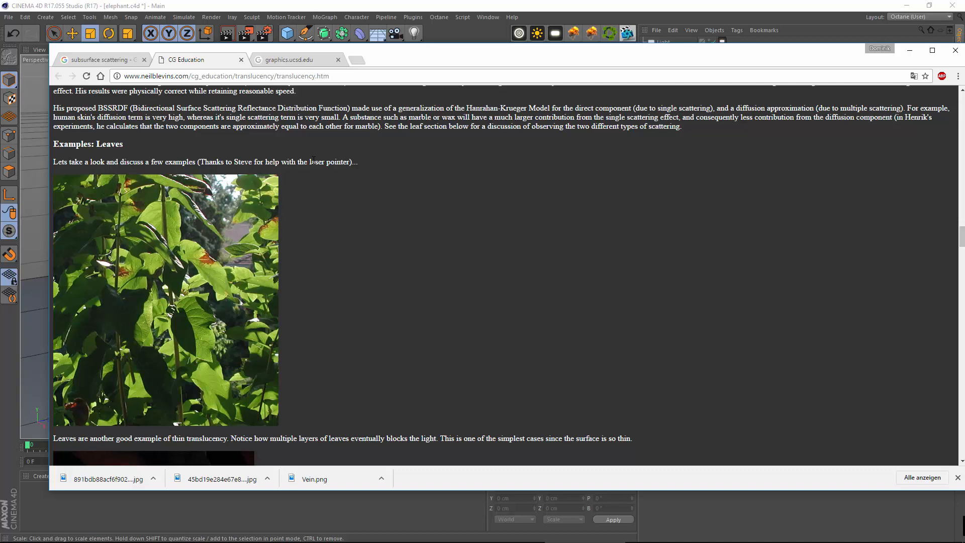
# Examine the article's laser-lit leaf photos and the grape photos under normal light and backlighting.
pyautogui.scroll(-7, 218, 243)
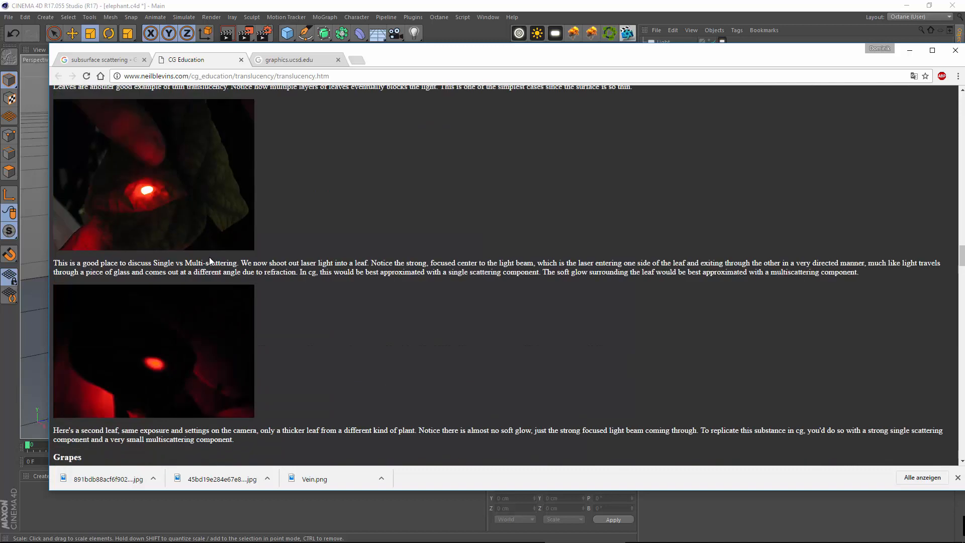
pyautogui.scroll(-6, 187, 222)
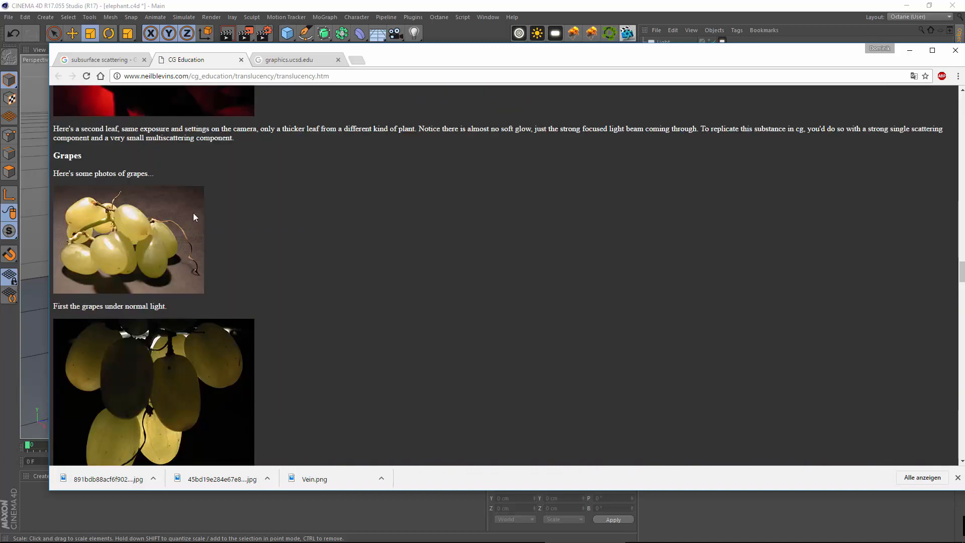
pyautogui.scroll(-5, 221, 251)
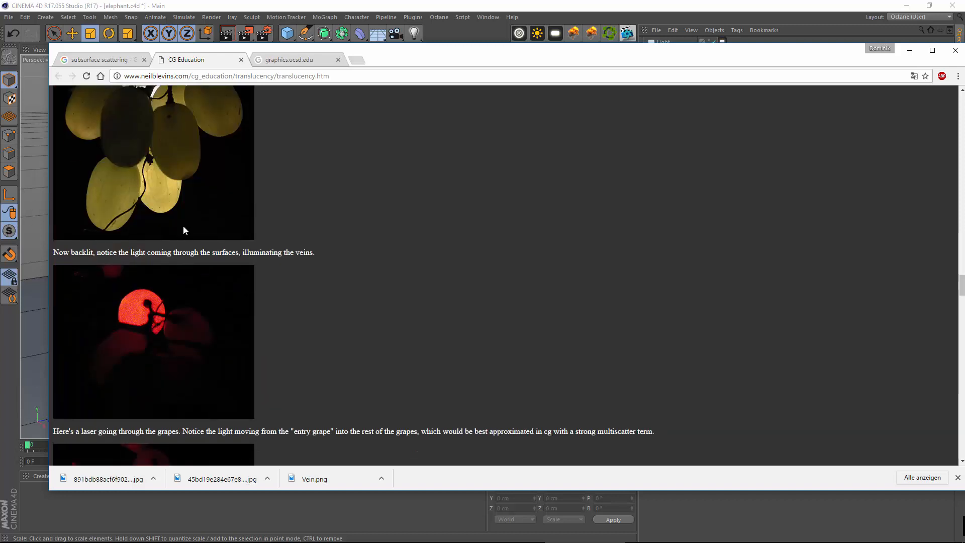
pyautogui.scroll(4, 166, 248)
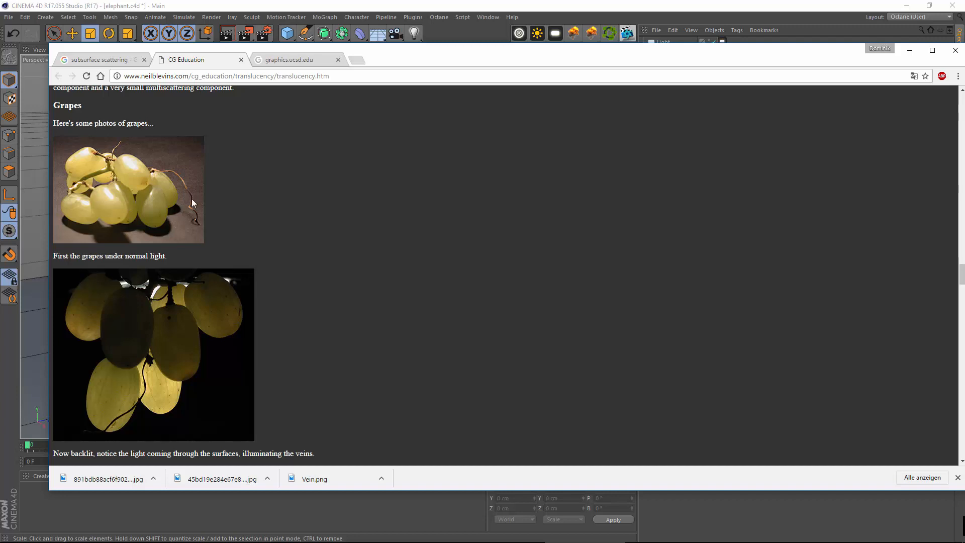
# View the remaining laser and backlight photos of fruit, candle and hand through to the article's end.
pyautogui.scroll(-5, 193, 226)
pyautogui.scroll(-20, 155, 242)
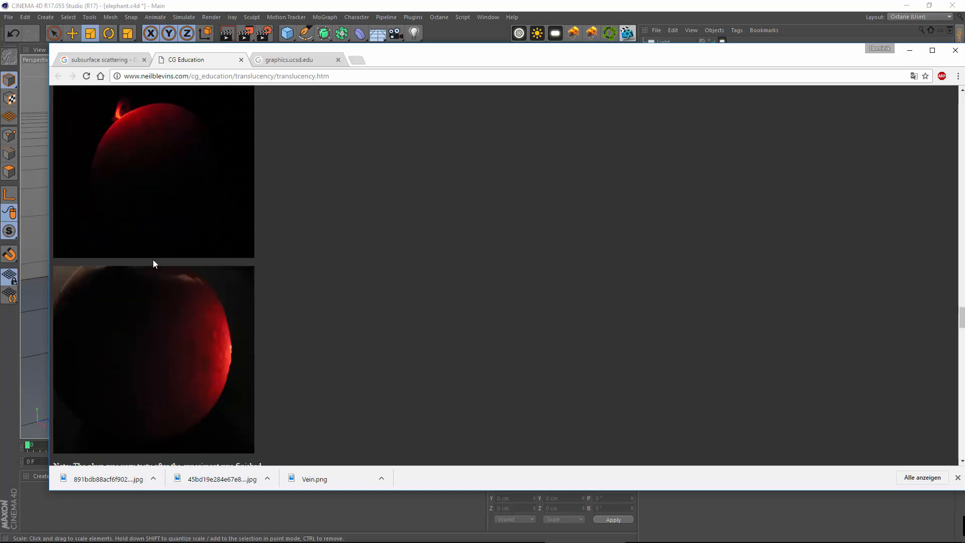
pyautogui.scroll(-12, 180, 225)
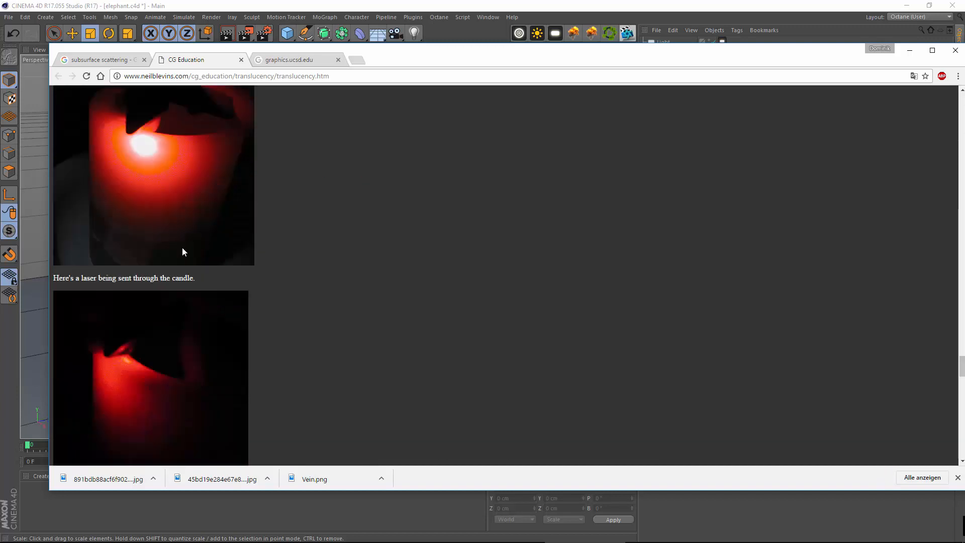
pyautogui.scroll(-20, 217, 230)
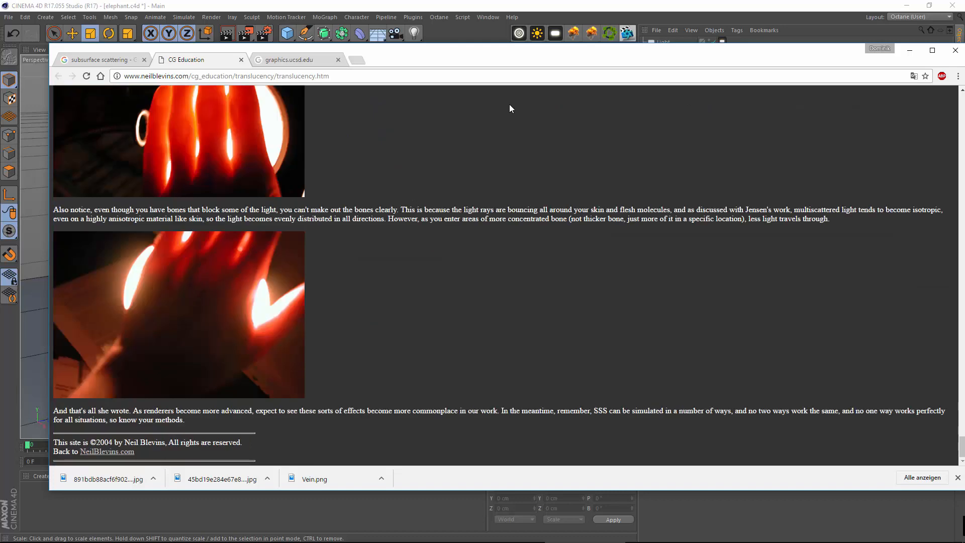
# Check the remaining milk reference page, return to Cinema 4D and inspect the texture tag on elephant.obj.1.
pyautogui.click(295, 60)
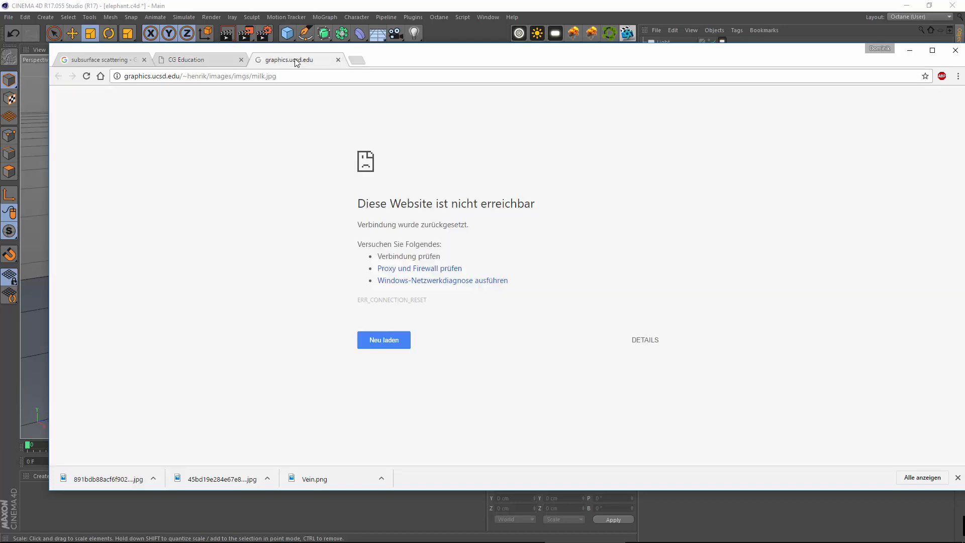
pyautogui.click(909, 50)
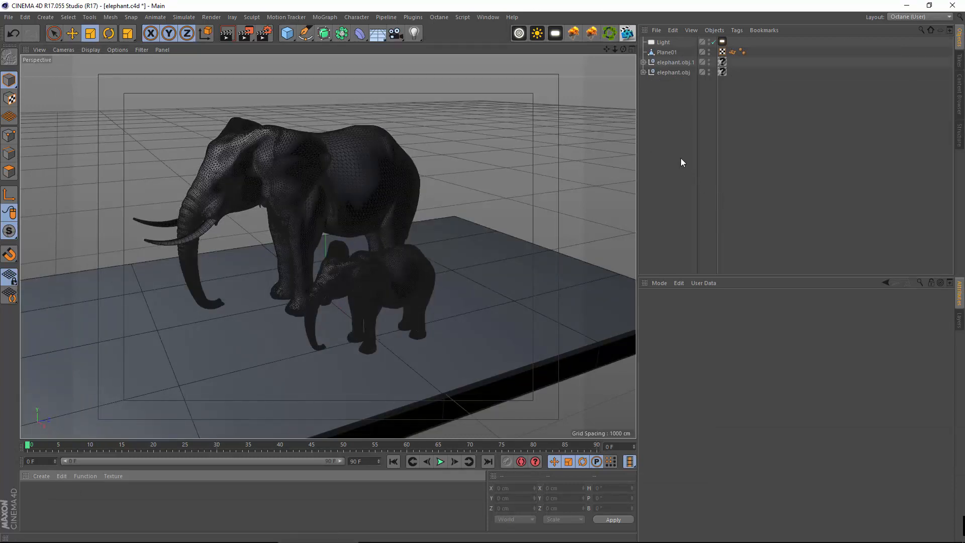
pyautogui.click(722, 63)
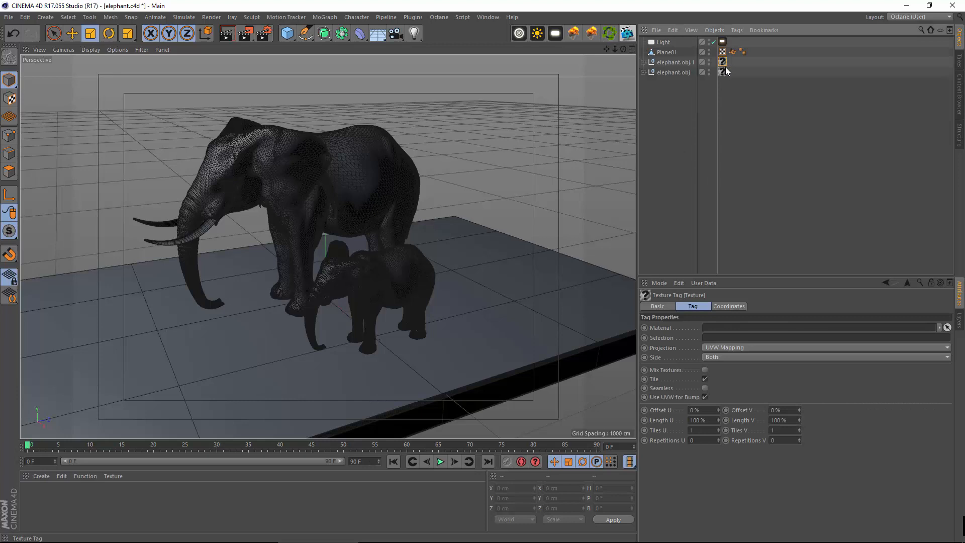
pyautogui.click(719, 78)
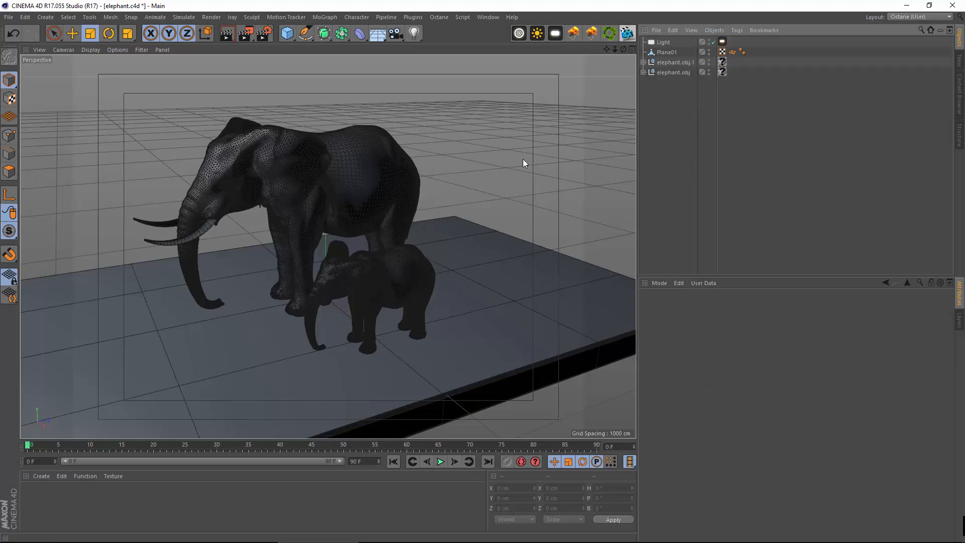
# Frame both elephants from a slightly lower angle and add a camera from this view.
pyautogui.click(259, 266)
pyautogui.keyDown('alt'); pyautogui.moveTo(271, 239); pyautogui.dragTo(347, 280); pyautogui.keyUp('alt')
pyautogui.click(44, 17)
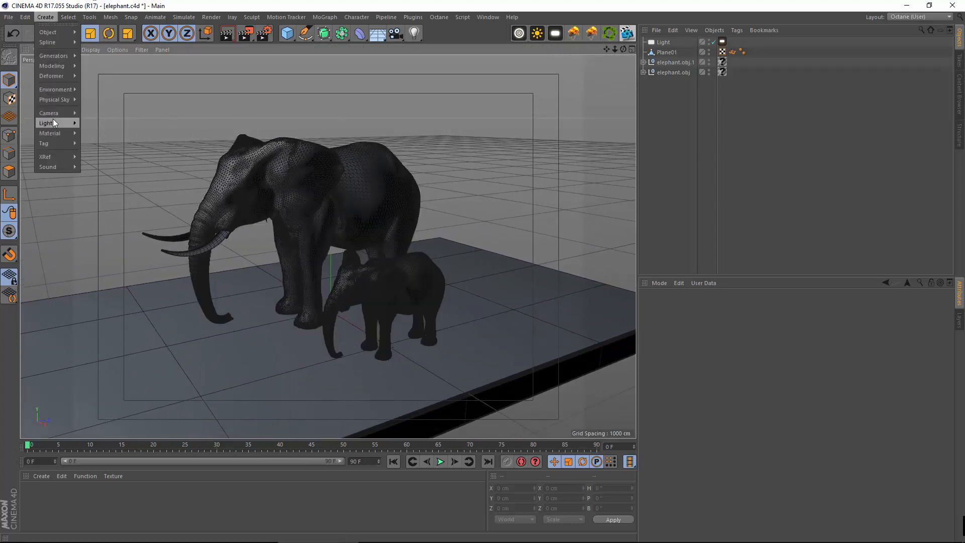
pyautogui.moveTo(65, 113)
pyautogui.click(110, 115)
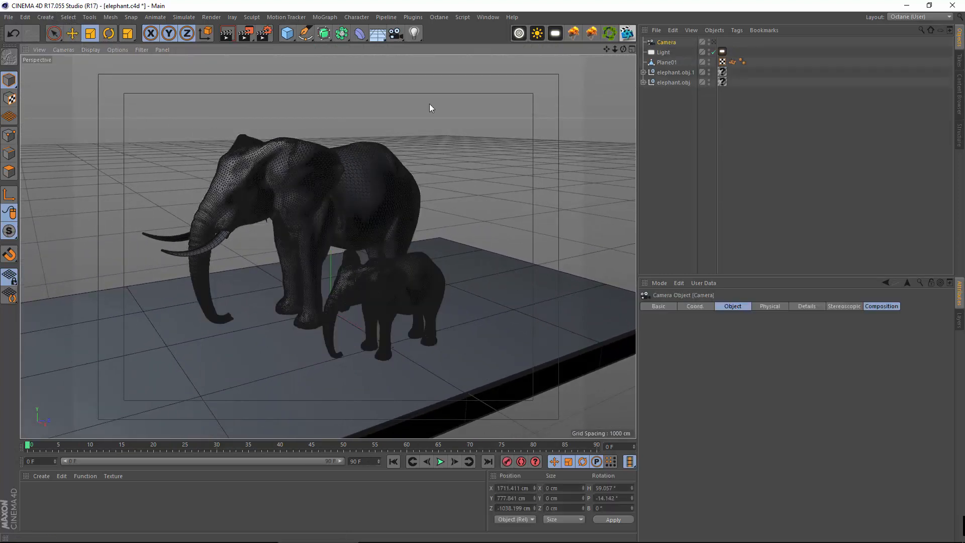
# Attach an OctaneCameraTag to the new camera.
pyautogui.rightClick(679, 45)
pyautogui.moveTo(728, 49)
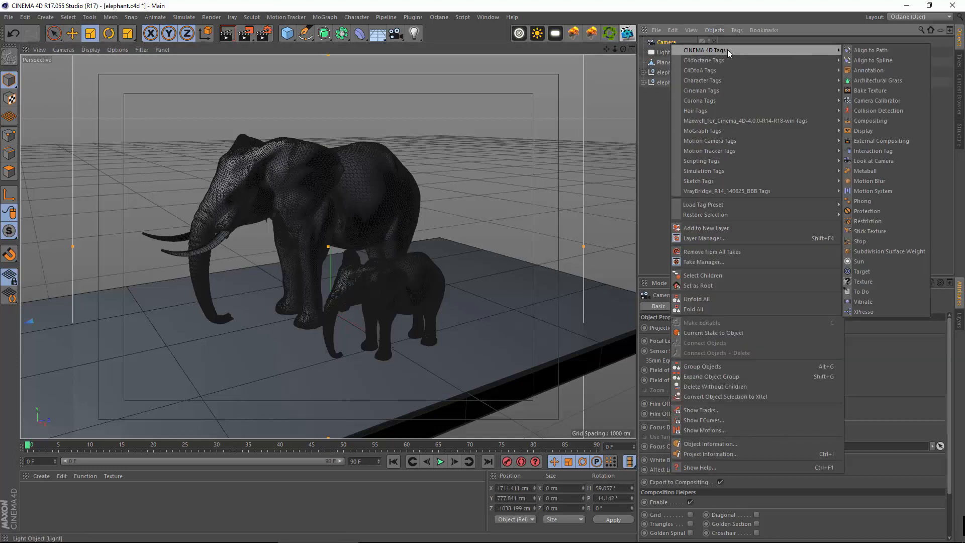
pyautogui.moveTo(783, 62)
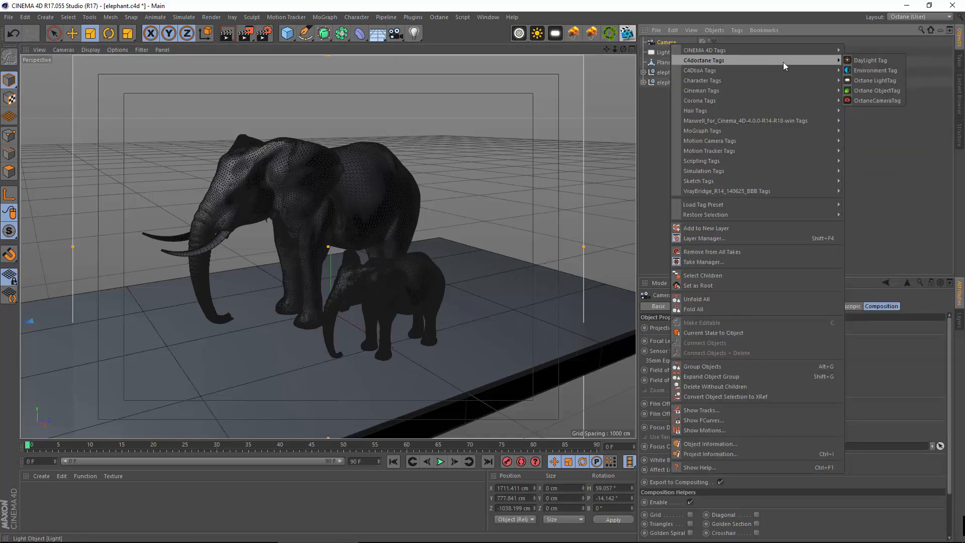
pyautogui.click(886, 99)
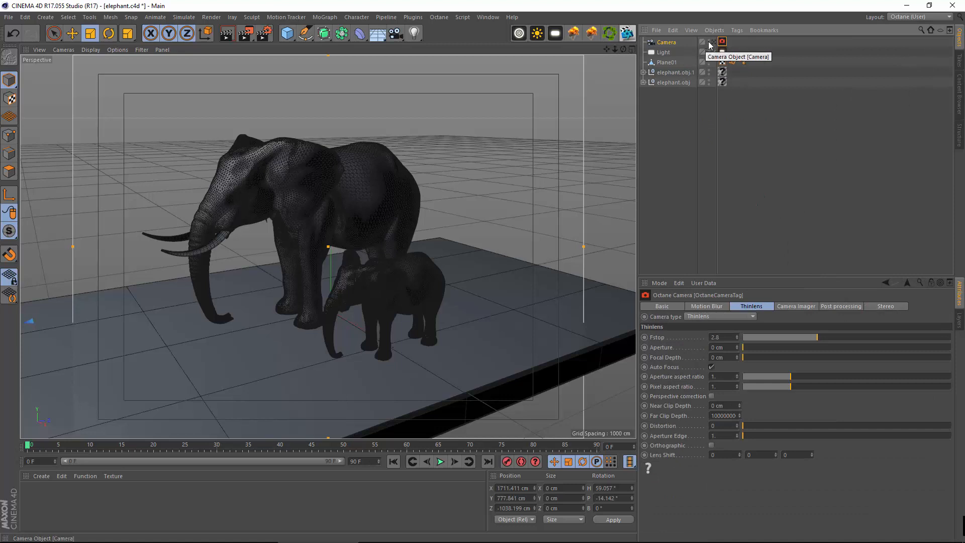
# Enable the camera imager in the Octane camera tag, with the Linear response and a gamma of 2.2.
pyautogui.click(795, 307)
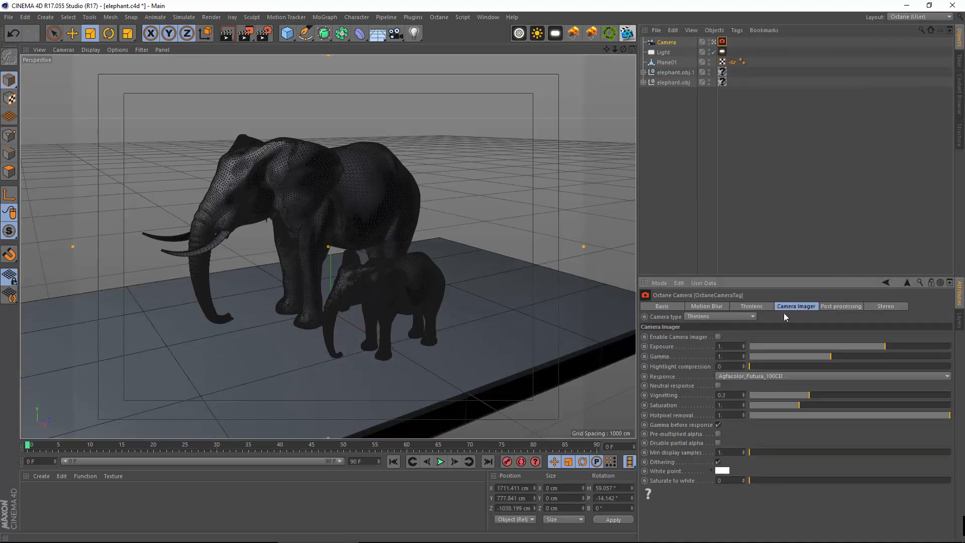
pyautogui.click(717, 337)
pyautogui.click(736, 376)
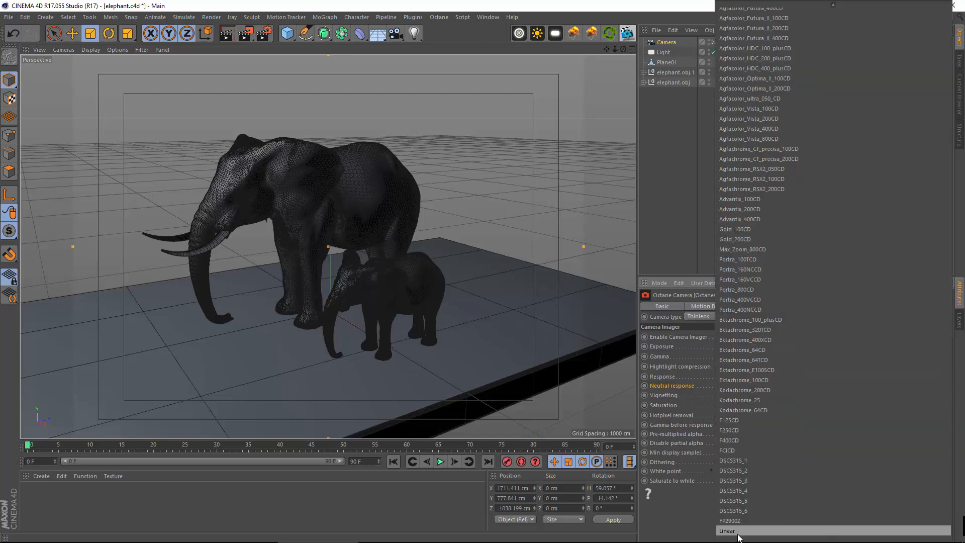
pyautogui.click(733, 528)
pyautogui.doubleClick(729, 356)
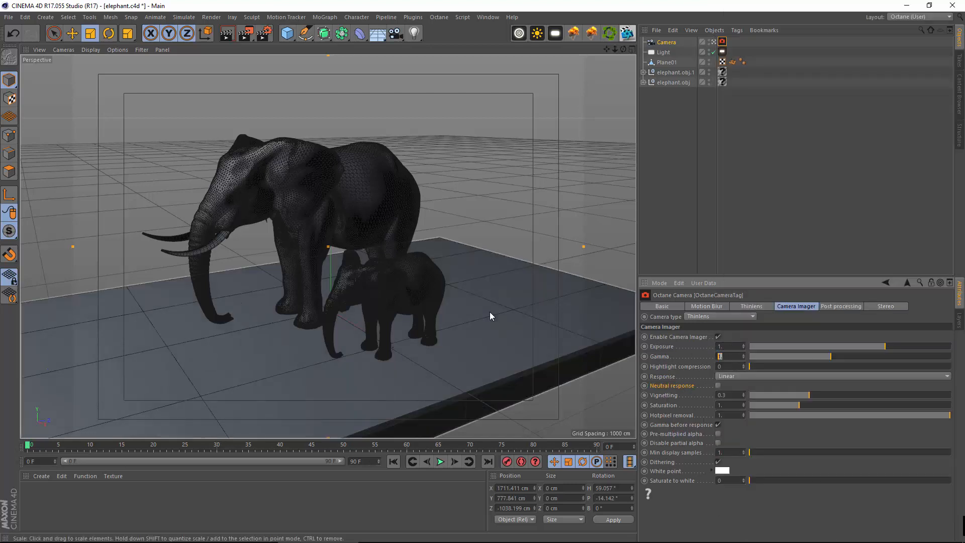
pyautogui.write('2.2')
pyautogui.press('Return')
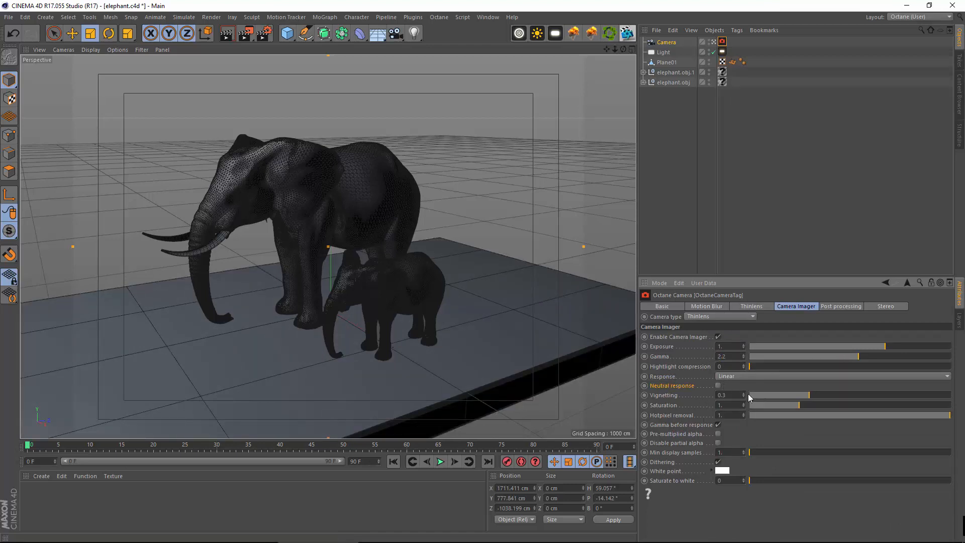
# Set the Thinlens aperture to about 0.62 cm and start rendering the elephant scene in the Octane Live Viewer.
pyautogui.click(746, 307)
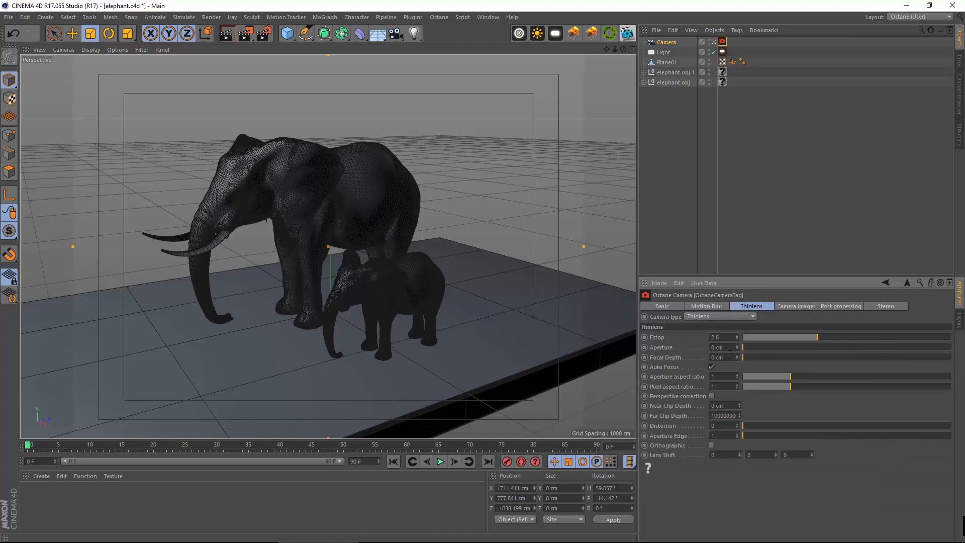
pyautogui.moveTo(767, 348); pyautogui.dragTo(774, 347)
pyautogui.click(626, 33)
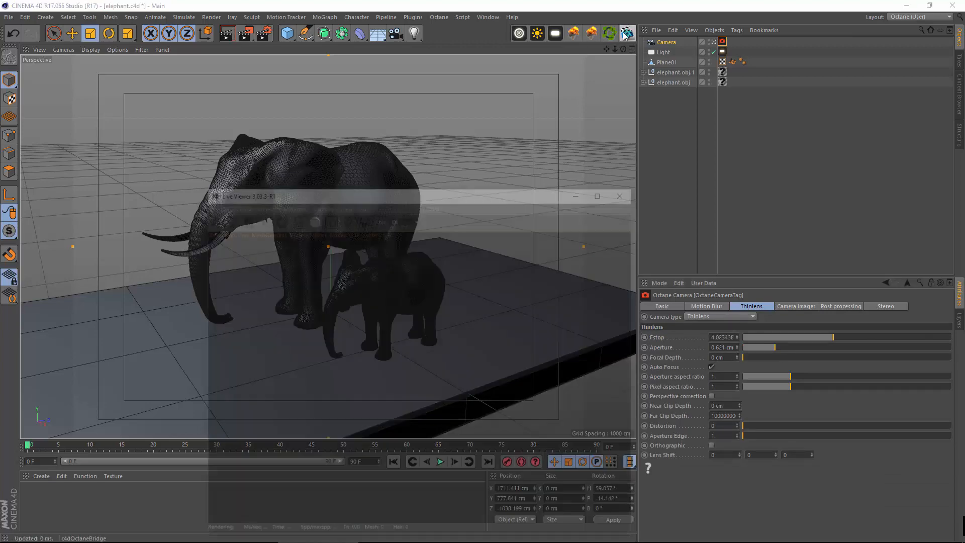
pyautogui.click(209, 217)
pyautogui.moveTo(261, 191); pyautogui.dragTo(268, 43)
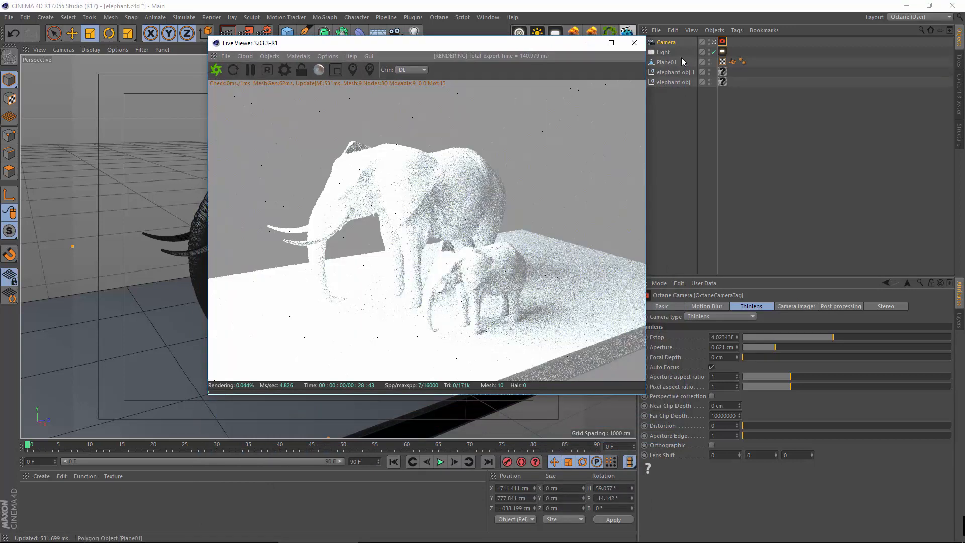
# Reduce the power in the light's Octane LightTag, trying 10 first and settling on 5.
pyautogui.click(722, 52)
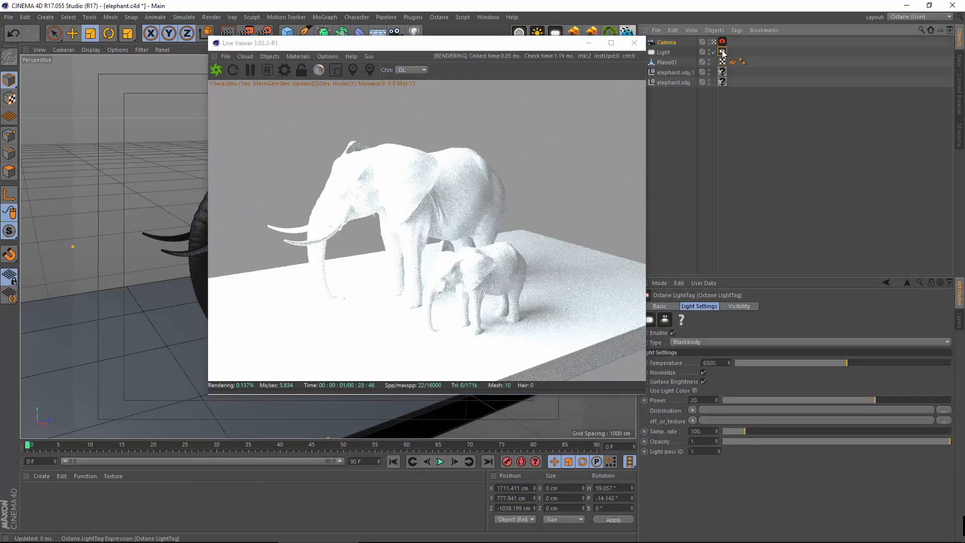
pyautogui.doubleClick(703, 400)
pyautogui.write('10')
pyautogui.press('Return')
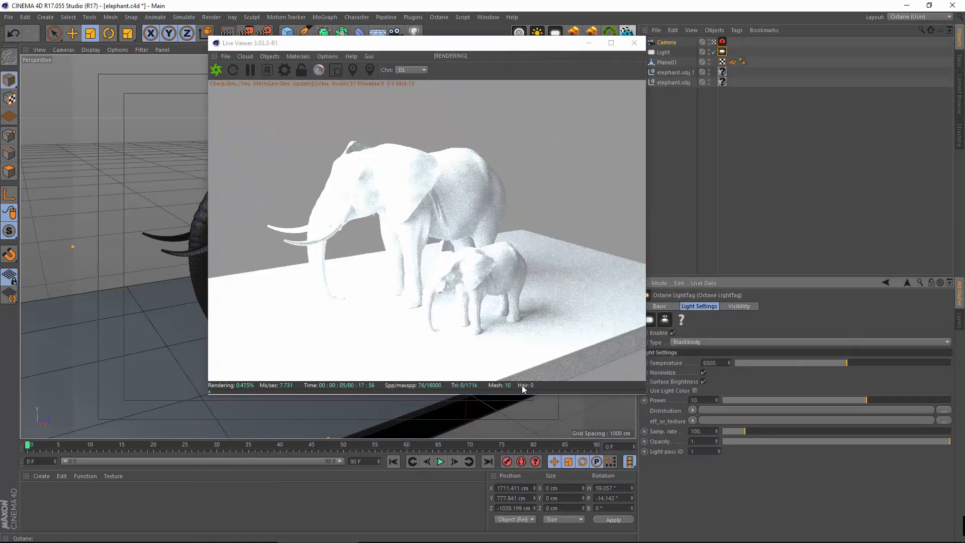
pyautogui.doubleClick(701, 400)
pyautogui.write('5')
pyautogui.press('Return')
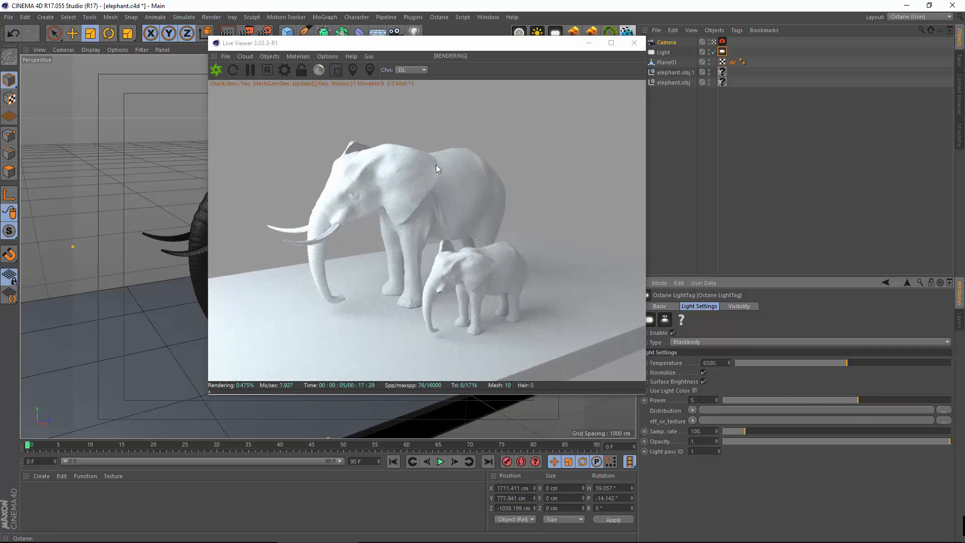
pyautogui.moveTo(399, 46)
pyautogui.mouseDown()
pyautogui.moveTo(208, 134)
pyautogui.moveTo(400, 36)
pyautogui.mouseUp()
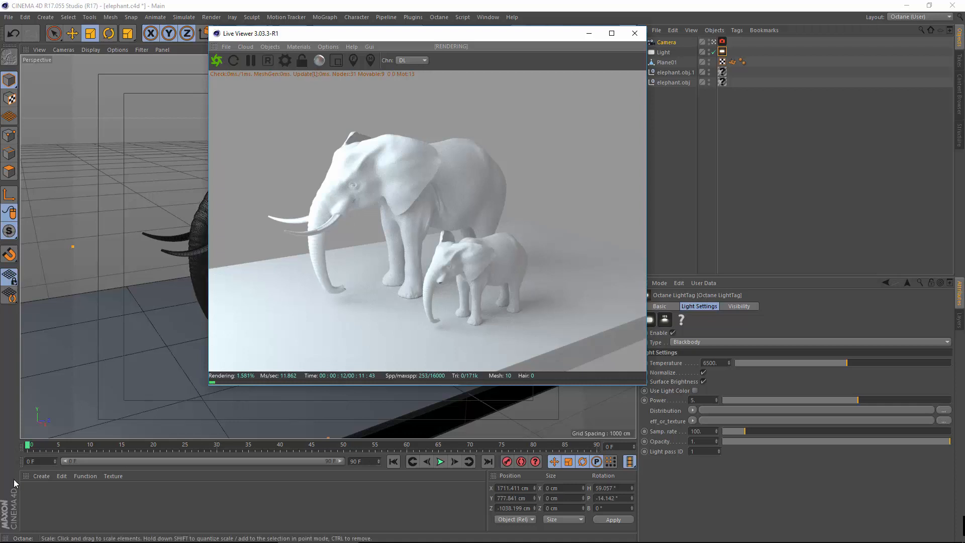
# Create an Octane Material and open it in the Material Editor beside the render preview.
pyautogui.click(41, 476)
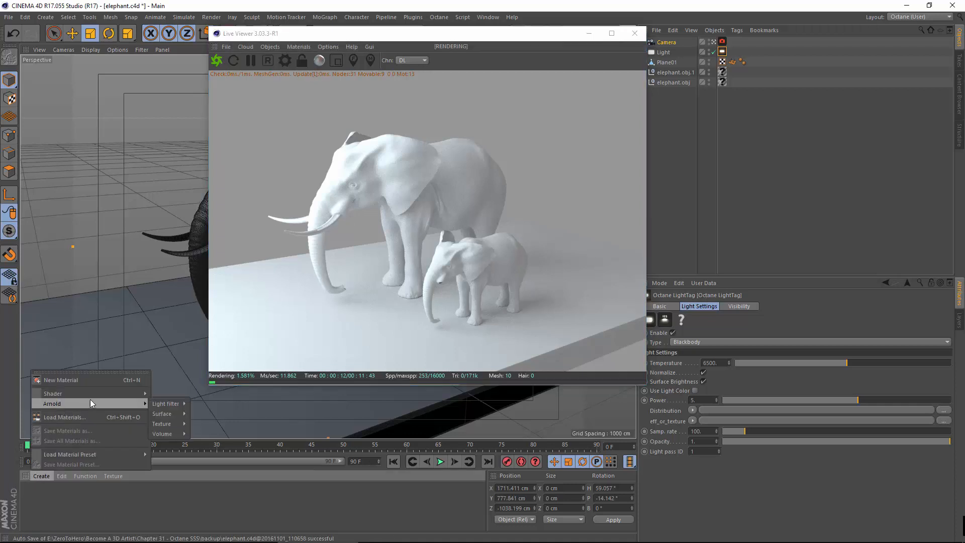
pyautogui.moveTo(108, 393)
pyautogui.moveTo(216, 354)
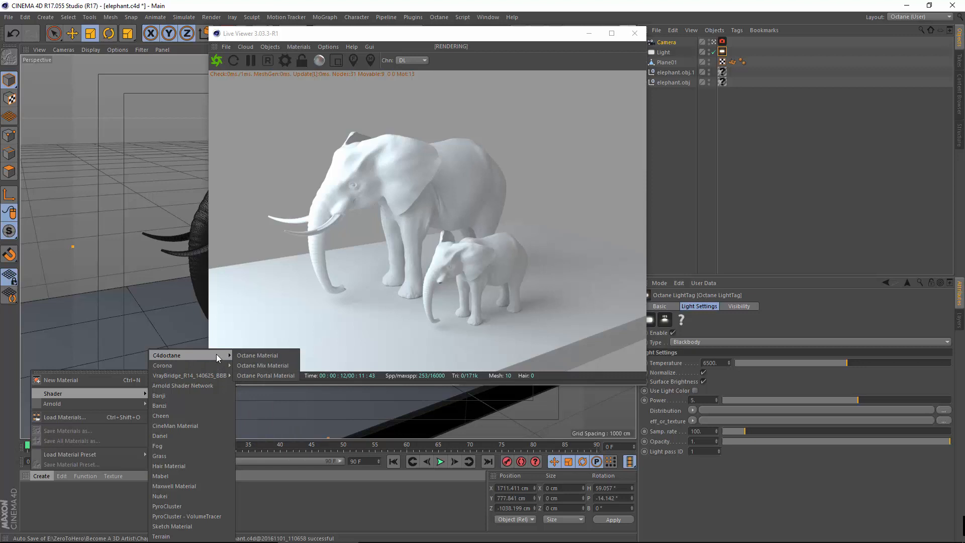
pyautogui.click(290, 357)
pyautogui.doubleClick(35, 497)
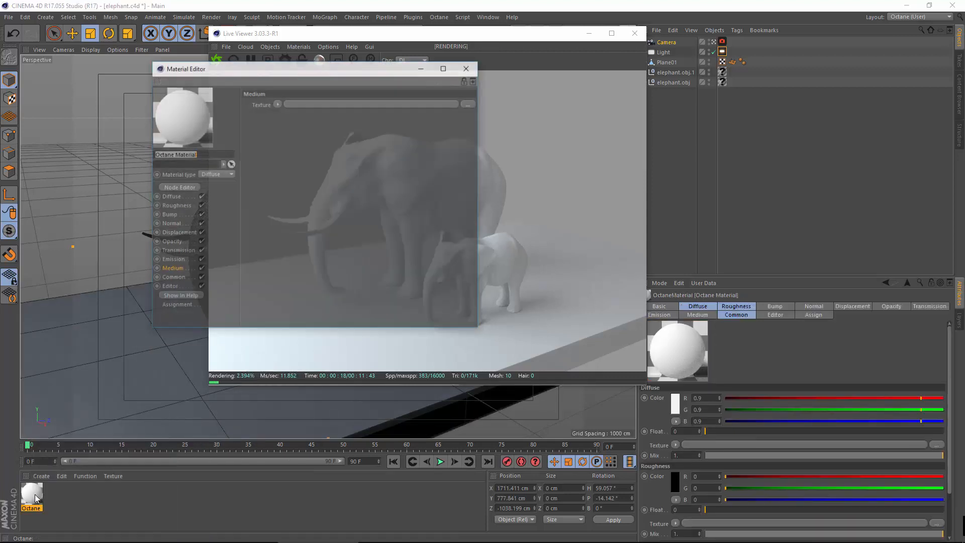
pyautogui.moveTo(279, 70); pyautogui.dragTo(471, 222)
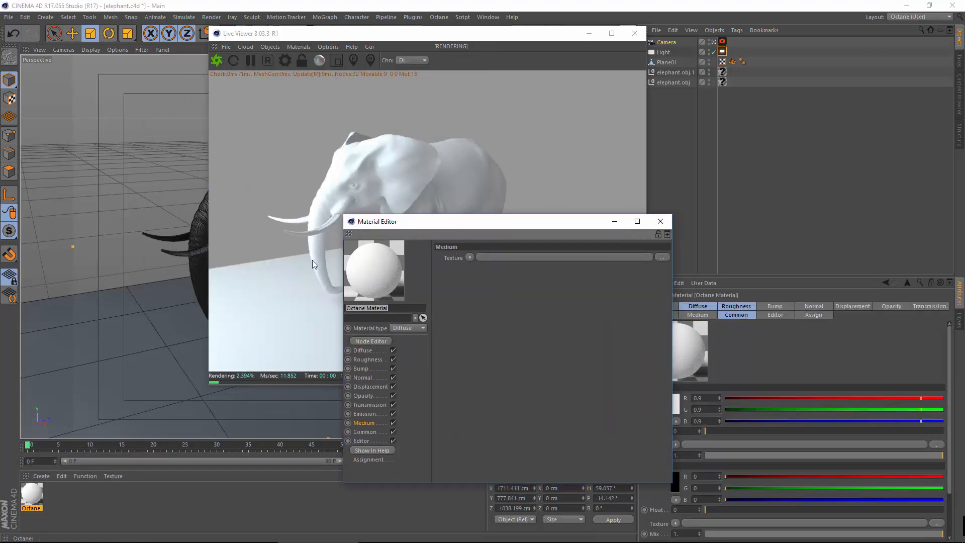
# Dismiss the update notification and set the new Octane material's type to Specular.
pyautogui.click(360, 423)
pyautogui.click(400, 327)
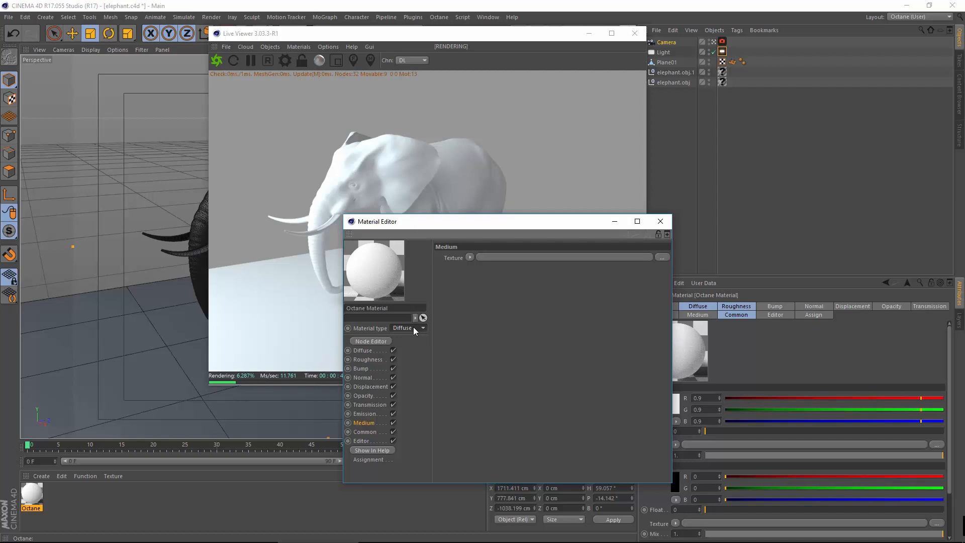
pyautogui.moveTo(414, 225); pyautogui.dragTo(463, 220)
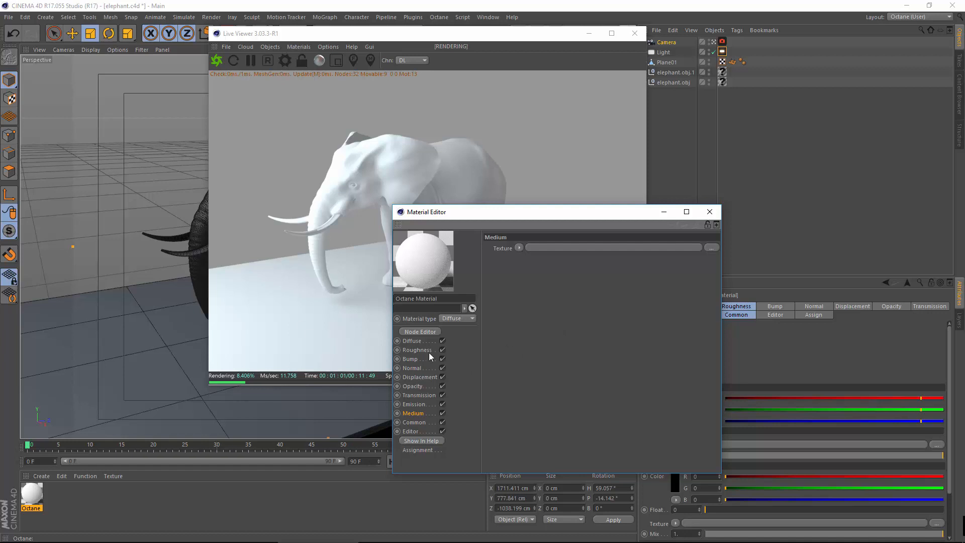
pyautogui.moveTo(469, 224); pyautogui.dragTo(616, 185)
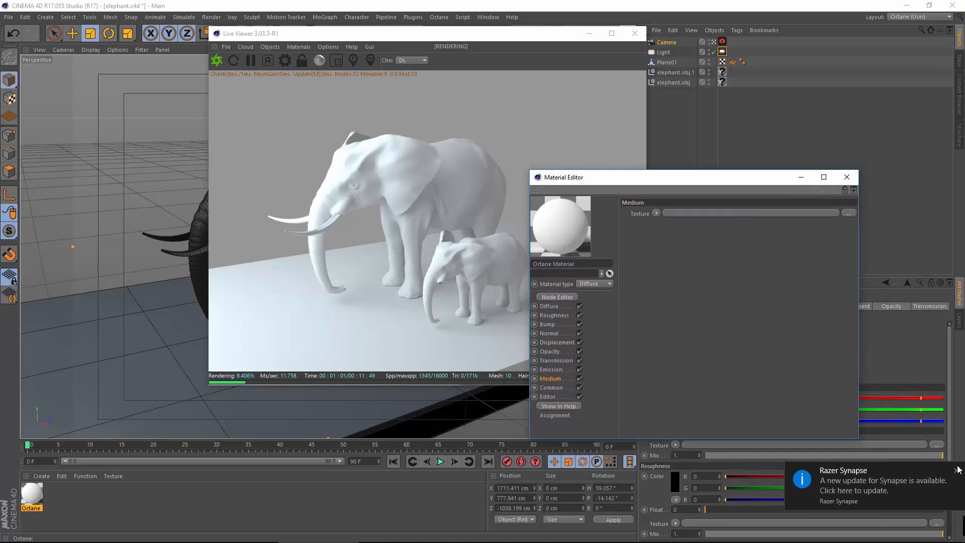
pyautogui.click(956, 469)
pyautogui.moveTo(650, 182); pyautogui.dragTo(618, 193)
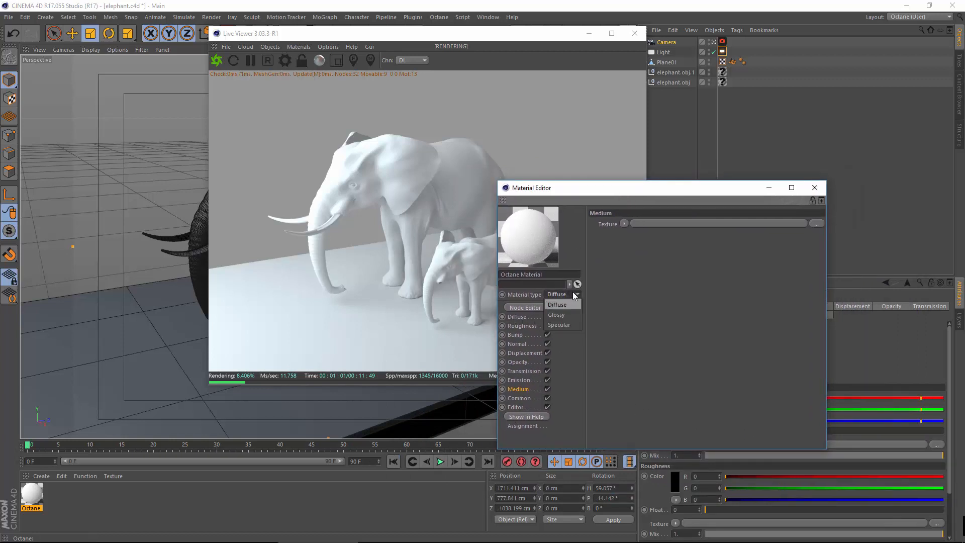
pyautogui.click(951, 438)
pyautogui.click(563, 294)
pyautogui.click(567, 327)
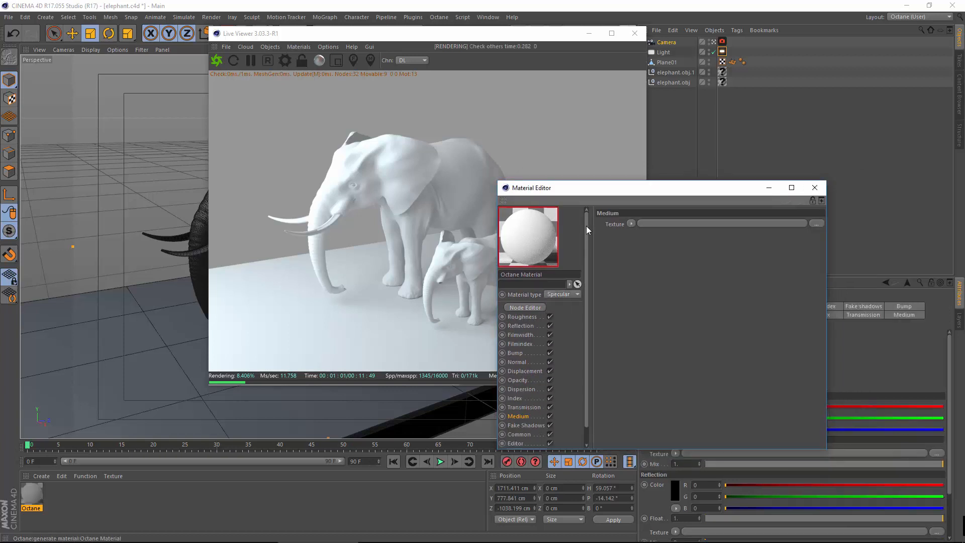
# Set the Octane material's reflection colour to red with 91% saturation and 97% value.
pyautogui.moveTo(637, 195); pyautogui.dragTo(565, 144)
pyautogui.scroll(-1, 507, 332)
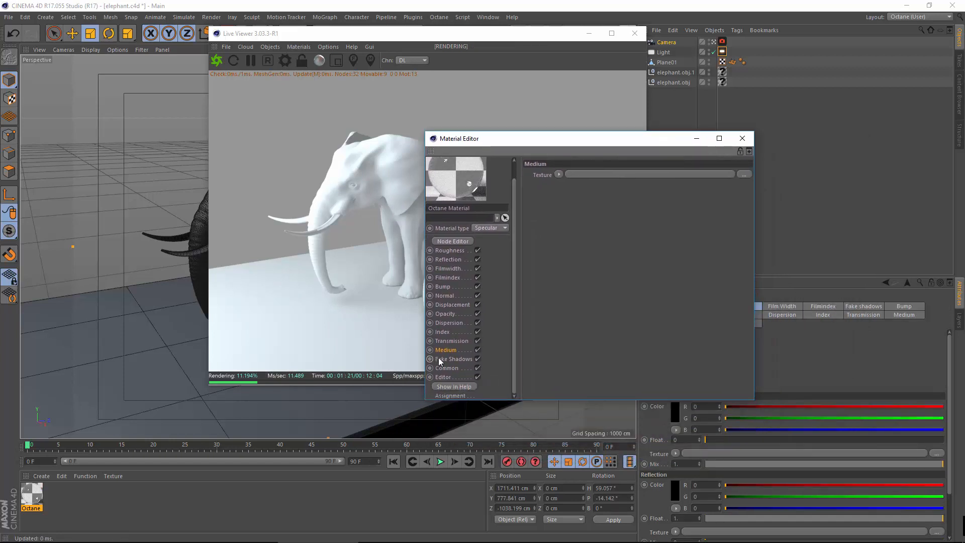
pyautogui.click(453, 258)
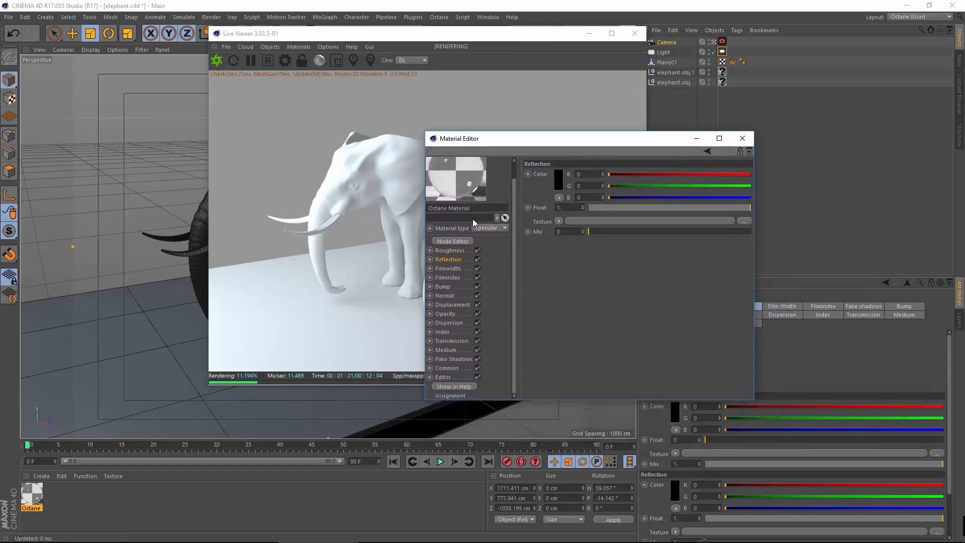
pyautogui.click(557, 183)
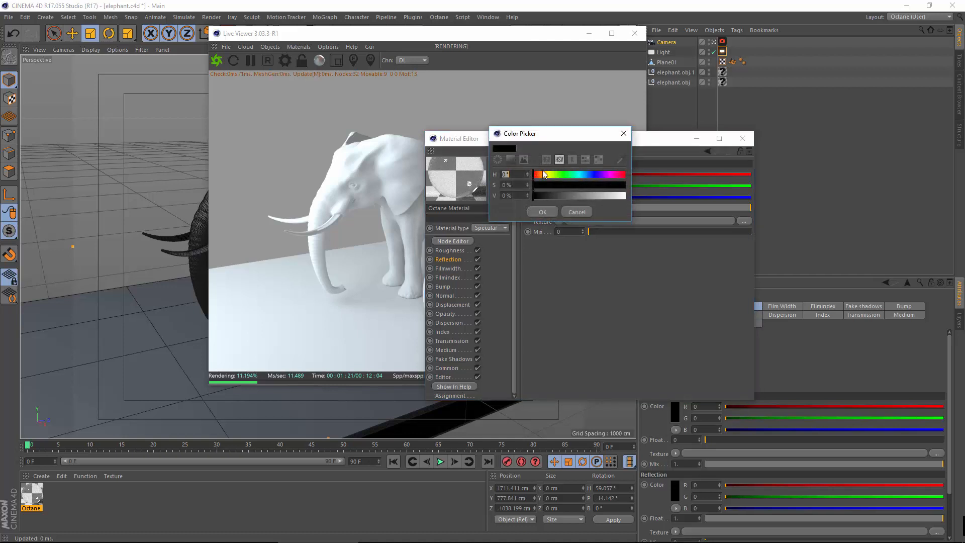
pyautogui.click(542, 212)
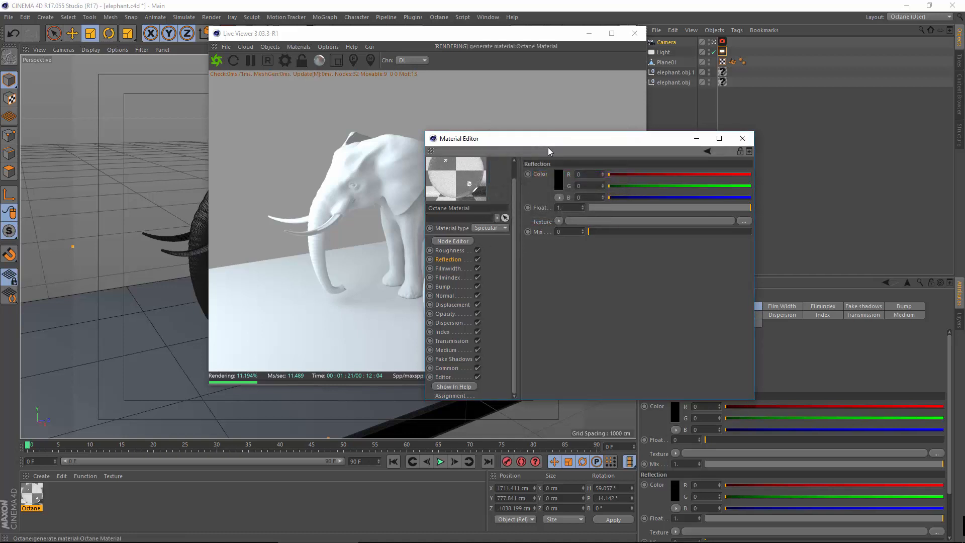
pyautogui.moveTo(547, 140); pyautogui.dragTo(569, 189)
pyautogui.click(580, 226)
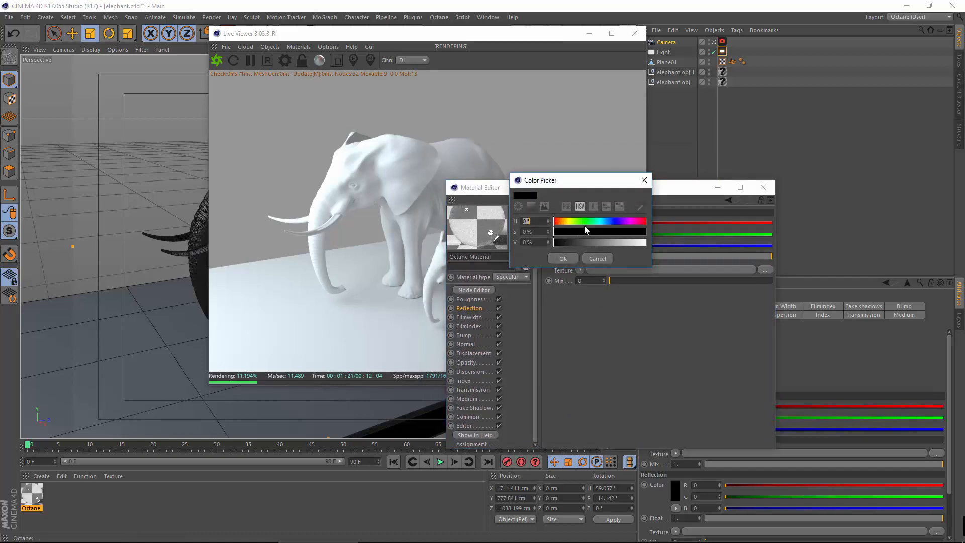
pyautogui.click(567, 259)
pyautogui.click(584, 230)
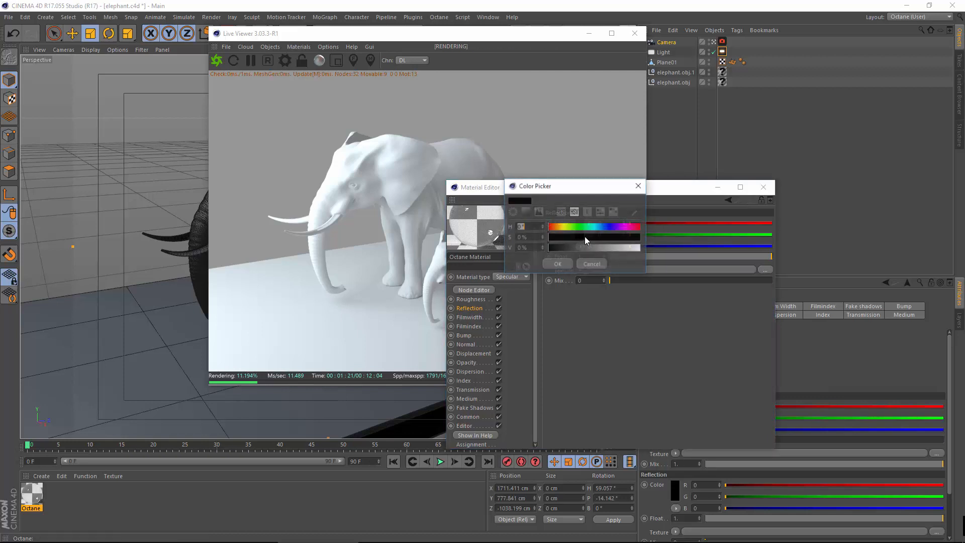
pyautogui.click(632, 237)
pyautogui.click(626, 248)
pyautogui.click(636, 248)
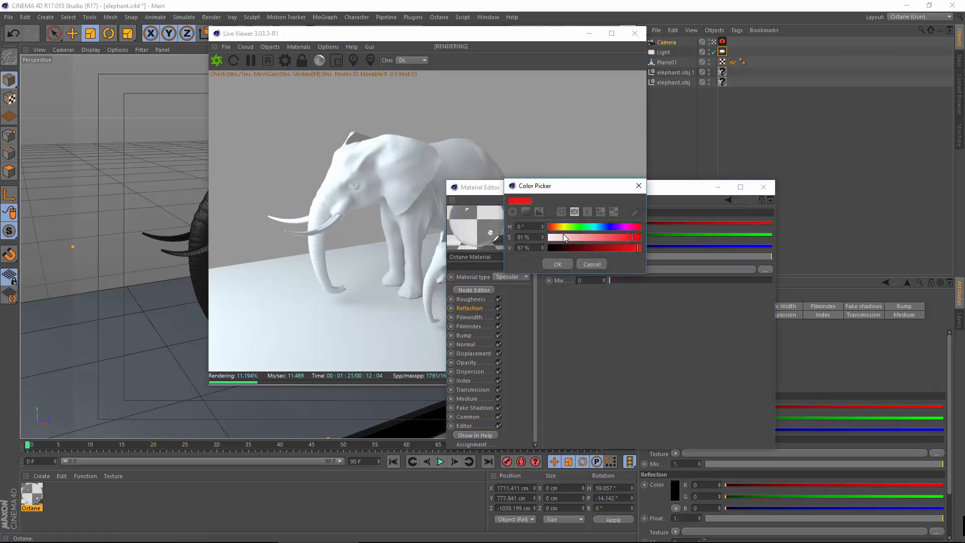
pyautogui.click(558, 264)
pyautogui.moveTo(555, 190); pyautogui.dragTo(568, 185)
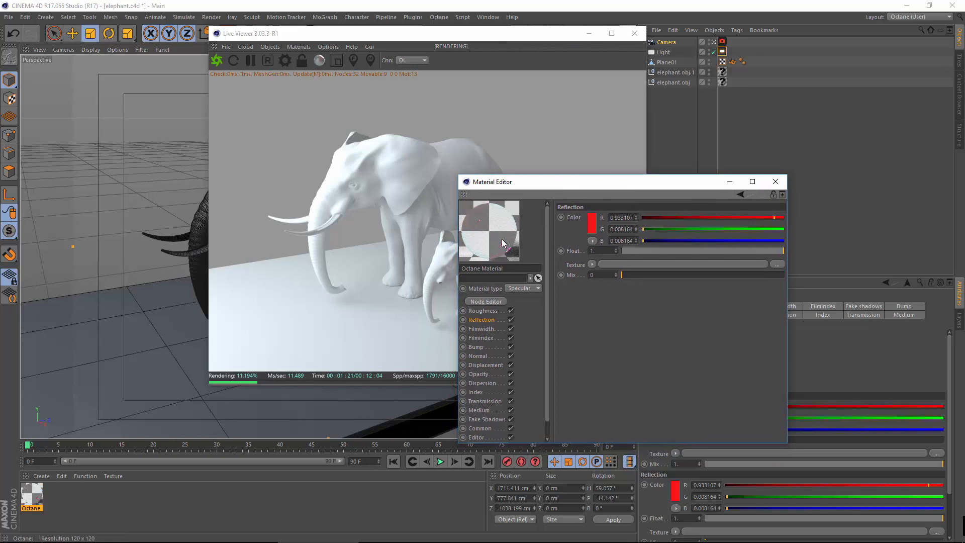
# Change the reflection colour to white with 0% saturation and 100% value.
pyautogui.click(591, 226)
pyautogui.moveTo(578, 235); pyautogui.dragTo(562, 235)
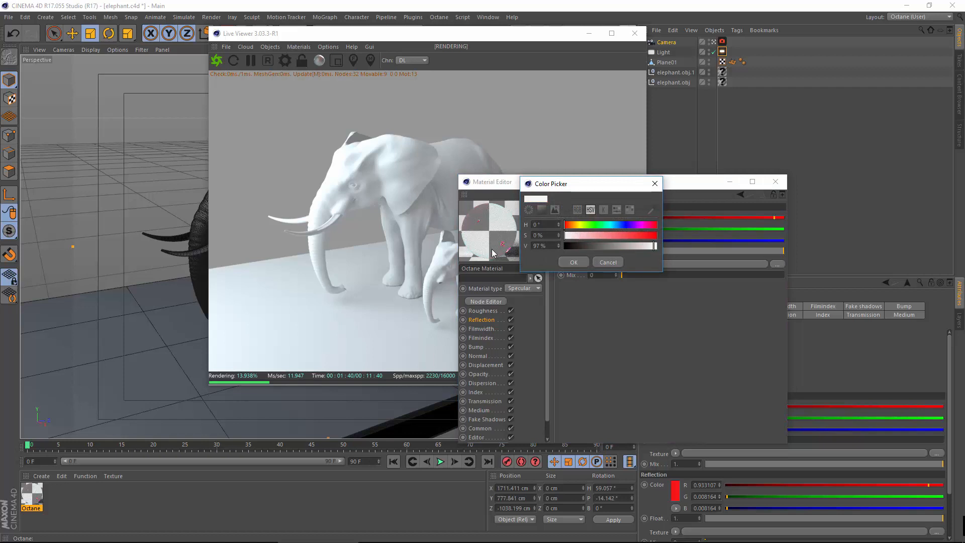
pyautogui.moveTo(654, 245); pyautogui.dragTo(666, 252)
pyautogui.click(573, 262)
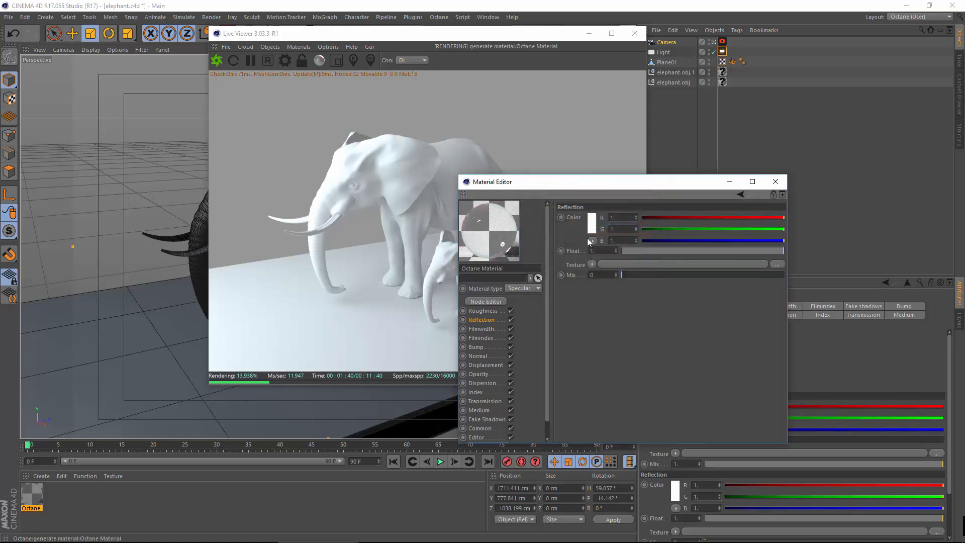
# Set the reflection colour back to black.
pyautogui.click(592, 226)
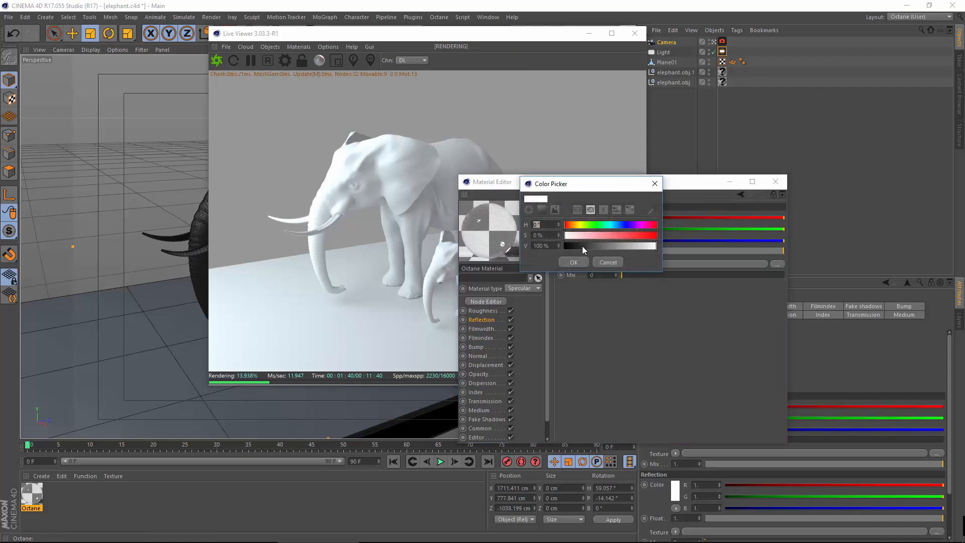
pyautogui.moveTo(580, 246); pyautogui.dragTo(490, 251)
pyautogui.click(568, 262)
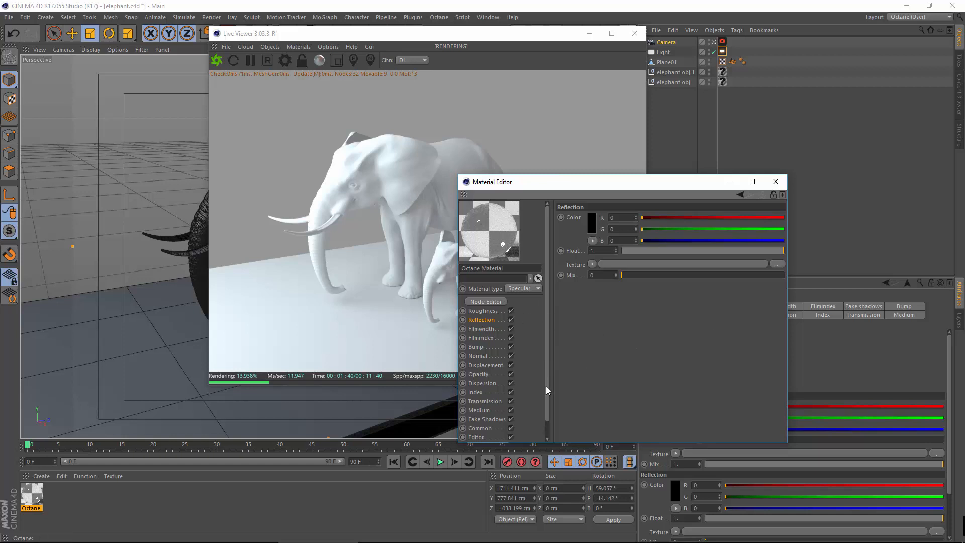
# Set the Octane material's Index to 1.6.
pyautogui.scroll(-1, 549, 397)
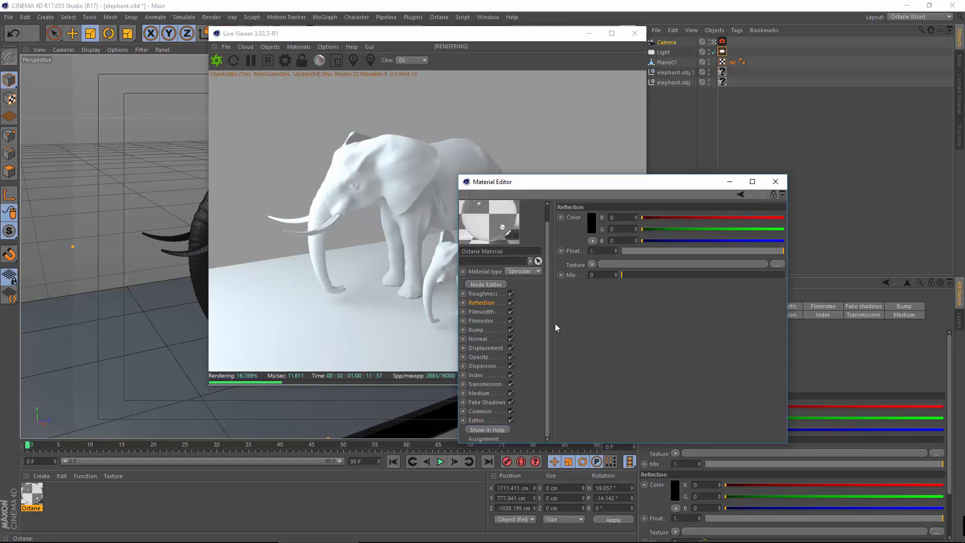
pyautogui.click(476, 375)
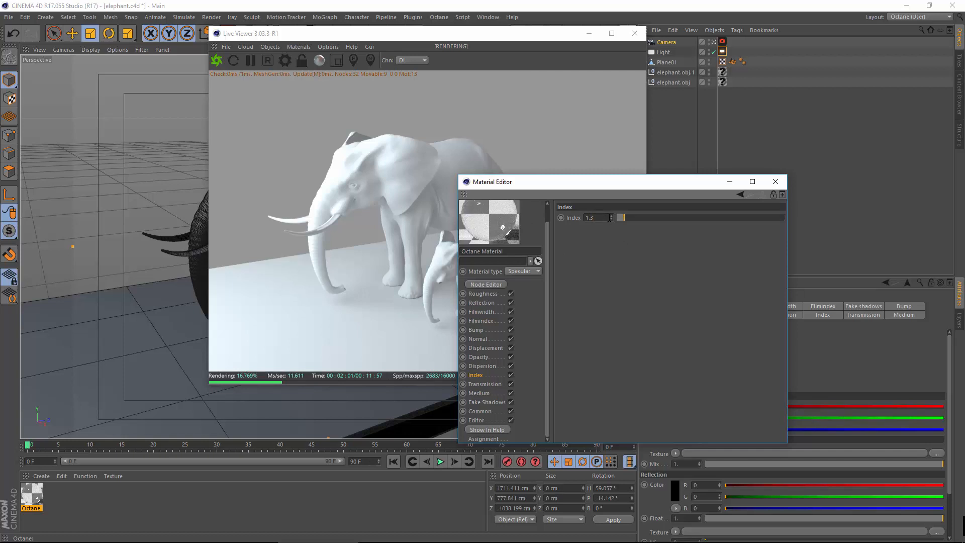
pyautogui.press('BackSpace')
pyautogui.write('6')
pyautogui.press('Return')
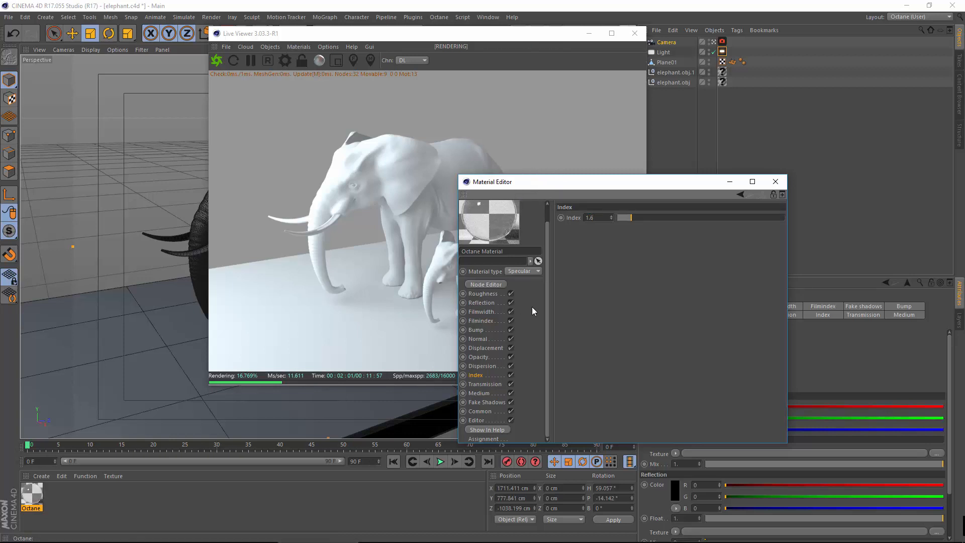
# Try an Index of 1.52 on the material, then restore it to 1.6.
pyautogui.scroll(1, 531, 306)
pyautogui.click(600, 217)
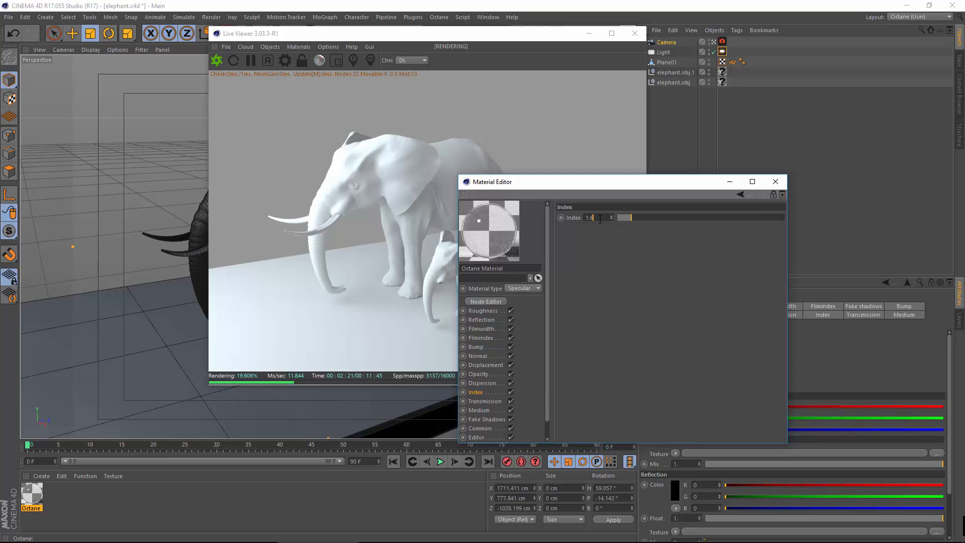
pyautogui.press('BackSpace')
pyautogui.write('52')
pyautogui.press('Return')
pyautogui.press('BackSpace')
pyautogui.press('BackSpace')
pyautogui.write('6')
pyautogui.press('Return')
# Enlarge the Material Editor so the whole channel list fits, and check the Medium and Transmission channels.
pyautogui.scroll(-1, 545, 391)
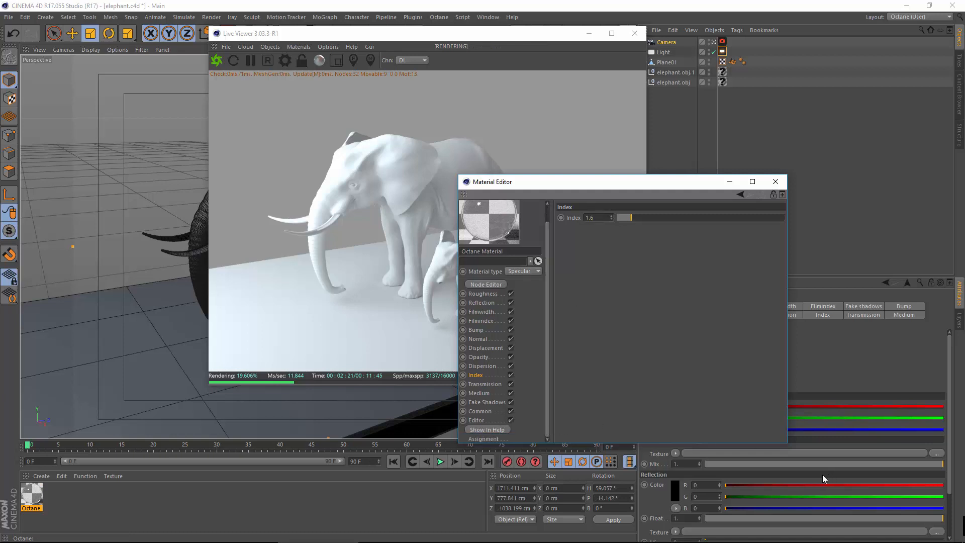
pyautogui.moveTo(786, 442); pyautogui.dragTo(818, 480)
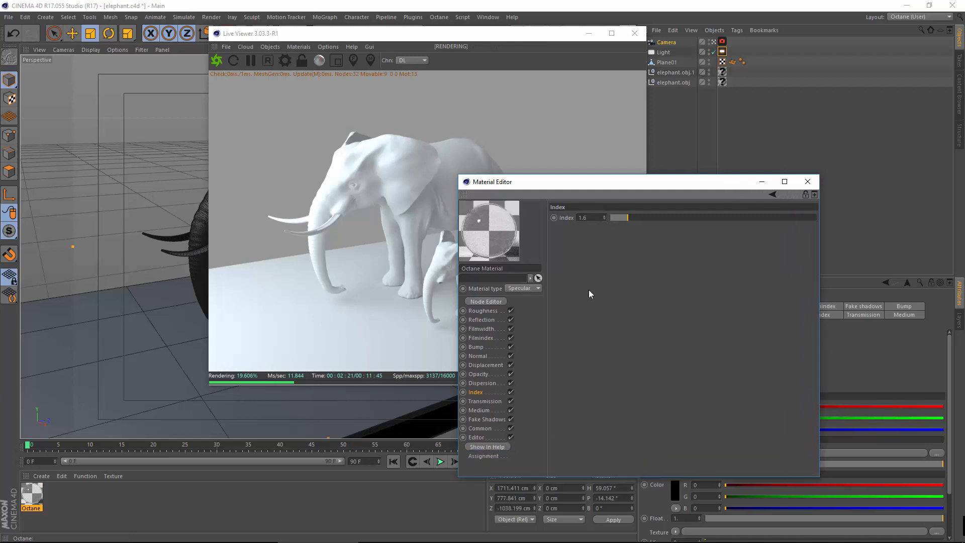
pyautogui.click(479, 409)
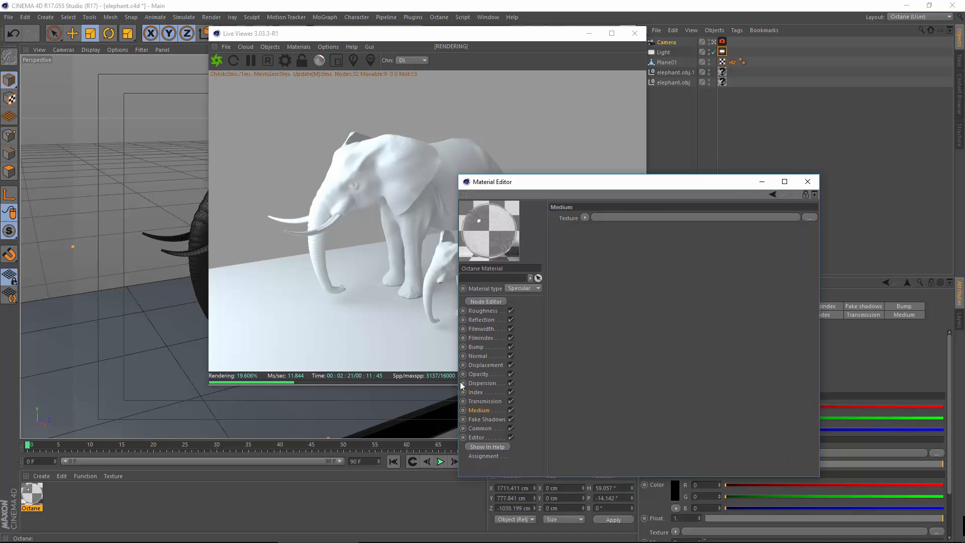
pyautogui.click(473, 401)
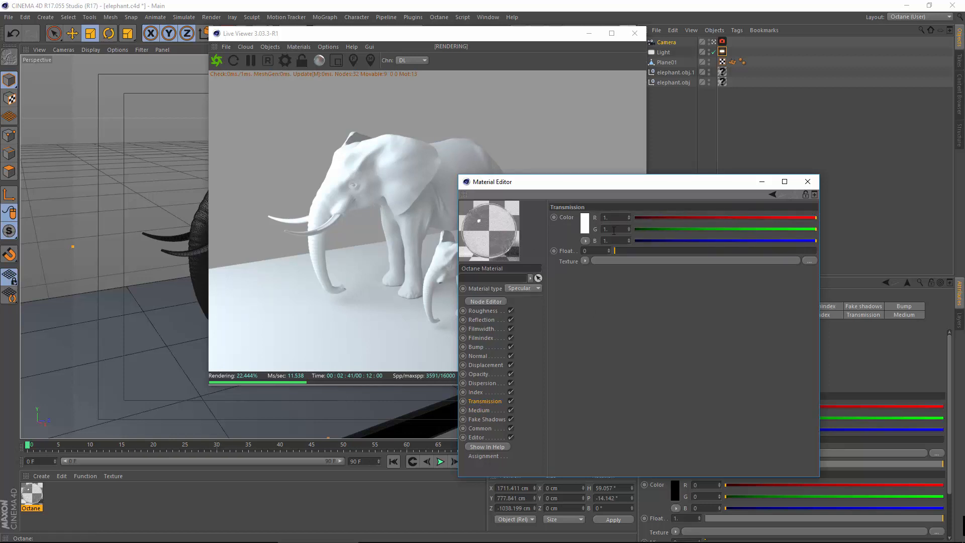
pyautogui.click(584, 227)
pyautogui.click(645, 189)
# Apply the Octane material to both elephant objects and move the Material Editor clear of the render.
pyautogui.moveTo(31, 489); pyautogui.dragTo(723, 83)
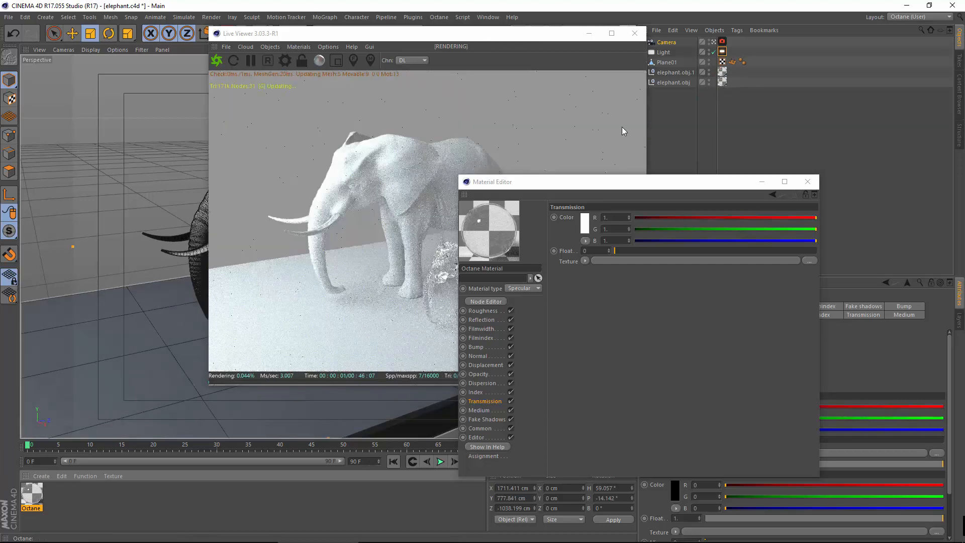
pyautogui.moveTo(555, 187); pyautogui.dragTo(612, 169)
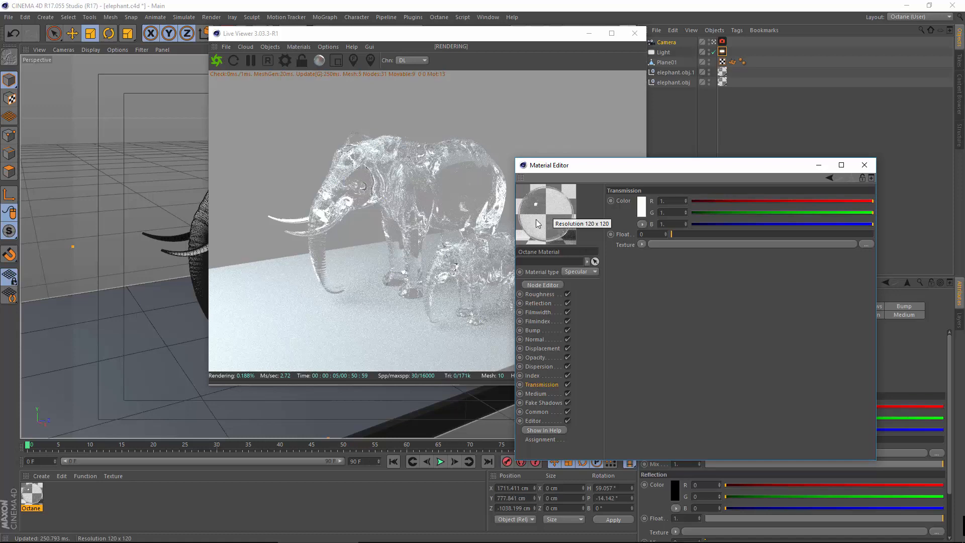
# Raise the material's Roughness float to about 0.0875 and on to about 0.19.
pyautogui.click(537, 294)
pyautogui.moveTo(679, 233); pyautogui.dragTo(689, 233)
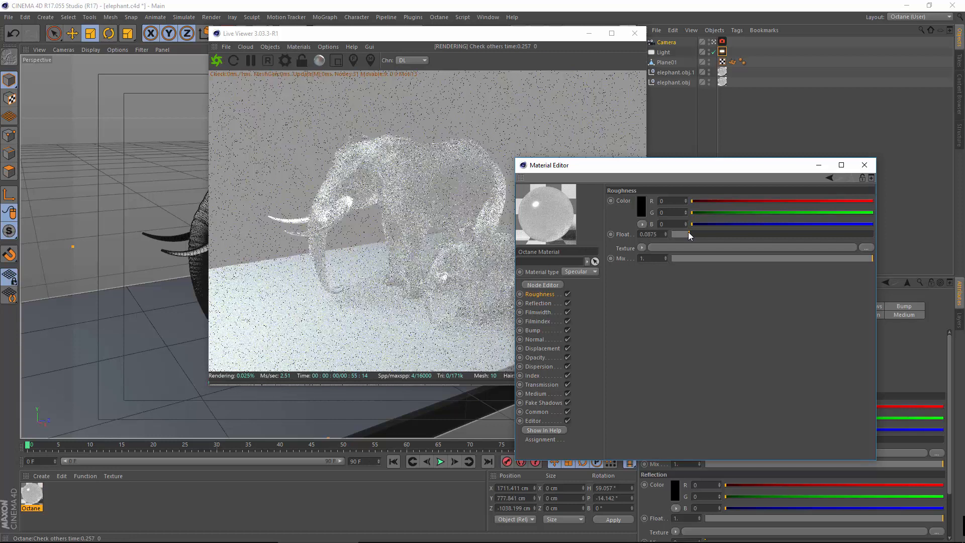
pyautogui.moveTo(574, 168); pyautogui.dragTo(606, 166)
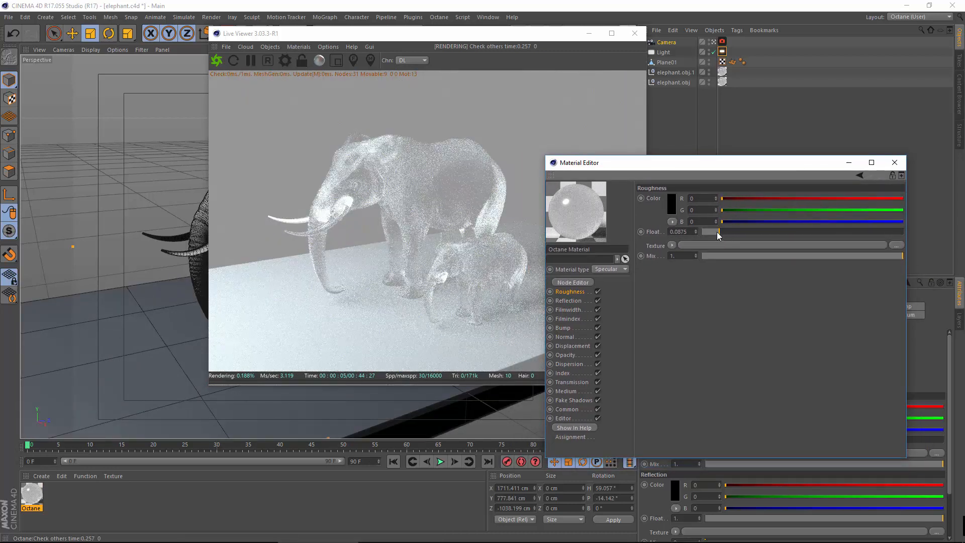
pyautogui.moveTo(716, 231); pyautogui.dragTo(740, 228)
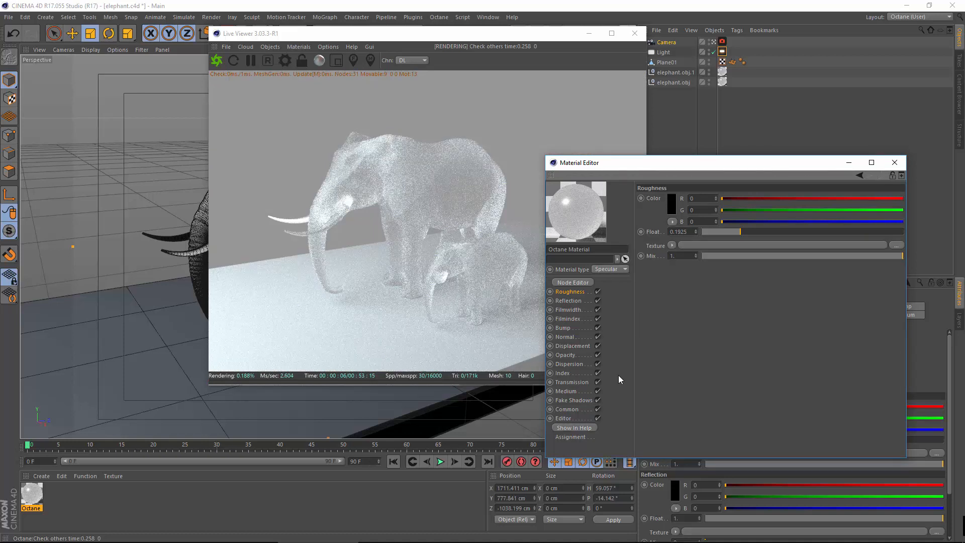
# Set the material's transmission colour to orange with hue 37°, about 91% saturation and 100% value.
pyautogui.click(571, 383)
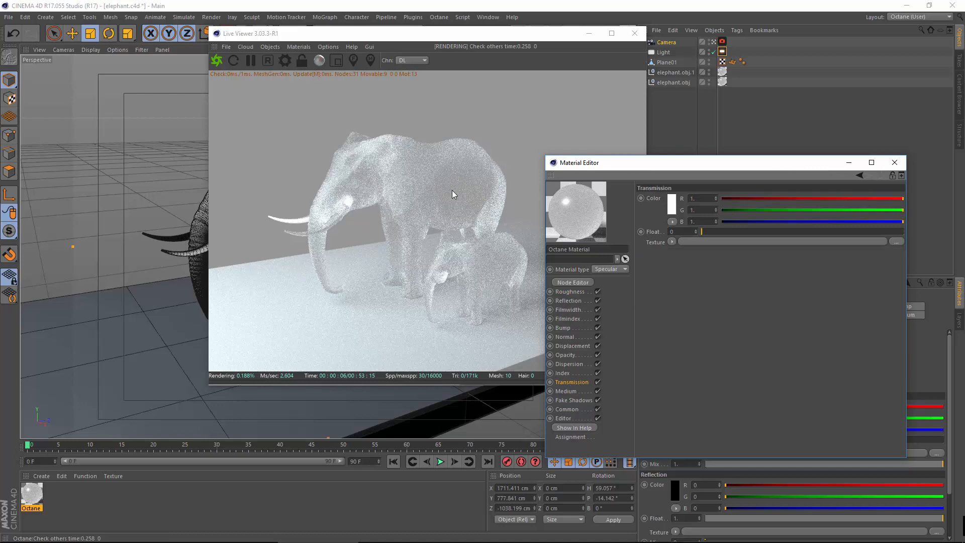
pyautogui.click(671, 204)
pyautogui.moveTo(660, 203); pyautogui.dragTo(654, 204)
pyautogui.click(726, 209)
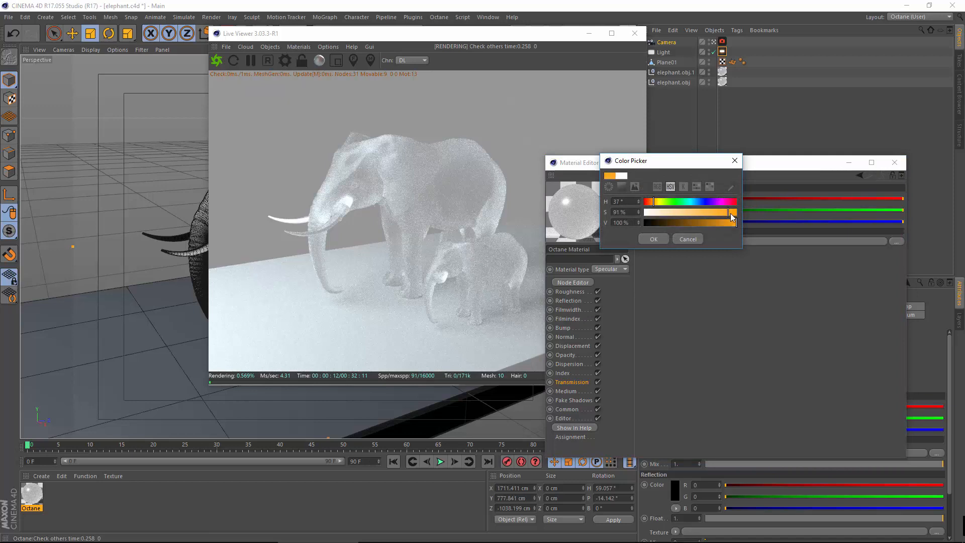
pyautogui.click(659, 240)
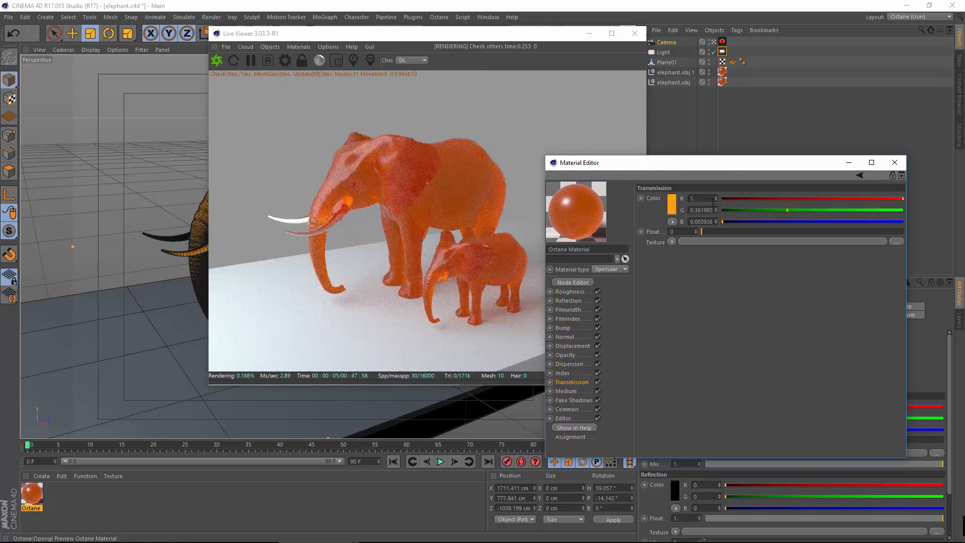
# Change the transmission colour back to white by reducing its saturation to 0%.
pyautogui.click(672, 208)
pyautogui.moveTo(653, 218); pyautogui.dragTo(616, 222)
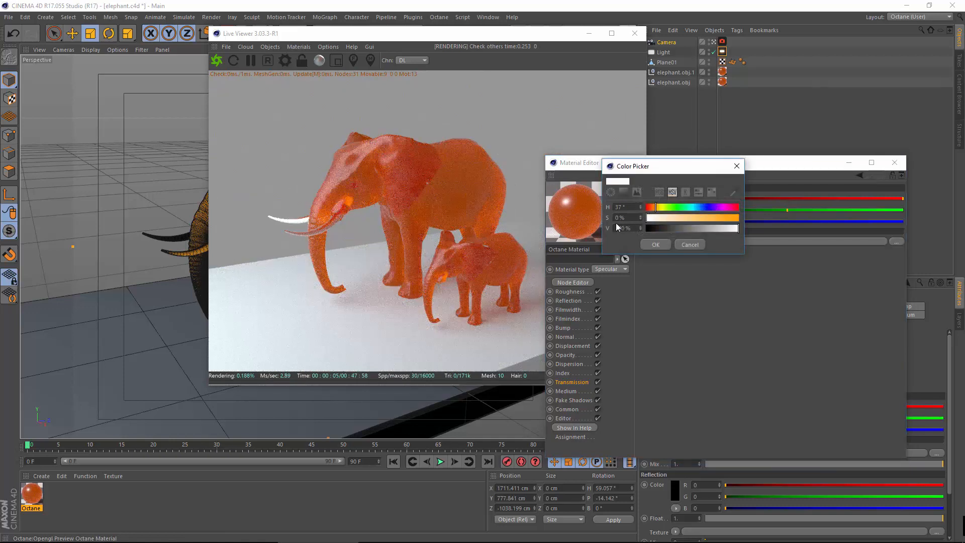
pyautogui.click(655, 245)
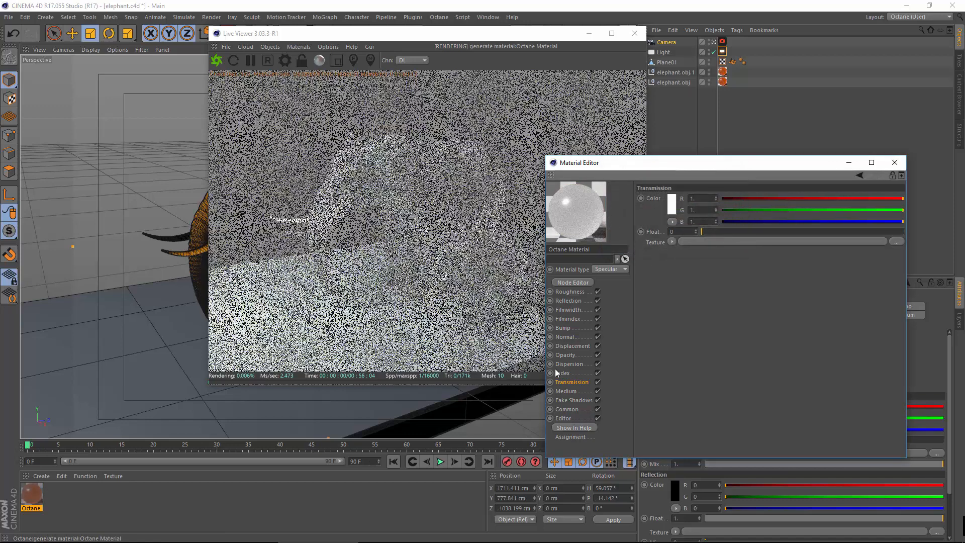
# Remove the roughness from the Octane material so it is clear glass.
pyautogui.click(572, 292)
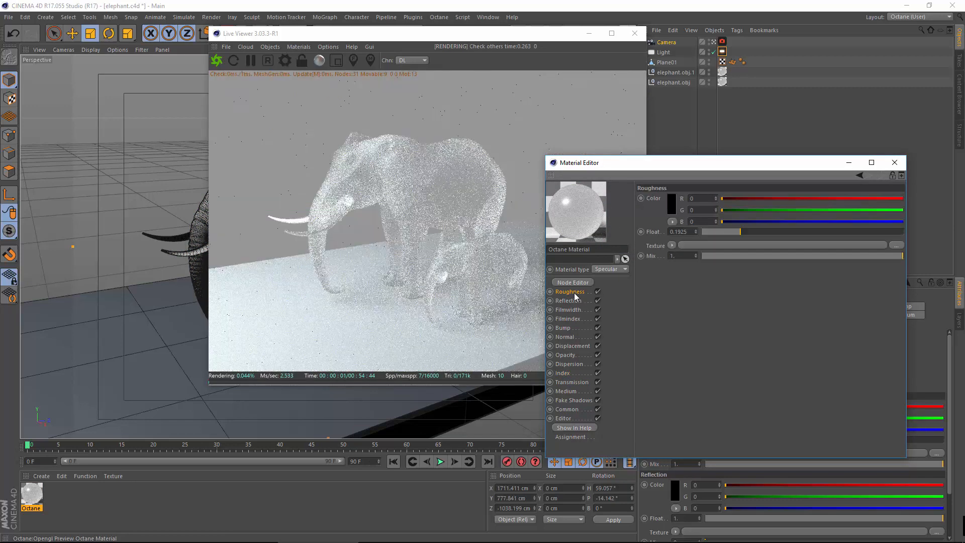
pyautogui.click(571, 391)
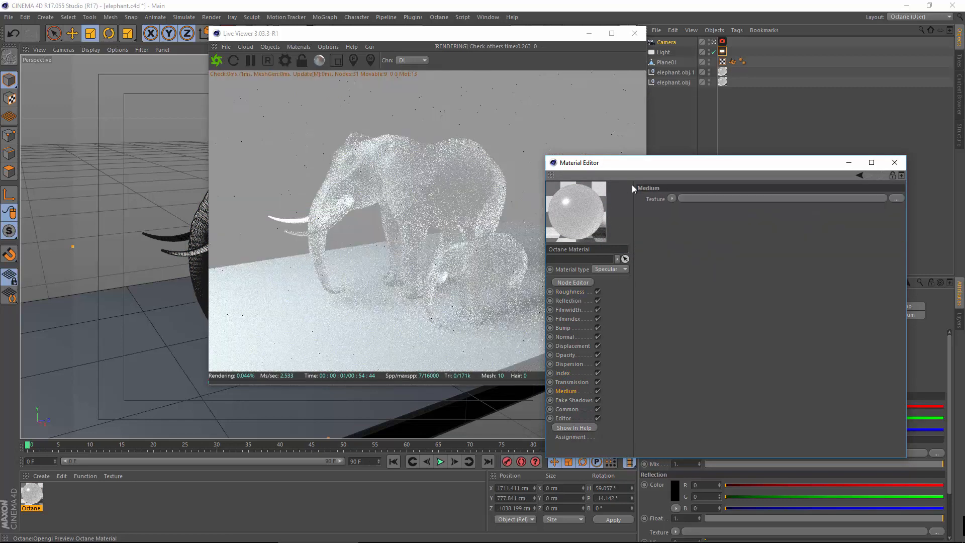
pyautogui.click(563, 293)
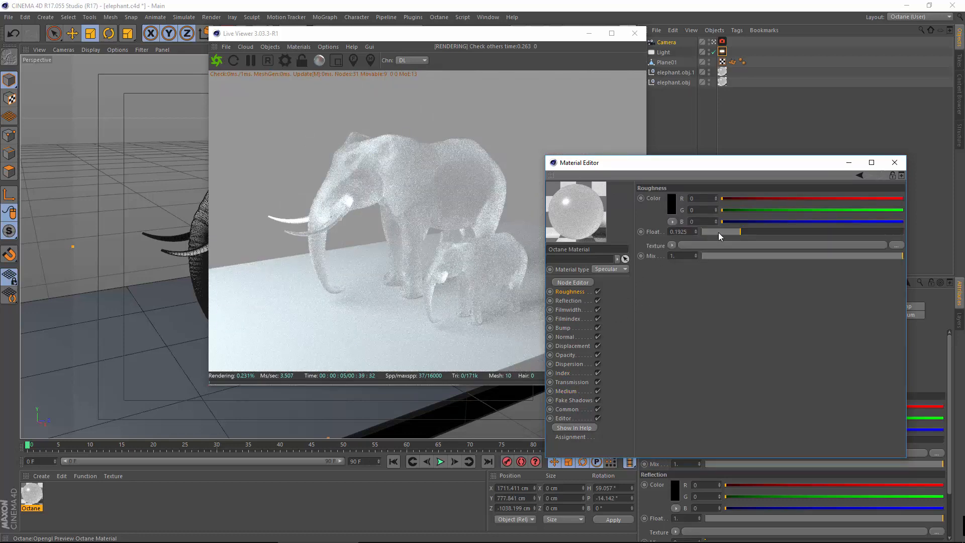
# Load an Absorption Medium as the material's Medium texture and lower its Density to about 0.48.
pyautogui.click(559, 399)
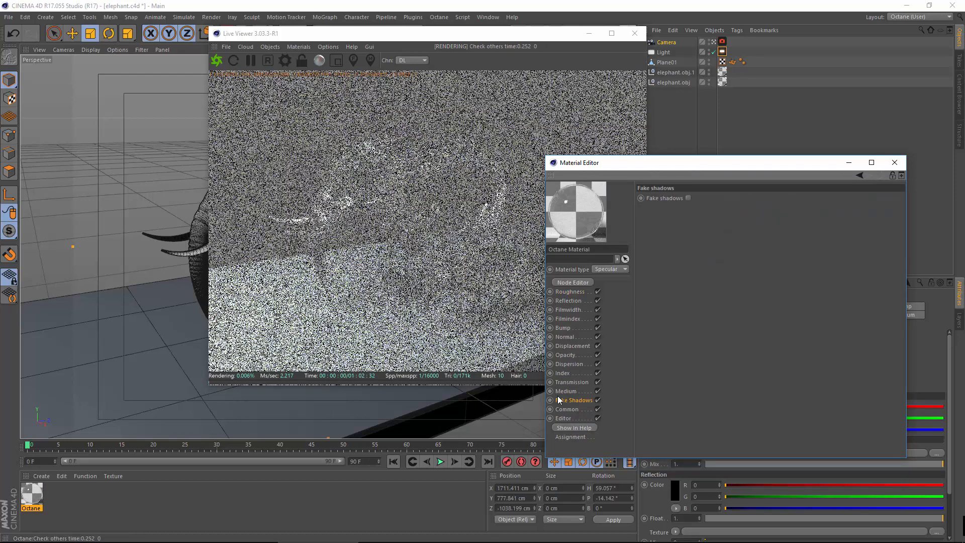
pyautogui.click(572, 391)
pyautogui.click(672, 198)
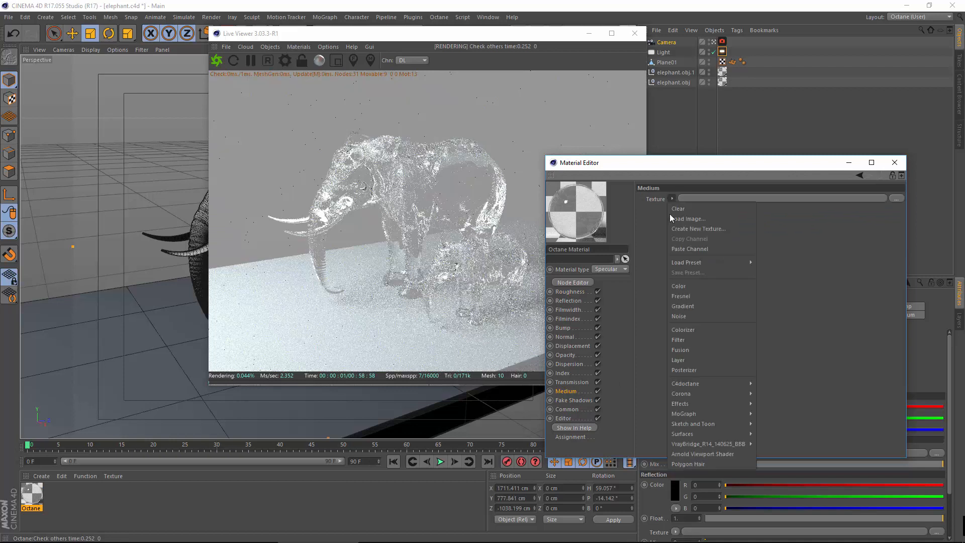
pyautogui.moveTo(696, 385)
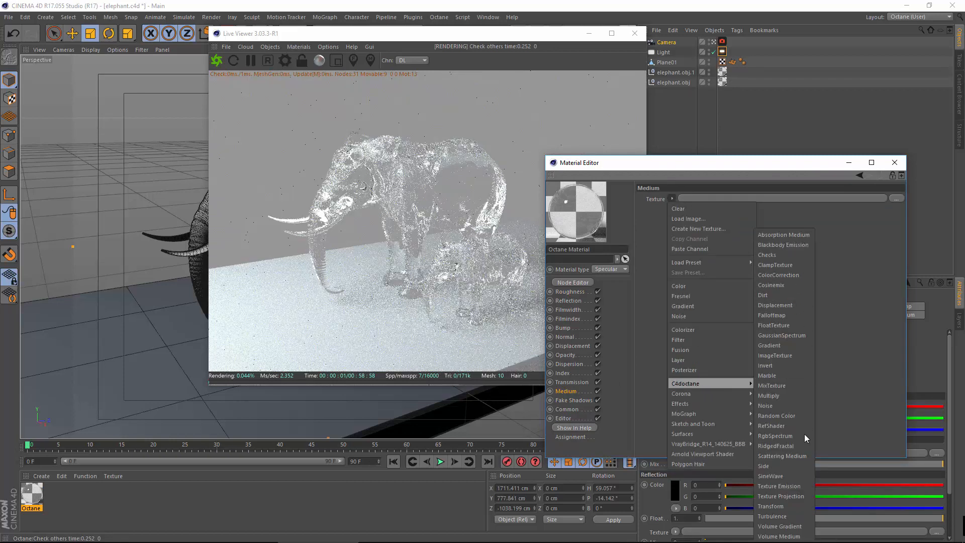
pyautogui.click(778, 239)
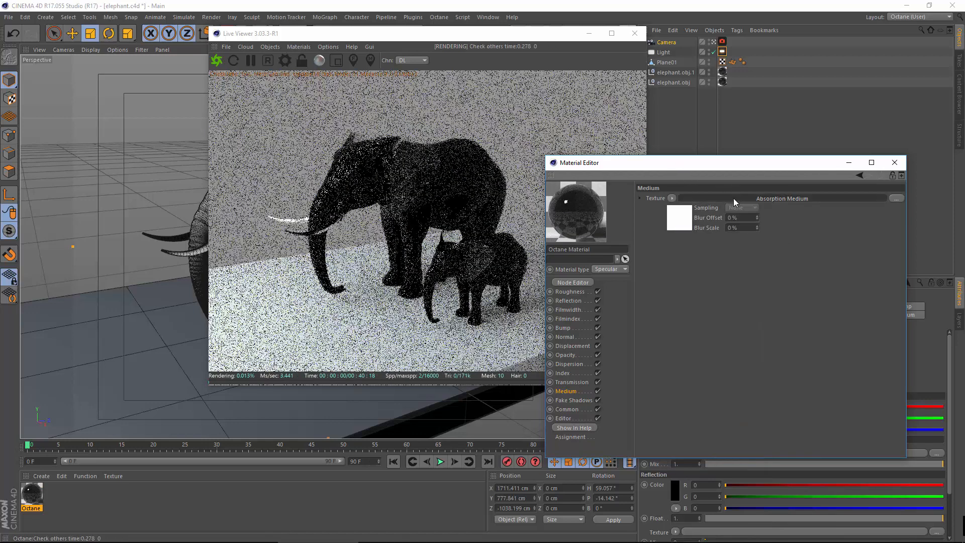
pyautogui.click(733, 198)
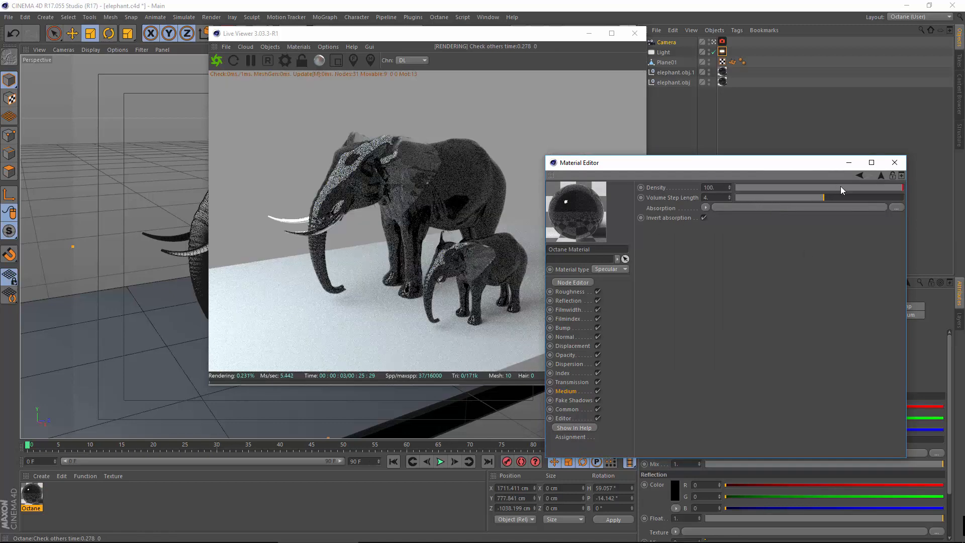
pyautogui.moveTo(821, 188); pyautogui.dragTo(814, 190)
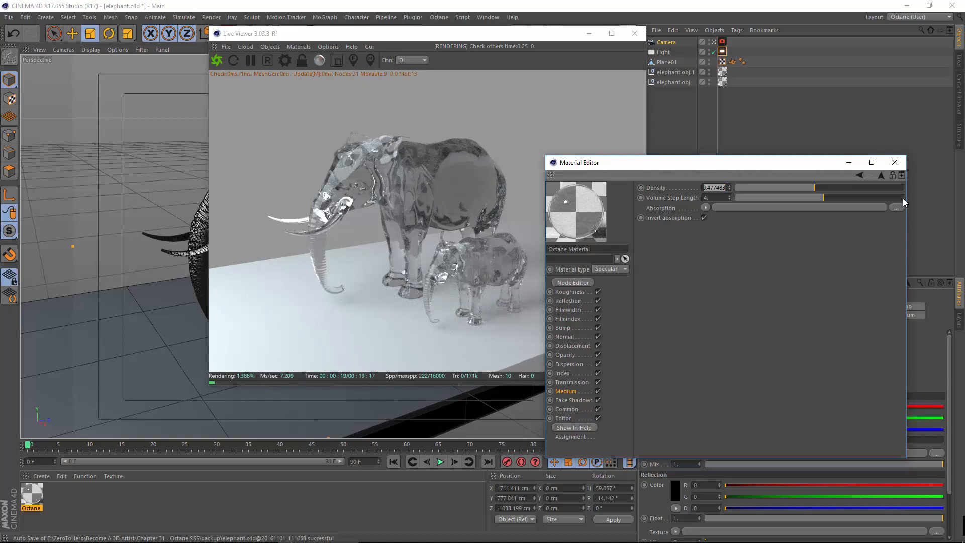
# Set the material's transmission colour to orange with 99% saturation and 100% value.
pyautogui.click(571, 382)
pyautogui.click(656, 203)
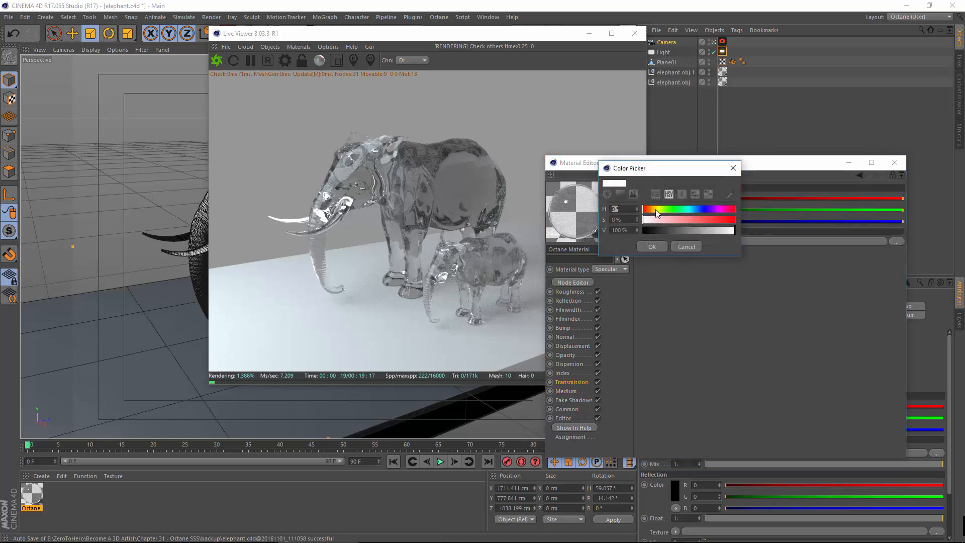
pyautogui.click(655, 209)
pyautogui.click(729, 221)
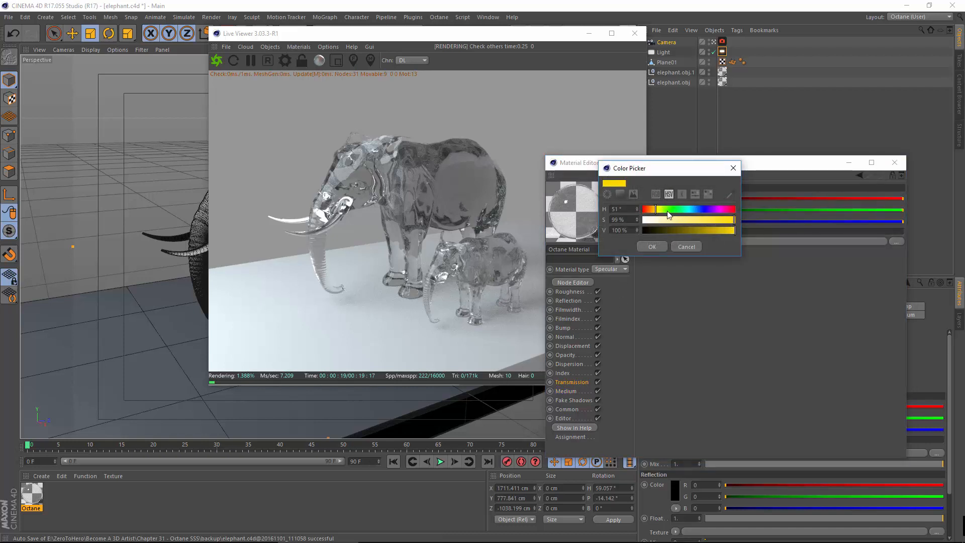
pyautogui.click(649, 209)
pyautogui.click(651, 247)
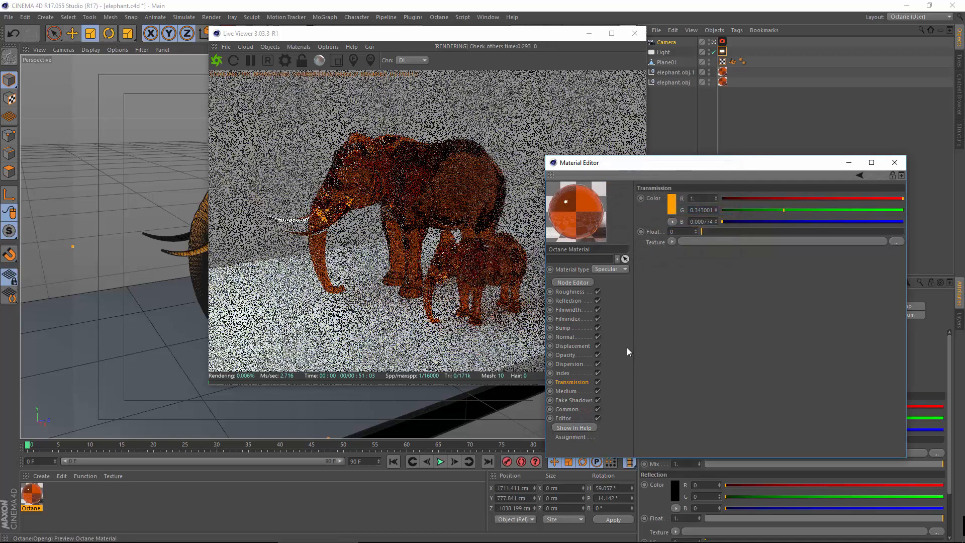
# Raise the Absorption Medium's Density to about 0.92 and on to 5.
pyautogui.click(568, 390)
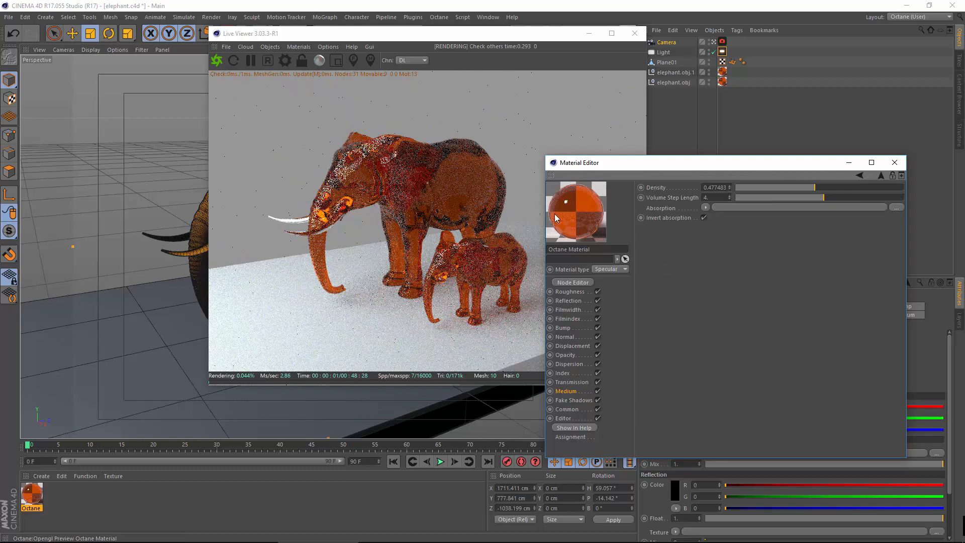
pyautogui.moveTo(816, 186); pyautogui.dragTo(889, 186)
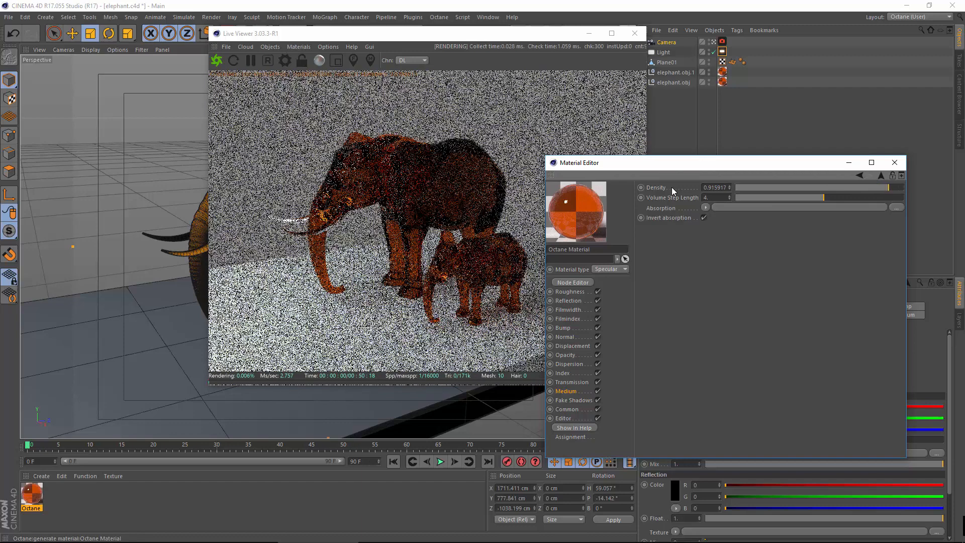
pyautogui.write('5')
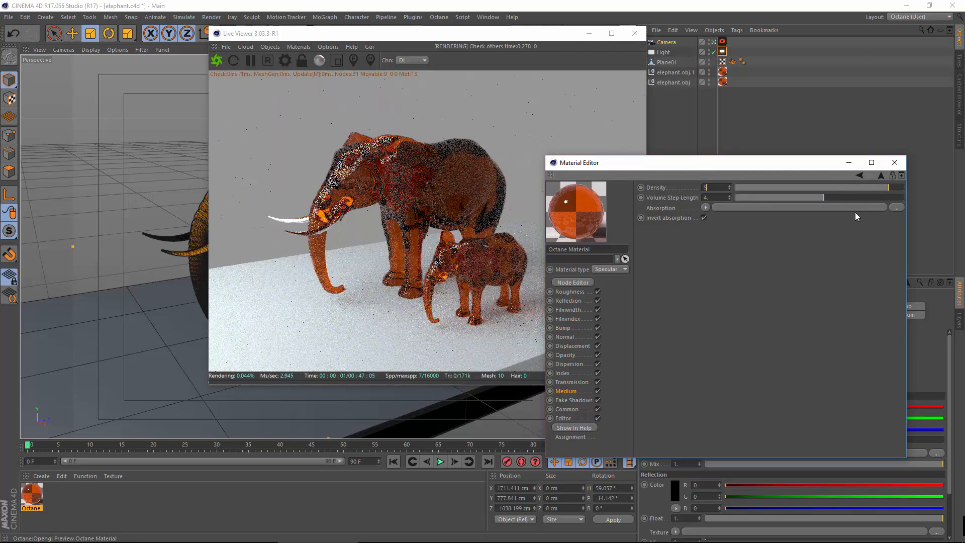
pyautogui.press('Return')
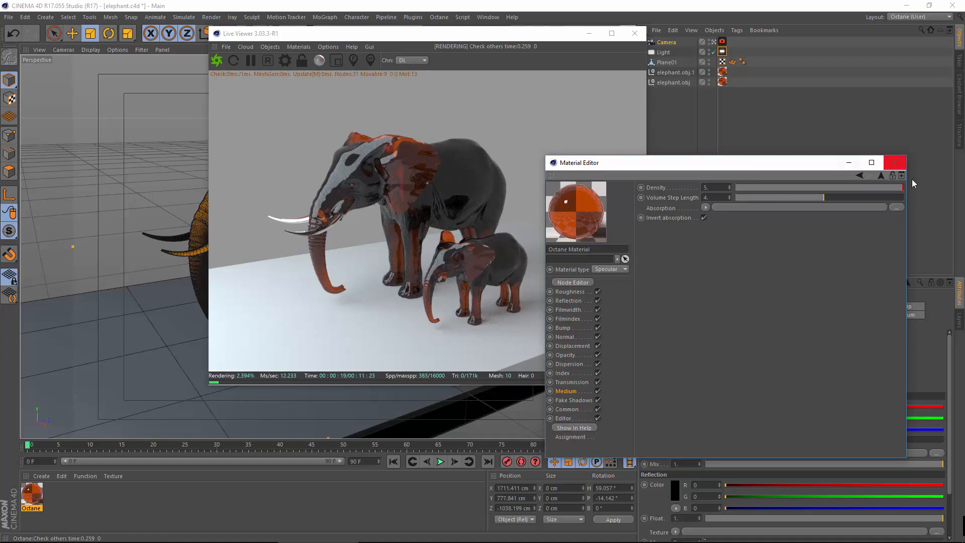
# Clear the Absorption Medium from the material's Medium texture and load a Scattering Medium in its place.
pyautogui.click(566, 391)
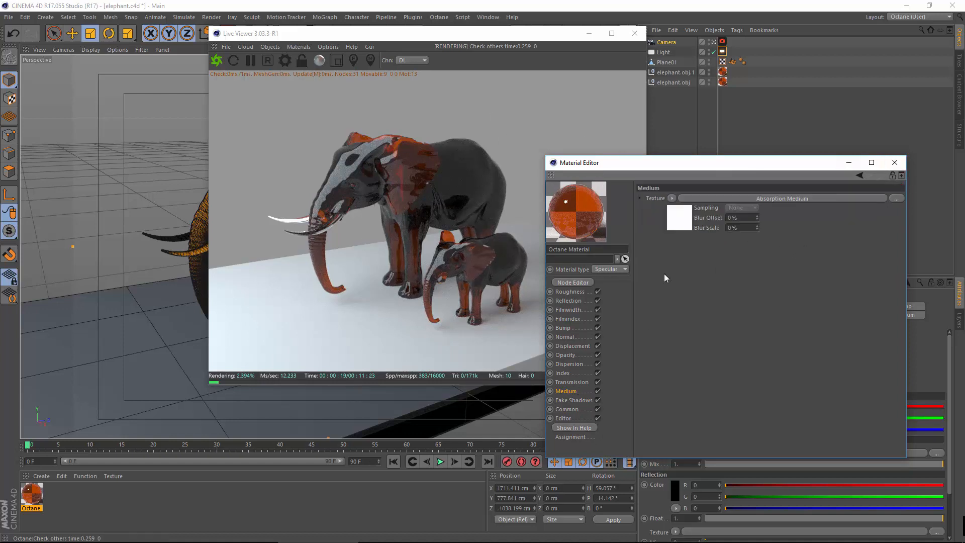
pyautogui.click(672, 197)
pyautogui.click(679, 207)
pyautogui.click(672, 198)
pyautogui.moveTo(716, 385)
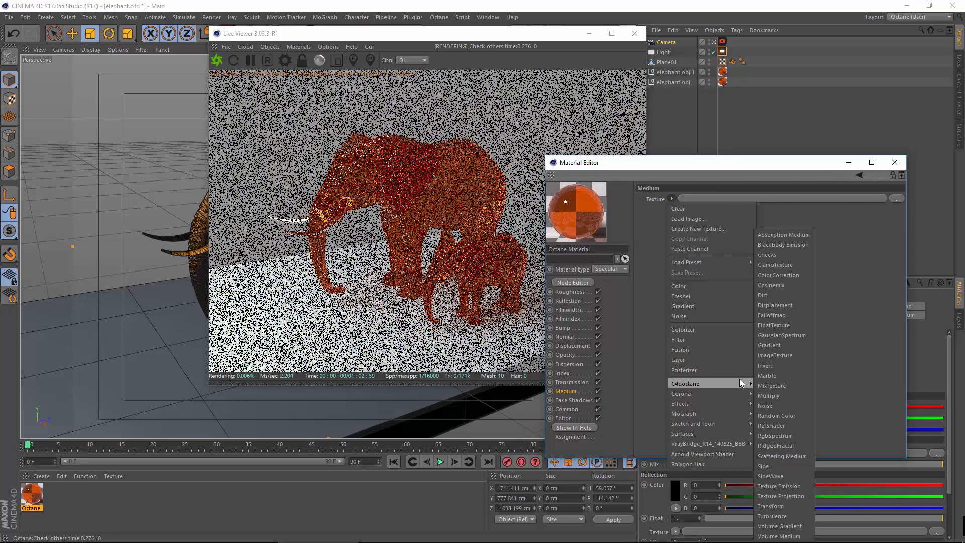
pyautogui.click(782, 456)
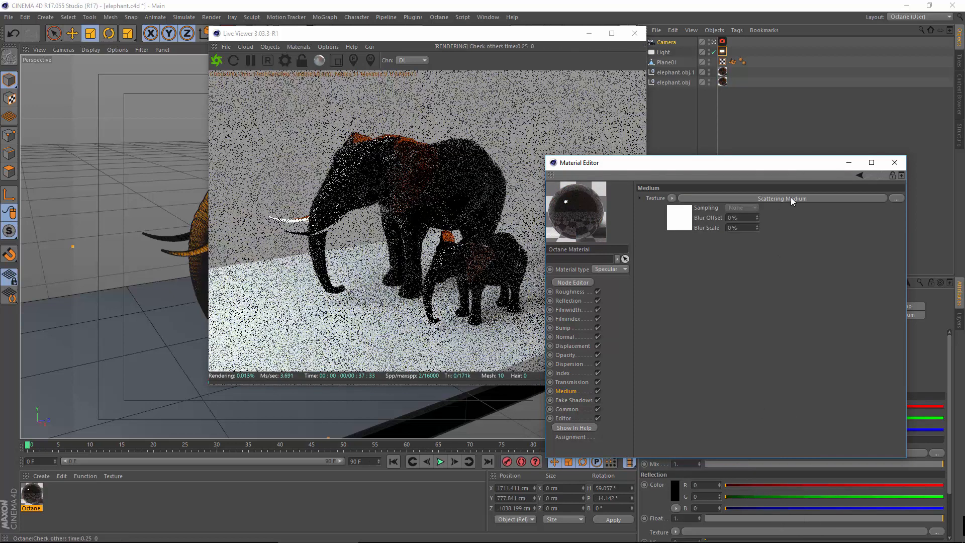
# Add a Blackbody Emission to the Scattering Medium's Emission channel.
pyautogui.click(791, 198)
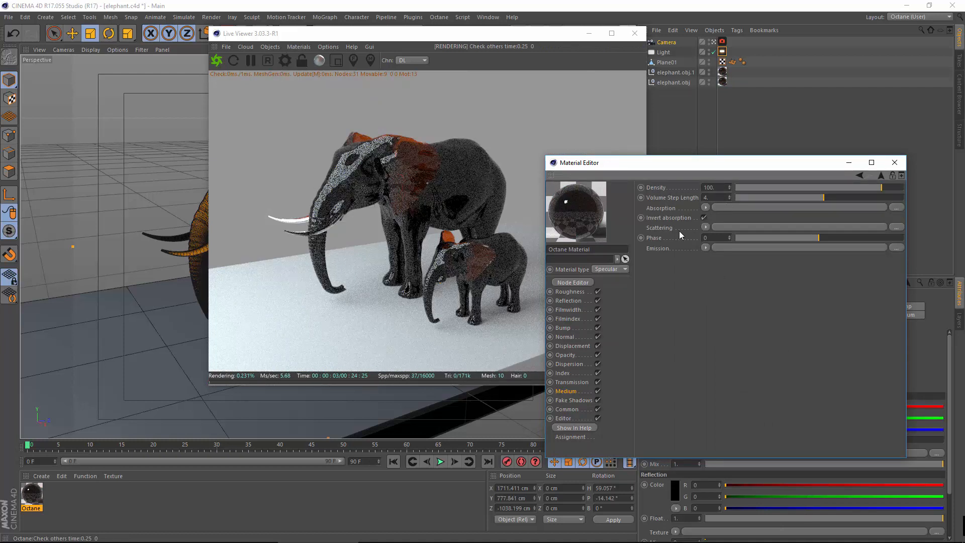
pyautogui.click(658, 251)
pyautogui.click(703, 248)
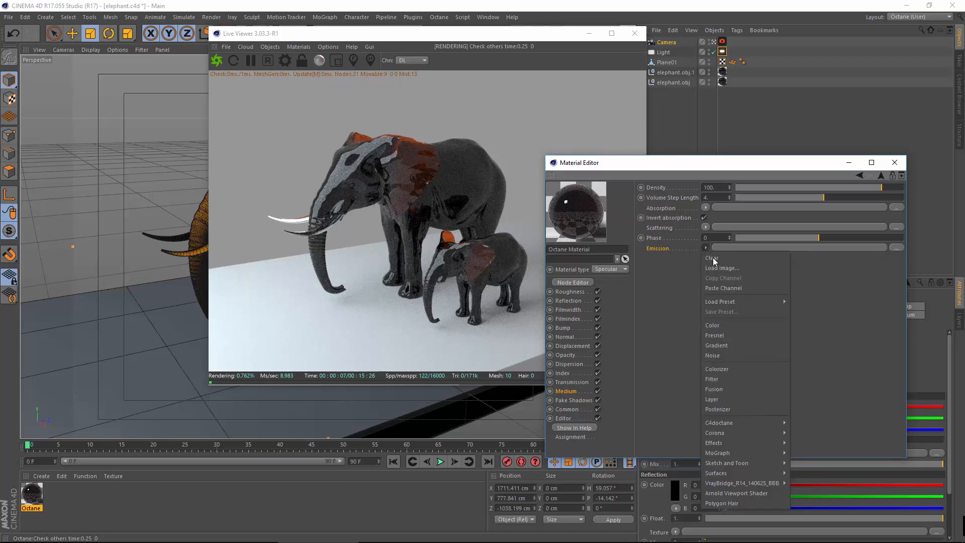
pyautogui.moveTo(772, 422)
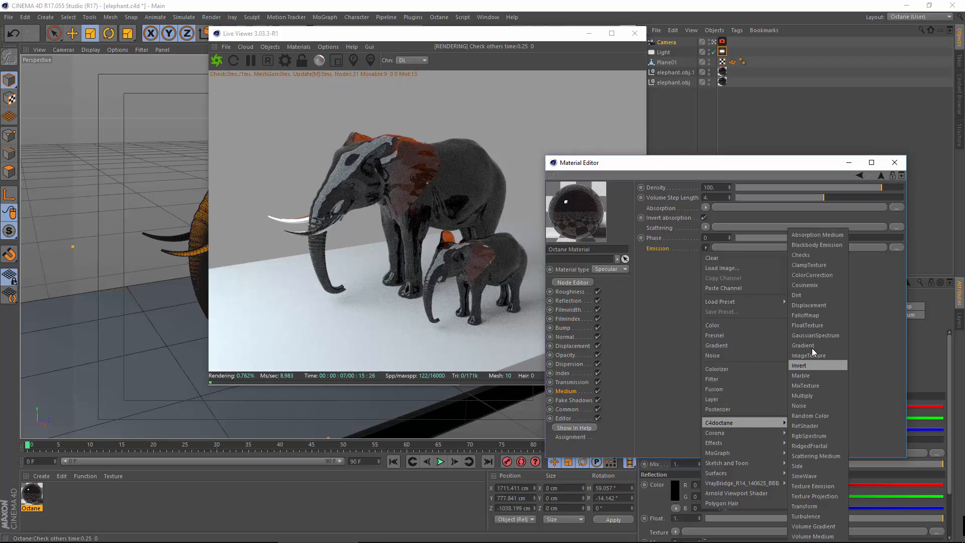
pyautogui.click(830, 245)
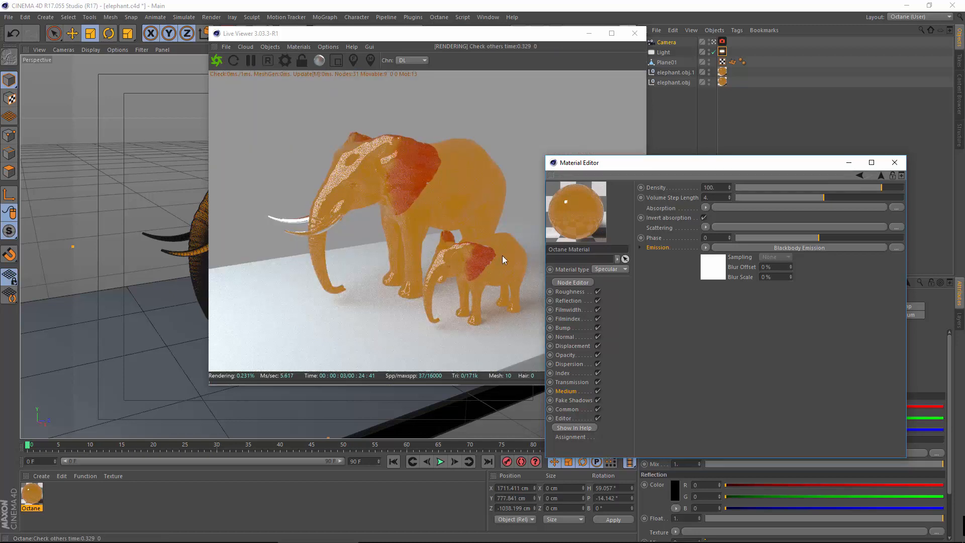
# Set the Blackbody Emission's Power to 10 and raise it to 50.
pyautogui.click(789, 246)
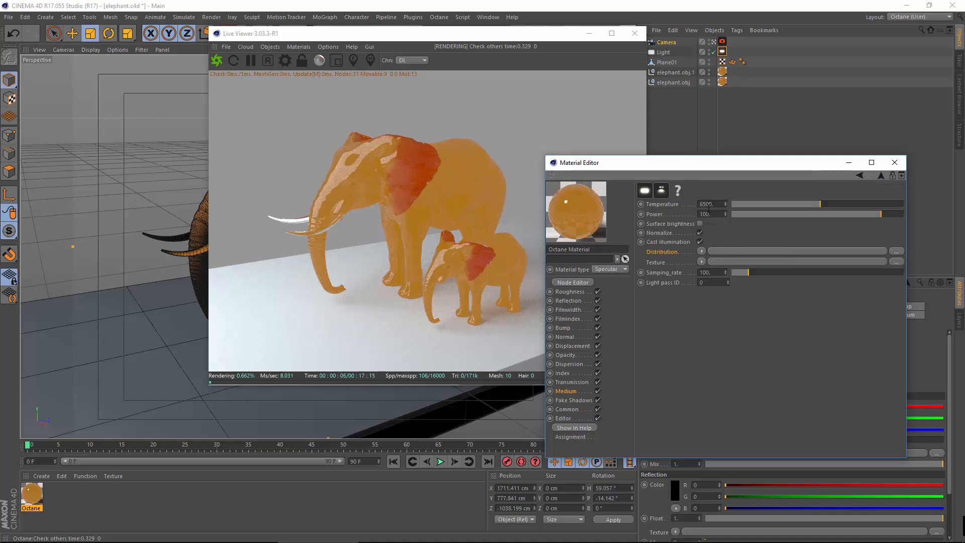
pyautogui.moveTo(714, 216); pyautogui.dragTo(576, 206)
pyautogui.write('10')
pyautogui.press('Return')
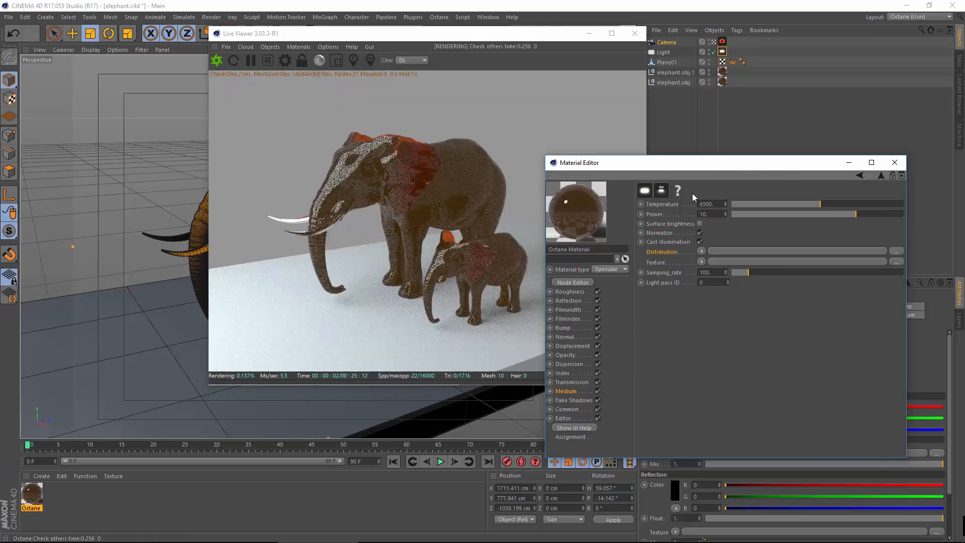
pyautogui.moveTo(714, 216); pyautogui.dragTo(570, 201)
pyautogui.write('50')
pyautogui.press('Return')
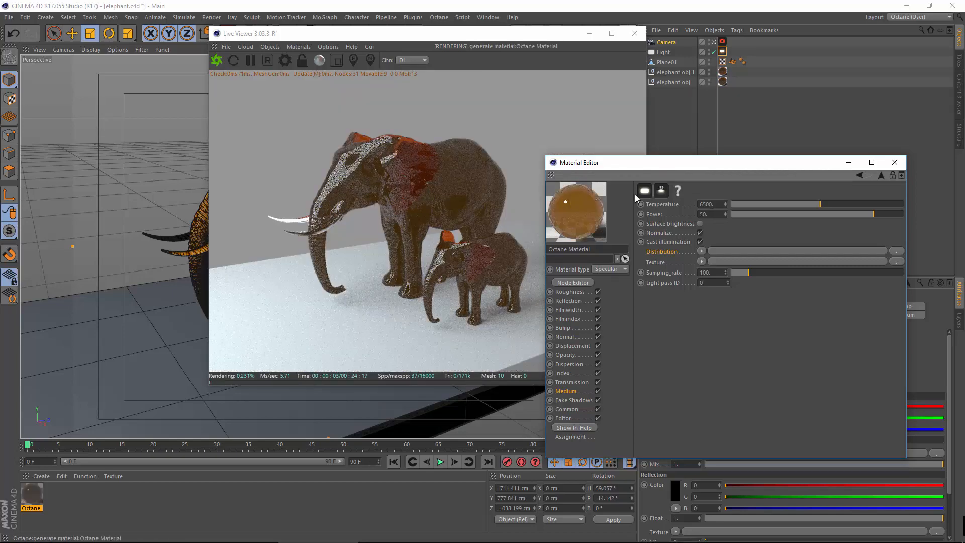
# Raise the Blackbody Emission's Power to 100 and on to 1000.
pyautogui.moveTo(717, 214); pyautogui.dragTo(508, 182)
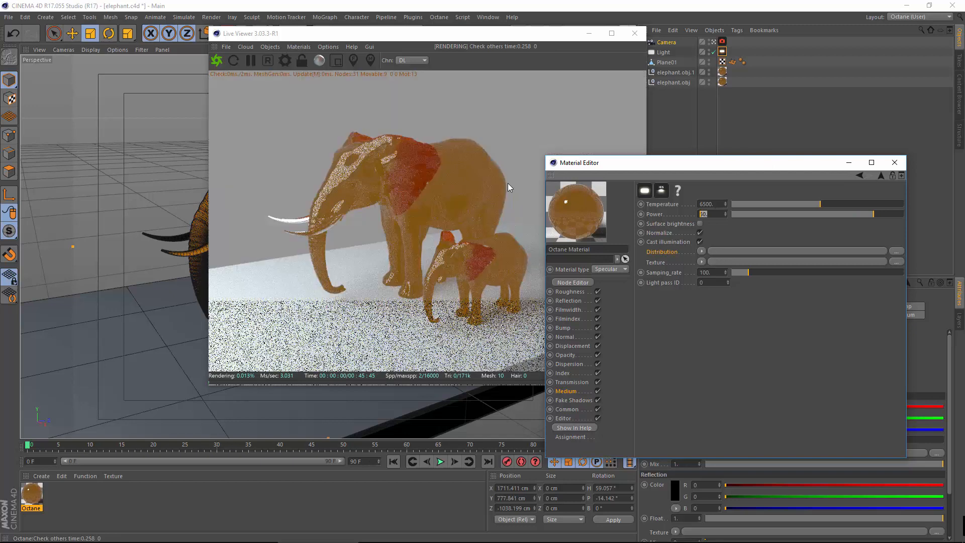
pyautogui.write('100')
pyautogui.press('Return')
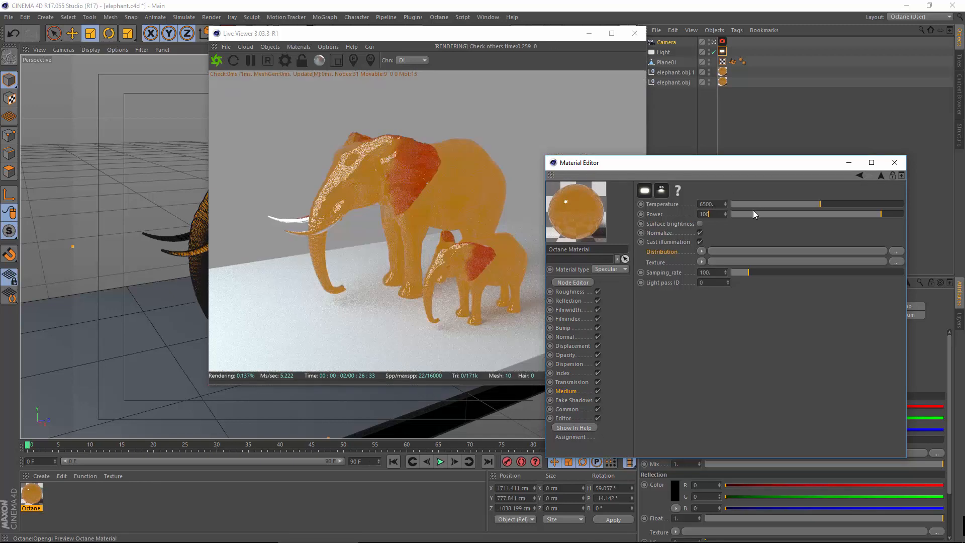
pyautogui.write('0')
pyautogui.press('Return')
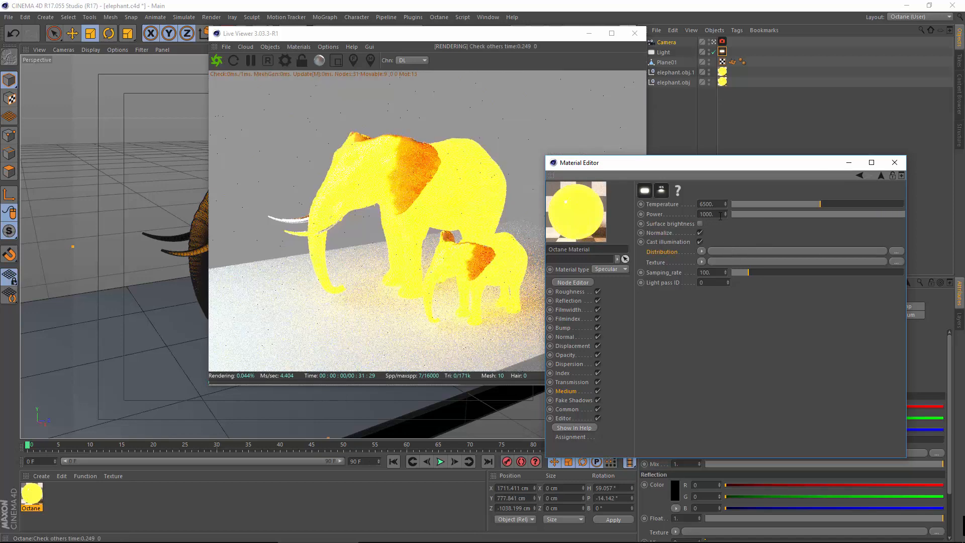
# Reduce the Blackbody Emission's Power to 10.
pyautogui.moveTo(724, 214); pyautogui.dragTo(693, 214)
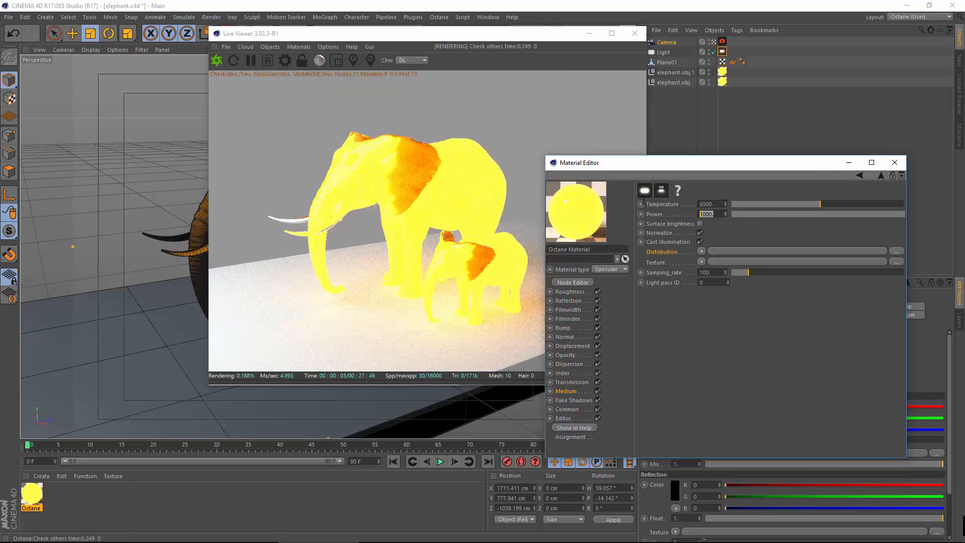
pyautogui.write('10')
pyautogui.press('Return')
# Clear the Scattering Medium from the material's Medium texture.
pyautogui.click(557, 391)
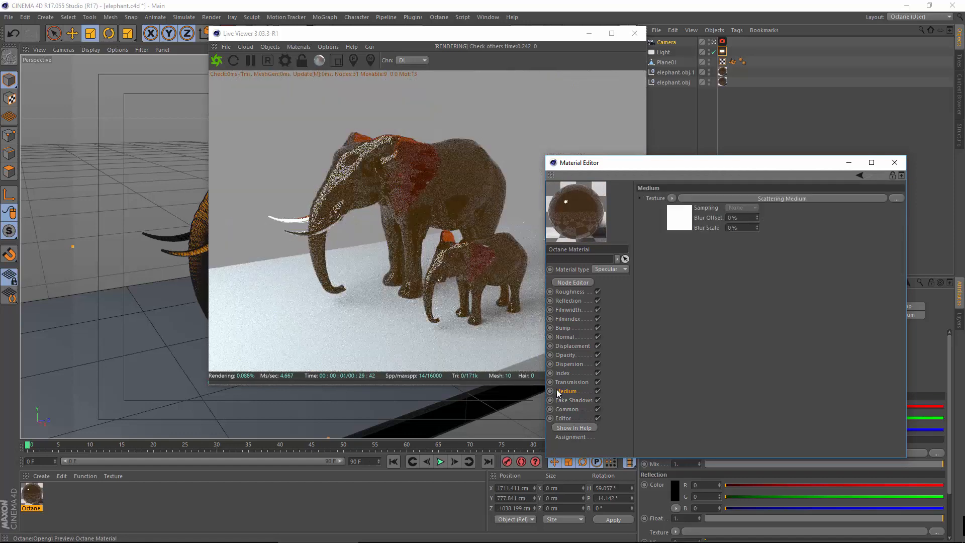
pyautogui.click(670, 199)
pyautogui.click(686, 217)
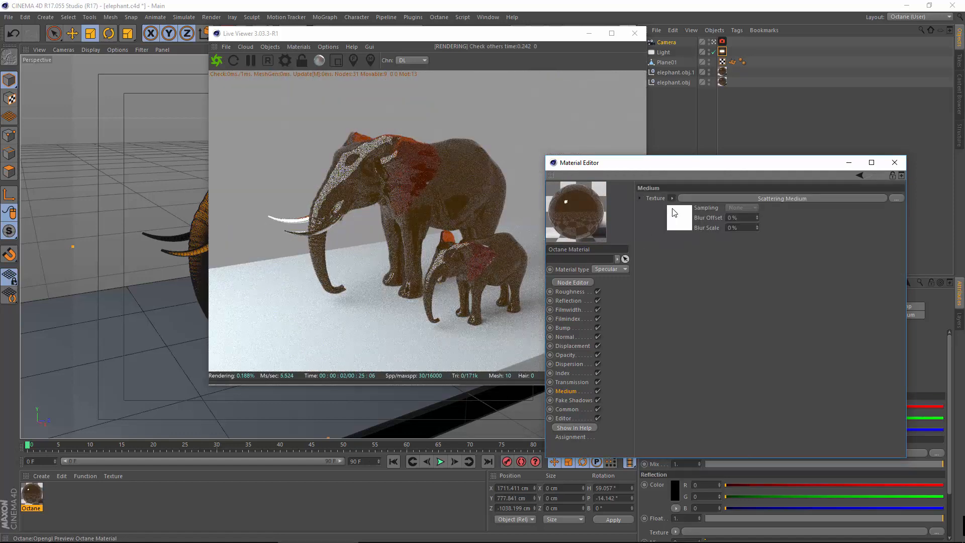
pyautogui.click(672, 199)
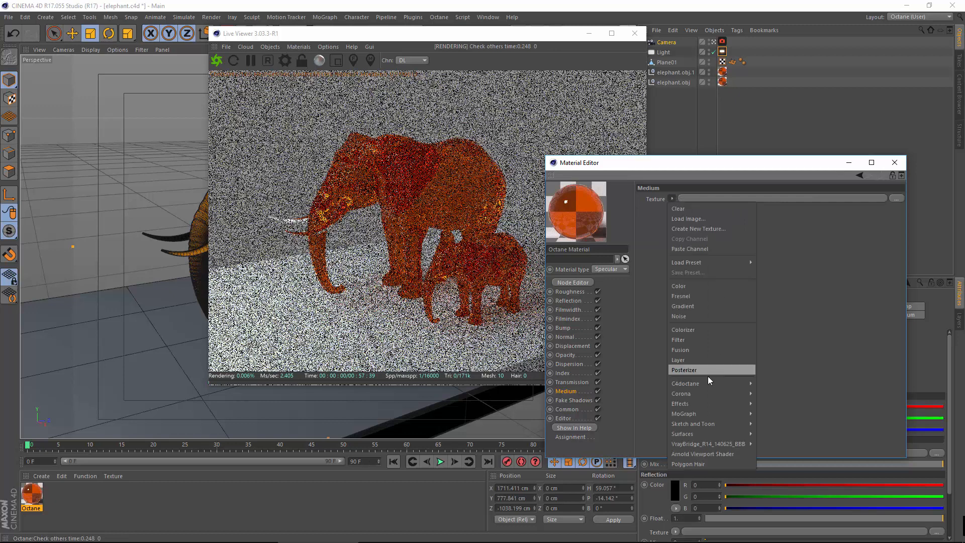
pyautogui.moveTo(705, 380)
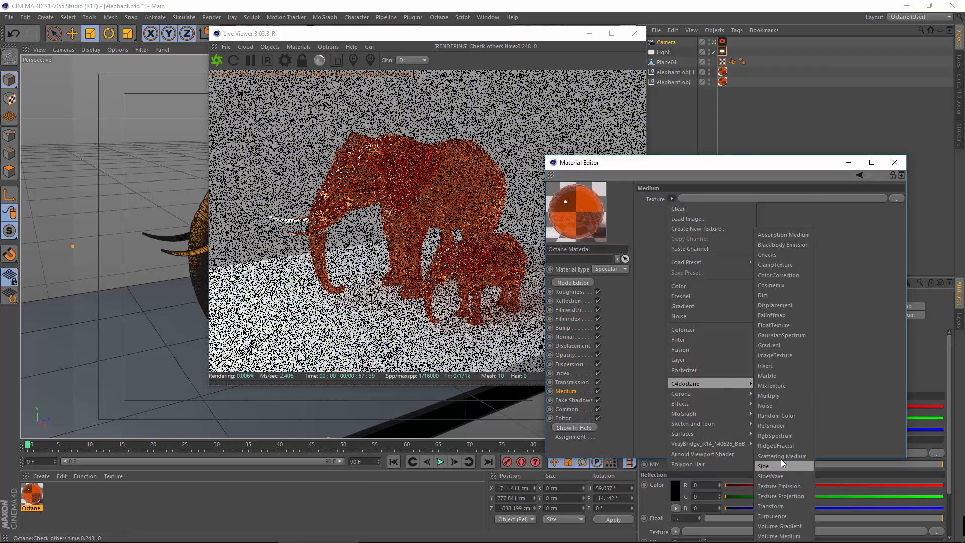
pyautogui.click(785, 371)
pyautogui.click(671, 199)
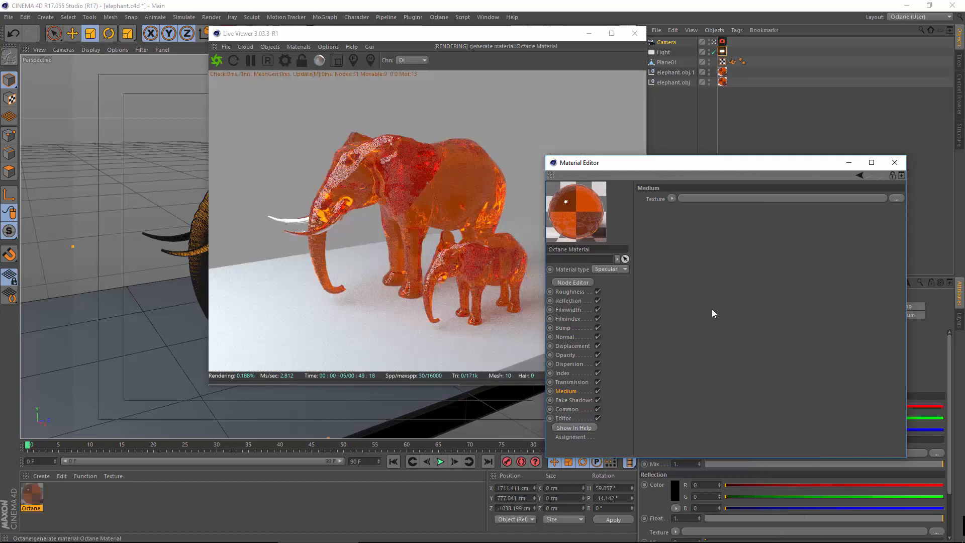
pyautogui.moveTo(737, 382)
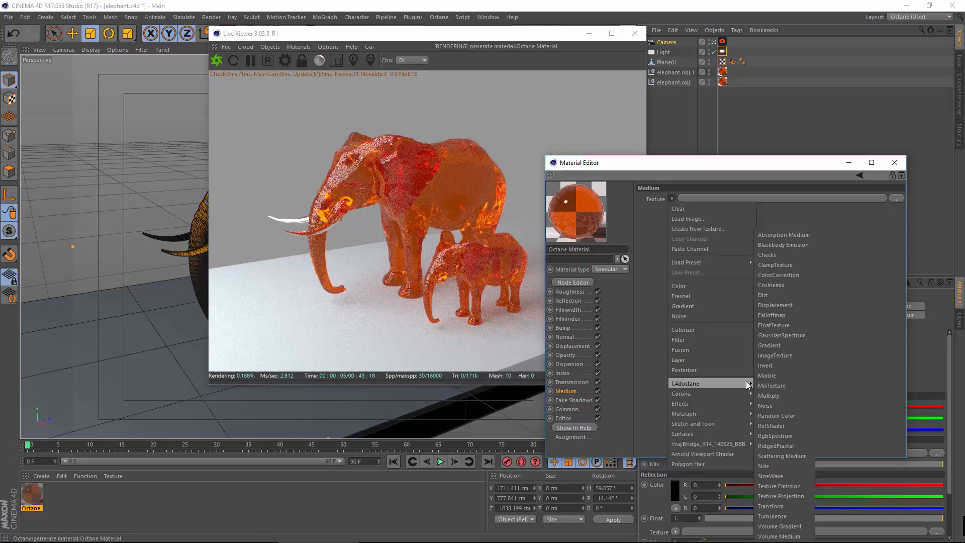
pyautogui.click(770, 295)
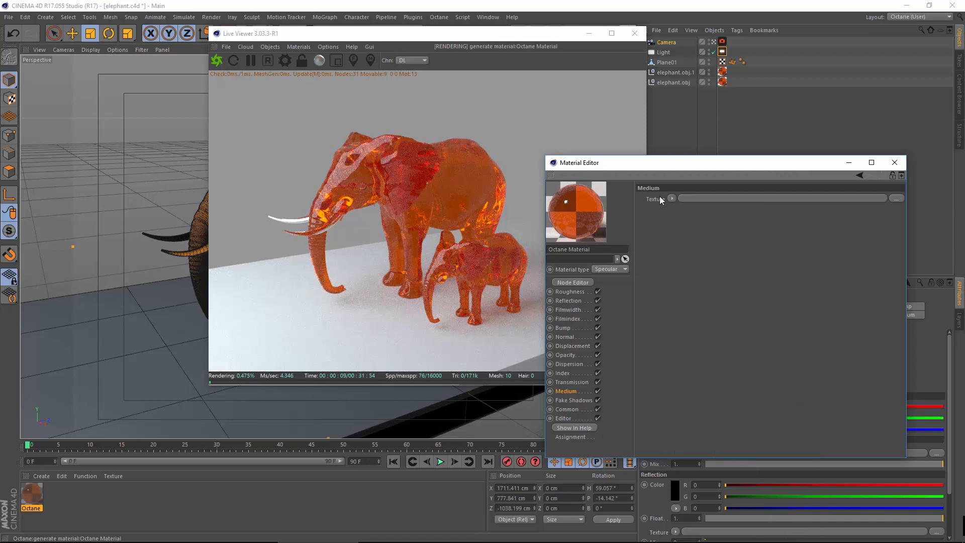
pyautogui.click(671, 199)
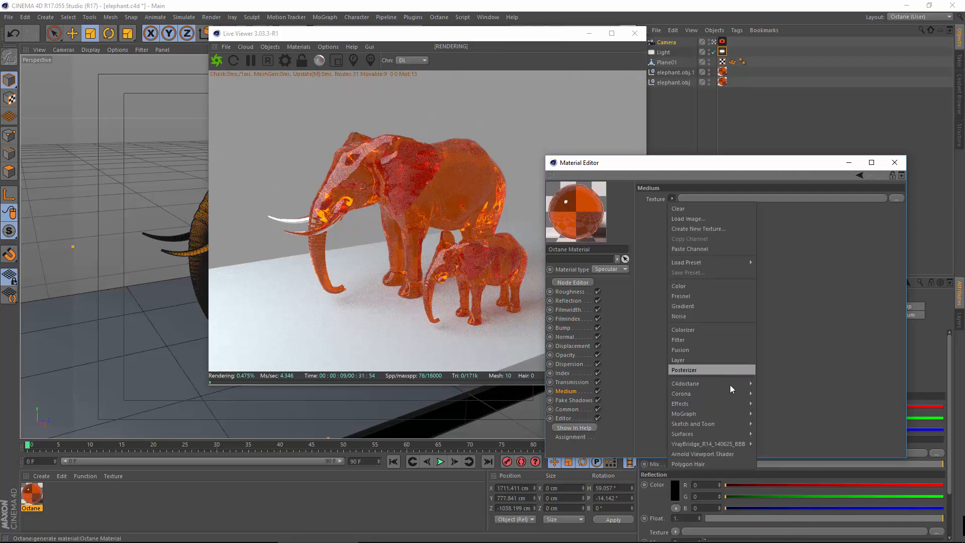
# Load a Scattering Medium into the material's Medium texture and assign a FloatTexture to its Absorption.
pyautogui.moveTo(734, 379)
pyautogui.click(784, 455)
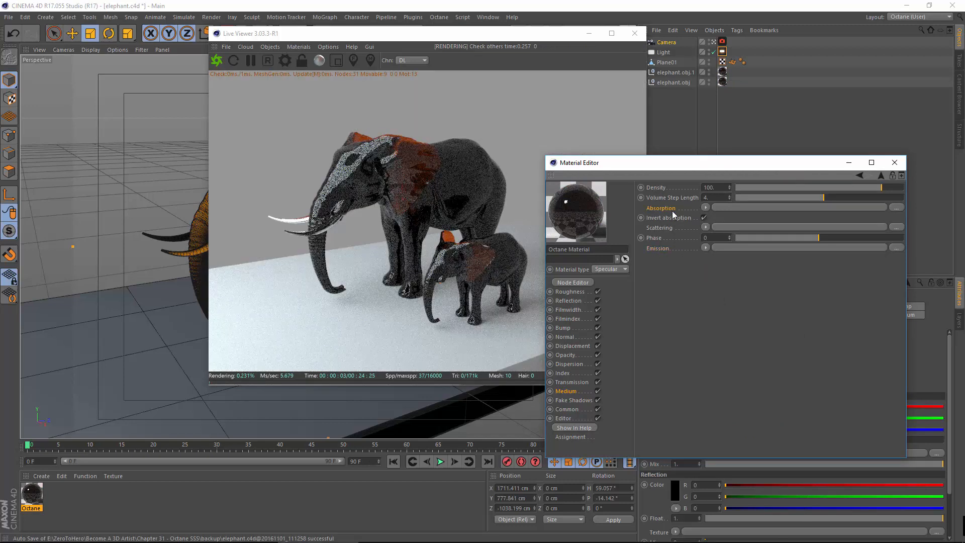
pyautogui.click(703, 207)
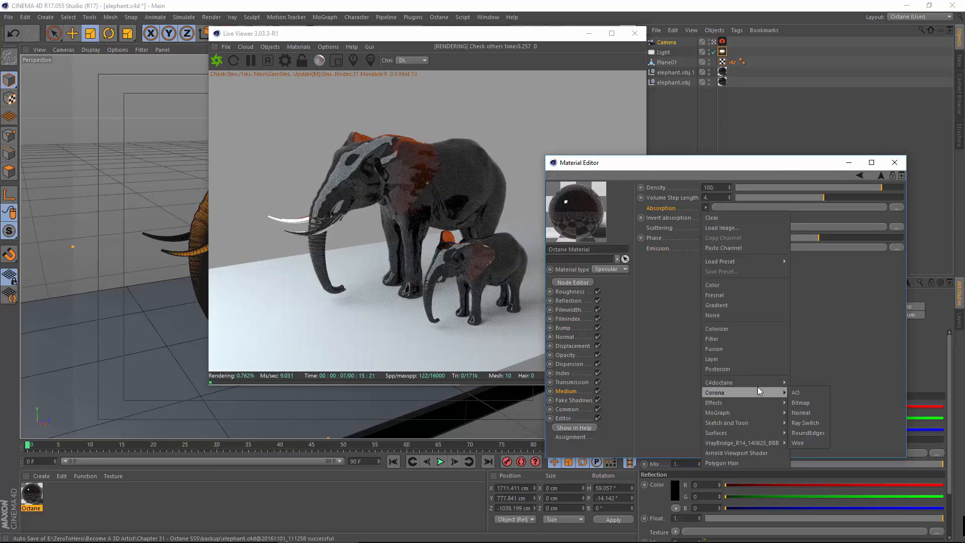
pyautogui.moveTo(756, 380)
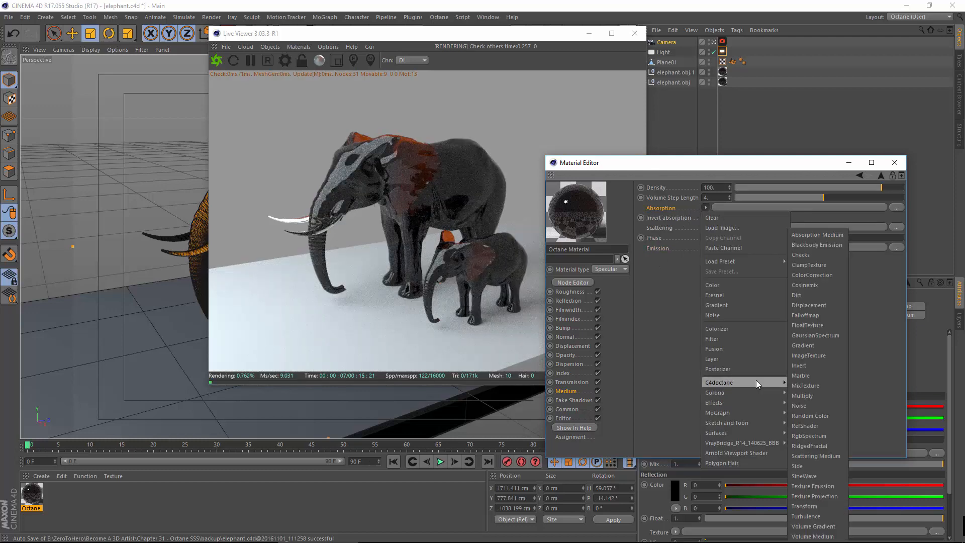
pyautogui.click(813, 324)
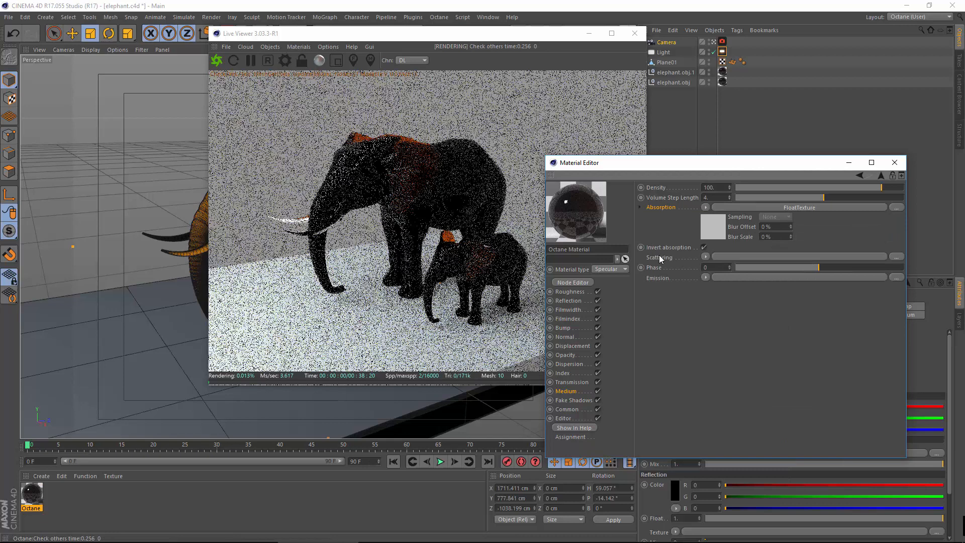
pyautogui.click(801, 208)
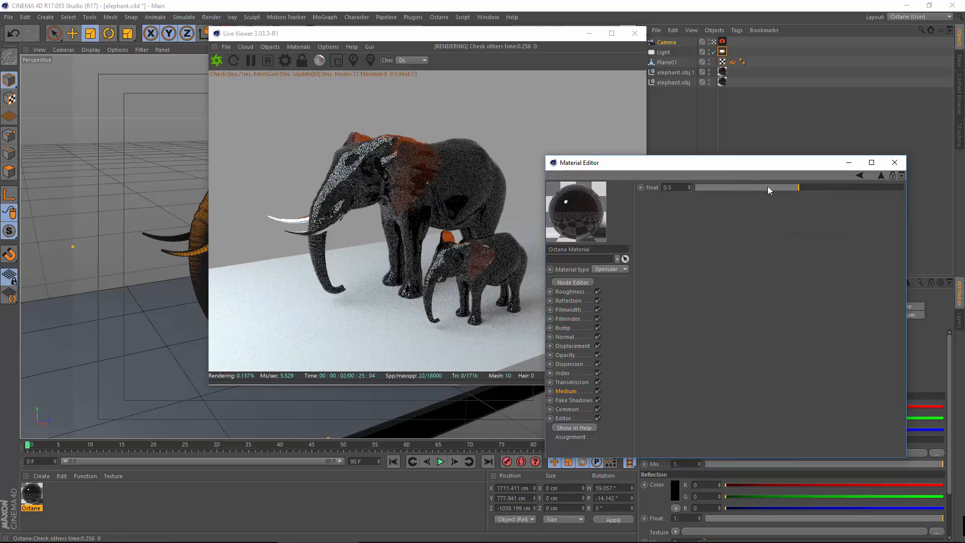
pyautogui.click(859, 175)
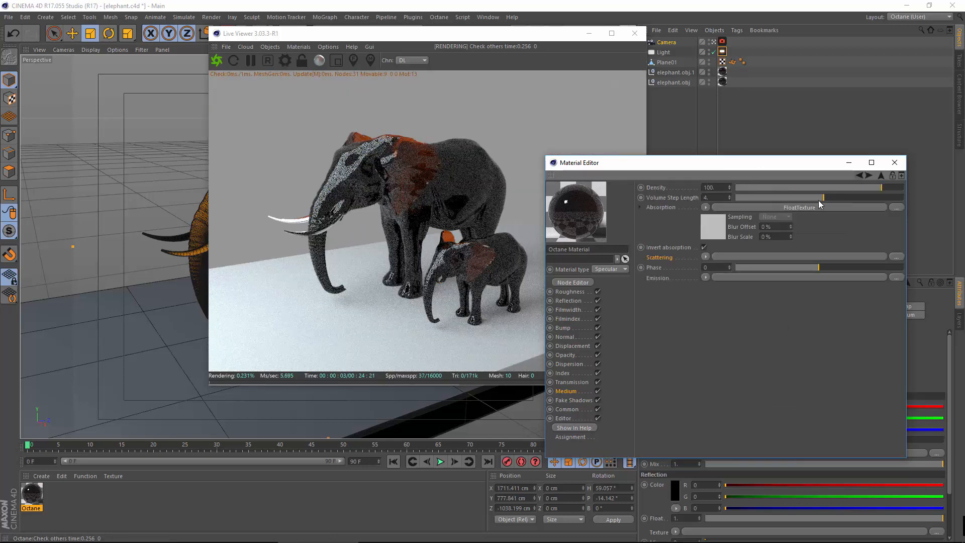
pyautogui.click(804, 207)
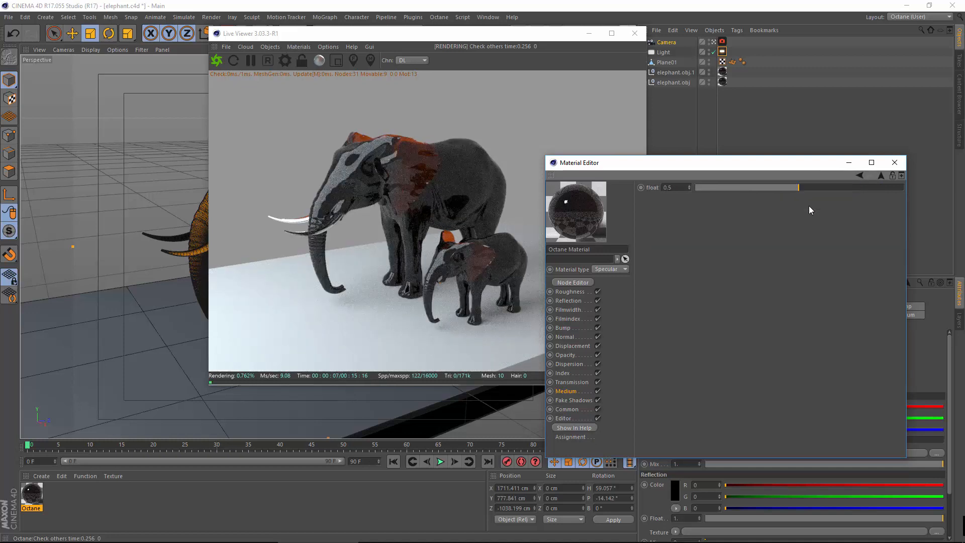
pyautogui.click(859, 175)
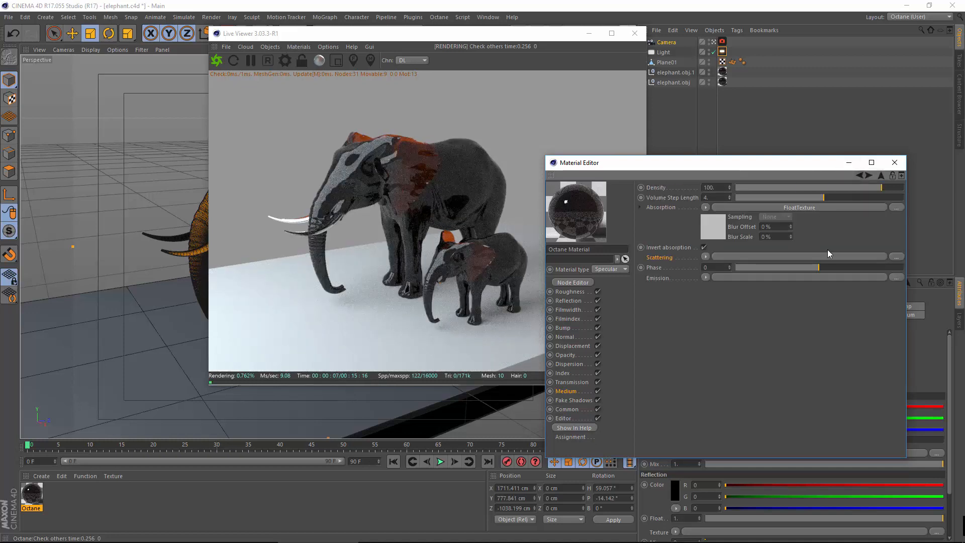
# Assign an RgbSpectrum to the Scattering Medium's Scattering and open its color settings.
pyautogui.click(706, 257)
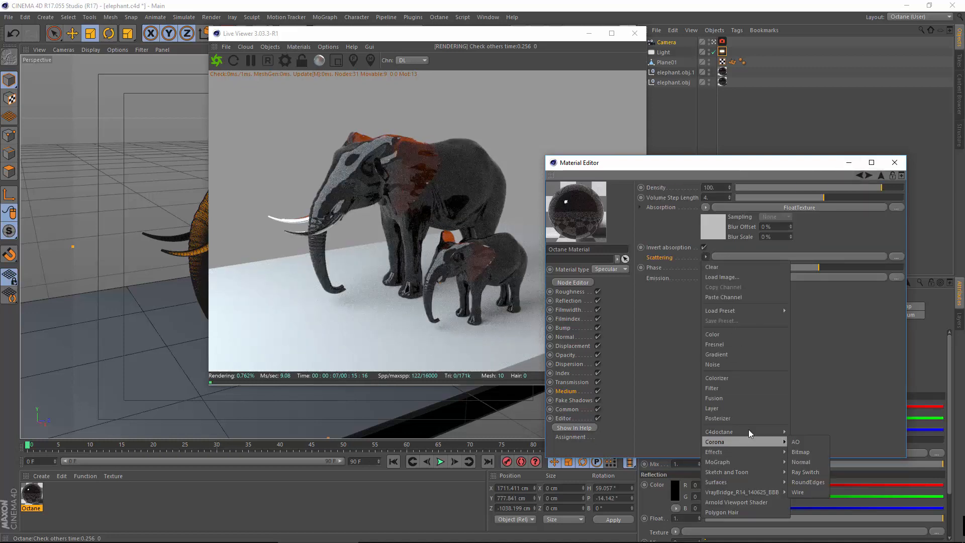
pyautogui.moveTo(758, 428)
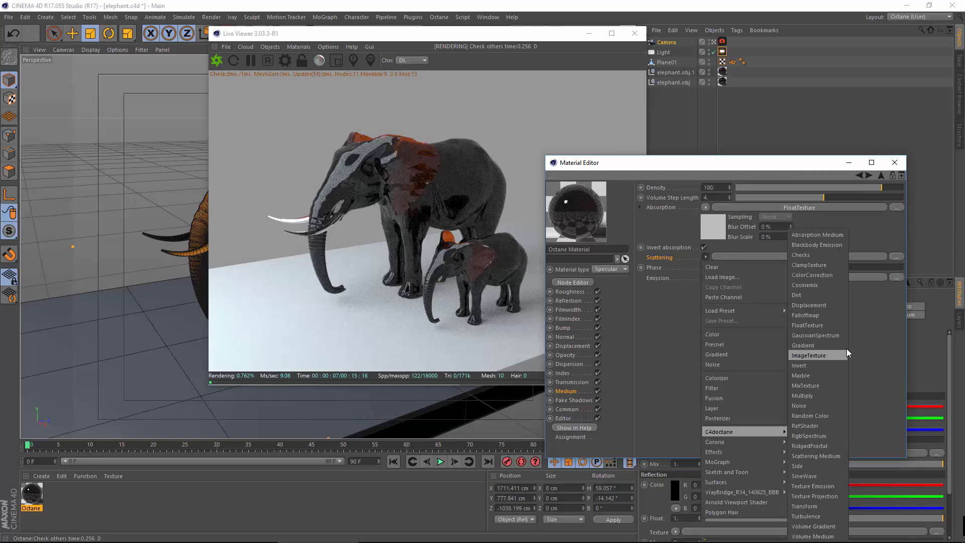
pyautogui.click(829, 435)
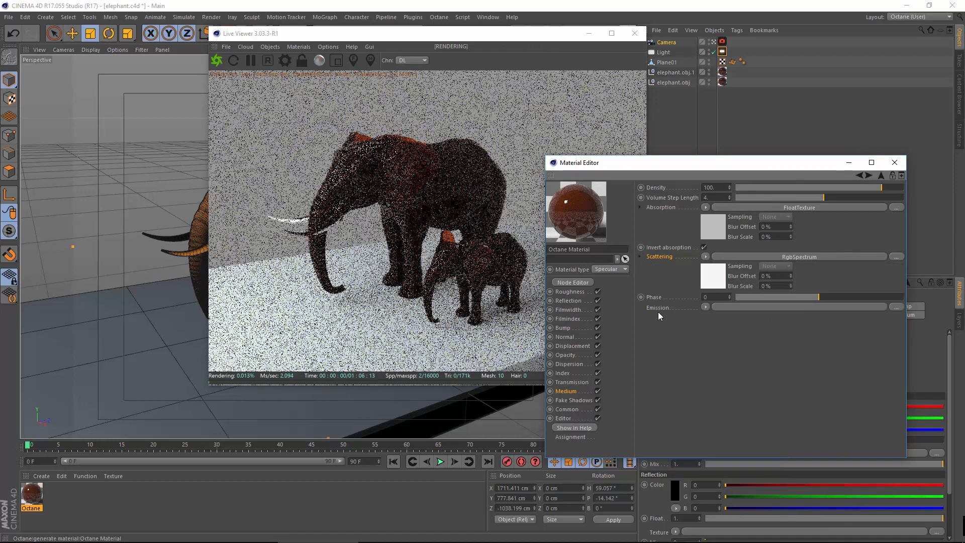
pyautogui.click(714, 274)
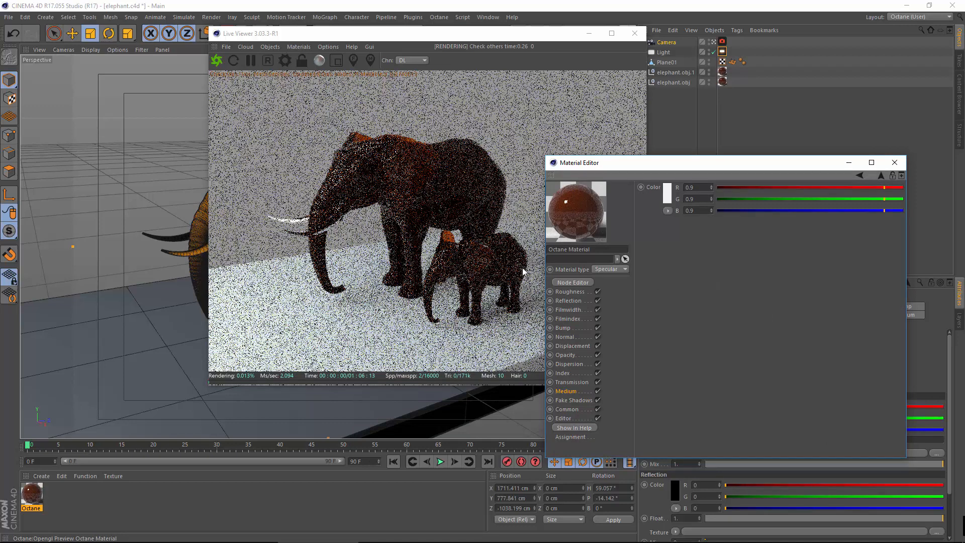
pyautogui.click(662, 200)
pyautogui.click(689, 234)
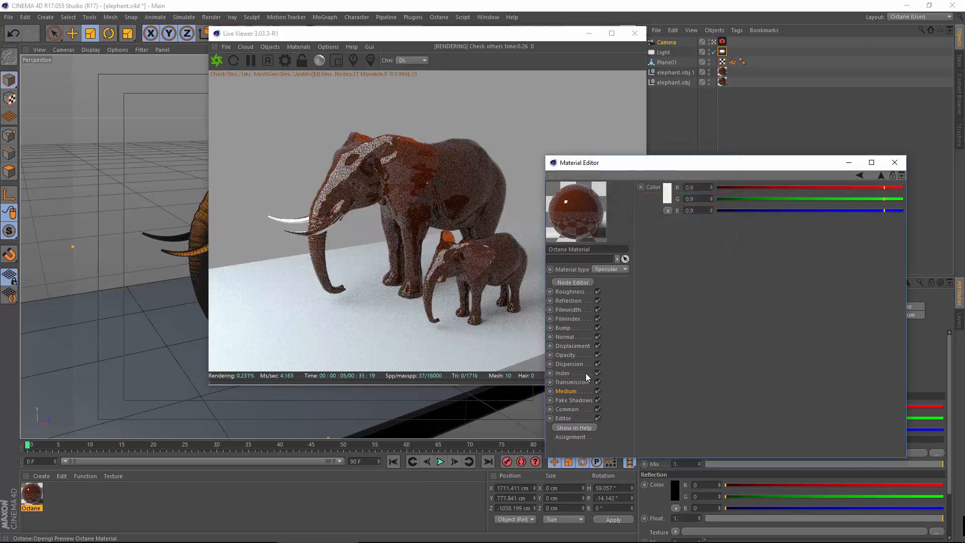
# Lower the saturation of the material's orange Transmission color to 24%.
pyautogui.click(572, 382)
pyautogui.click(670, 206)
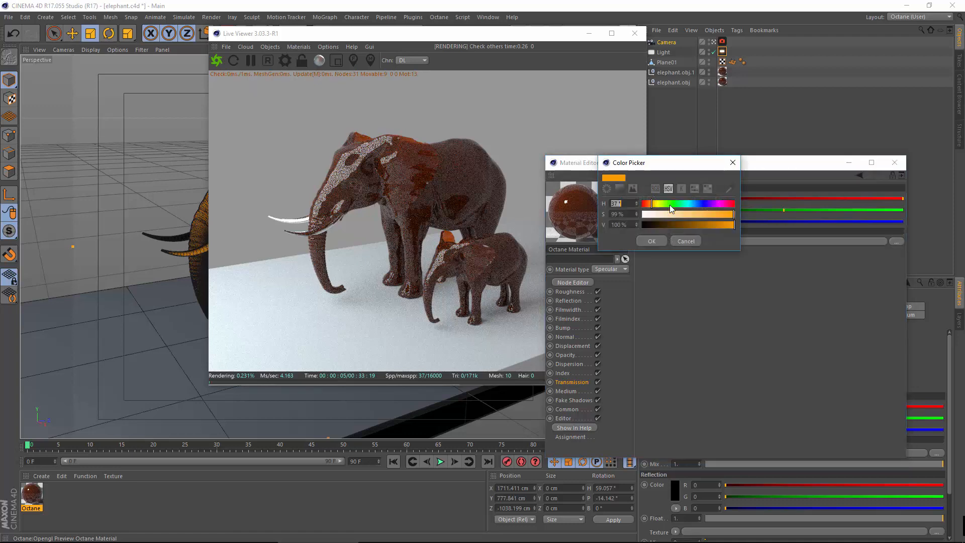
pyautogui.moveTo(668, 215); pyautogui.dragTo(665, 216)
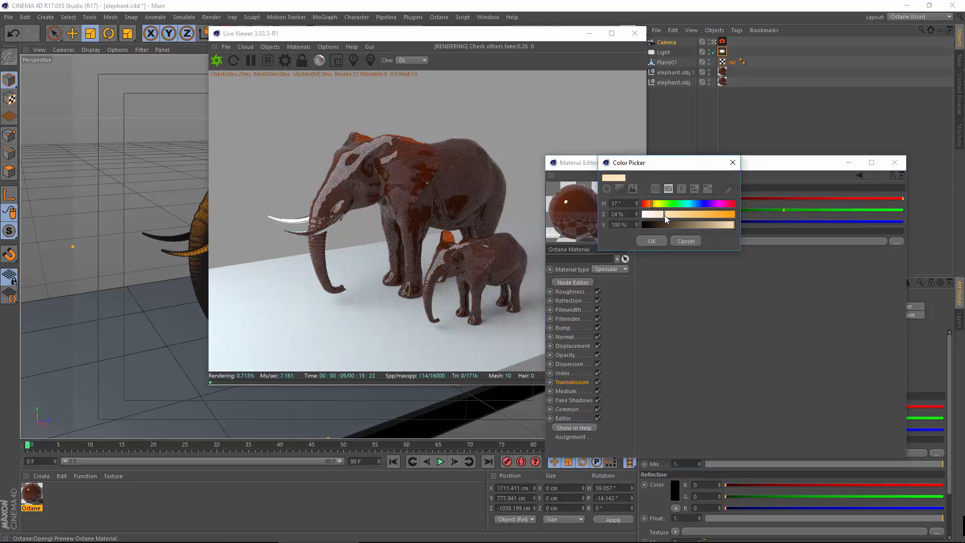
pyautogui.click(651, 240)
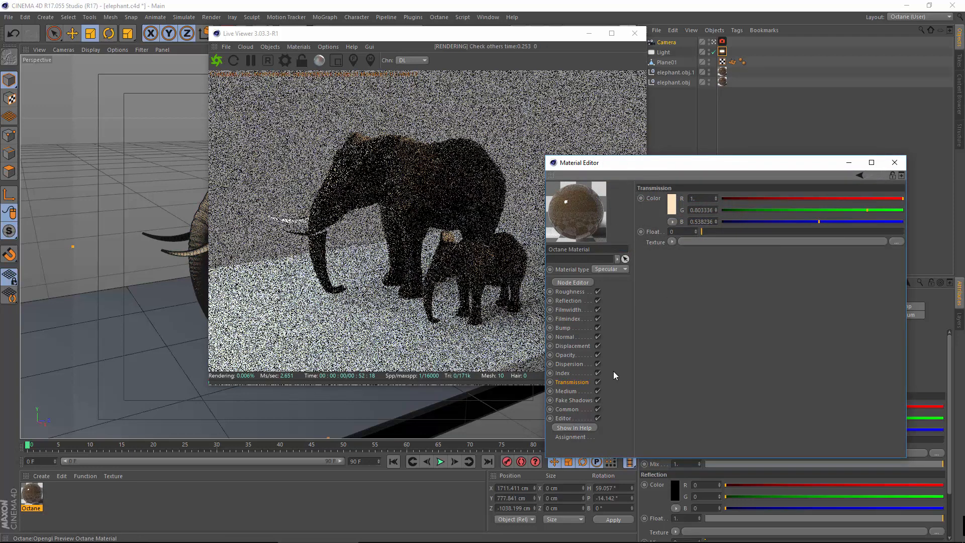
# Set the Scattering Medium's Density to 10.
pyautogui.click(570, 292)
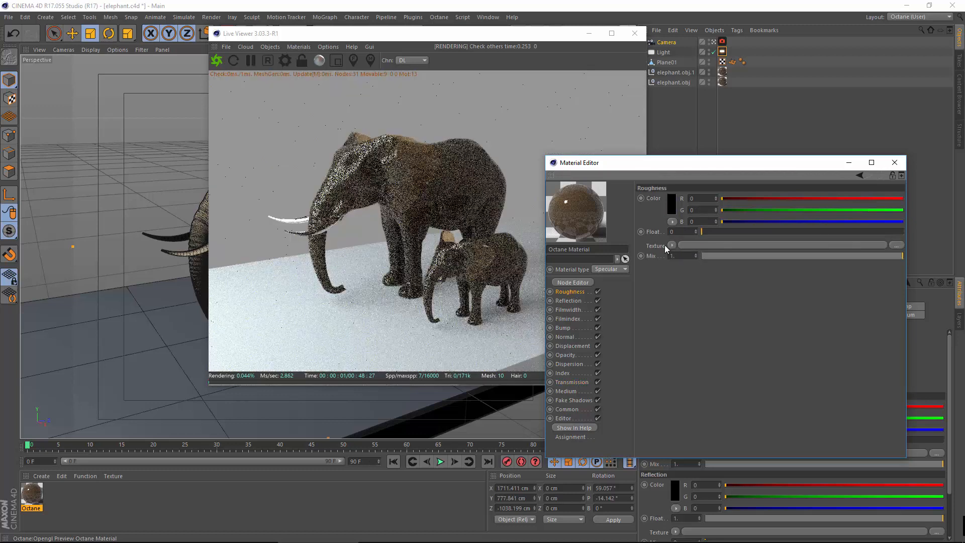
pyautogui.click(567, 391)
pyautogui.click(780, 198)
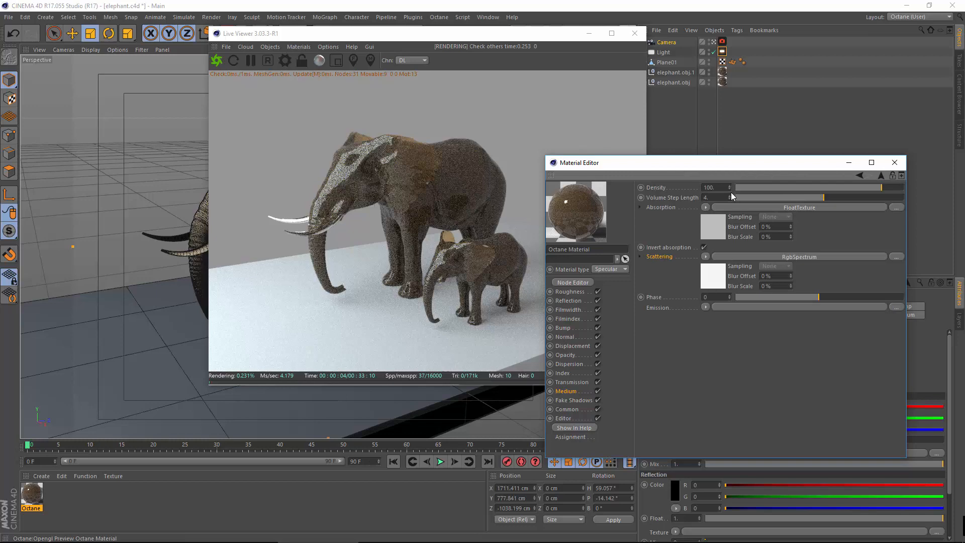
pyautogui.click(714, 187)
pyautogui.write('1')
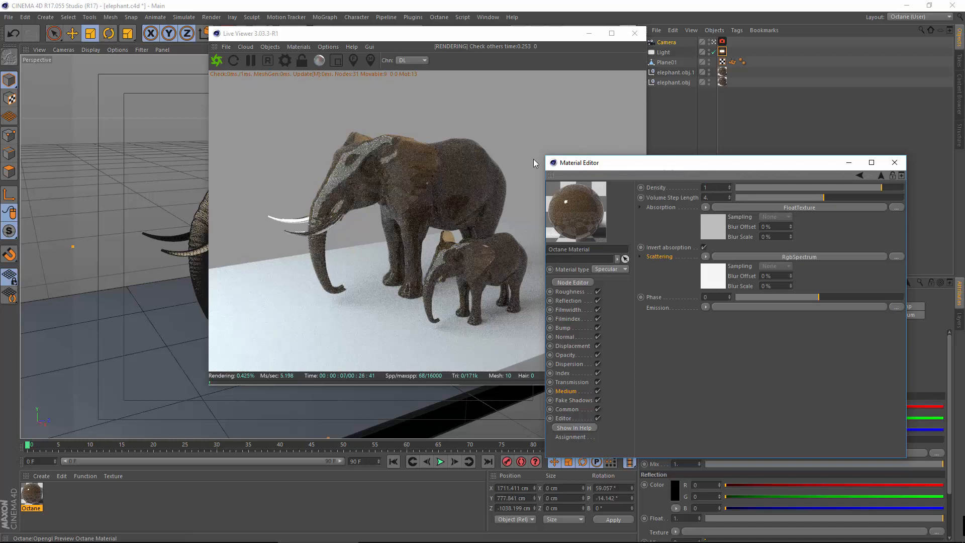
pyautogui.write('0')
pyautogui.press('Return')
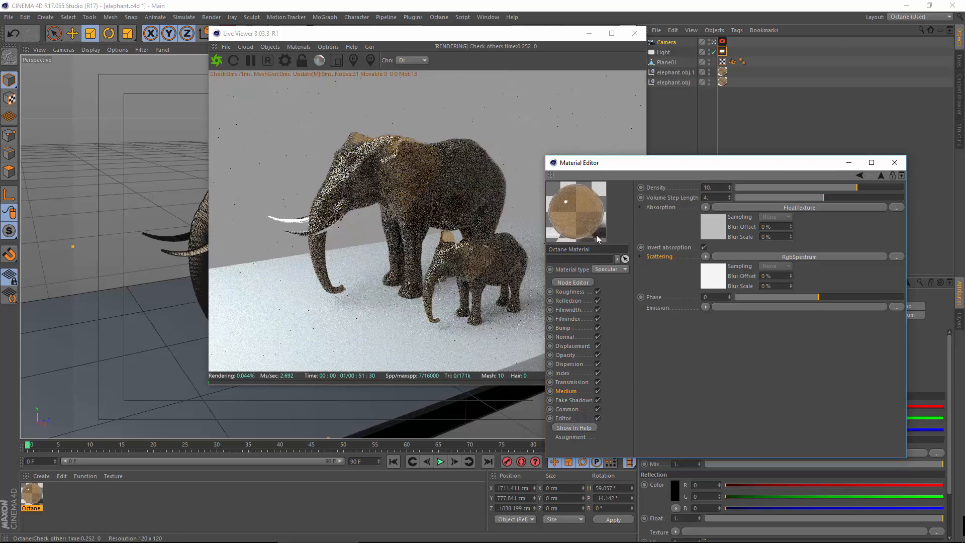
# Set the material's Roughness float to 1.
pyautogui.click(569, 291)
pyautogui.doubleClick(684, 231)
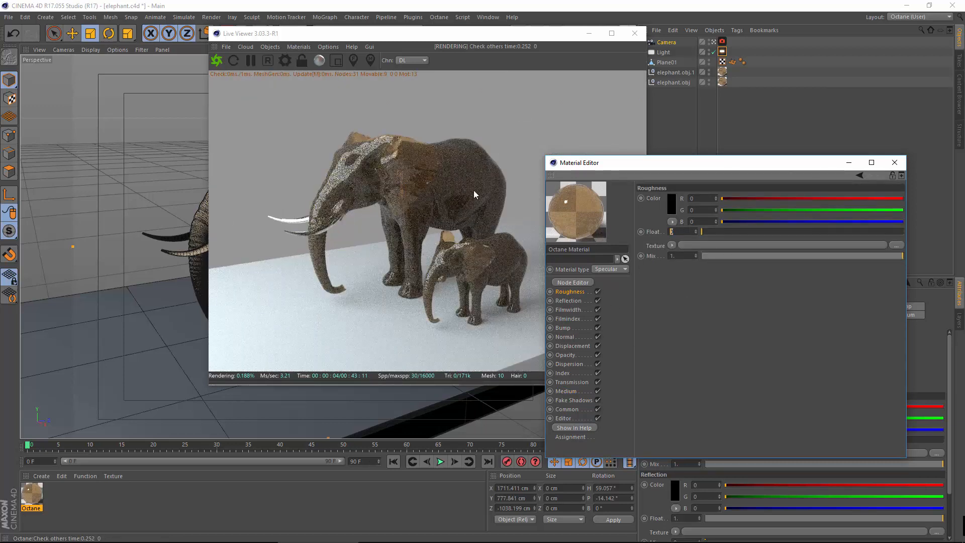
pyautogui.write('1')
pyautogui.press('Return')
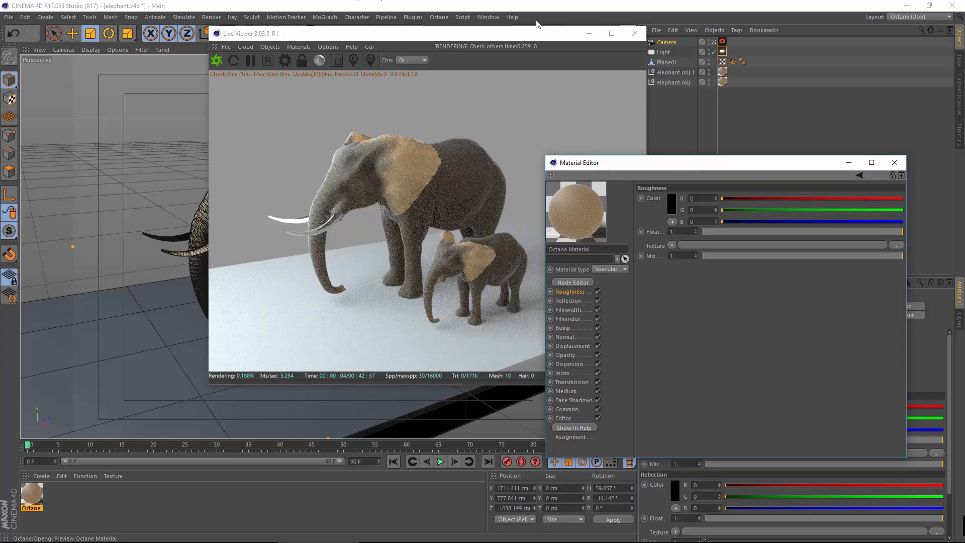
# Change the Octane render kernel to PMC and close the Octane settings.
pyautogui.click(286, 61)
pyautogui.moveTo(134, 10); pyautogui.dragTo(360, 70)
pyautogui.click(237, 92)
pyautogui.click(248, 104)
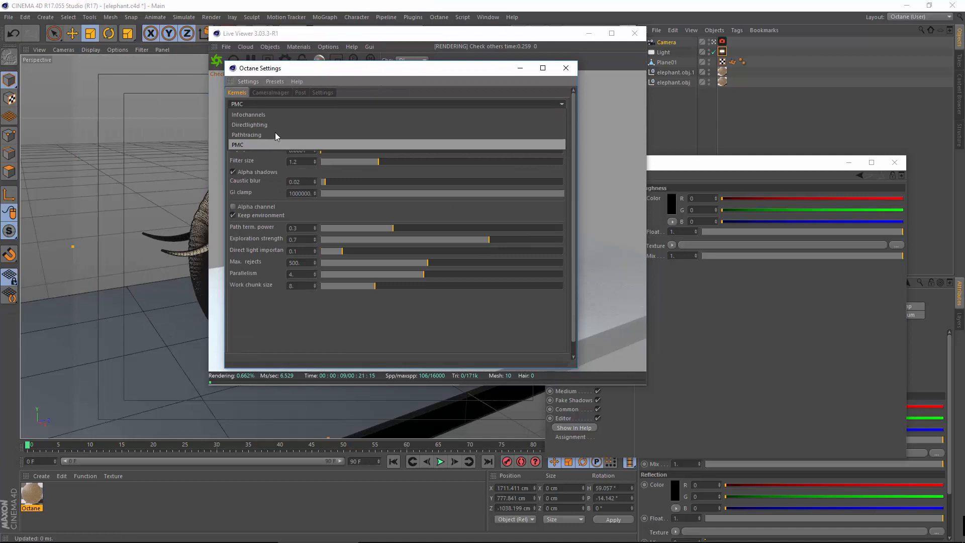
pyautogui.click(254, 144)
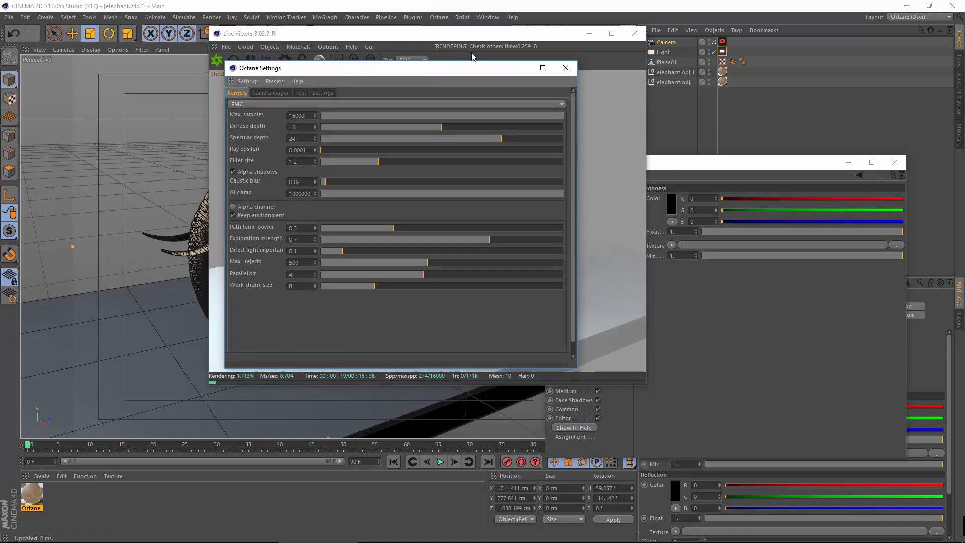
pyautogui.click(566, 68)
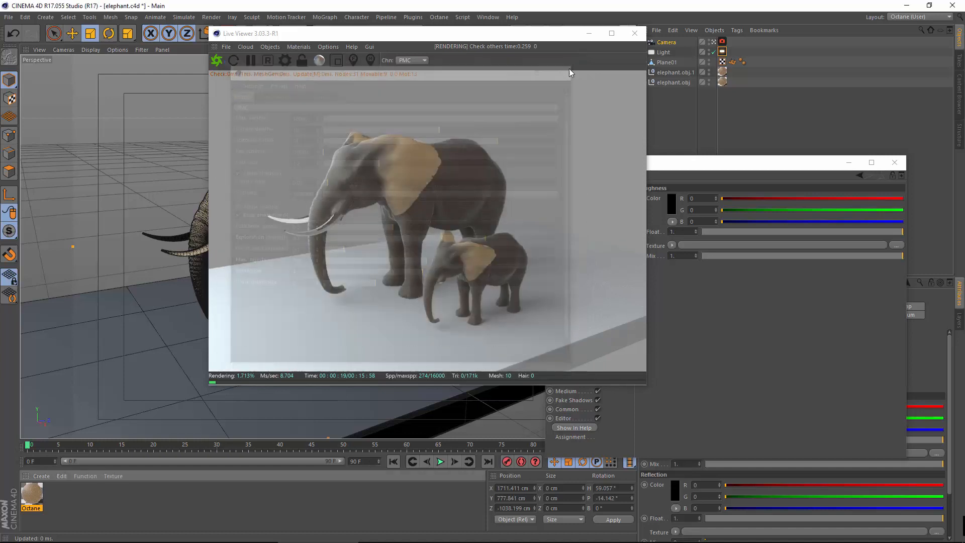
# Review the PMC kernel settings and move the Live Viewer clear of the Material Editor.
pyautogui.moveTo(494, 37); pyautogui.dragTo(427, 81)
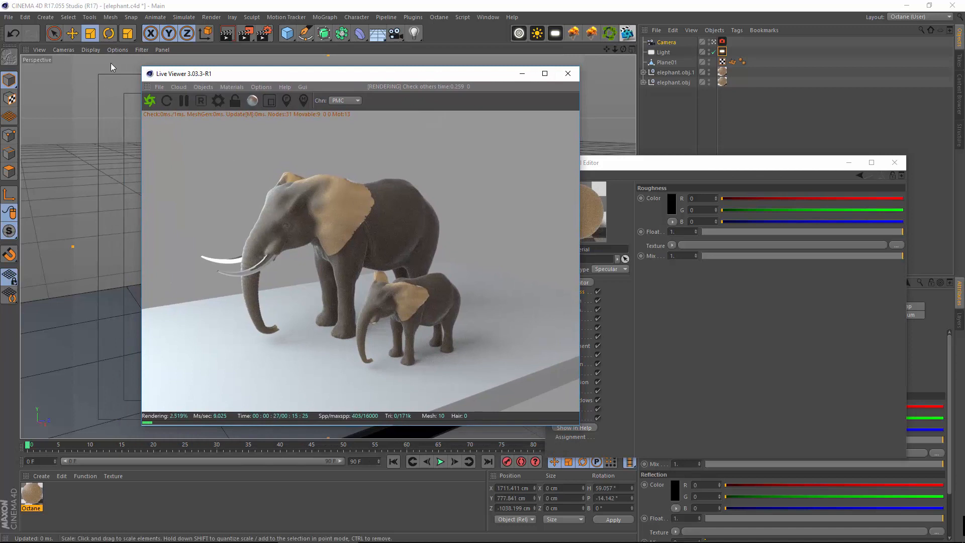
pyautogui.click(218, 100)
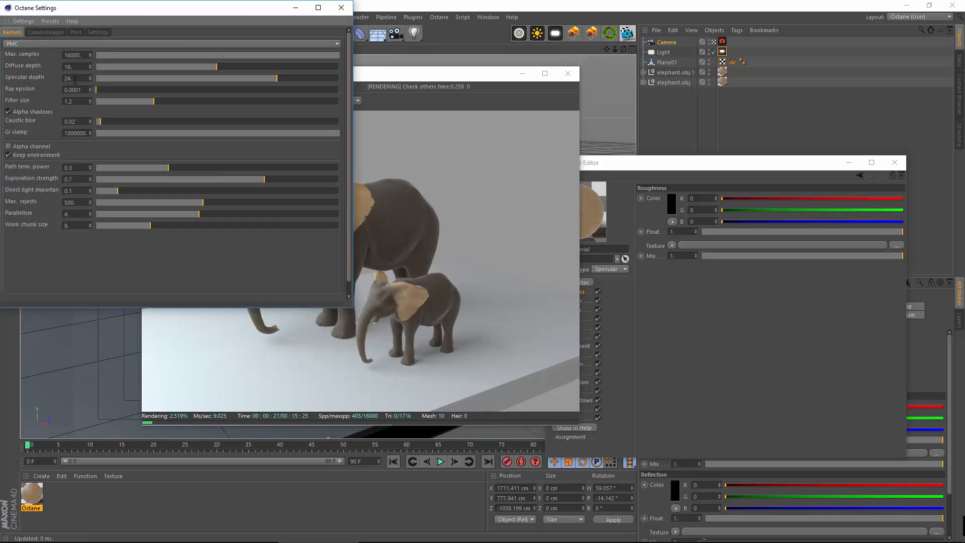
pyautogui.click(341, 8)
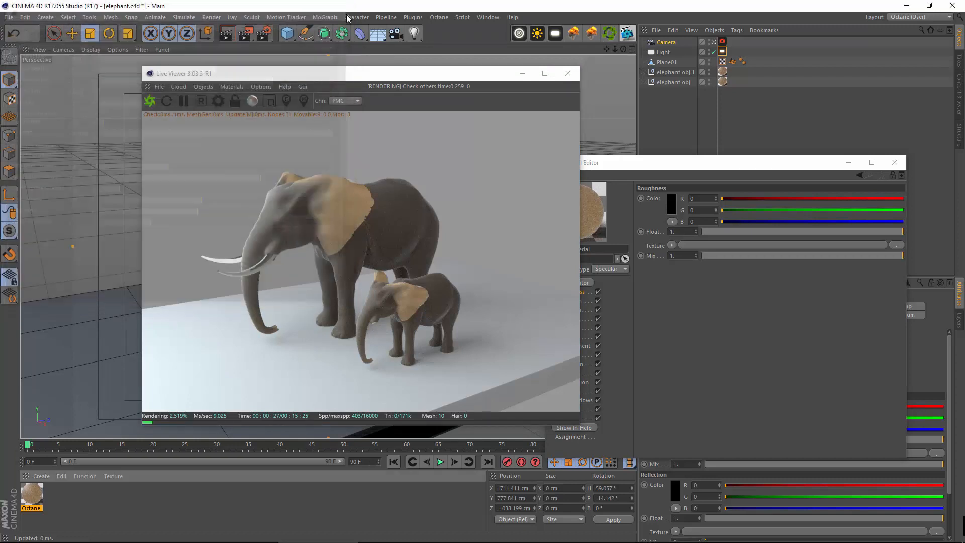
pyautogui.moveTo(414, 76); pyautogui.dragTo(393, 73)
pyautogui.click(686, 304)
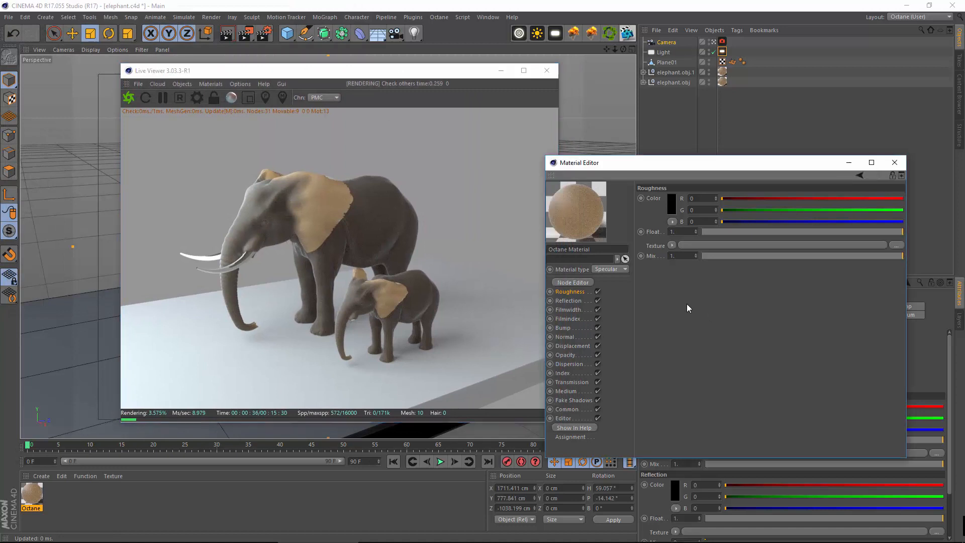
# Open the Scattering Medium's settings, consult the browser's OctaneRender documentation on the phase function, and return to Cinema 4D.
pyautogui.click(567, 391)
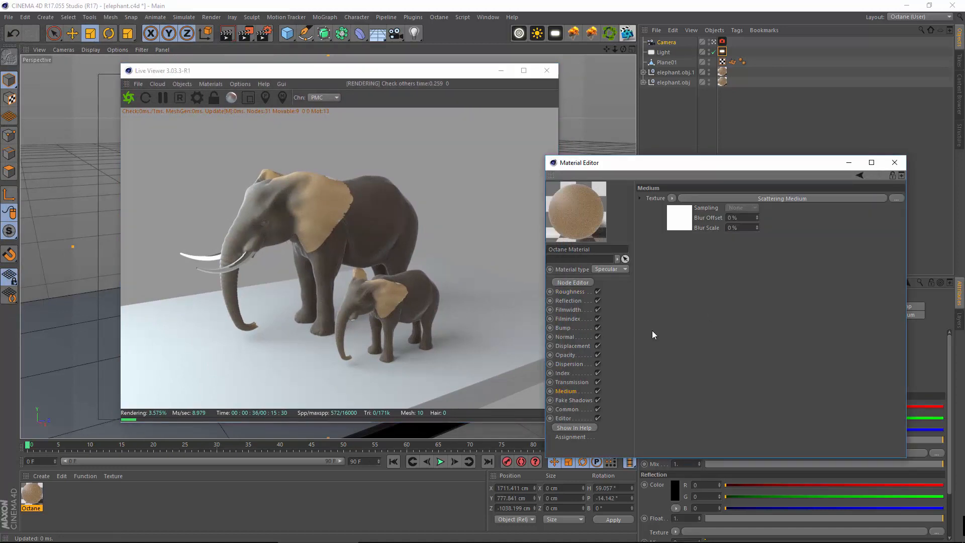
pyautogui.click(826, 198)
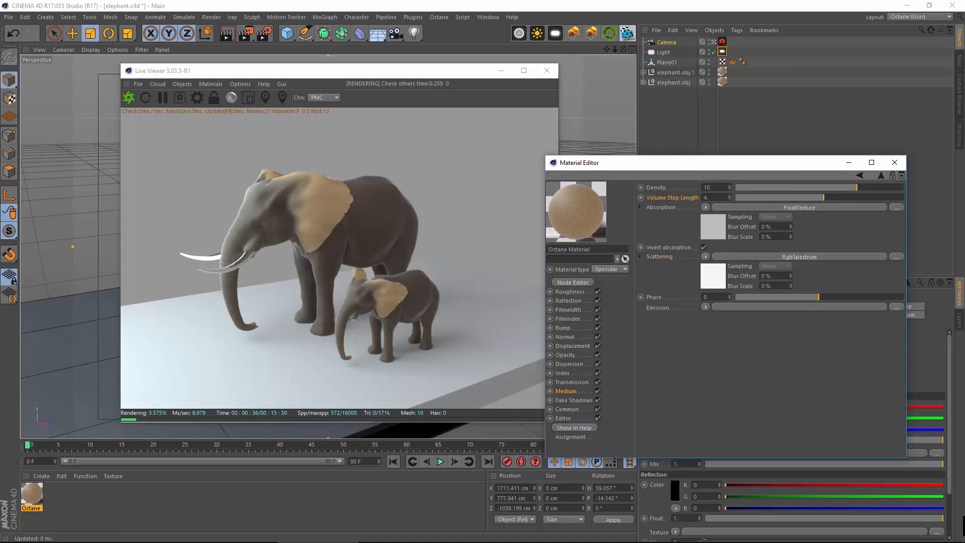
pyautogui.click(567, 536)
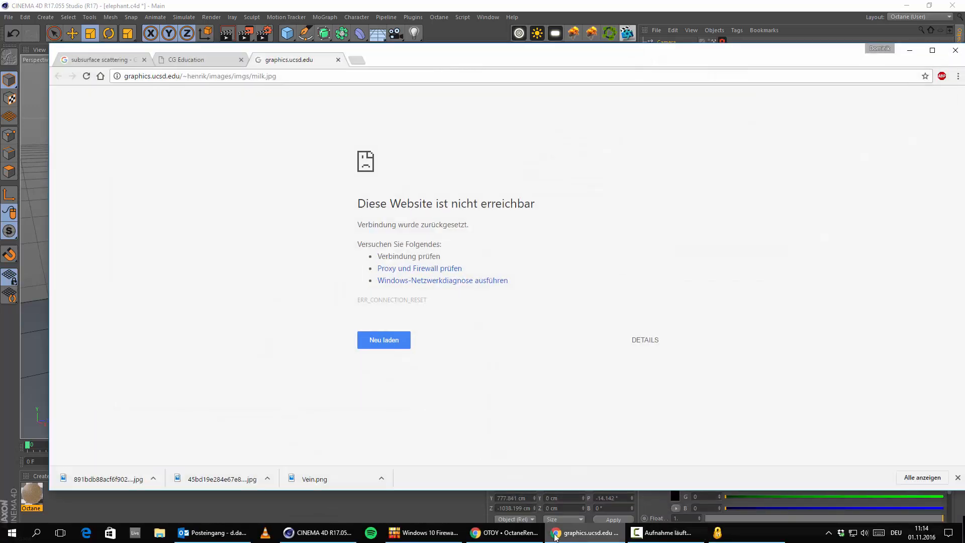
pyautogui.click(505, 532)
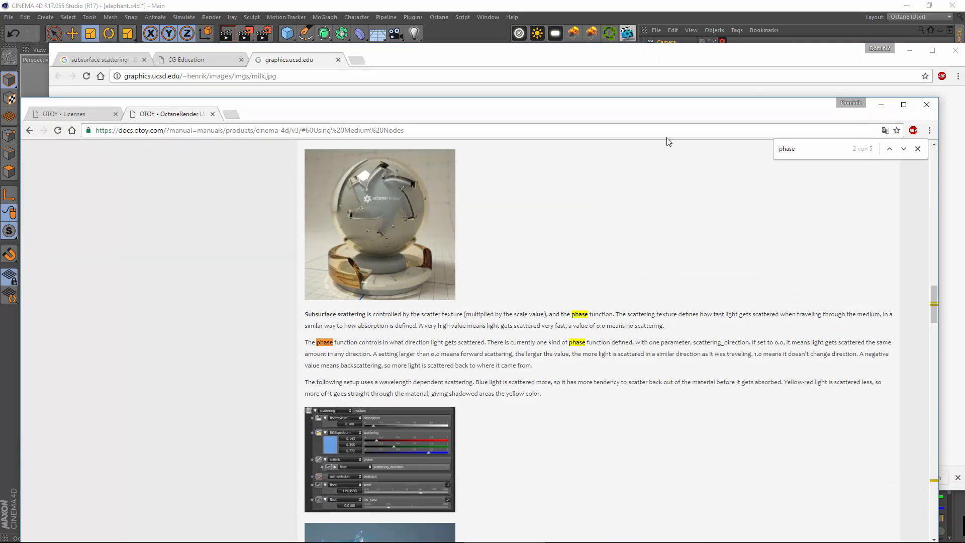
pyautogui.click(906, 50)
pyautogui.click(905, 51)
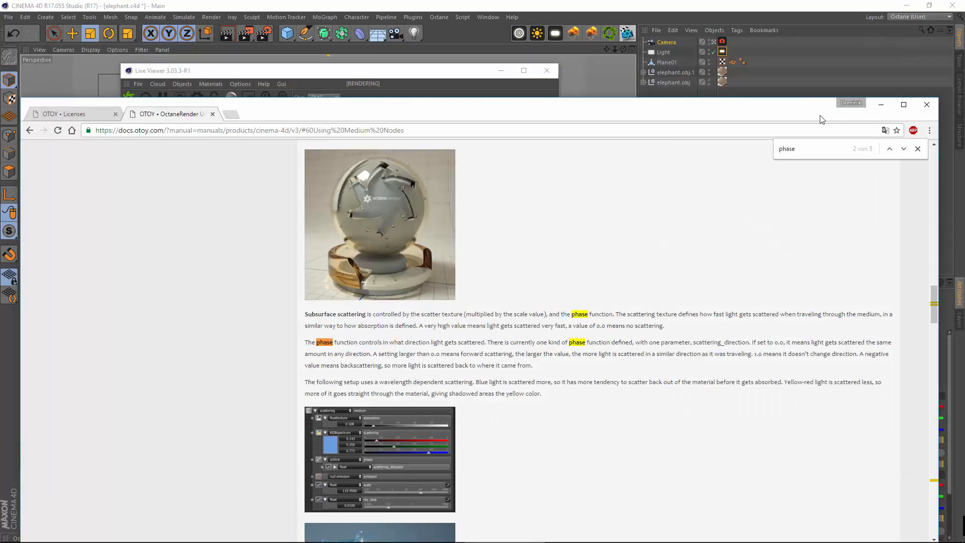
pyautogui.click(874, 104)
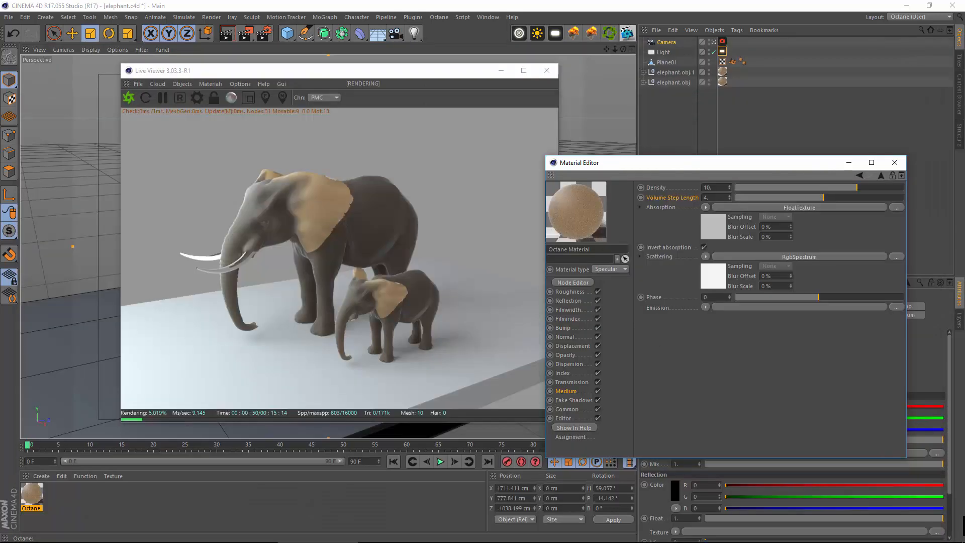
# Switch to the browser's OctaneRender documentation and read what the phase function of a scattering medium controls.
pyautogui.click(505, 533)
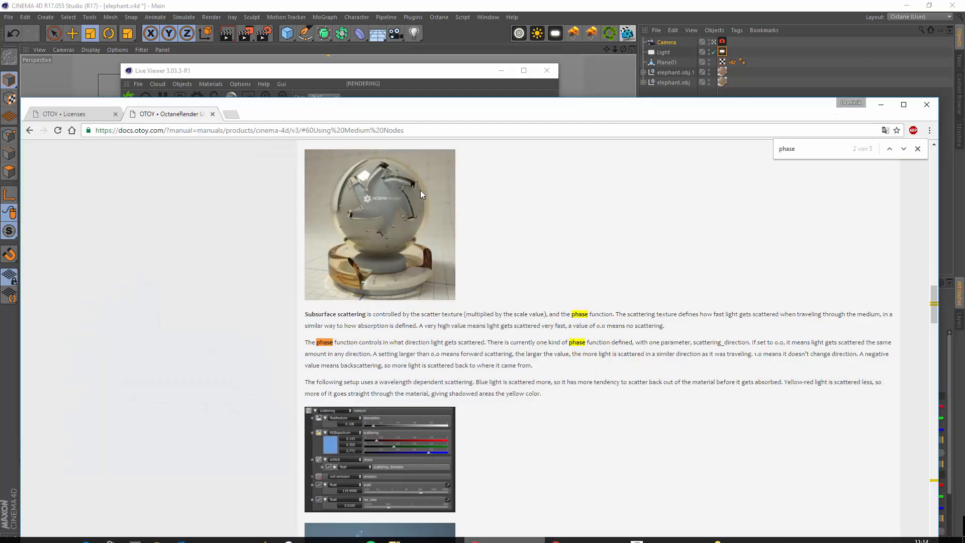
pyautogui.moveTo(495, 109); pyautogui.dragTo(493, 85)
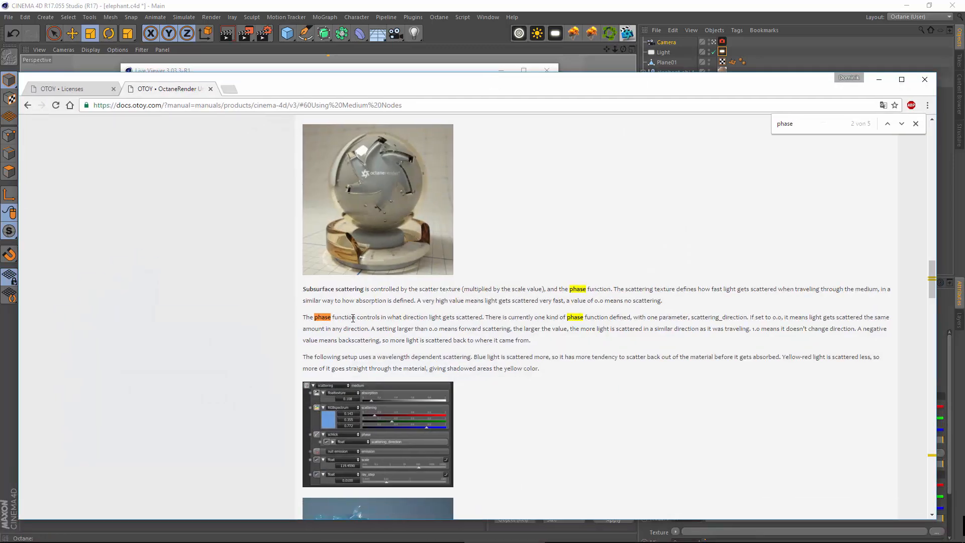
pyautogui.moveTo(362, 318); pyautogui.dragTo(627, 316)
pyautogui.click(566, 316)
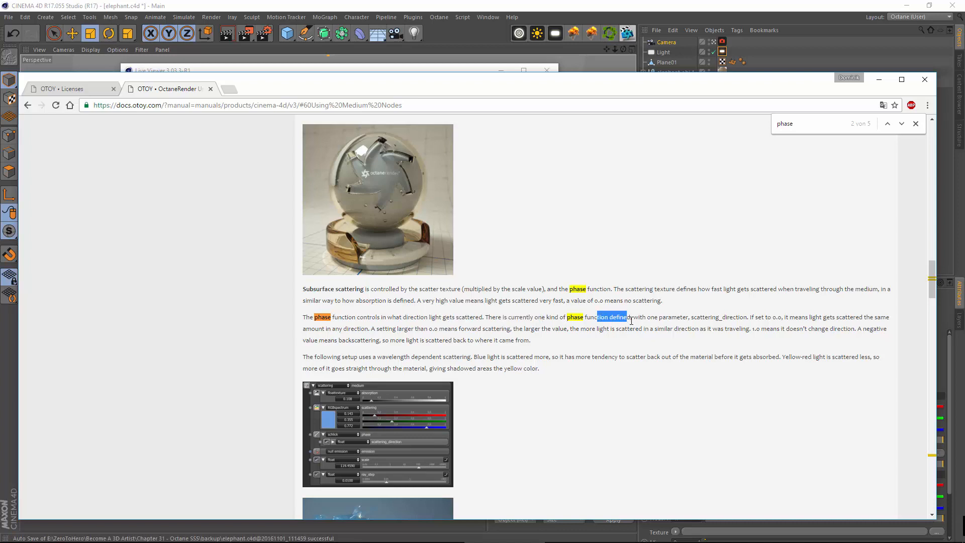
pyautogui.click(665, 306)
pyautogui.moveTo(705, 317); pyautogui.dragTo(728, 329)
pyautogui.click(768, 315)
pyautogui.moveTo(720, 89); pyautogui.dragTo(682, 104)
pyautogui.click(806, 326)
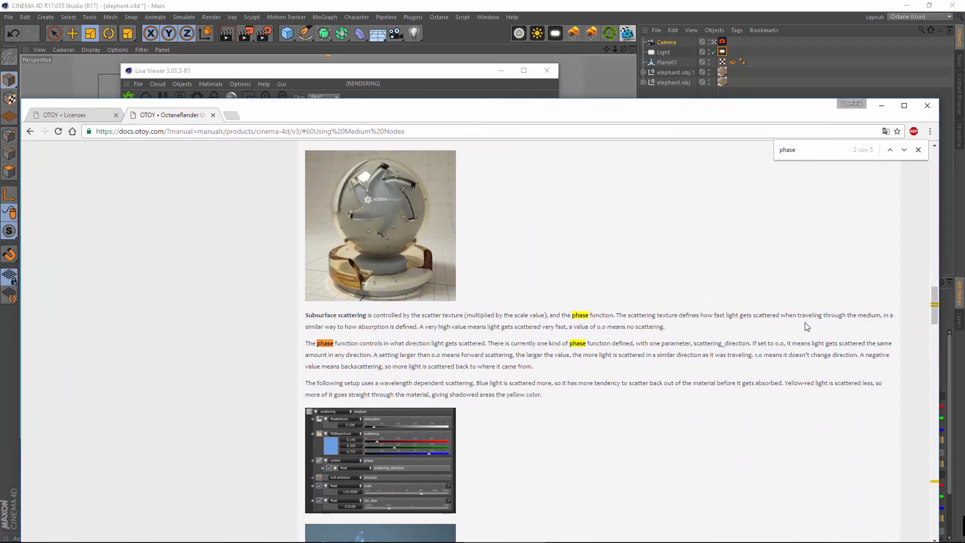
# Read how zero, positive and negative phase values affect light scattering, and return to Cinema 4D.
pyautogui.moveTo(824, 343); pyautogui.dragTo(858, 335)
pyautogui.click(856, 340)
pyautogui.moveTo(314, 354); pyautogui.dragTo(356, 353)
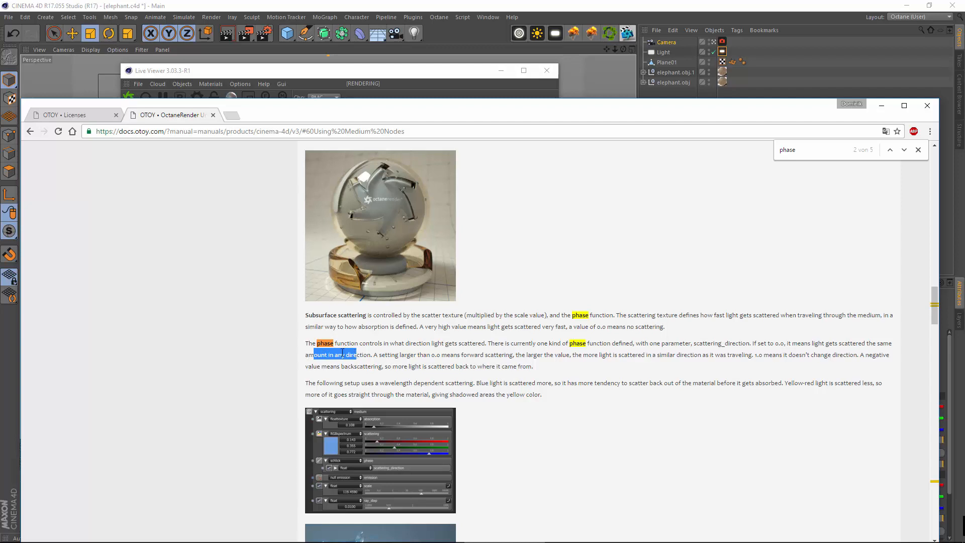
pyautogui.moveTo(419, 354); pyautogui.dragTo(470, 366)
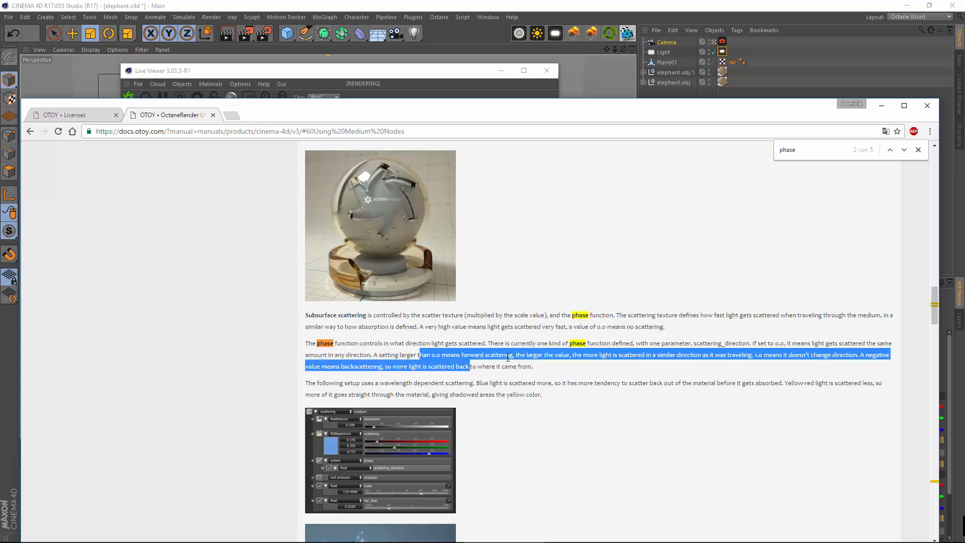
pyautogui.click(576, 365)
pyautogui.moveTo(605, 355); pyautogui.dragTo(735, 373)
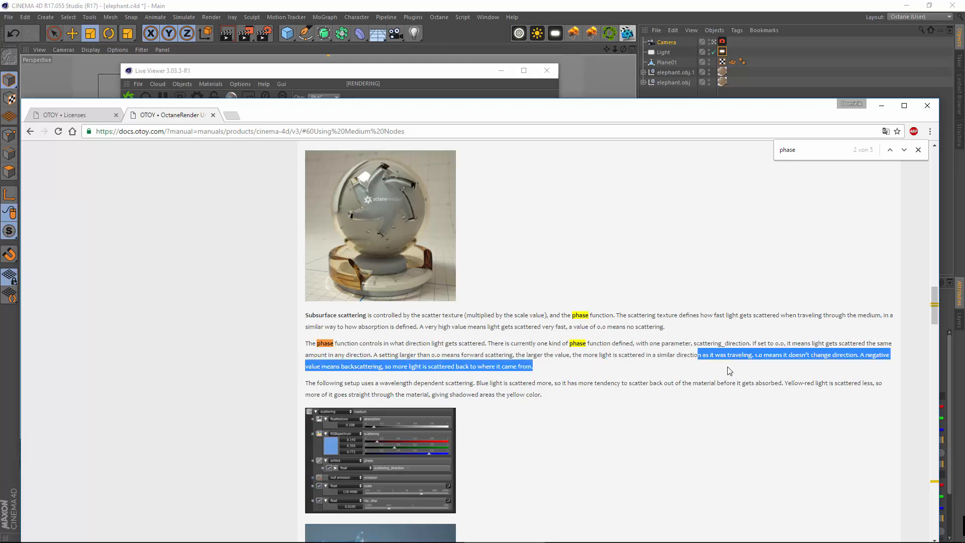
pyautogui.click(729, 372)
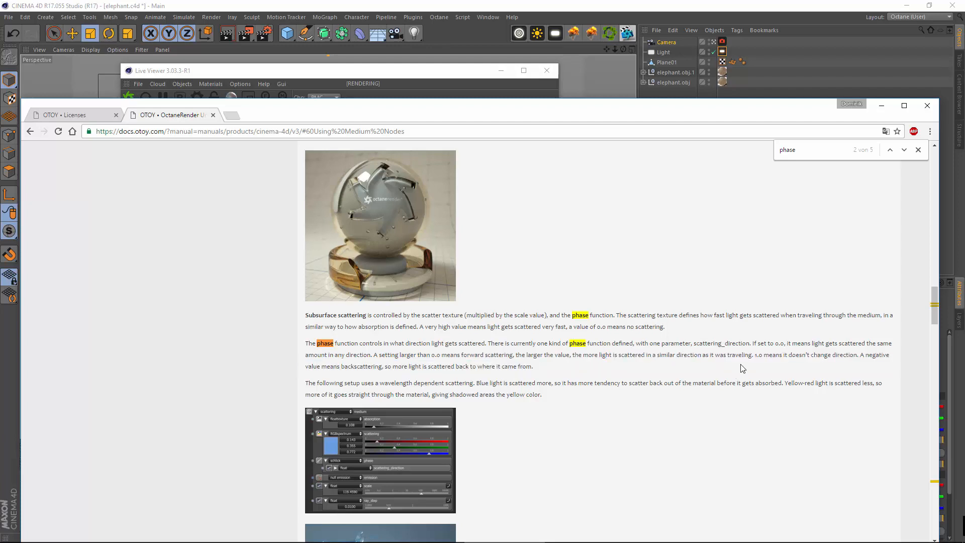
pyautogui.moveTo(825, 358); pyautogui.dragTo(837, 363)
pyautogui.click(835, 366)
pyautogui.moveTo(352, 366); pyautogui.dragTo(392, 374)
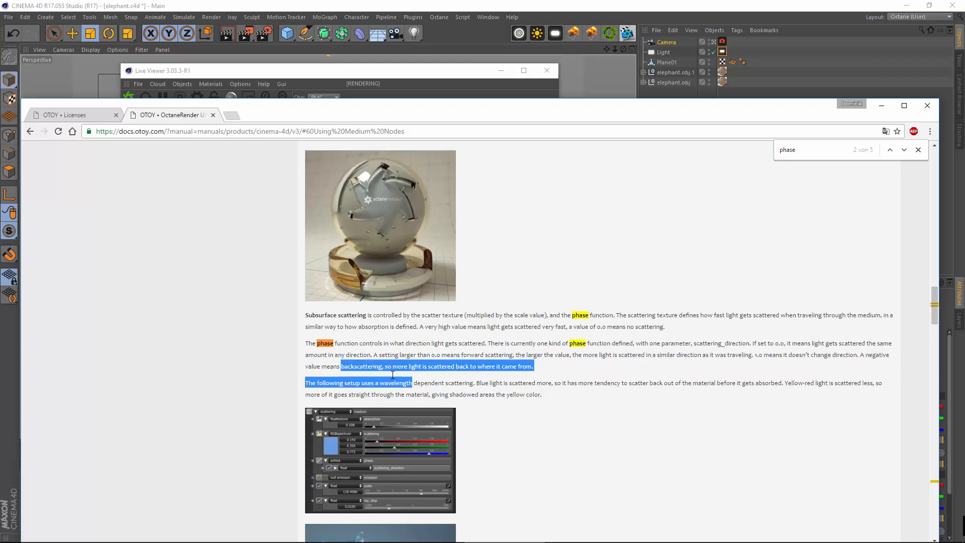
pyautogui.click(392, 374)
pyautogui.moveTo(469, 367); pyautogui.dragTo(561, 372)
pyautogui.click(565, 373)
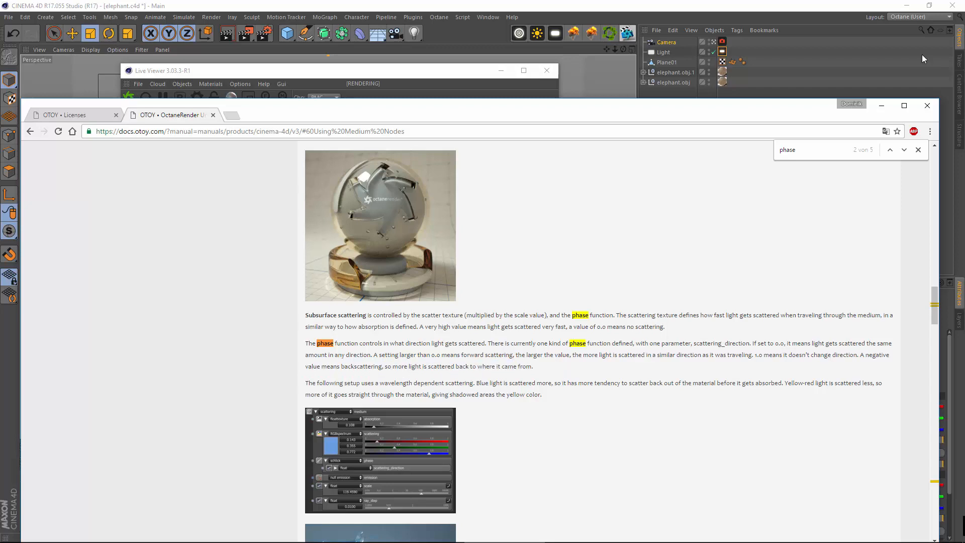
pyautogui.click(882, 106)
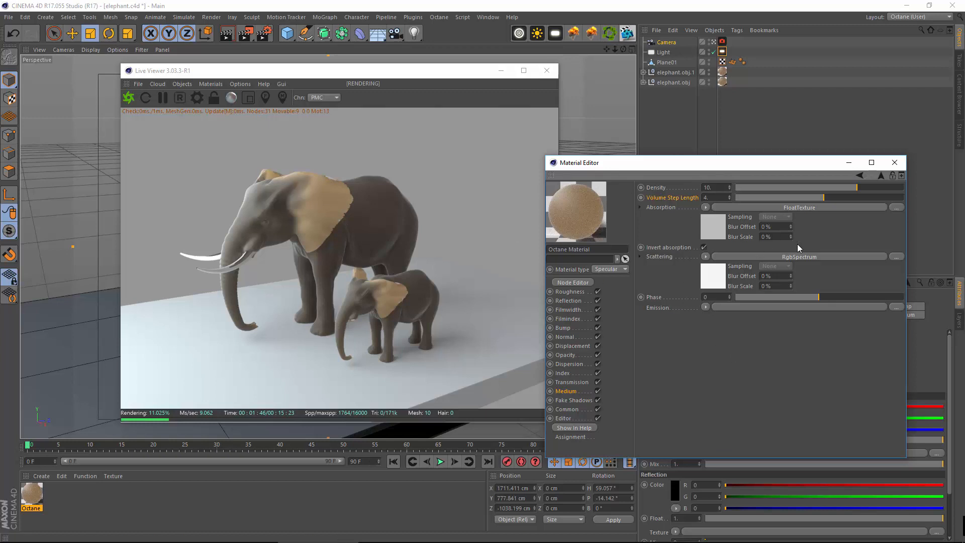
# Set the Scattering RgbSpectrum color to pure red (H 0°, S 100%, V 100%) and return to the medium settings.
pyautogui.click(711, 277)
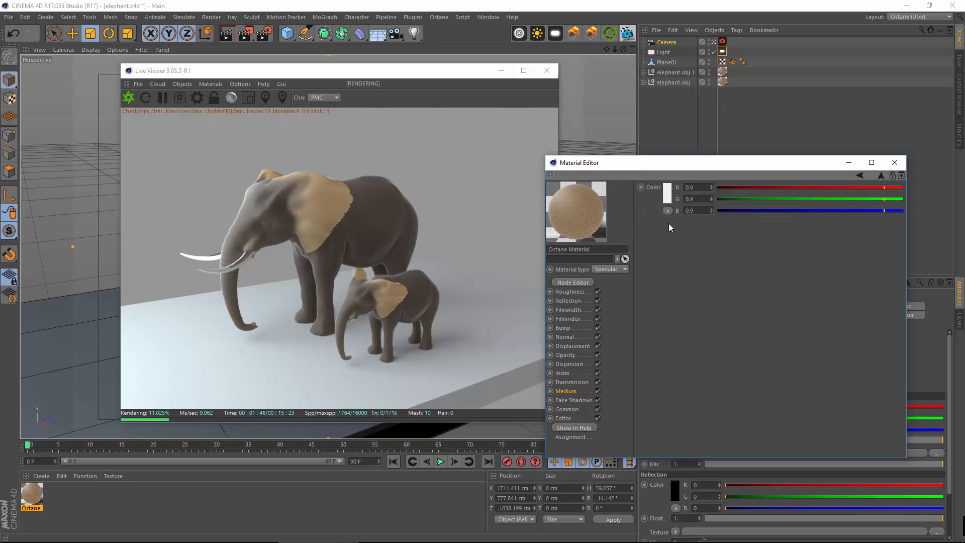
pyautogui.click(667, 194)
pyautogui.moveTo(702, 201); pyautogui.dragTo(727, 212)
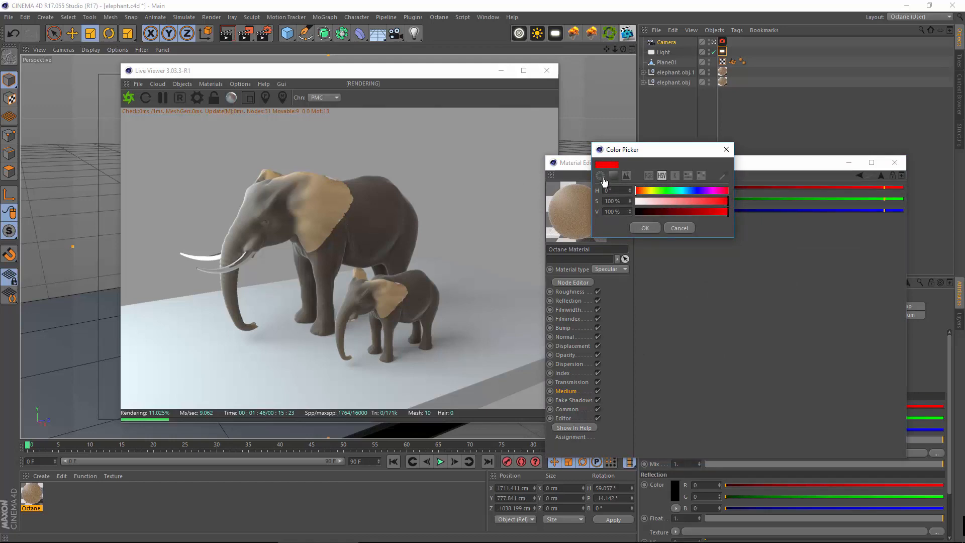
pyautogui.click(644, 227)
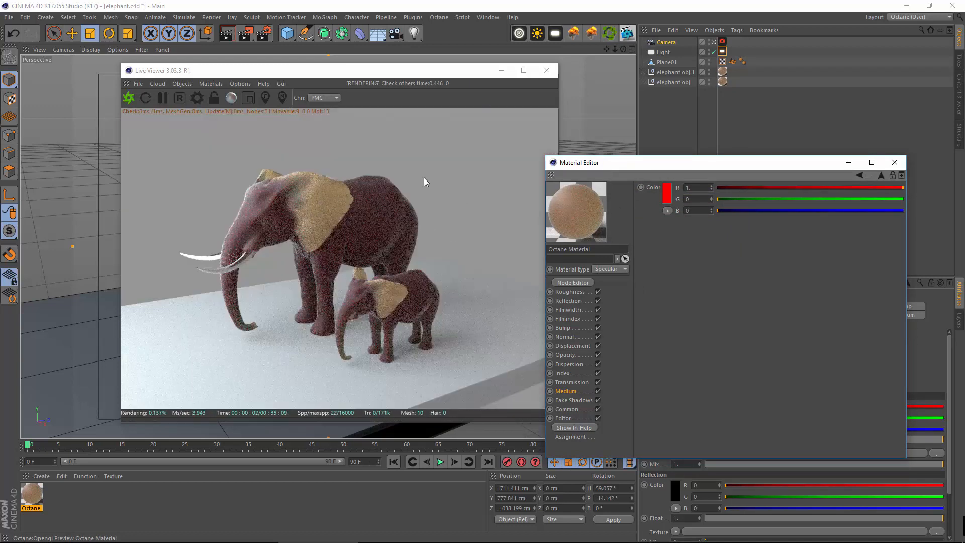
pyautogui.click(860, 175)
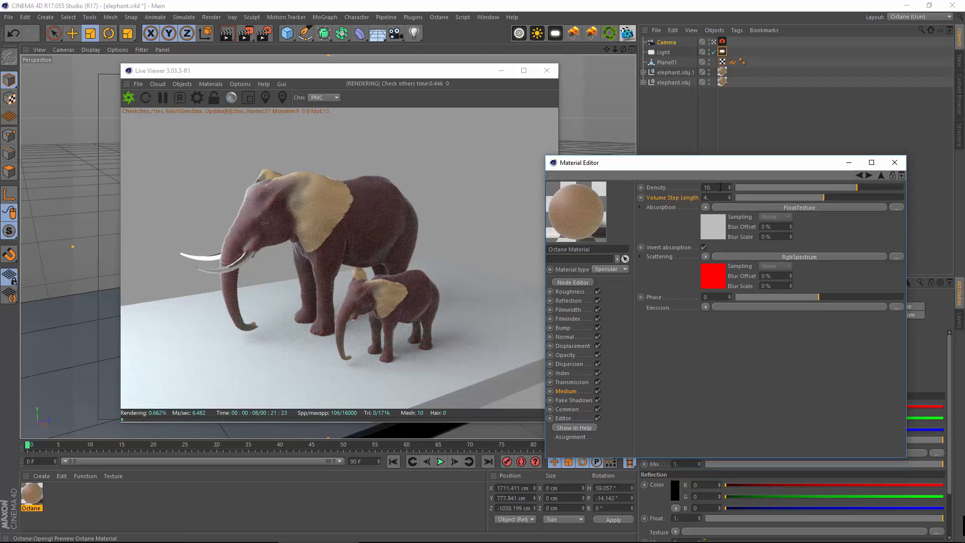
# Open the Octane material's preview in a separate window and enlarge it.
pyautogui.rightClick(581, 209)
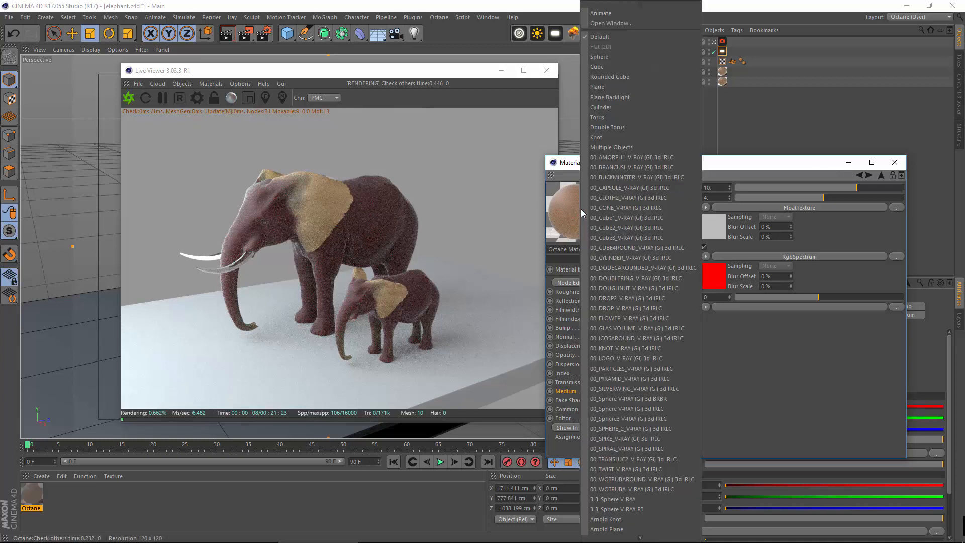
pyautogui.click(605, 23)
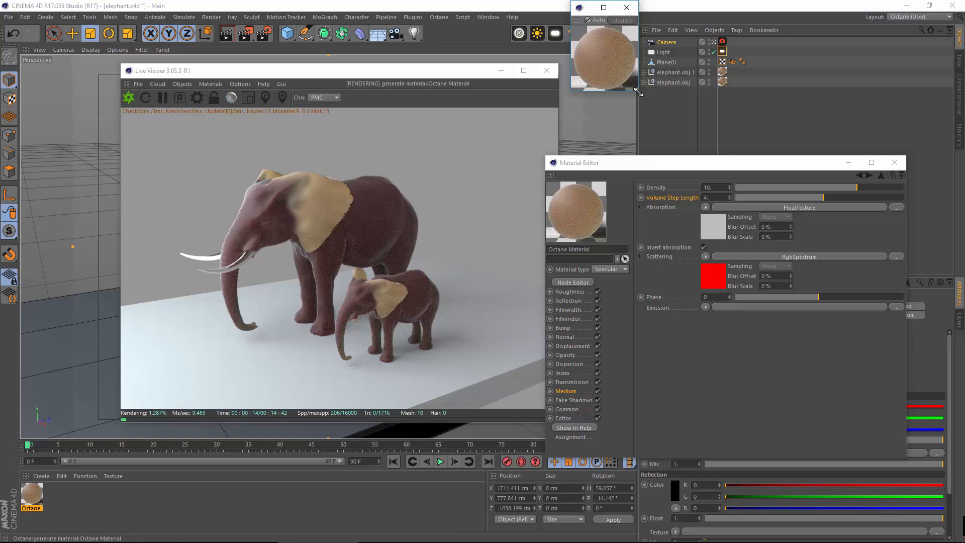
pyautogui.moveTo(637, 92); pyautogui.dragTo(818, 276)
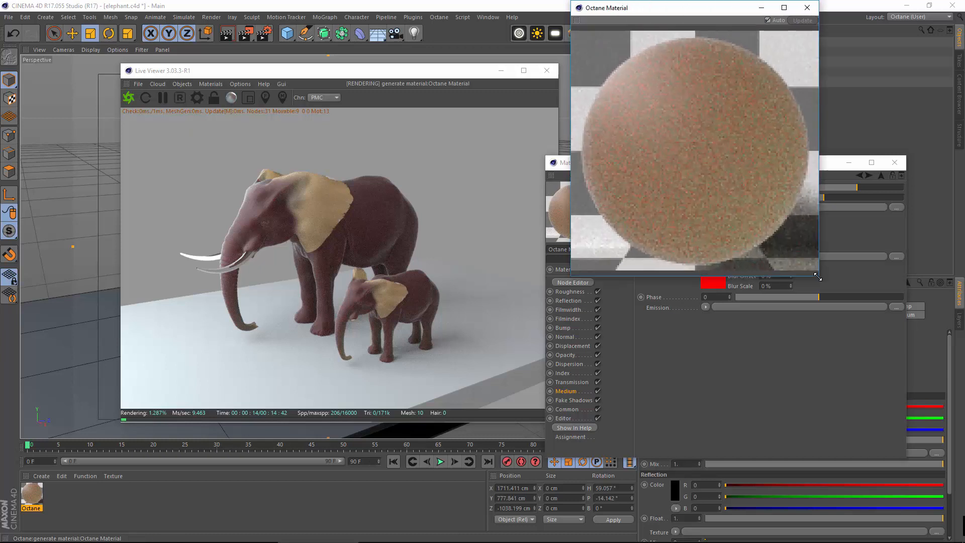
# Close the Live Viewer and place the Material Editor beside the enlarged preview, showing the Medium settings.
pyautogui.click(577, 391)
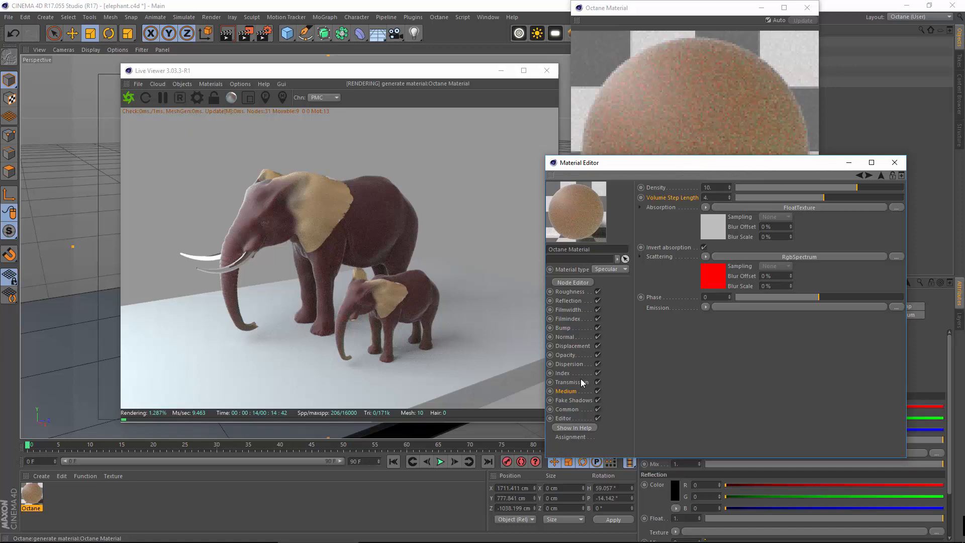
pyautogui.click(580, 382)
pyautogui.click(432, 75)
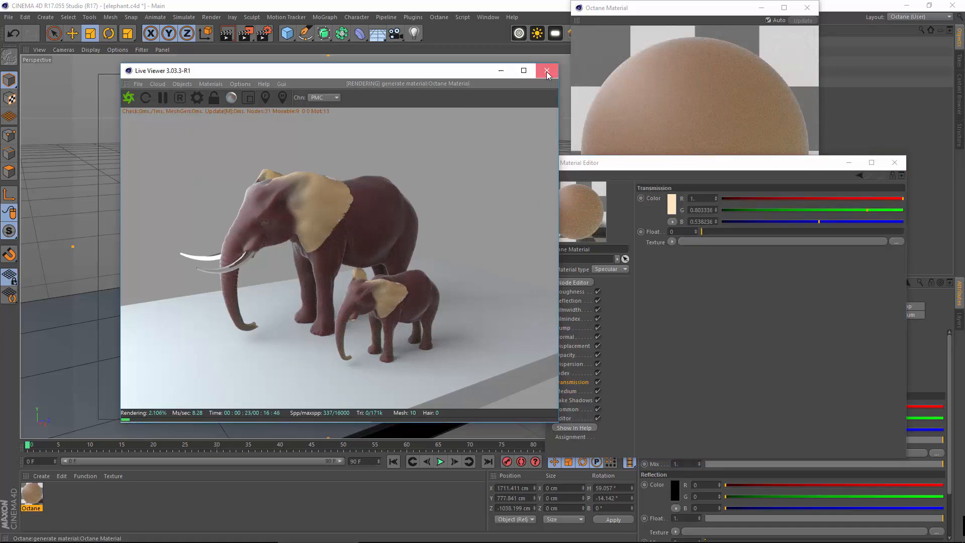
pyautogui.click(546, 71)
pyautogui.moveTo(633, 166); pyautogui.dragTo(314, 103)
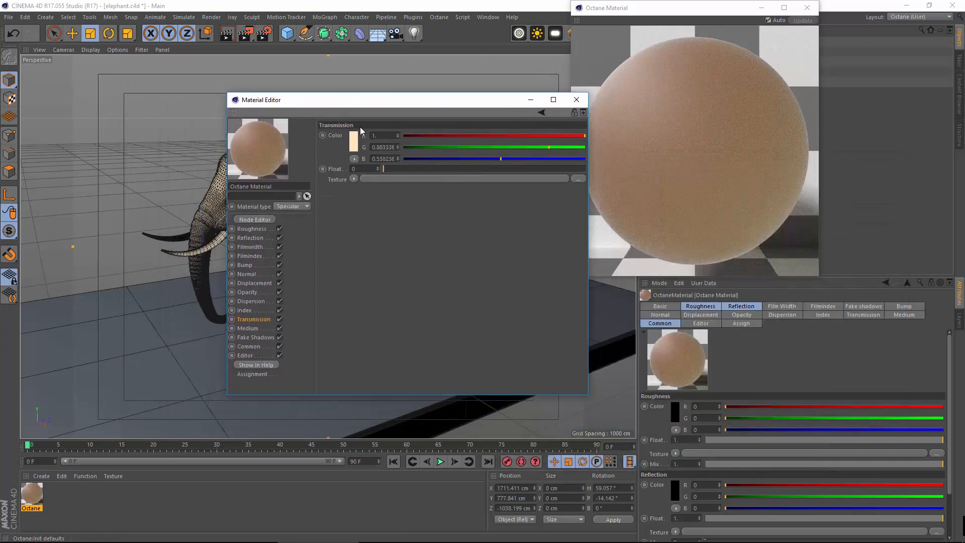
pyautogui.click(242, 330)
pyautogui.click(469, 136)
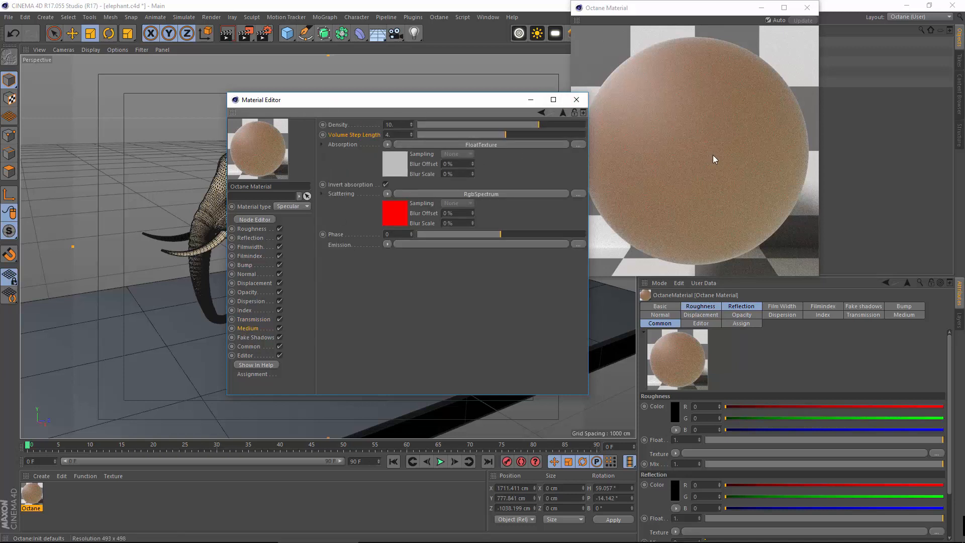
# Set the Scattering Medium's density to 1.
pyautogui.click(351, 194)
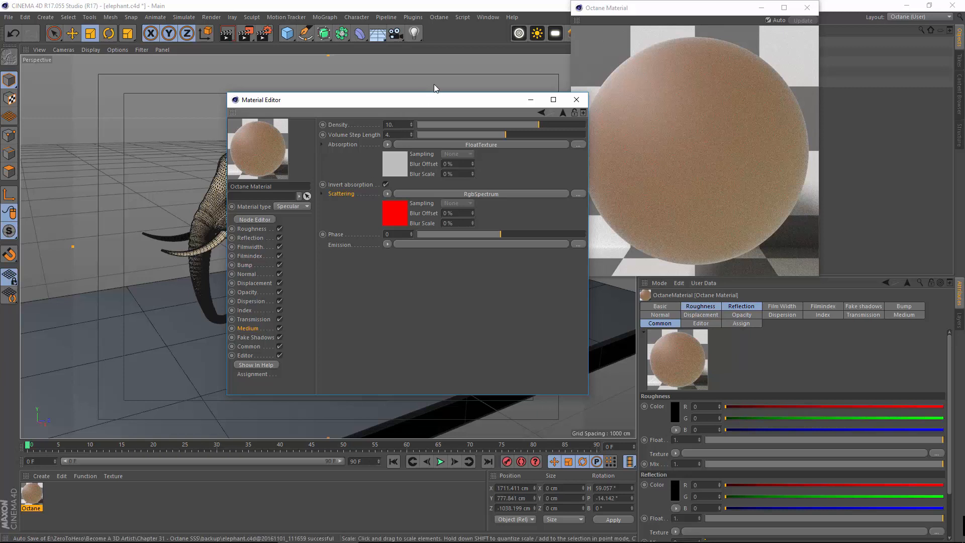
pyautogui.moveTo(424, 100); pyautogui.dragTo(415, 157)
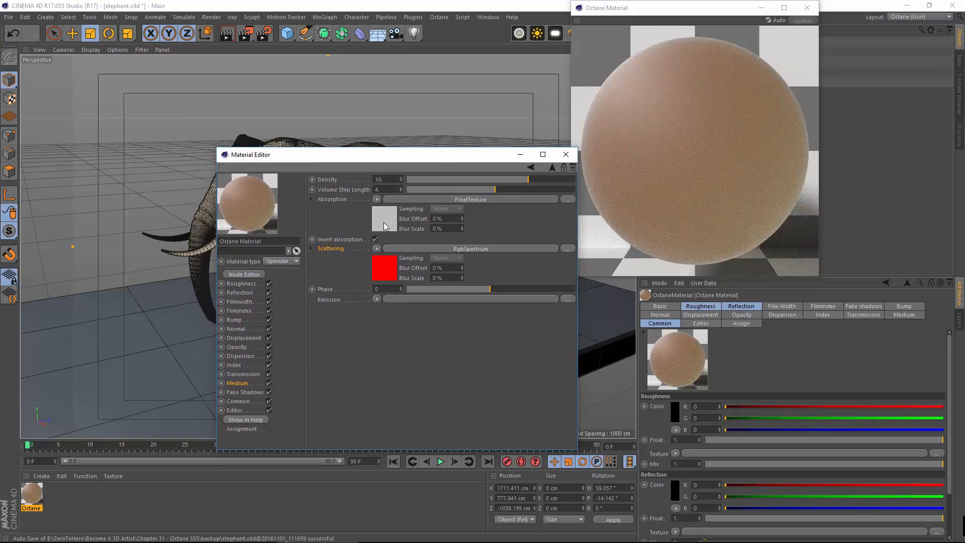
pyautogui.press('Return')
pyautogui.write('1')
pyautogui.press('Return')
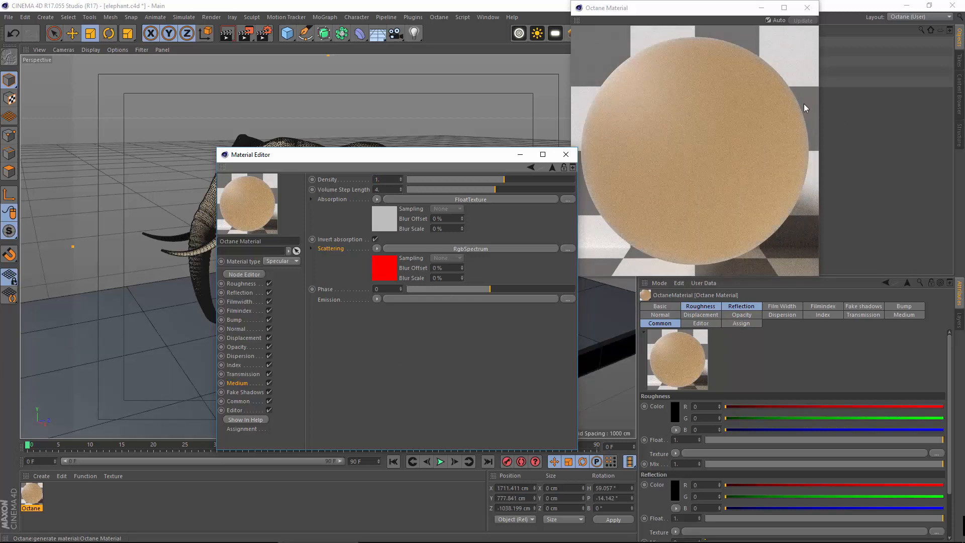
# Move the material preview clear of the Object Manager, reopen the Live Viewer and start rendering the elephants.
pyautogui.click(687, 241)
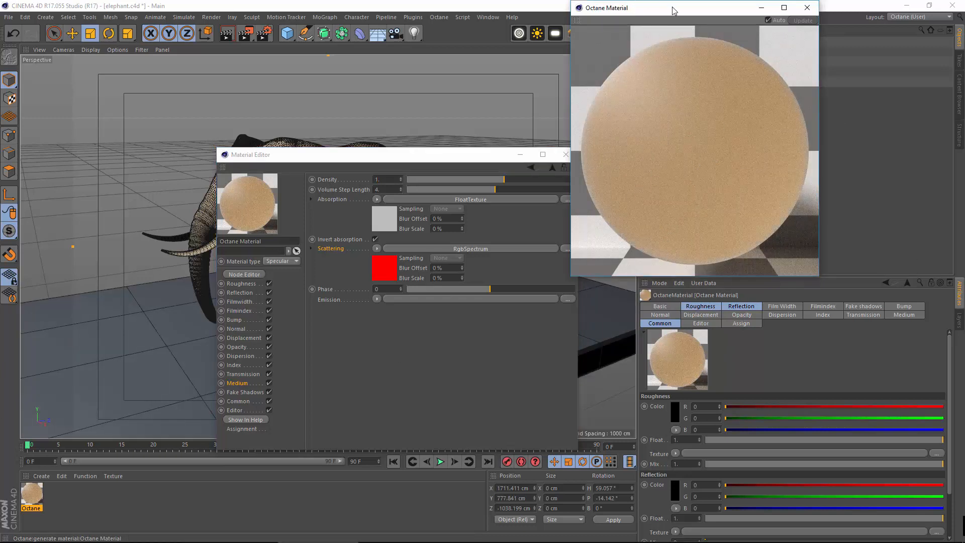
pyautogui.moveTo(683, 12); pyautogui.dragTo(697, 119)
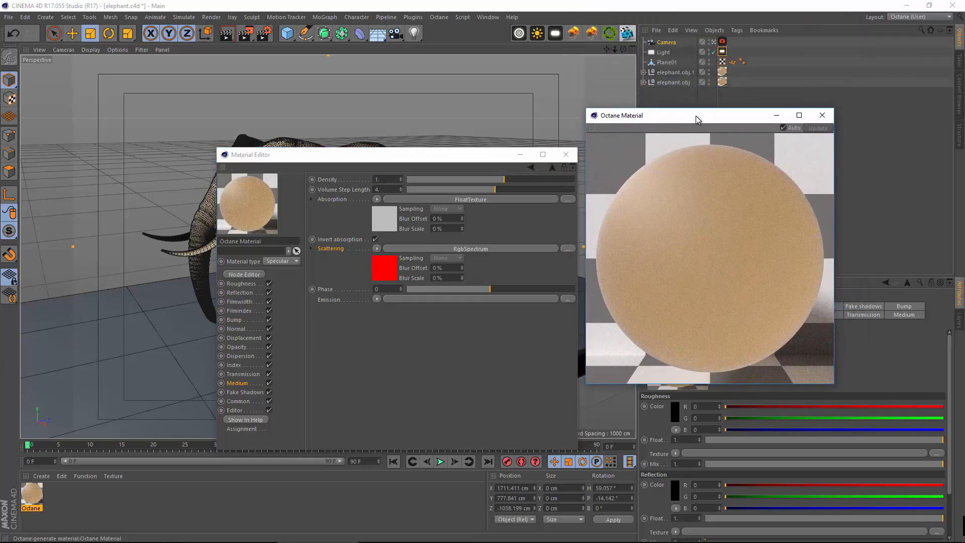
pyautogui.click(626, 33)
pyautogui.click(208, 217)
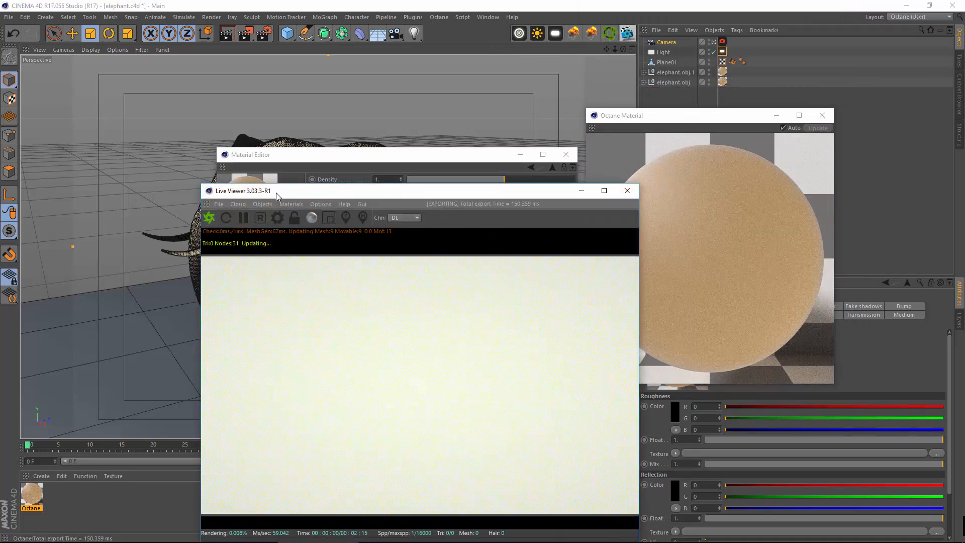
pyautogui.moveTo(279, 191); pyautogui.dragTo(222, 127)
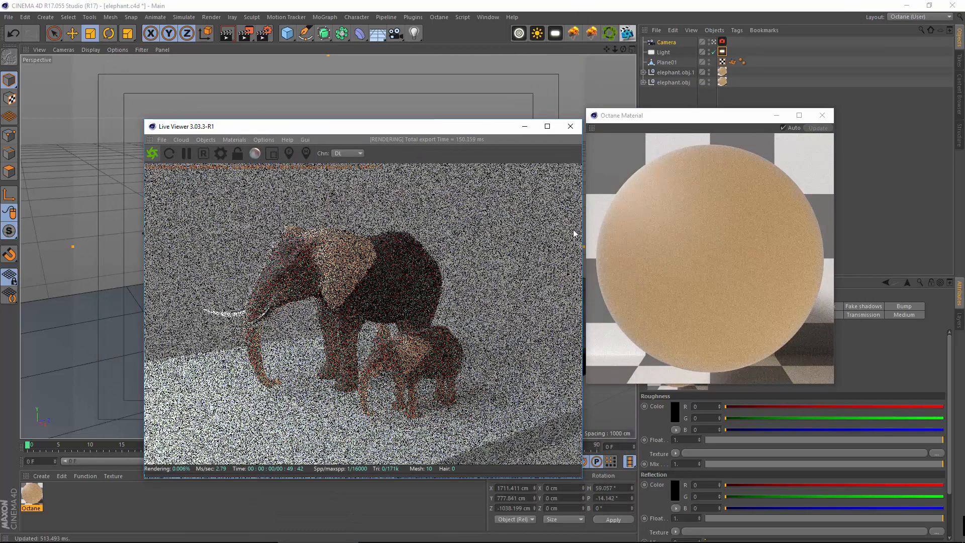
# Close the enlarged material preview and arrange the Material Editor and Live Viewer side by side.
pyautogui.click(822, 115)
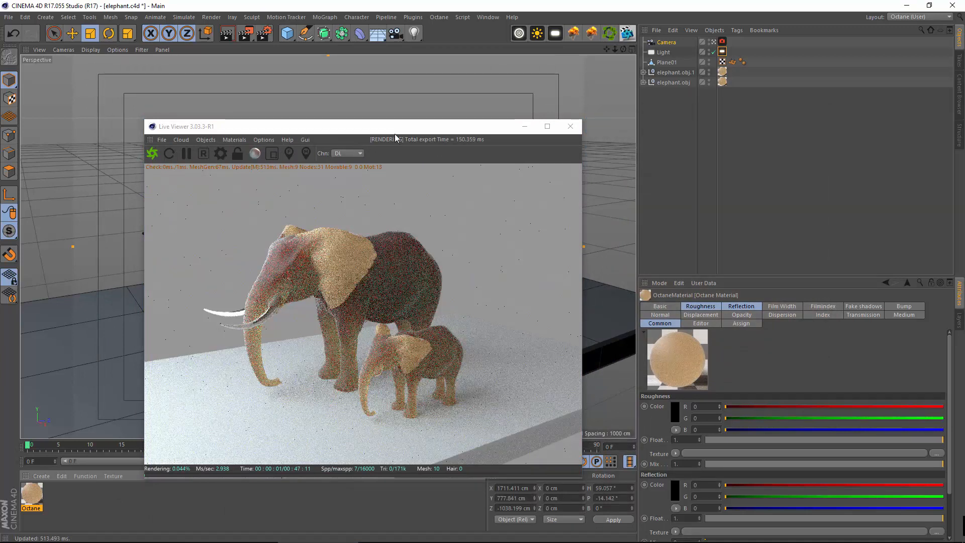
pyautogui.moveTo(394, 131); pyautogui.dragTo(681, 104)
pyautogui.moveTo(371, 155); pyautogui.dragTo(279, 129)
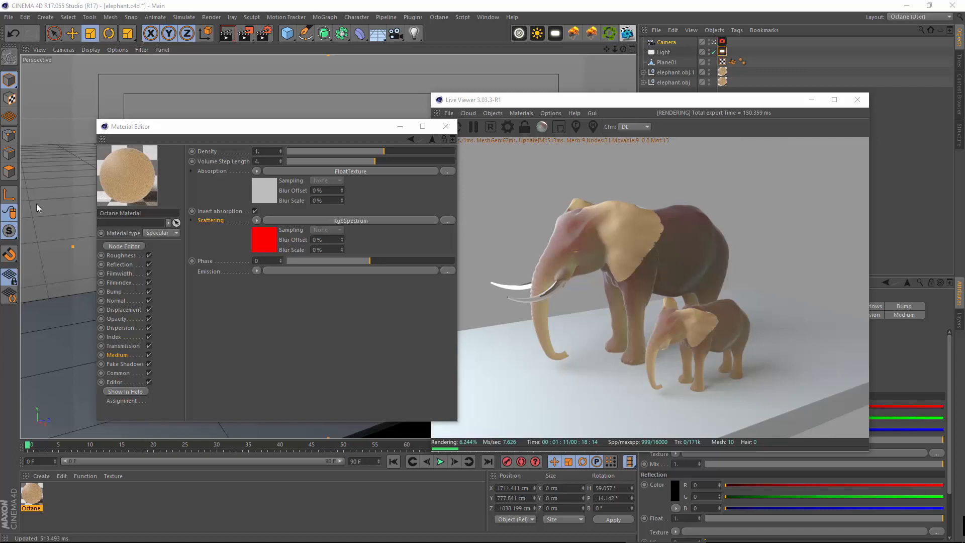
# Change the Scattering RgbSpectrum color to blue with R 0.012807, G 0 and B 1.
pyautogui.click(207, 245)
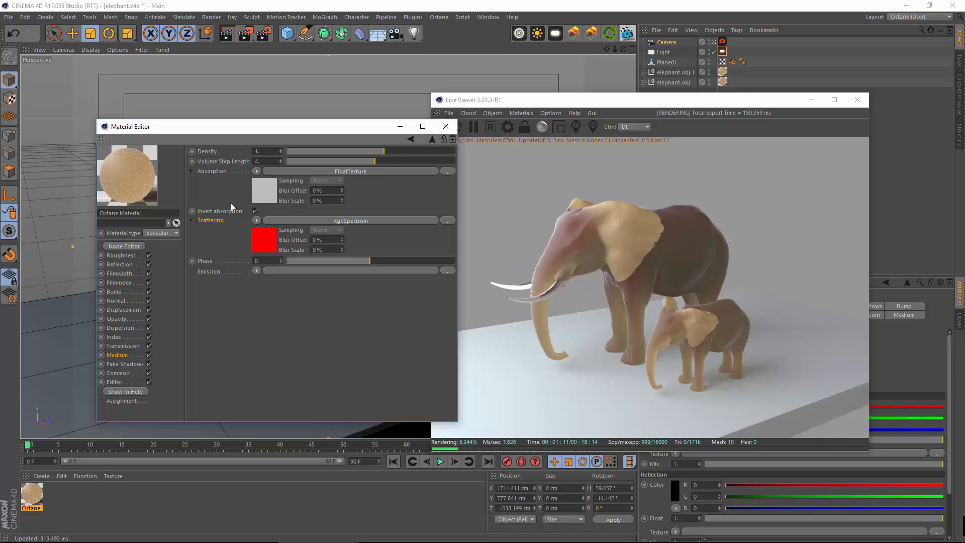
pyautogui.click(264, 243)
pyautogui.click(218, 160)
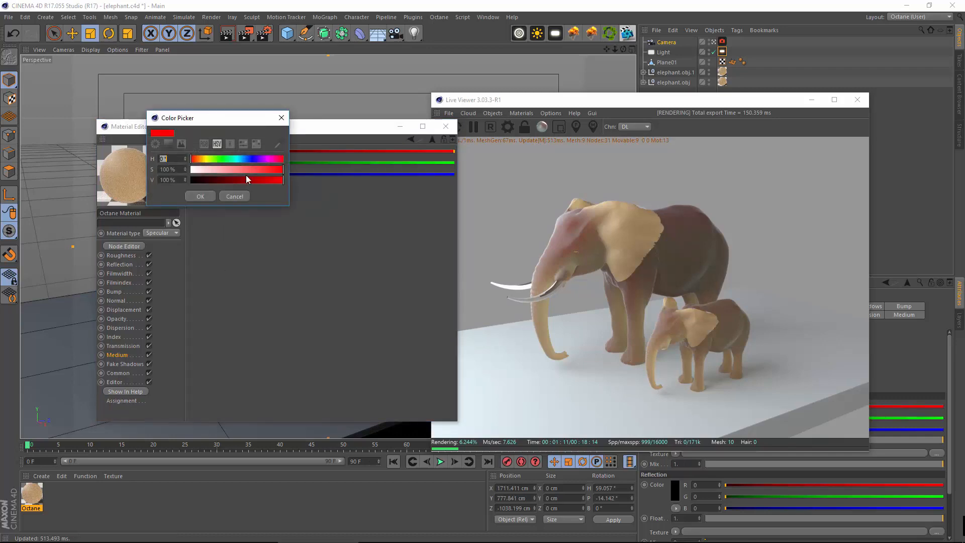
pyautogui.click(250, 162)
pyautogui.click(205, 195)
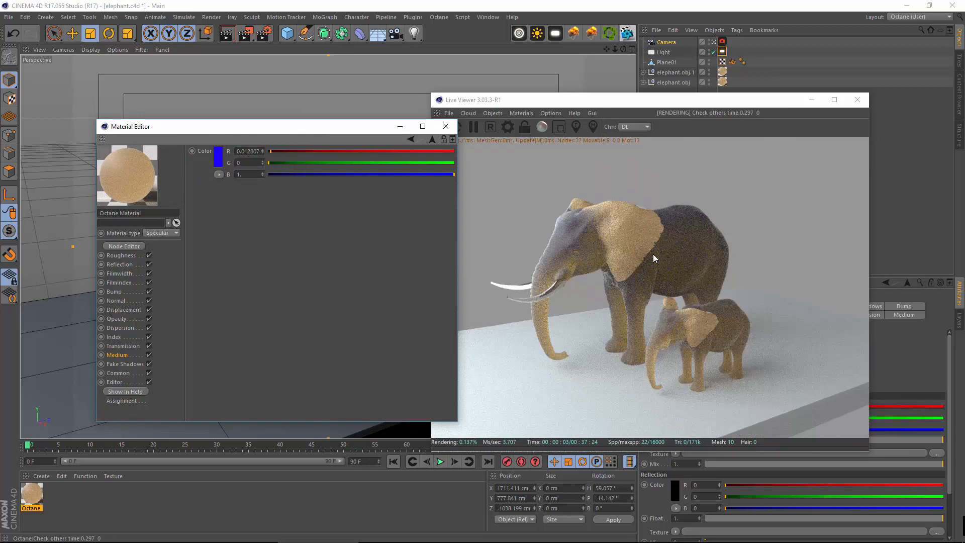
# Replace the Scattering shader of the medium with an Octane ImageTexture and open its settings.
pyautogui.click(411, 138)
pyautogui.click(256, 221)
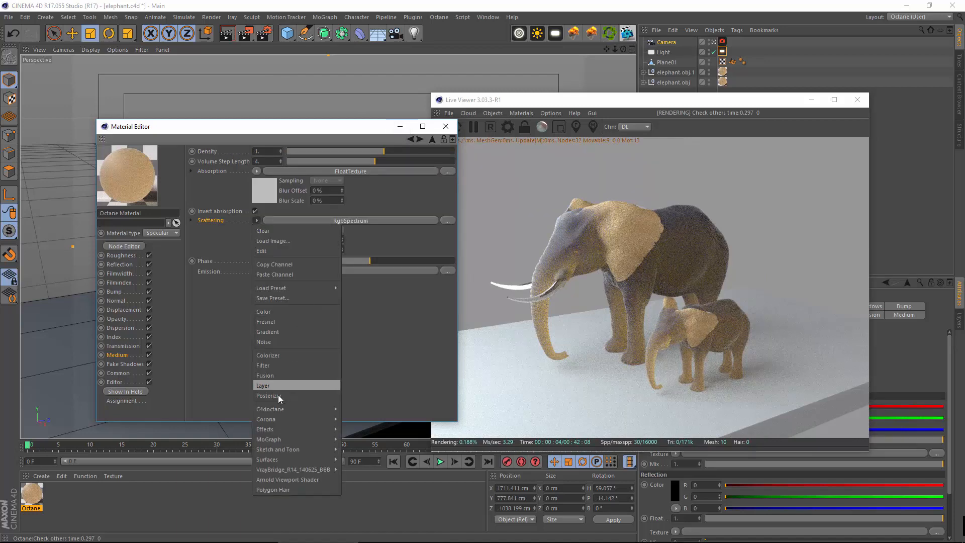
pyautogui.moveTo(281, 407)
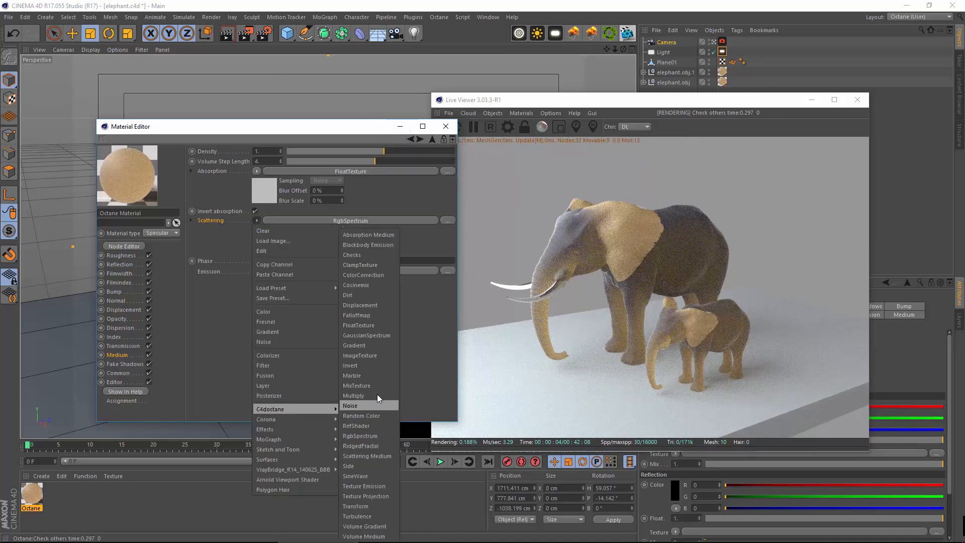
pyautogui.click(372, 356)
pyautogui.click(382, 220)
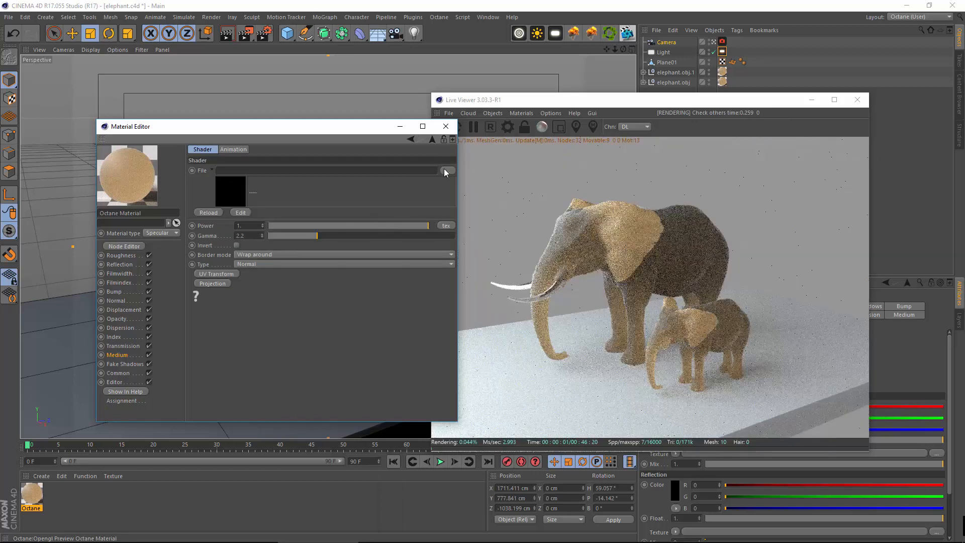
# Load NES-Controller-Flat.jpg from the Desktop as the Scattering ImageTexture's file.
pyautogui.click(445, 170)
pyautogui.click(449, 308)
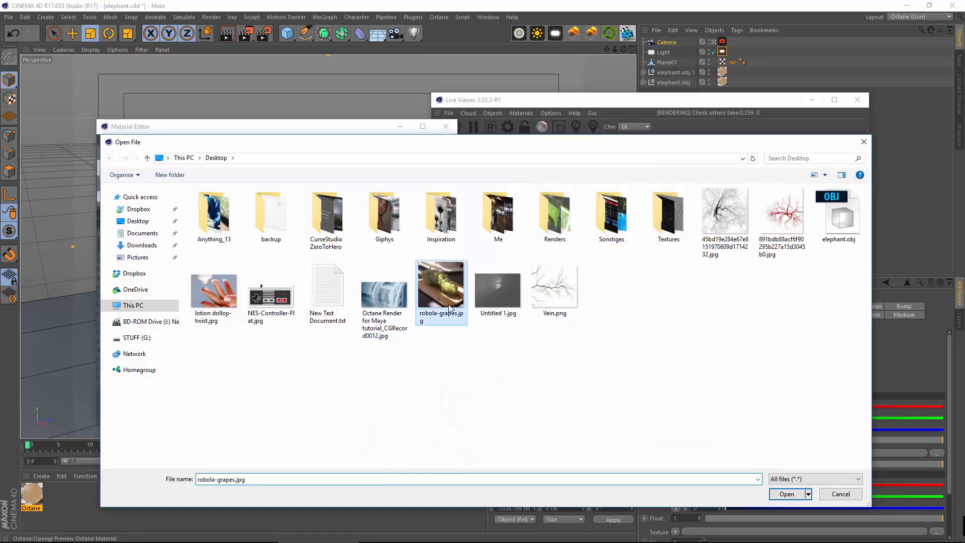
pyautogui.click(276, 301)
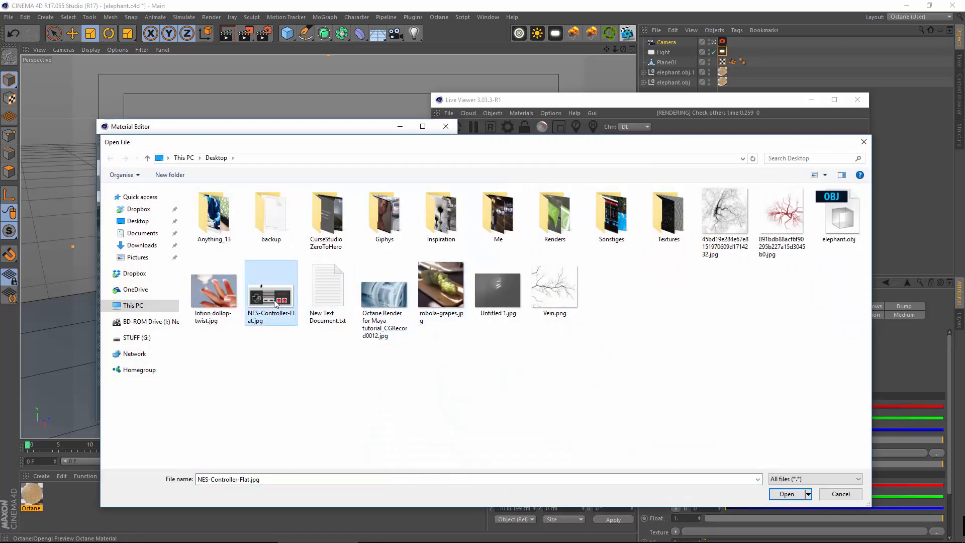
pyautogui.doubleClick(273, 299)
pyautogui.click(548, 315)
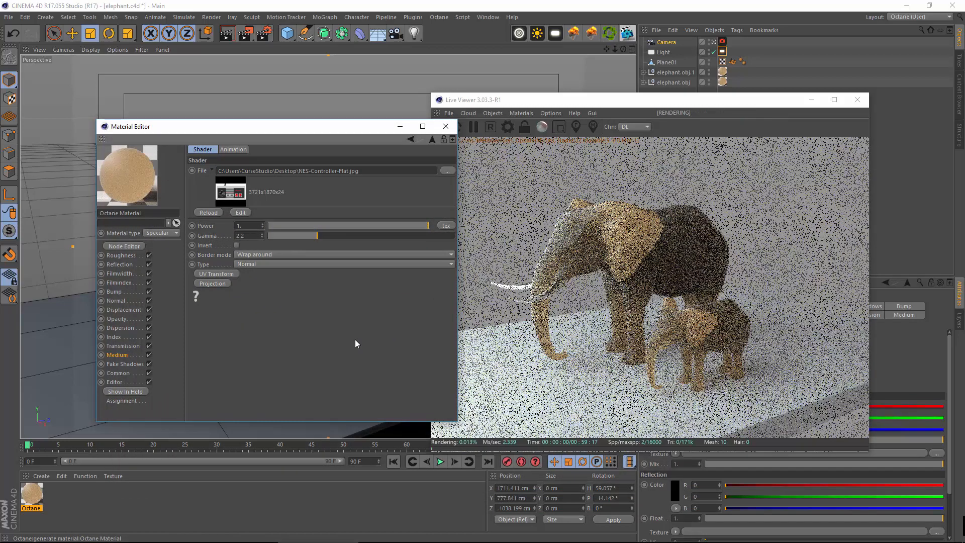
# Clear the ImageTexture from the medium's Scattering channel and assign an Octane RgbSpectrum instead.
pyautogui.click(411, 139)
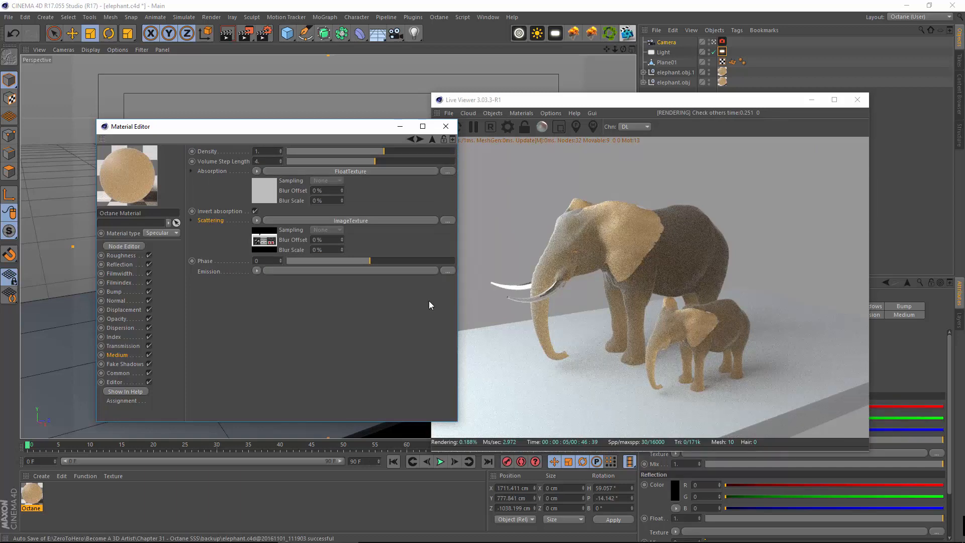
pyautogui.click(257, 220)
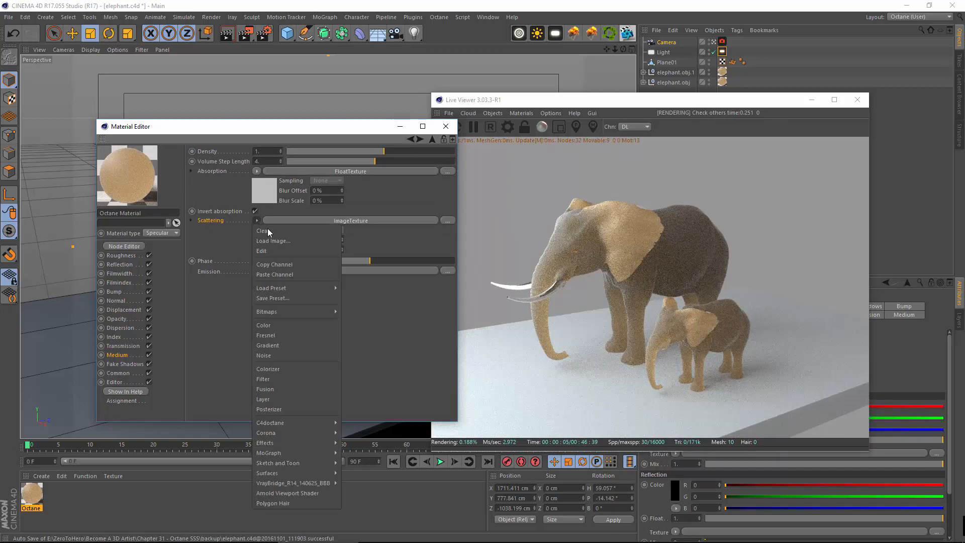
pyautogui.click(264, 230)
pyautogui.click(256, 220)
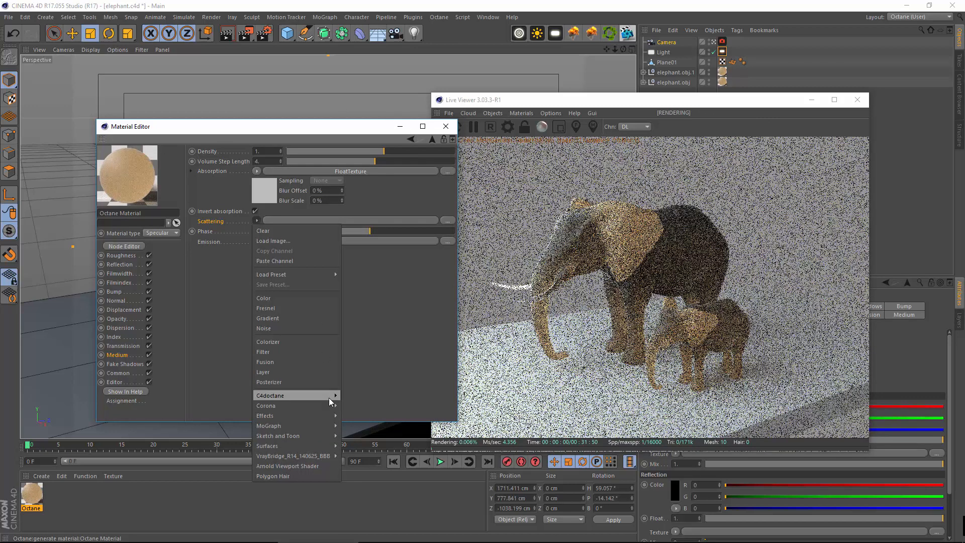
pyautogui.moveTo(328, 396)
pyautogui.click(370, 434)
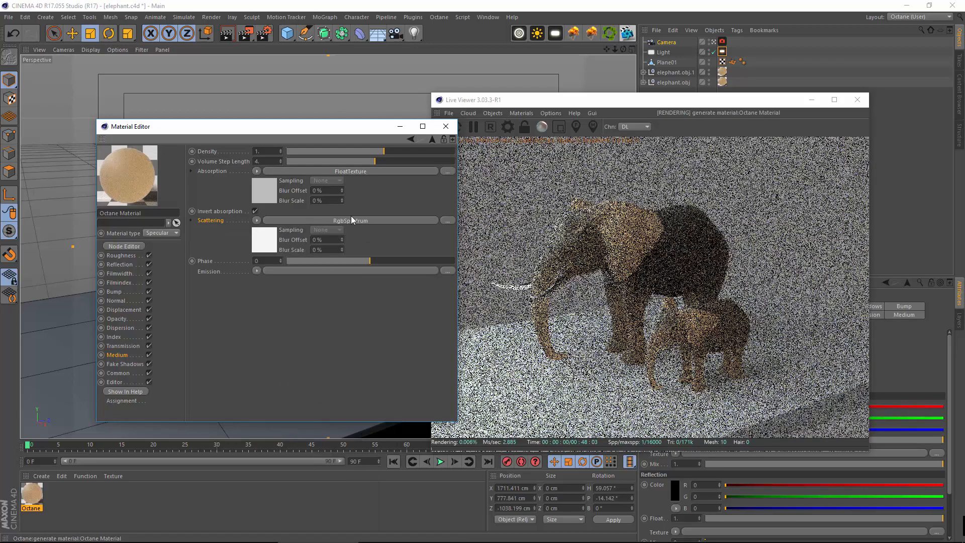
# Open the new Scattering RgbSpectrum's color for editing and shift its hue to 187°.
pyautogui.click(361, 219)
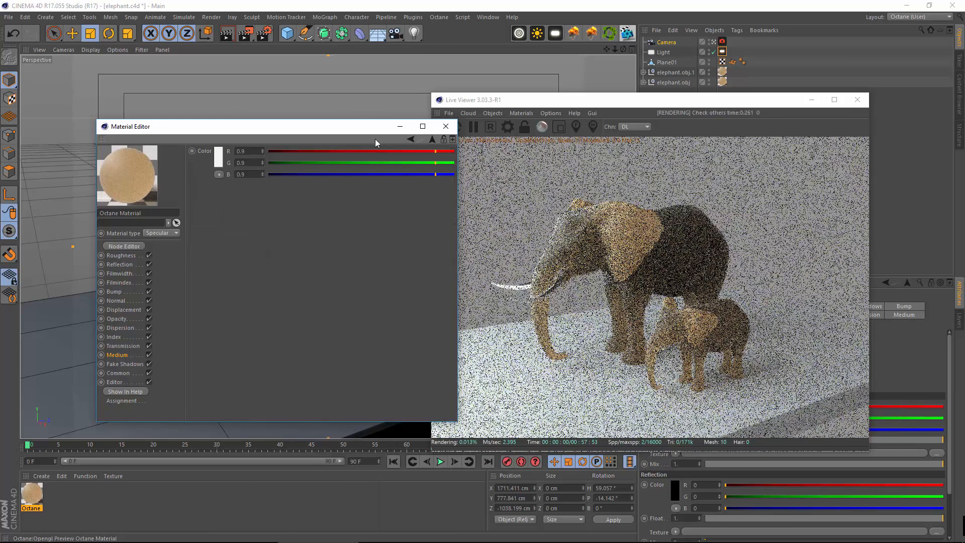
pyautogui.click(411, 140)
pyautogui.click(257, 244)
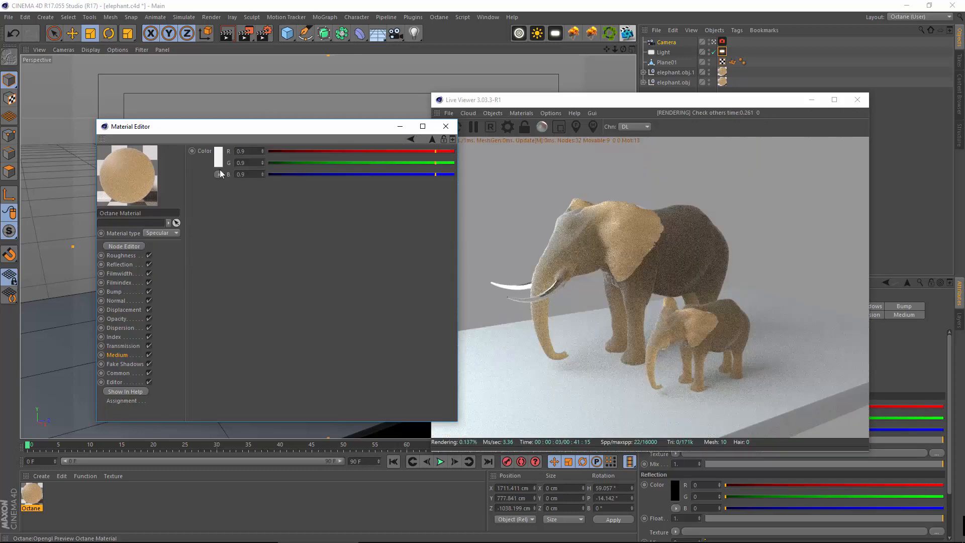
pyautogui.click(219, 170)
pyautogui.moveTo(220, 156); pyautogui.dragTo(242, 154)
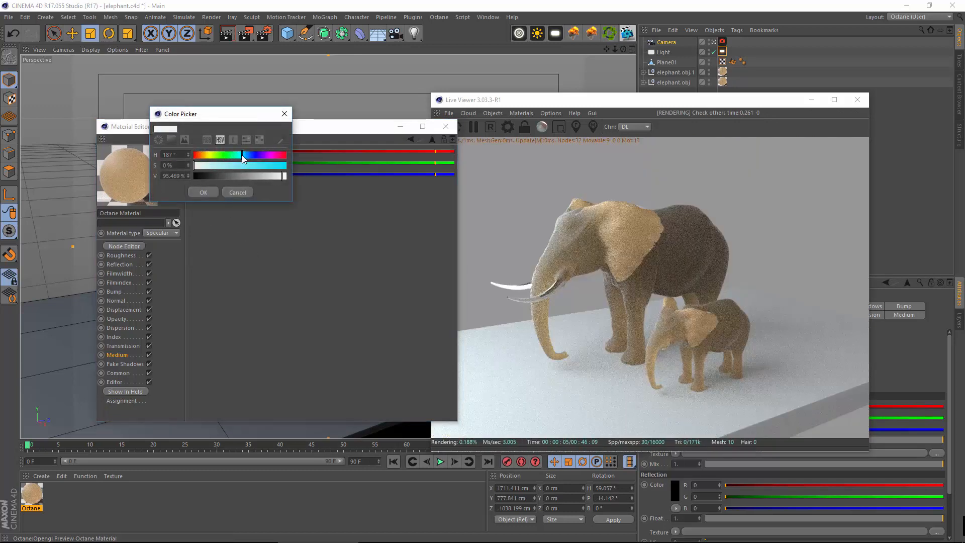
# Set the medium's scattering colour to fully saturated cyan and return to the scattering medium settings.
pyautogui.click(286, 166)
pyautogui.click(201, 192)
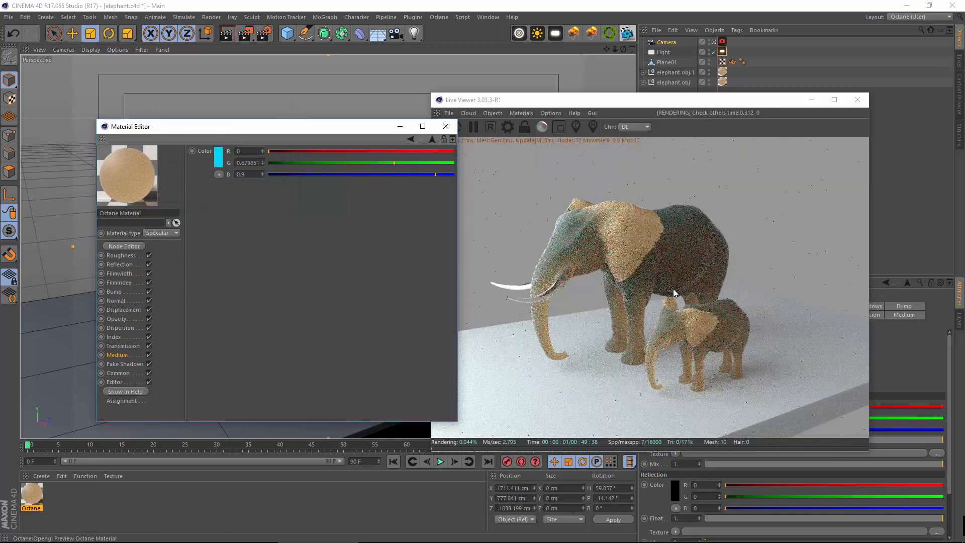
pyautogui.click(409, 140)
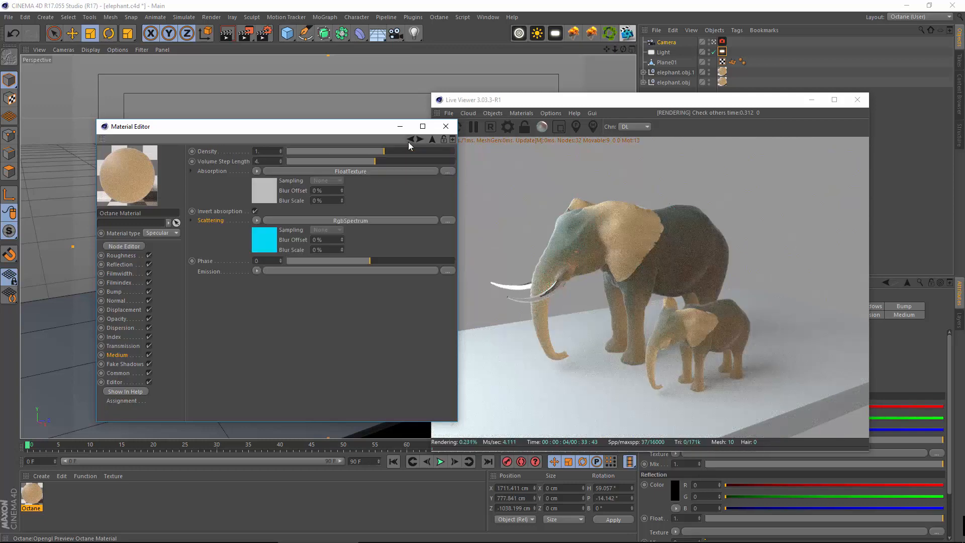
# Set the scattering medium's density to 0.
pyautogui.moveTo(264, 152); pyautogui.dragTo(140, 117)
pyautogui.write('0')
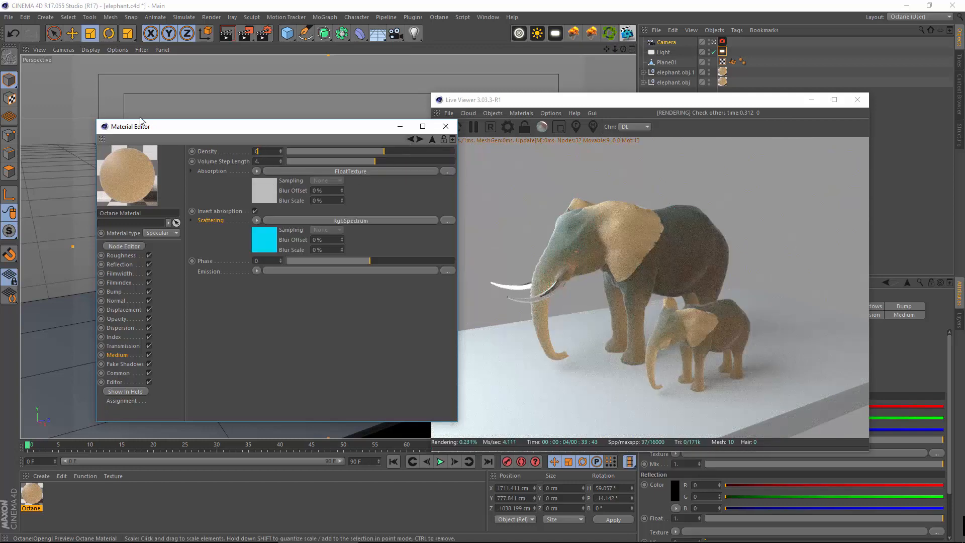
pyautogui.press('Return')
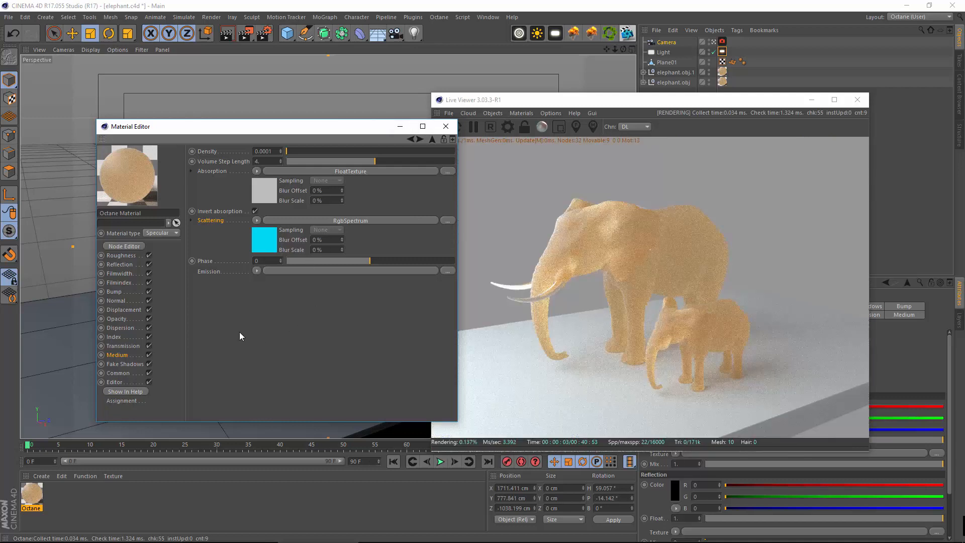
# Raise the scattering medium's density to 300.
pyautogui.doubleClick(265, 151)
pyautogui.write('300')
pyautogui.press('Return')
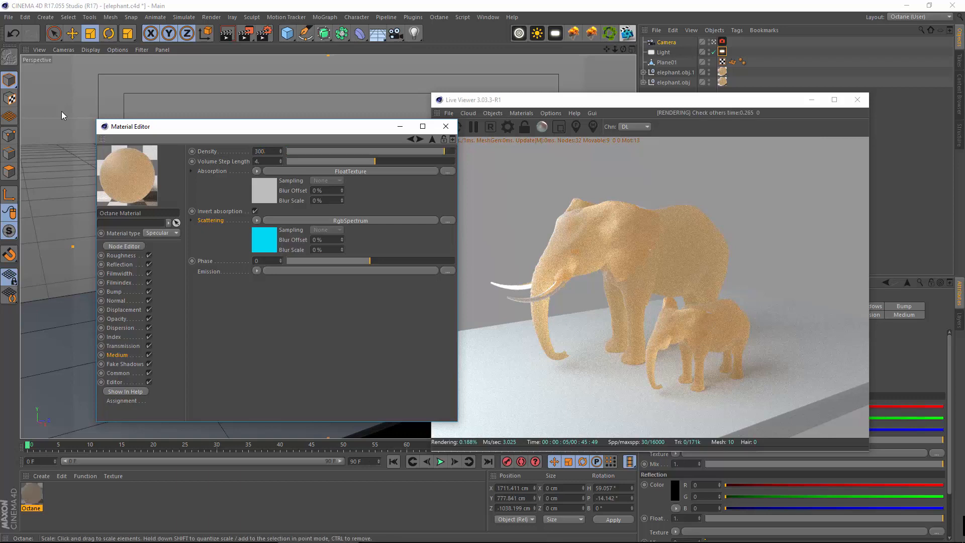
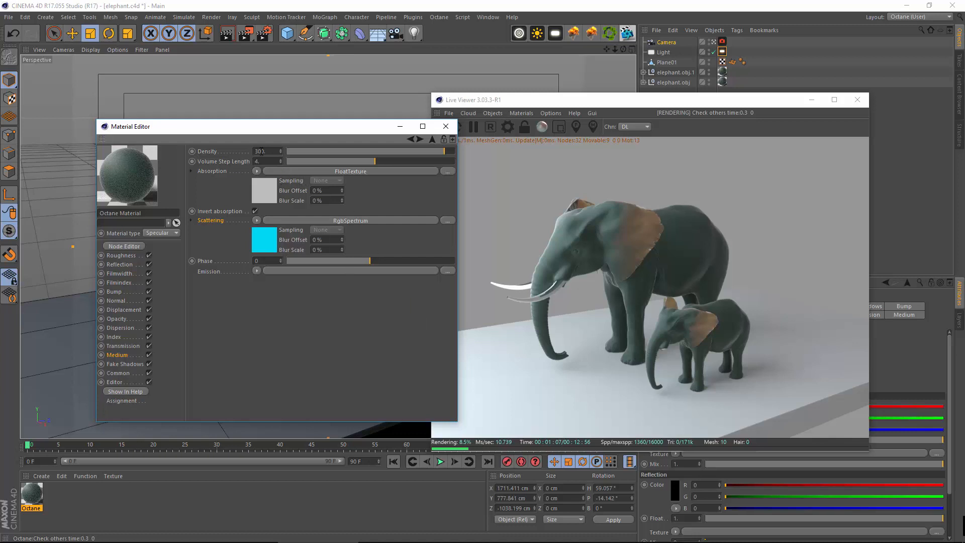
# Try out the material's roughness amount and leave it at 1.
pyautogui.click(118, 255)
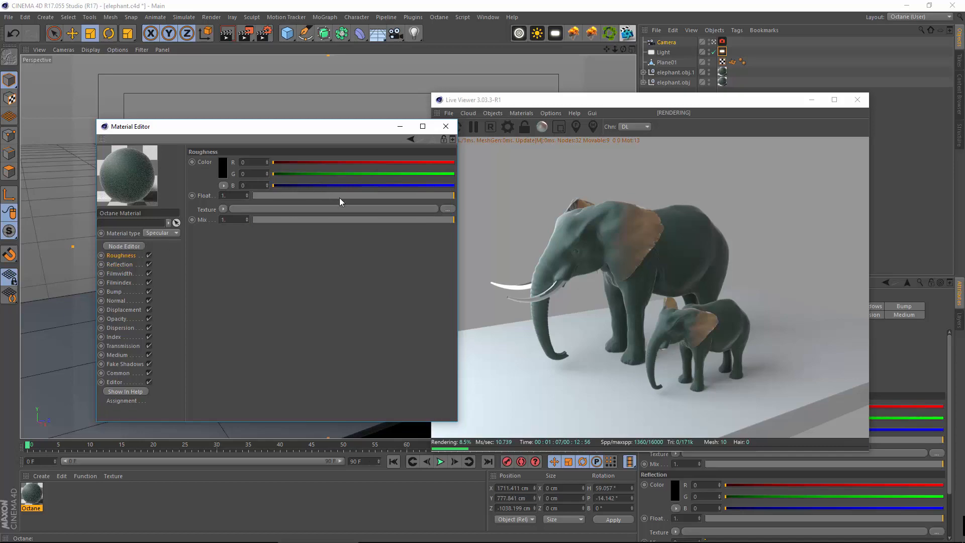
pyautogui.moveTo(339, 198); pyautogui.dragTo(455, 197)
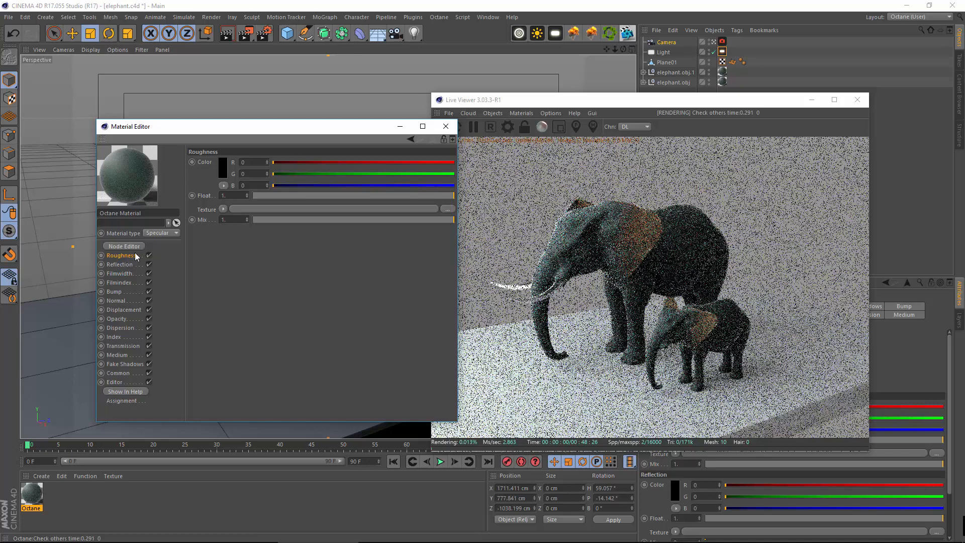
pyautogui.click(123, 345)
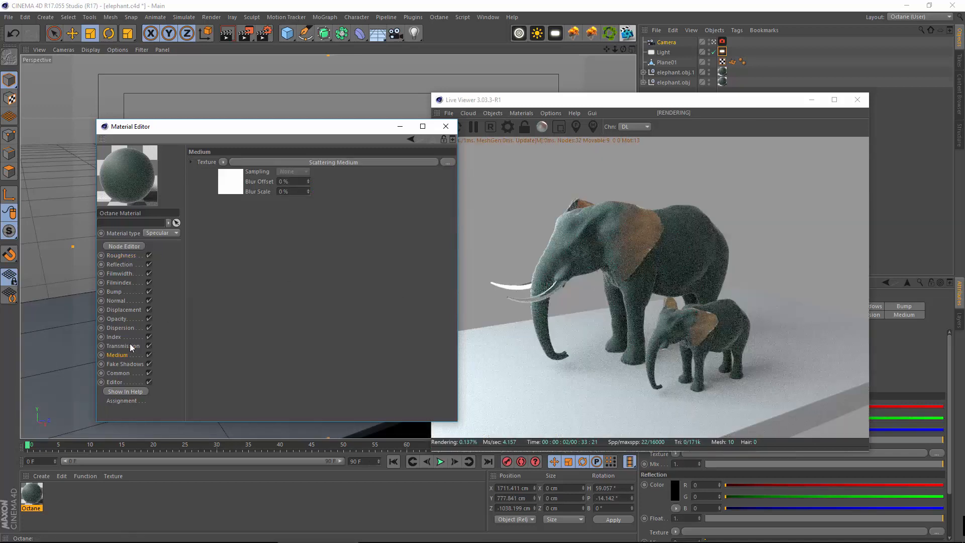
pyautogui.click(120, 355)
pyautogui.click(375, 166)
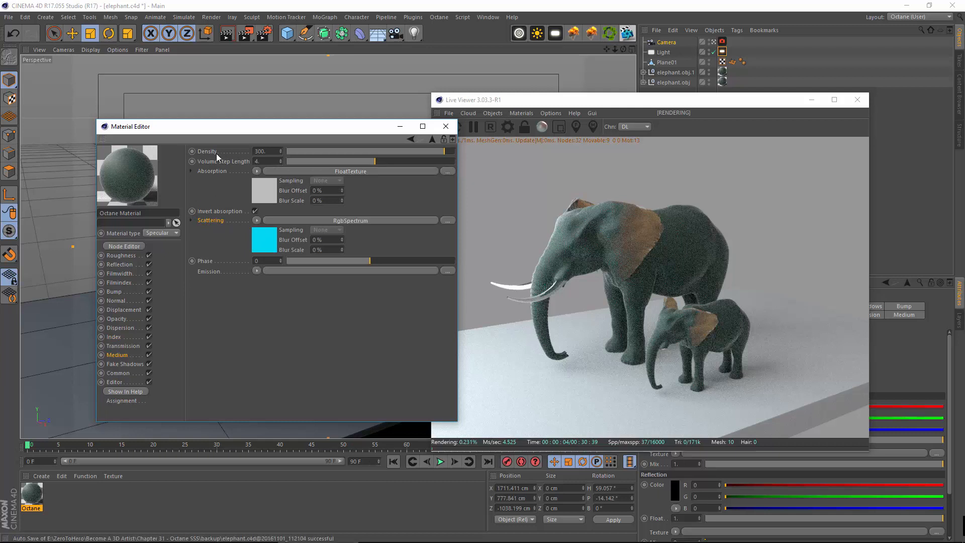
pyautogui.click(111, 265)
pyautogui.click(113, 255)
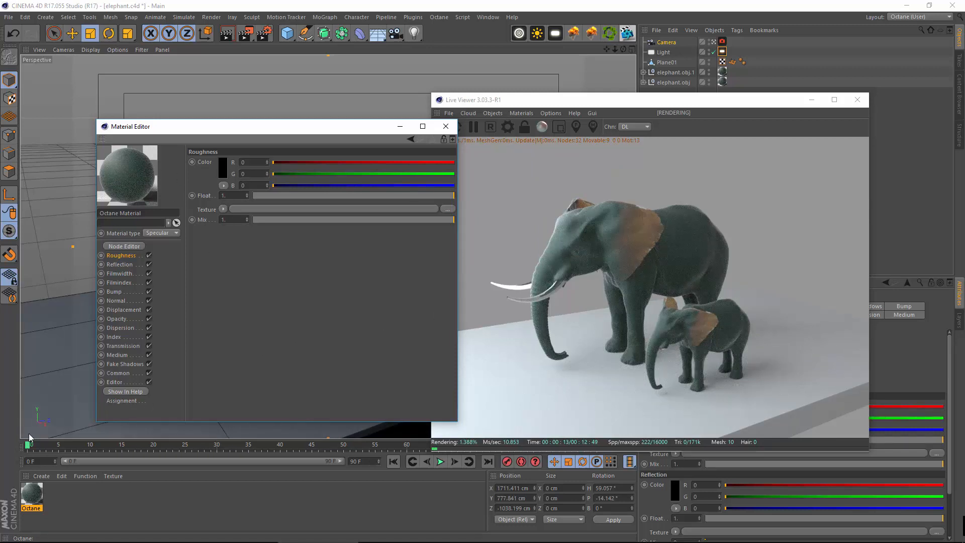
pyautogui.click(40, 475)
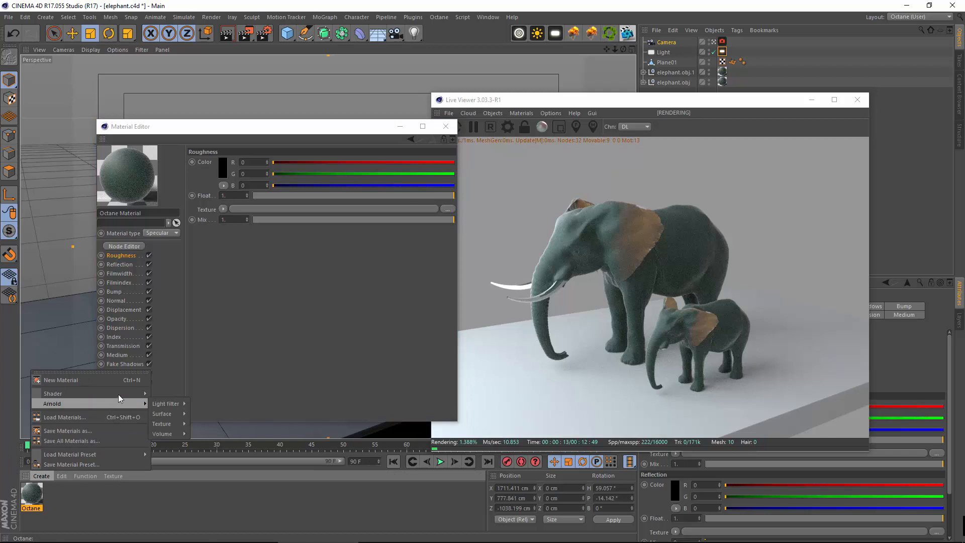
pyautogui.moveTo(118, 394)
pyautogui.moveTo(219, 357)
pyautogui.click(223, 337)
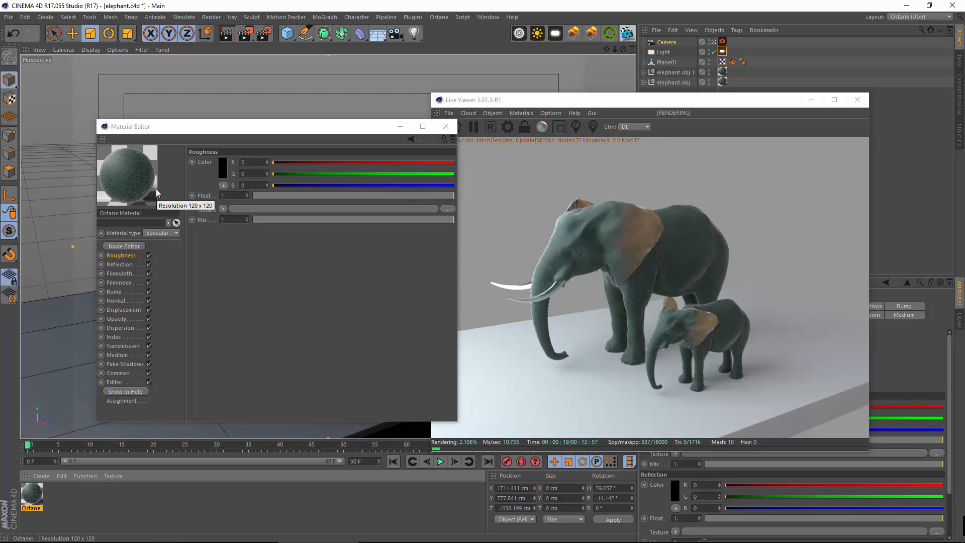
# Set the density of the material's scattering medium to 100.
pyautogui.click(118, 355)
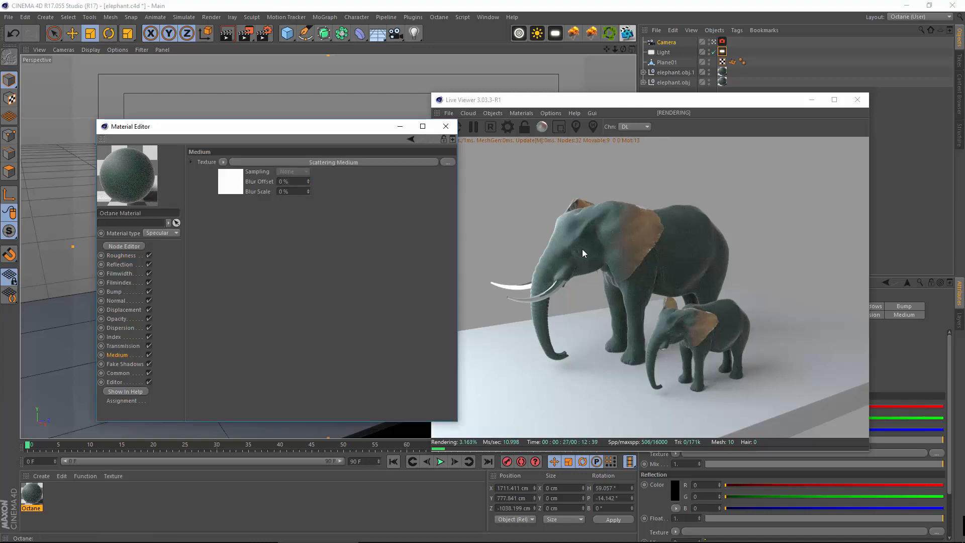
pyautogui.click(302, 162)
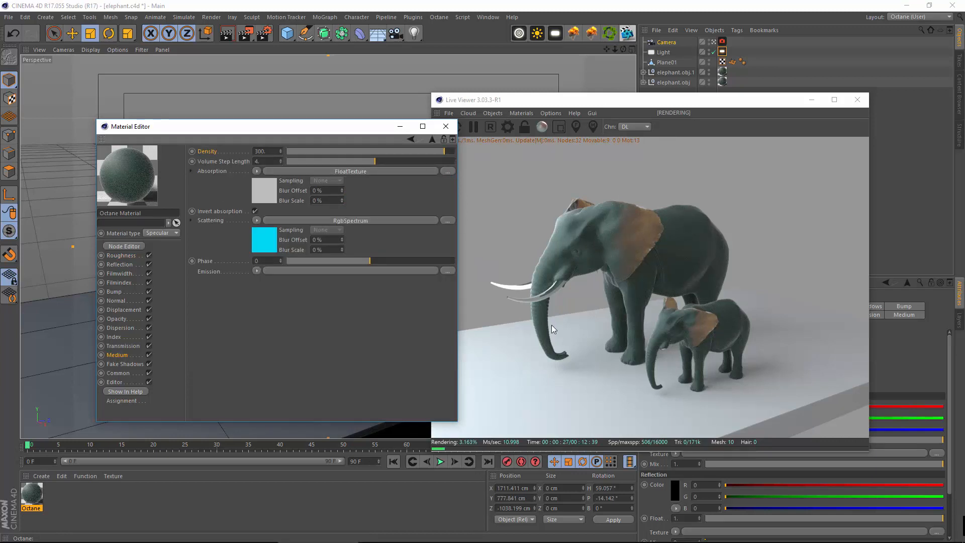
pyautogui.doubleClick(268, 151)
pyautogui.write('100')
pyautogui.press('Return')
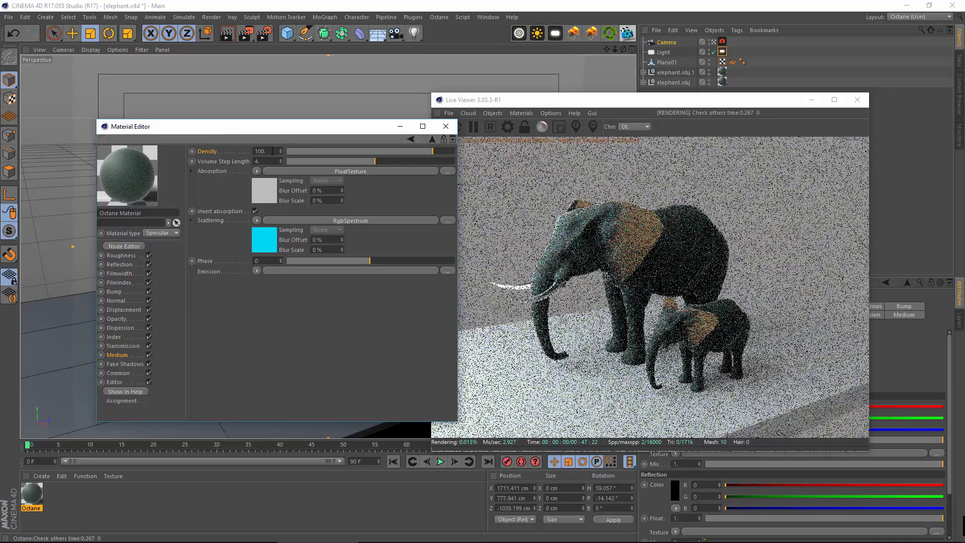
# Lower the scattering medium's density to 10.
pyautogui.moveTo(272, 151); pyautogui.dragTo(155, 147)
pyautogui.write('10')
pyautogui.press('Return')
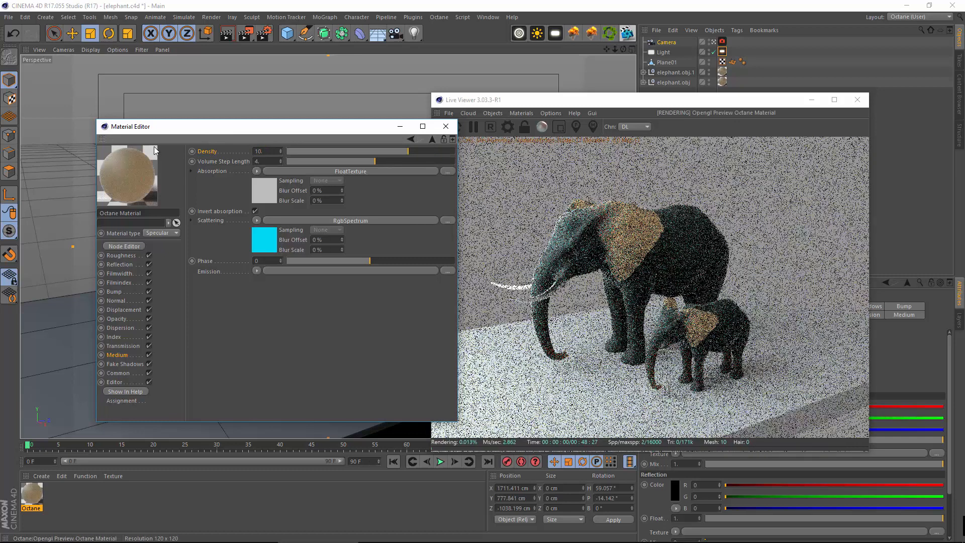
# Set the material's roughness amount to 0 and the scattering medium's density to 300.
pyautogui.click(125, 255)
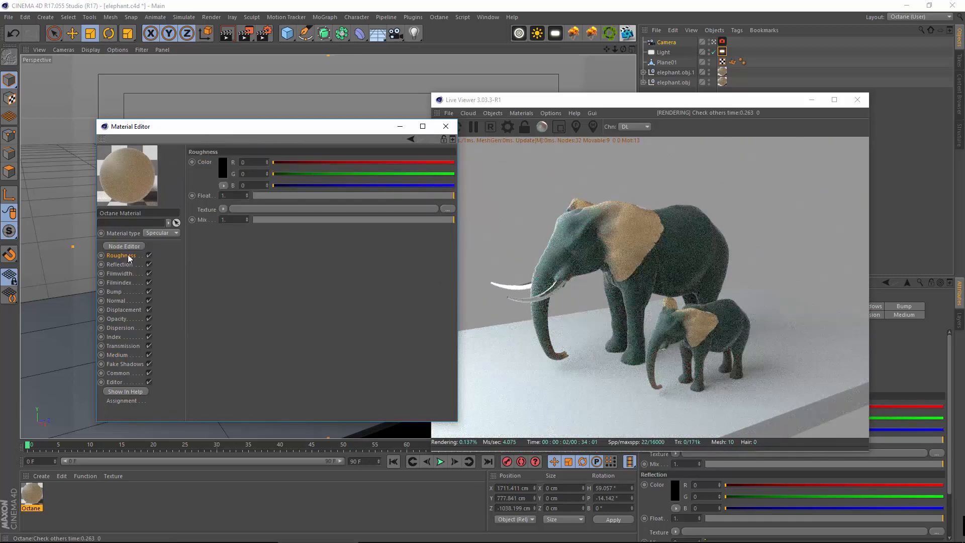
pyautogui.moveTo(279, 194); pyautogui.dragTo(250, 195)
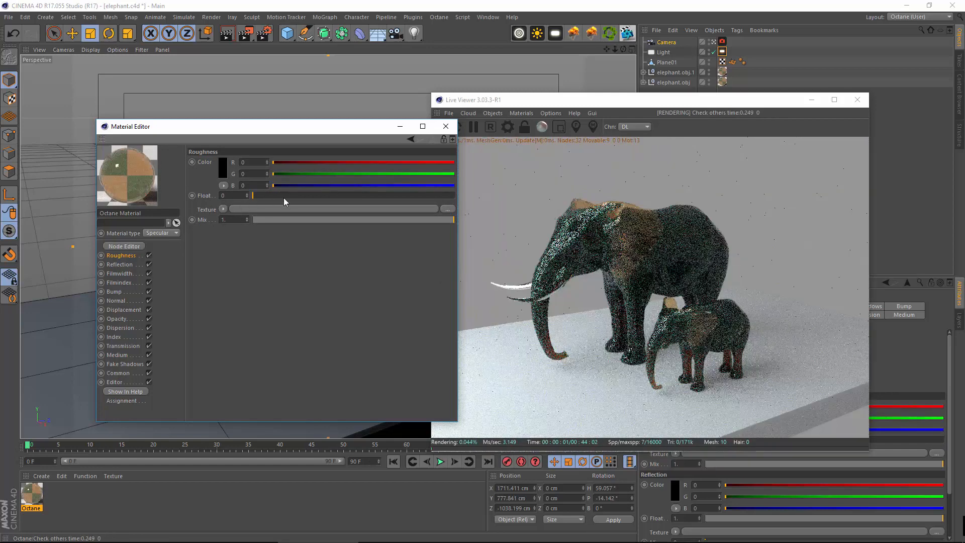
pyautogui.click(117, 355)
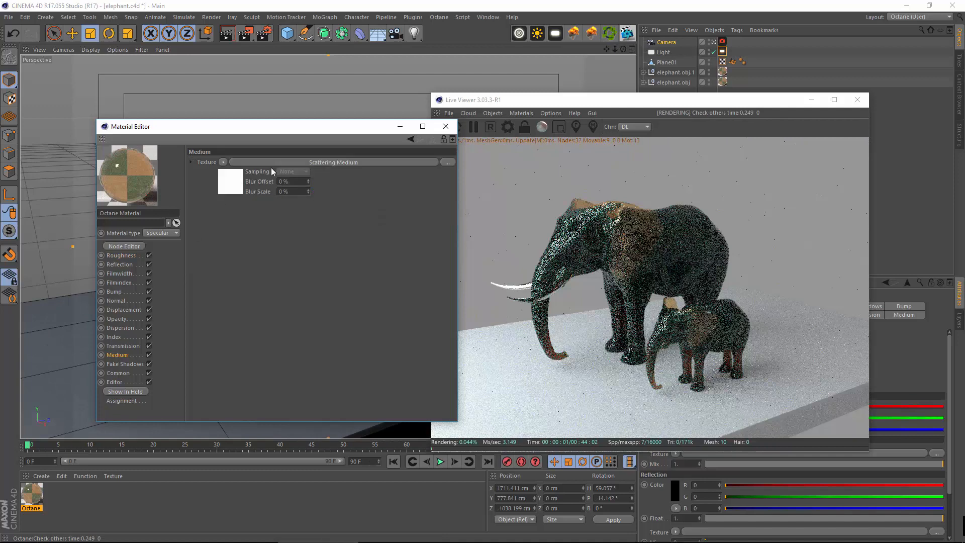
pyautogui.doubleClick(273, 153)
pyautogui.write('300')
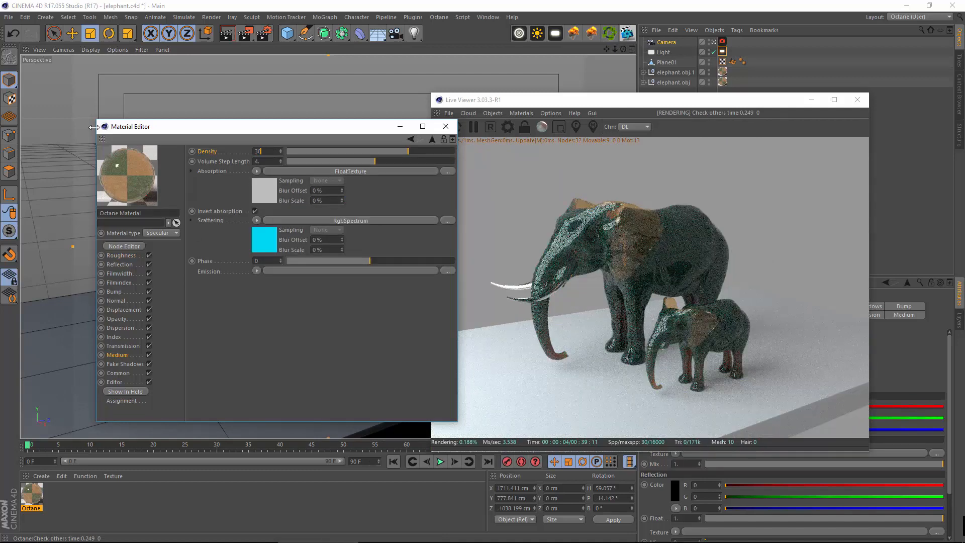
pyautogui.press('Return')
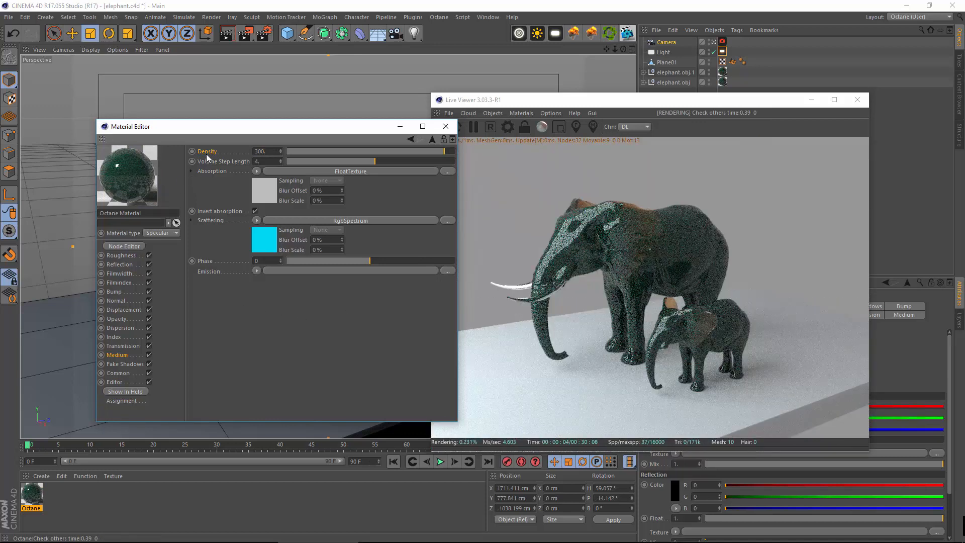
pyautogui.click(113, 291)
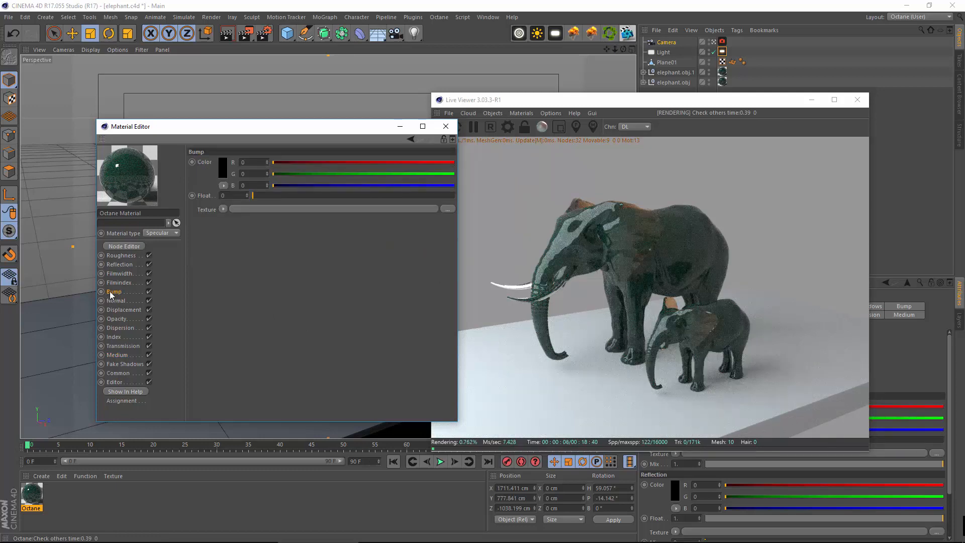
pyautogui.click(222, 209)
pyautogui.moveTo(276, 394)
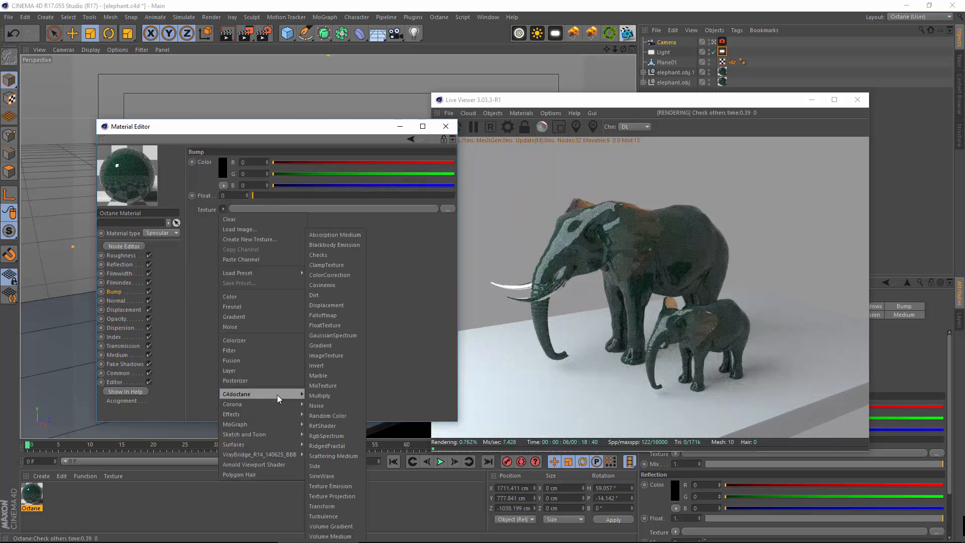
pyautogui.click(333, 358)
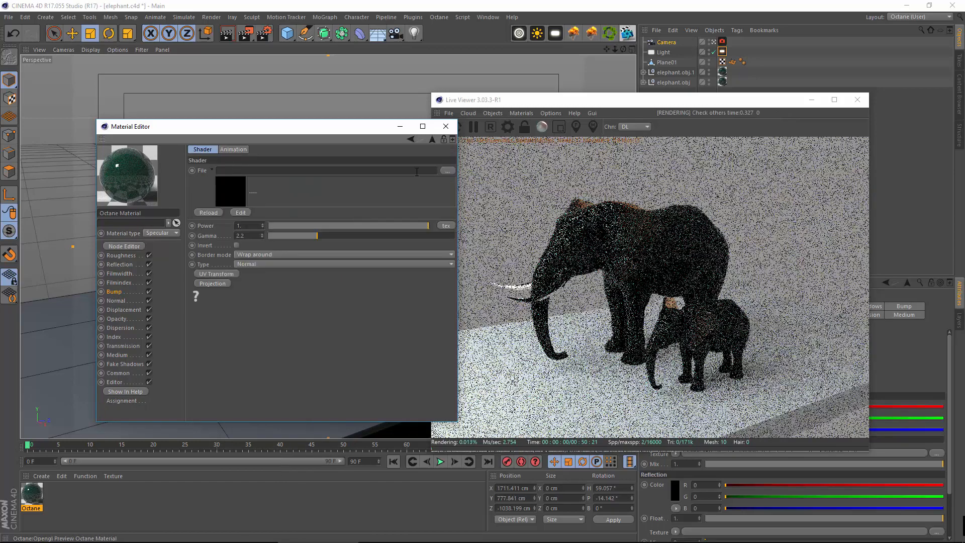
pyautogui.click(447, 170)
pyautogui.doubleClick(723, 216)
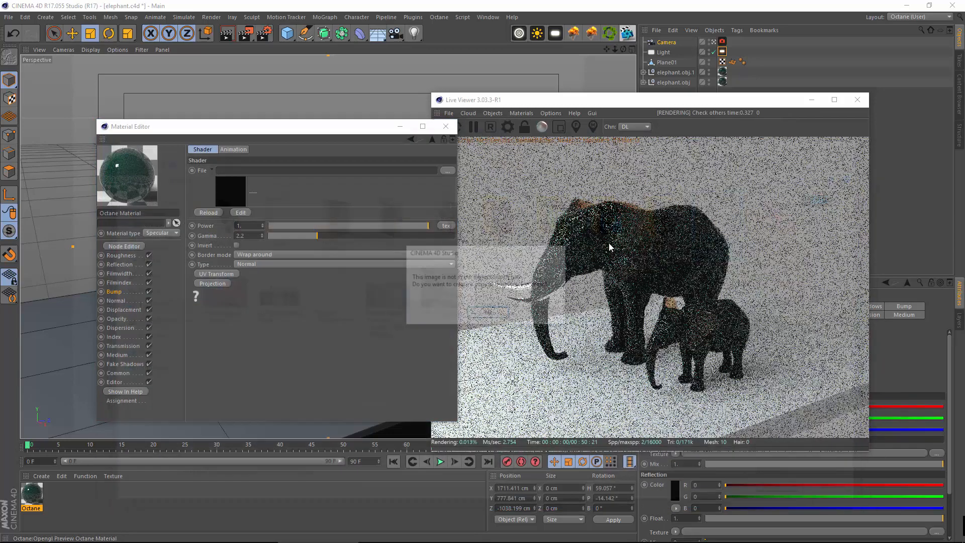
pyautogui.click(528, 318)
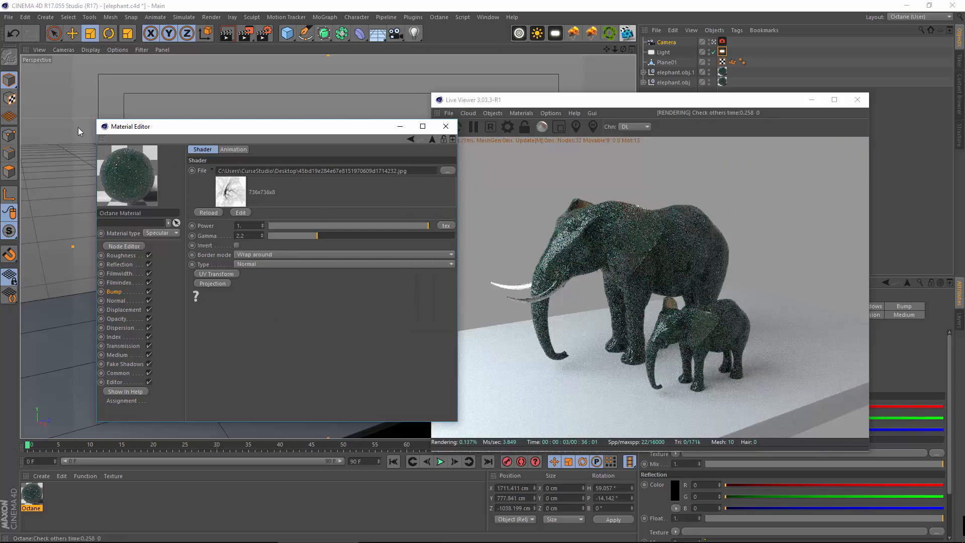
# Set the bump image texture's power to 10.
pyautogui.moveTo(606, 106); pyautogui.dragTo(636, 103)
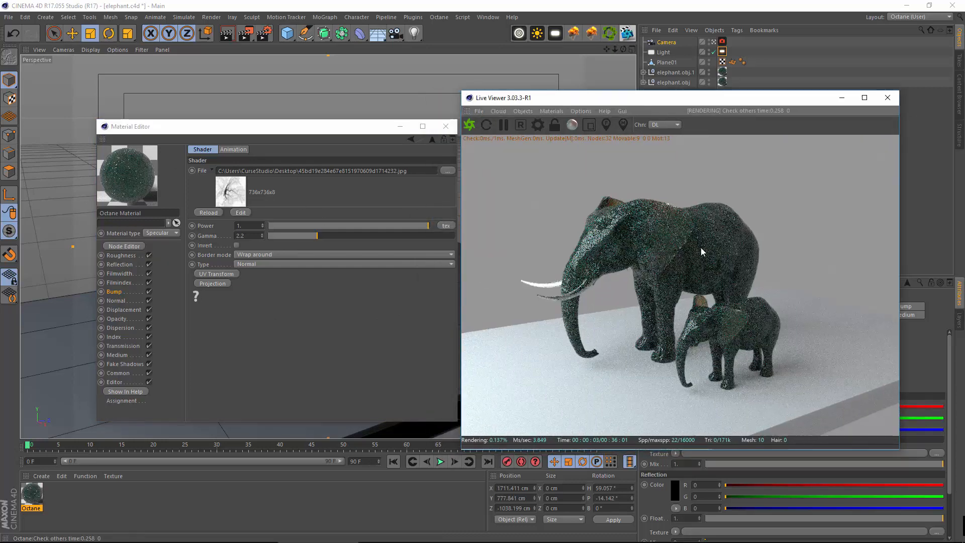
pyautogui.doubleClick(248, 225)
pyautogui.write('10')
pyautogui.press('Return')
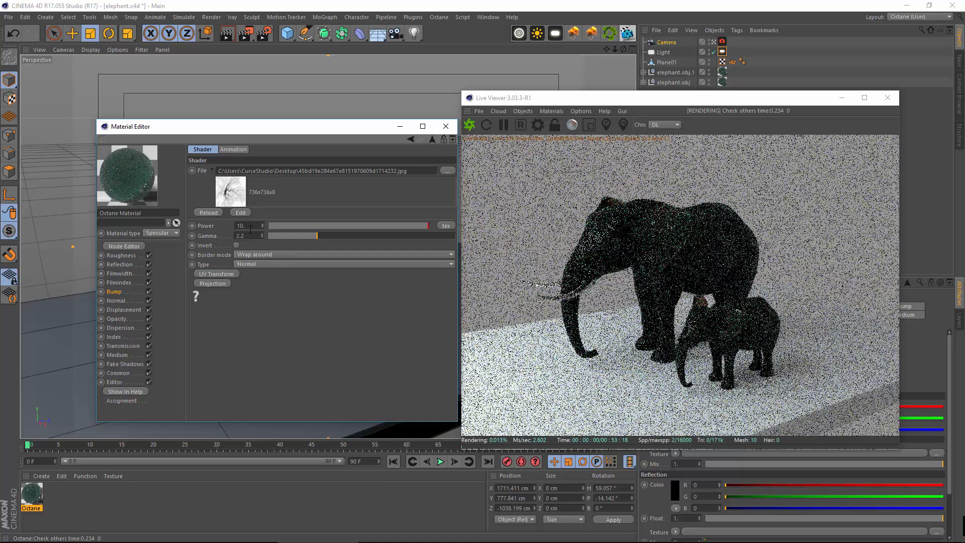
# Increase the bump image texture's power to 50.
pyautogui.moveTo(250, 228); pyautogui.dragTo(222, 226)
pyautogui.write('50')
pyautogui.press('Return')
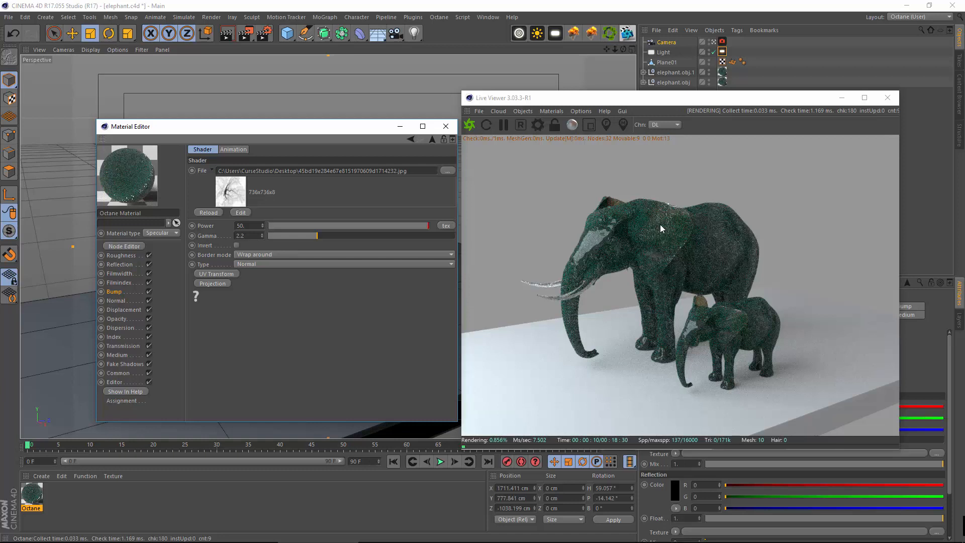
# Disable the material's bump channel and clear its image texture.
pyautogui.click(149, 292)
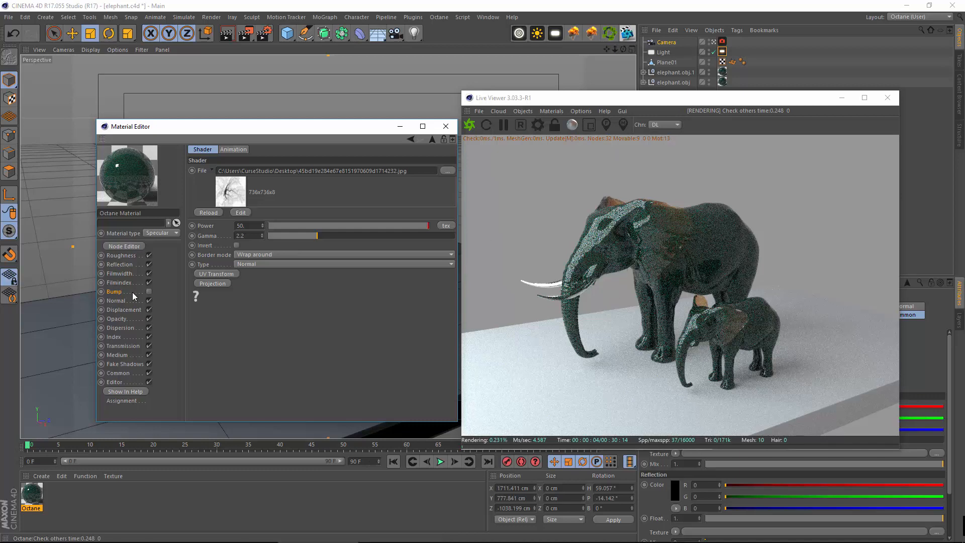
pyautogui.click(114, 291)
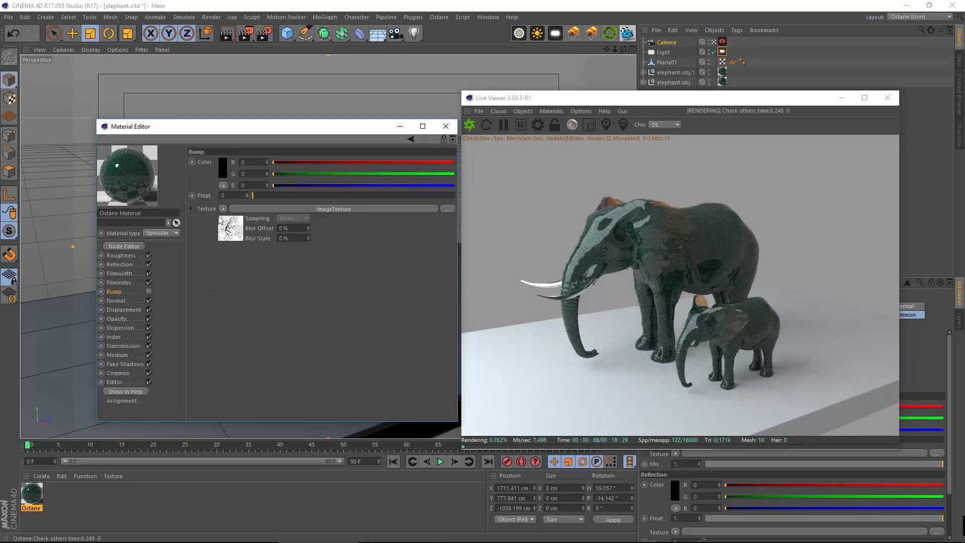
pyautogui.click(221, 208)
pyautogui.click(231, 219)
# Raise the scattering medium's density to the maximum of 1000.
pyautogui.click(127, 346)
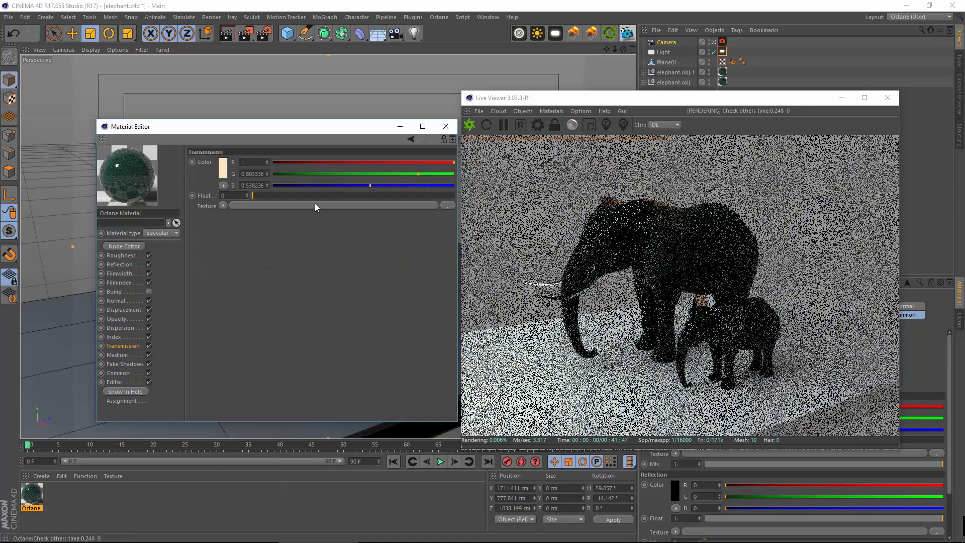
pyautogui.click(121, 354)
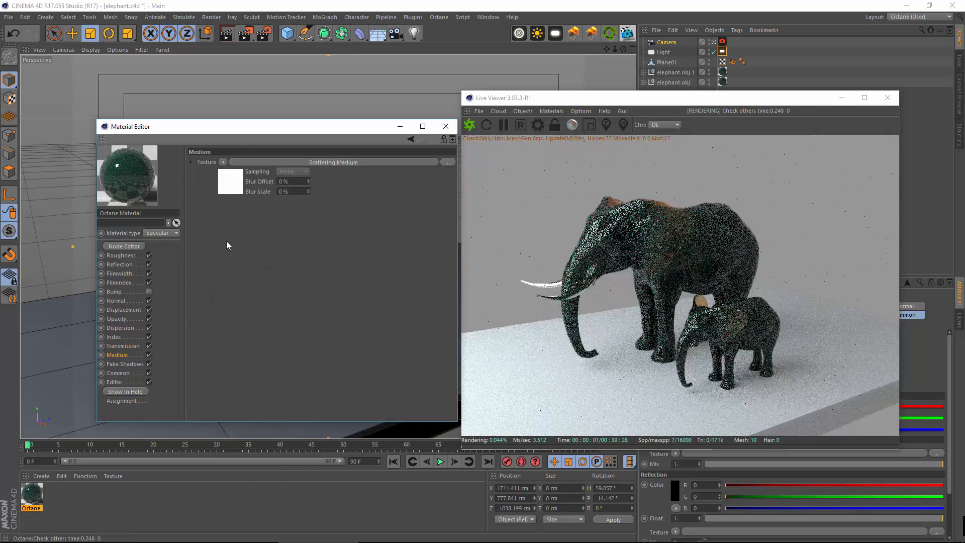
pyautogui.click(327, 162)
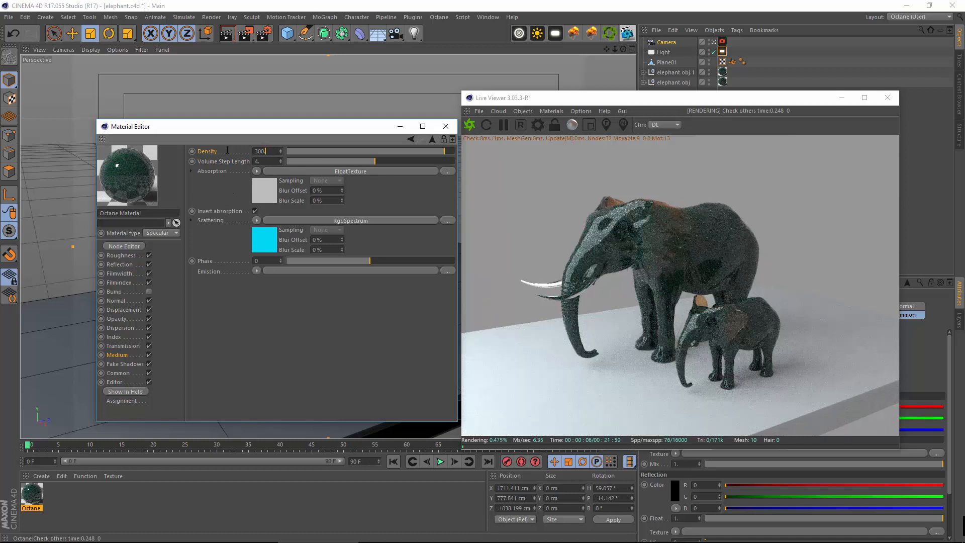
pyautogui.press('Return')
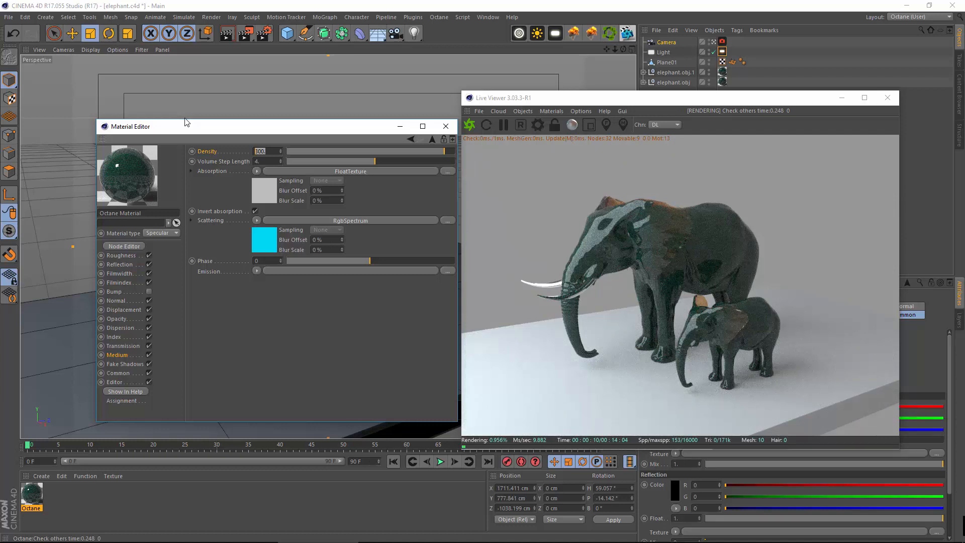
pyautogui.write('5')
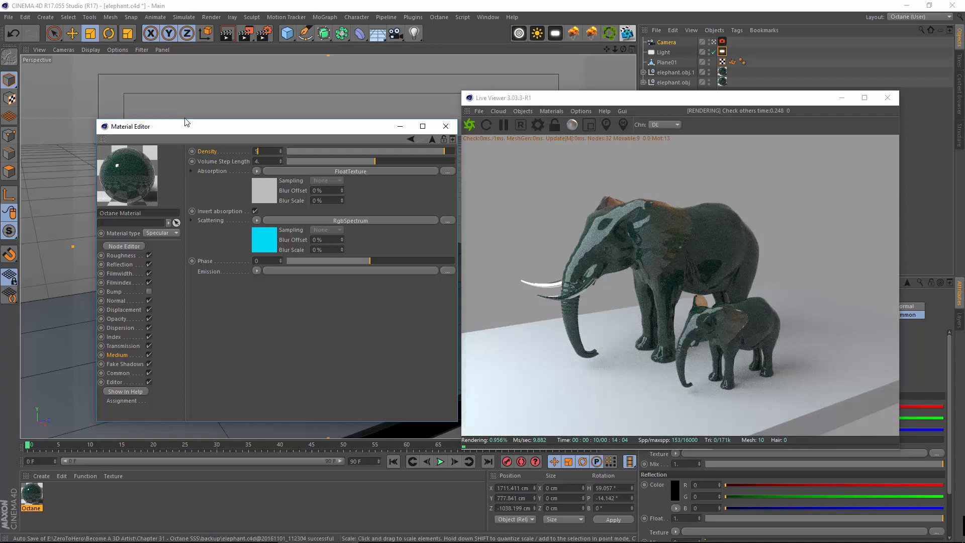
pyautogui.write('000')
pyautogui.press('Return')
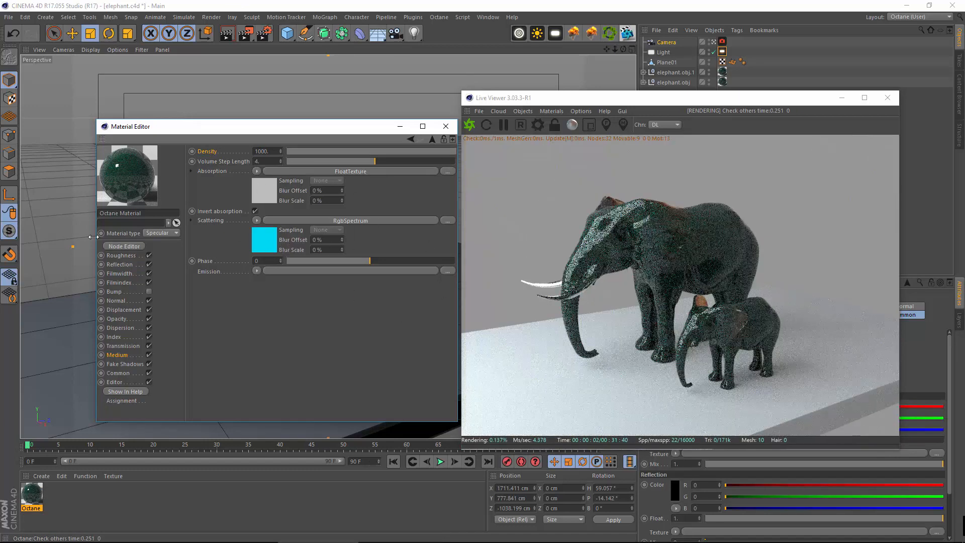
# Set the material's roughness float to about 0.24.
pyautogui.click(119, 255)
pyautogui.click(284, 195)
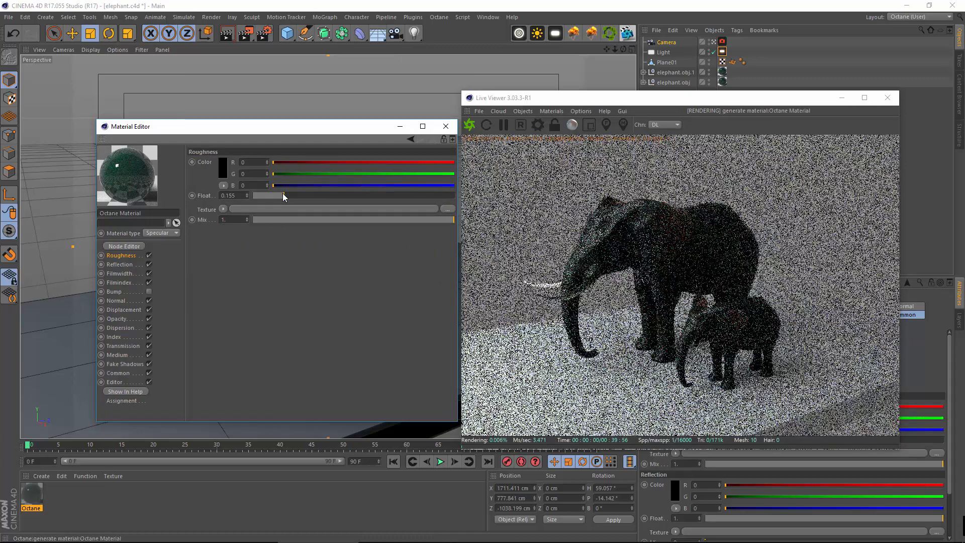
pyautogui.moveTo(286, 197); pyautogui.dragTo(300, 195)
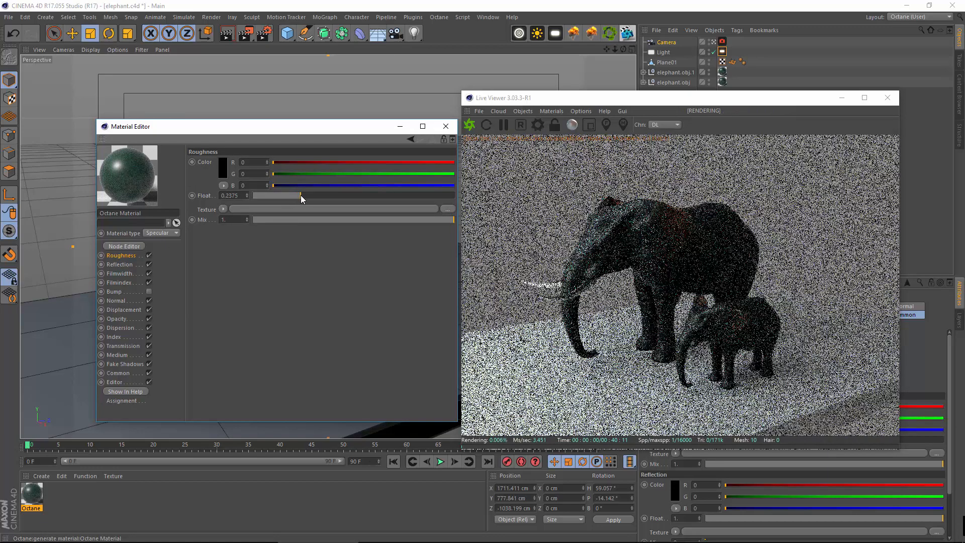
# Change the medium's scattering colour to a warm yellow with hue 49° and about 64% saturation.
pyautogui.click(123, 346)
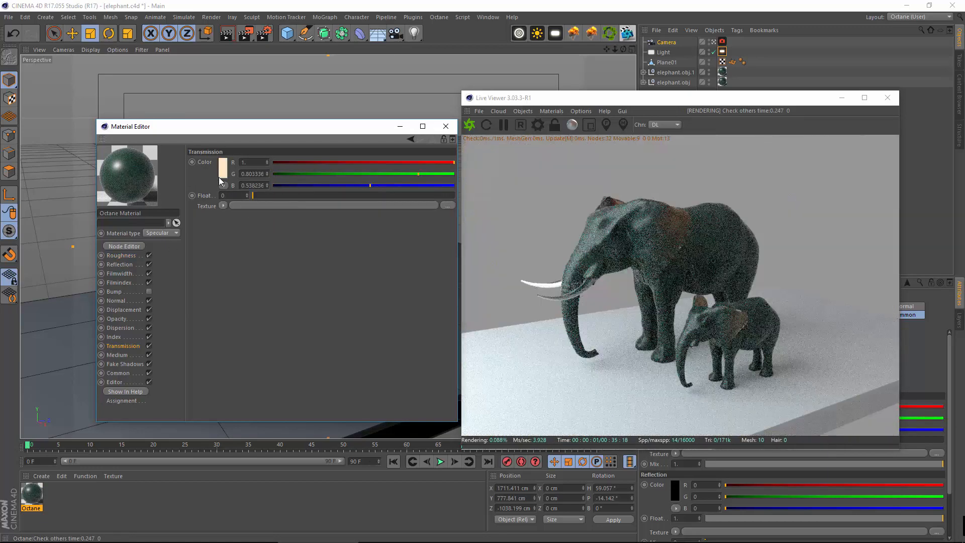
pyautogui.click(120, 354)
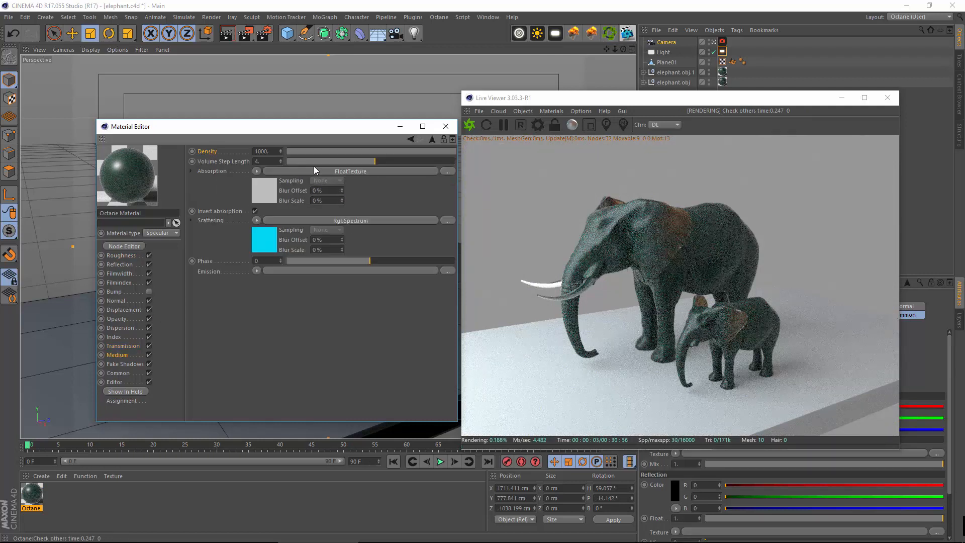
pyautogui.click(306, 221)
pyautogui.click(218, 160)
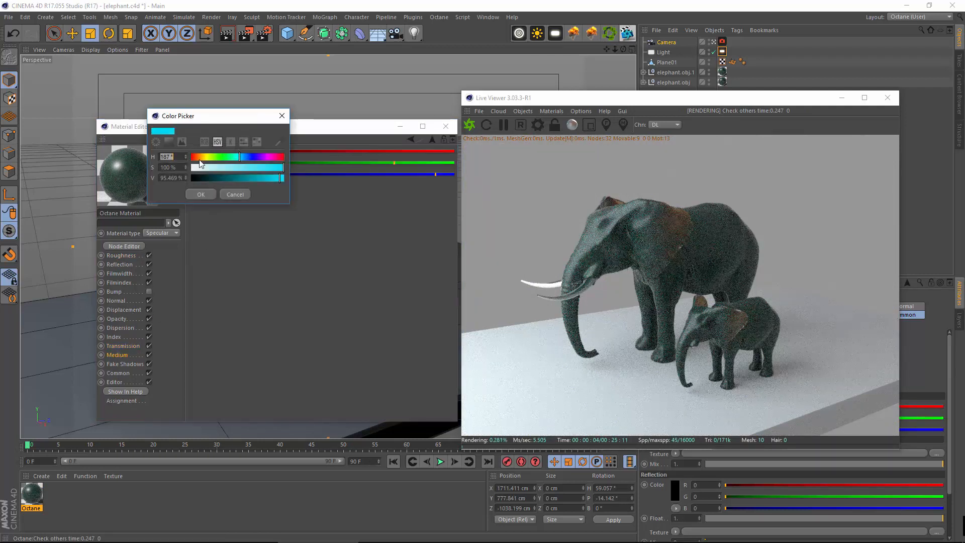
pyautogui.click(206, 158)
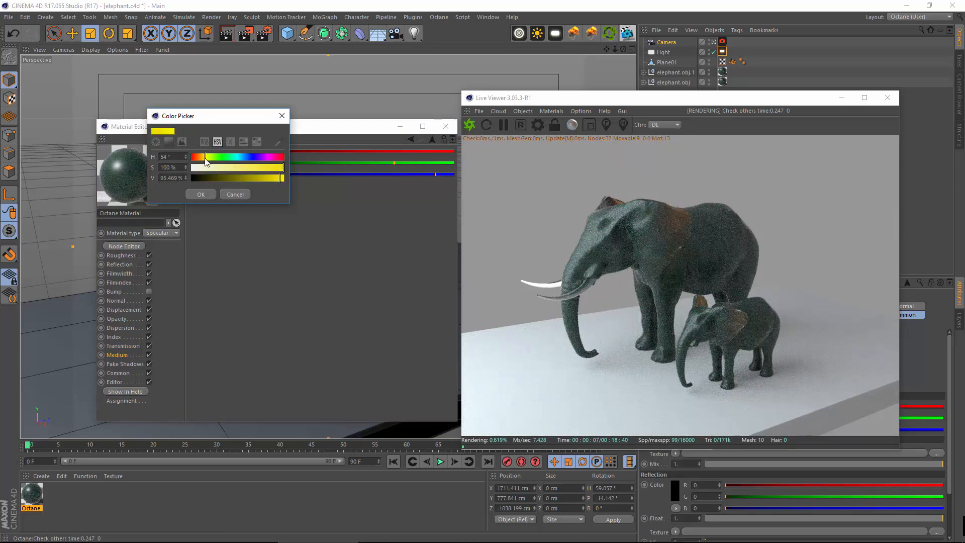
pyautogui.click(203, 158)
pyautogui.click(204, 158)
pyautogui.moveTo(260, 170); pyautogui.dragTo(253, 169)
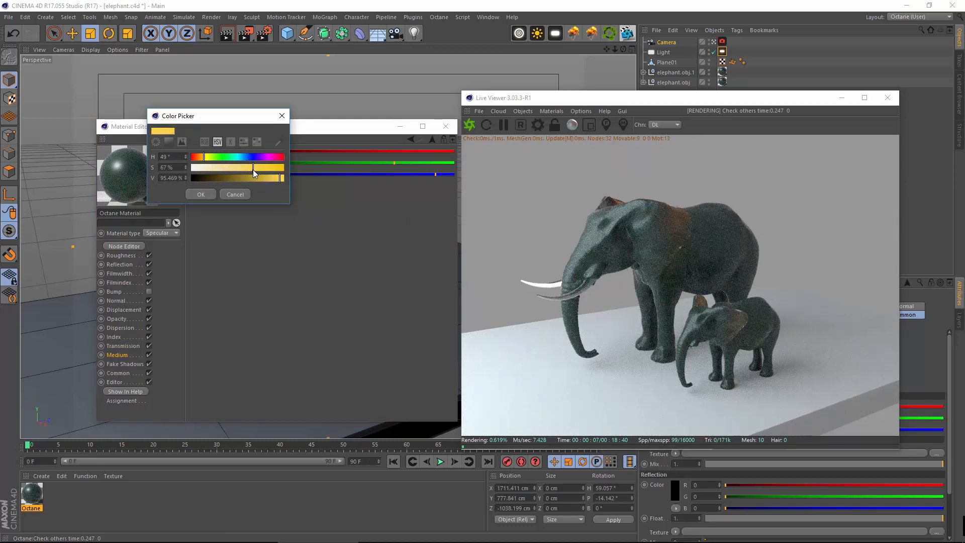
pyautogui.click(201, 194)
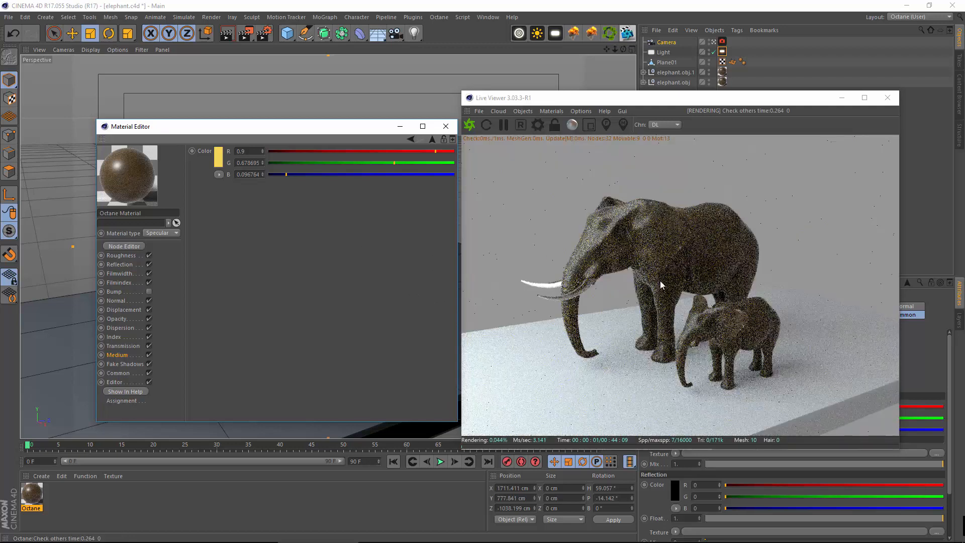
# Shift the material's transmission colour to a pale yellow with a hue of 58°.
pyautogui.click(125, 346)
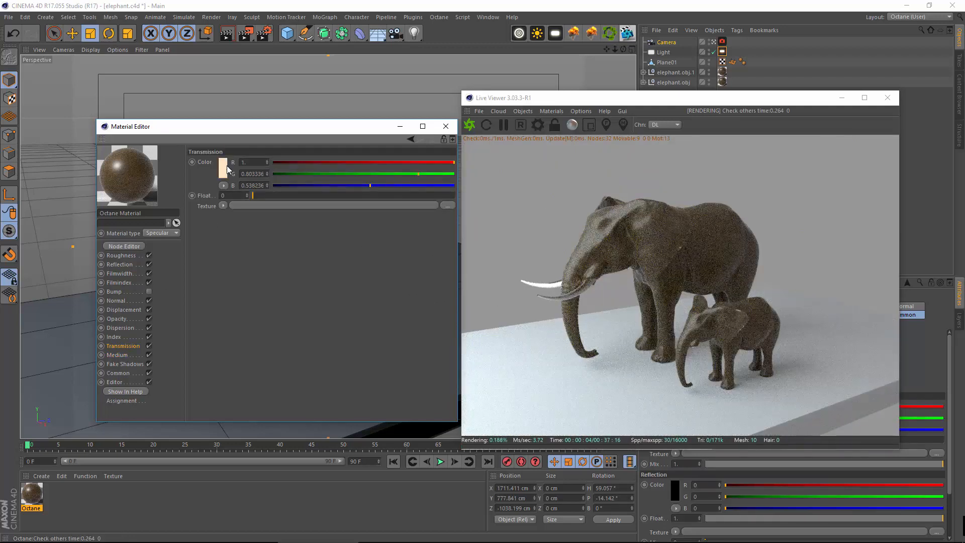
pyautogui.click(221, 164)
pyautogui.click(228, 176)
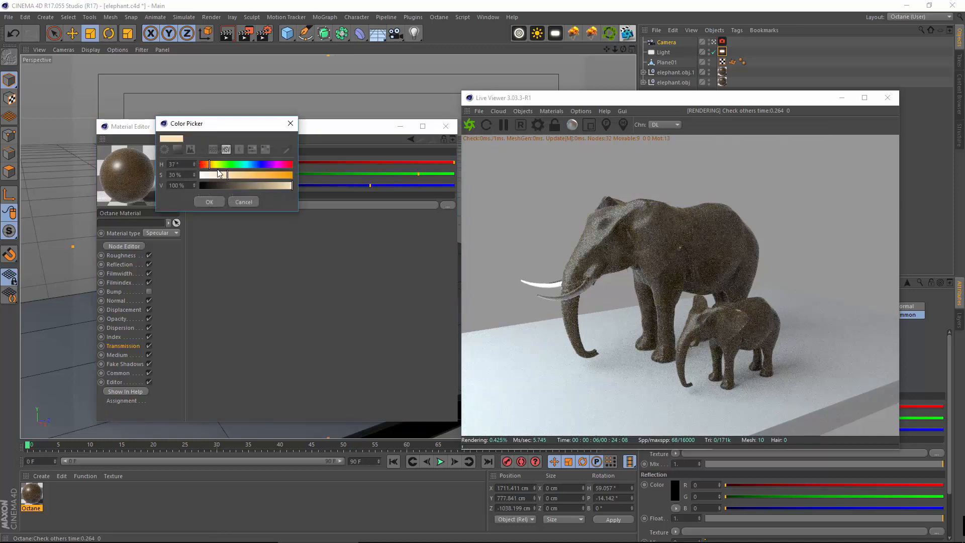
pyautogui.moveTo(211, 164); pyautogui.dragTo(219, 168)
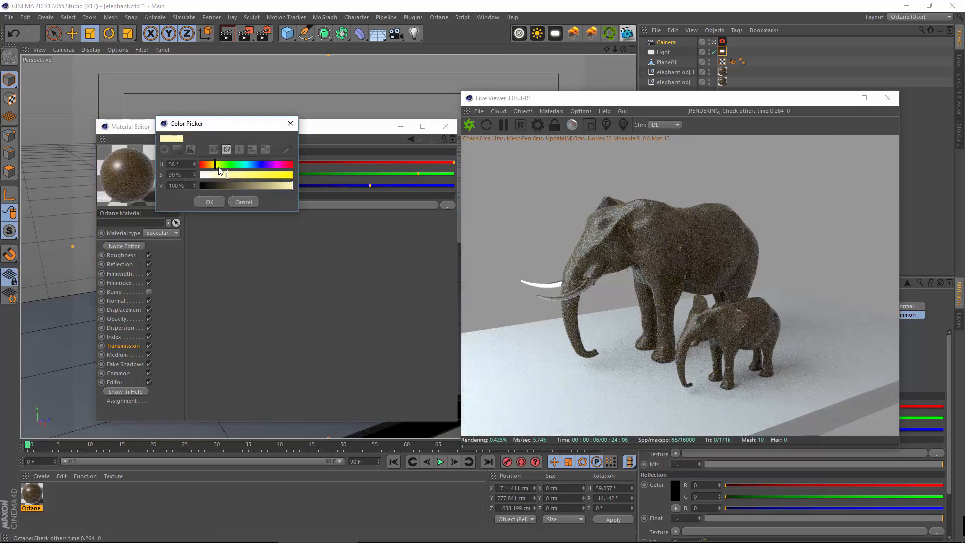
pyautogui.click(209, 201)
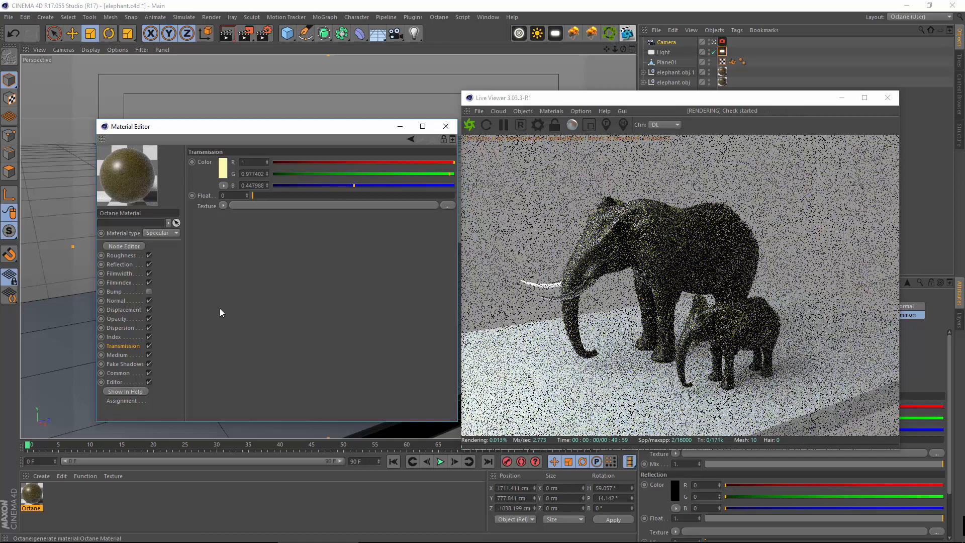
# Set the scattering medium's density to 200.
pyautogui.click(113, 355)
pyautogui.click(333, 163)
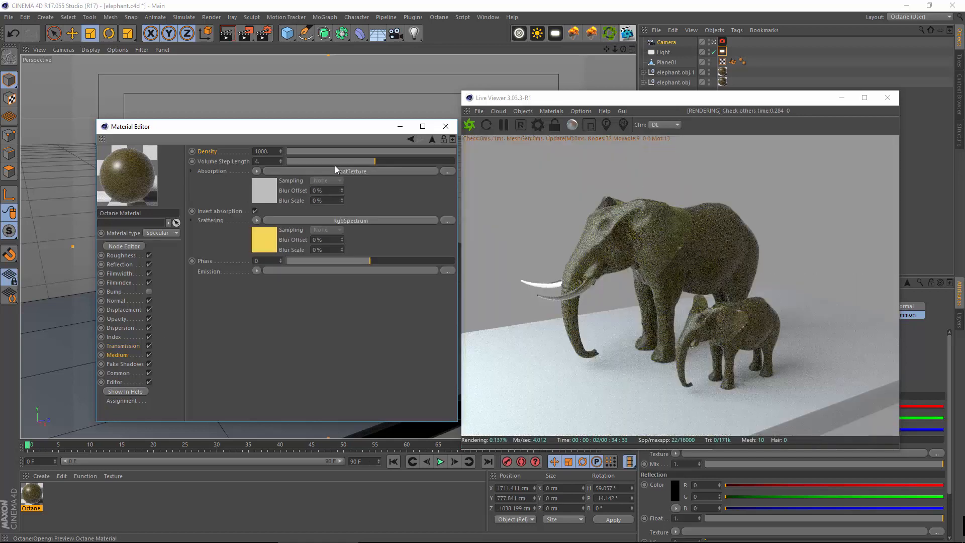
pyautogui.click(273, 151)
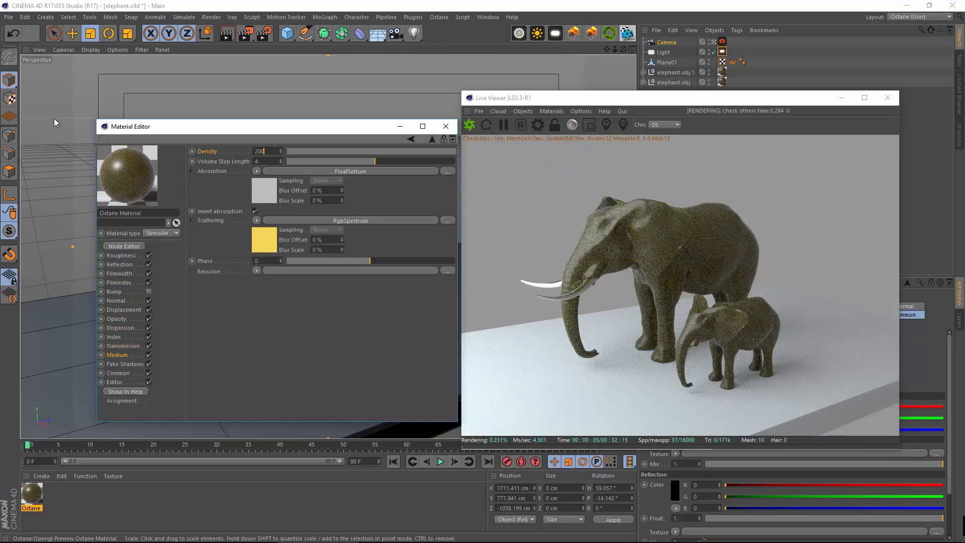
pyautogui.write('200')
pyautogui.press('Return')
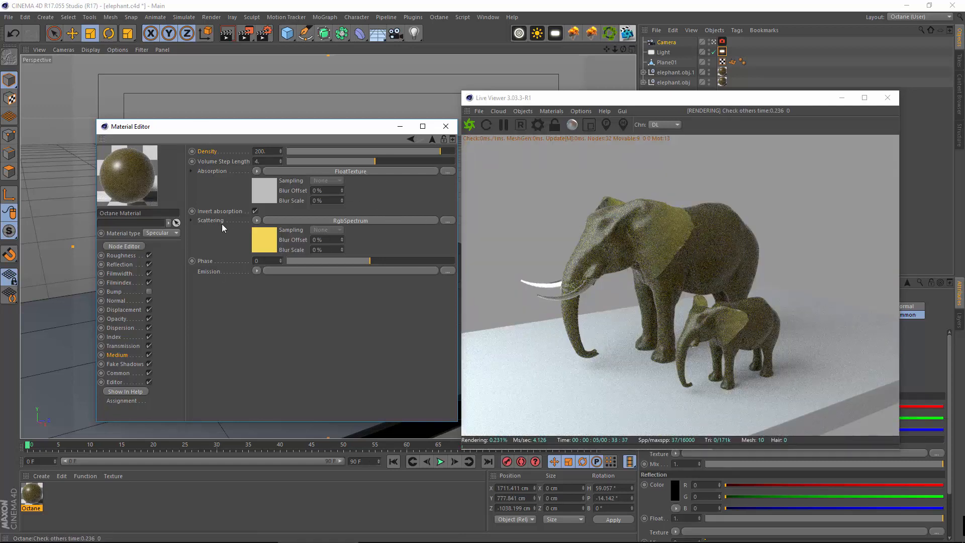
# Change the medium's scattering colour to green, about RGB 0.129, 0.9, 0.097.
pyautogui.click(274, 237)
pyautogui.click(218, 161)
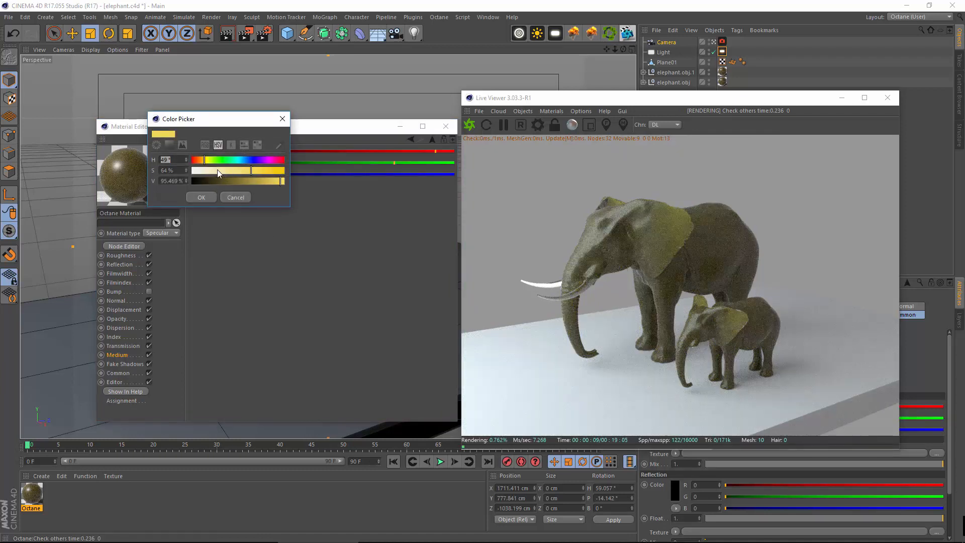
pyautogui.click(221, 160)
pyautogui.click(209, 197)
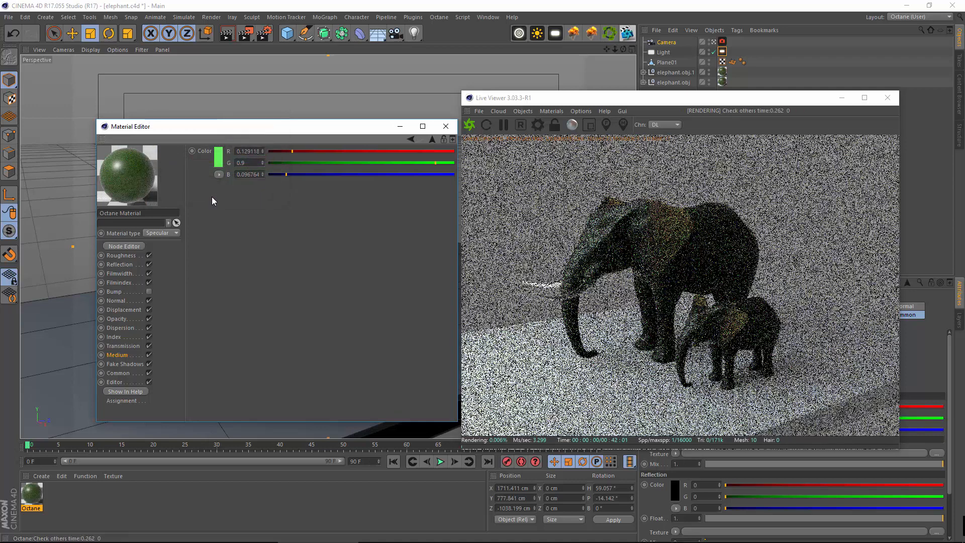
# Set the medium's scattering colour to a soft yellow with hue 53° and 55% saturation.
pyautogui.click(411, 139)
pyautogui.click(258, 231)
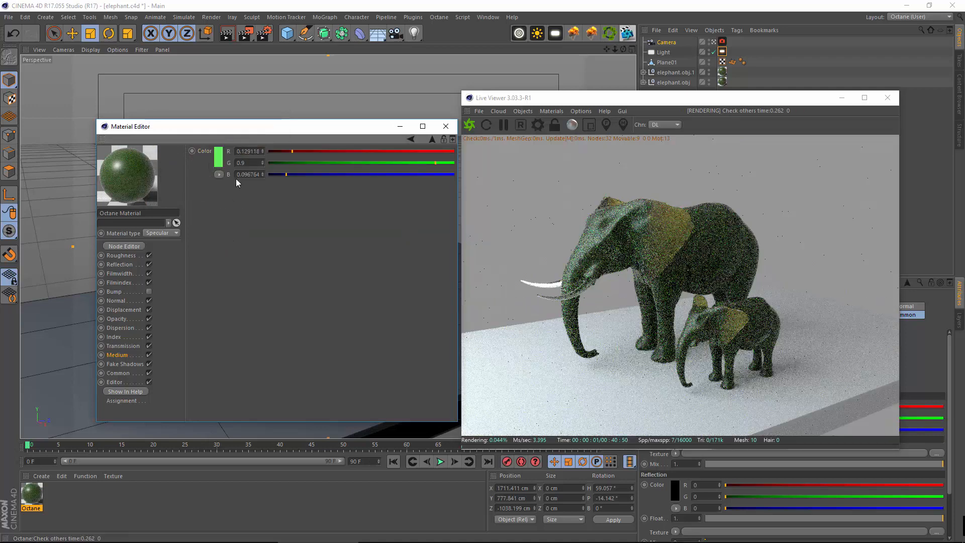
pyautogui.click(218, 160)
pyautogui.click(205, 155)
pyautogui.click(211, 165)
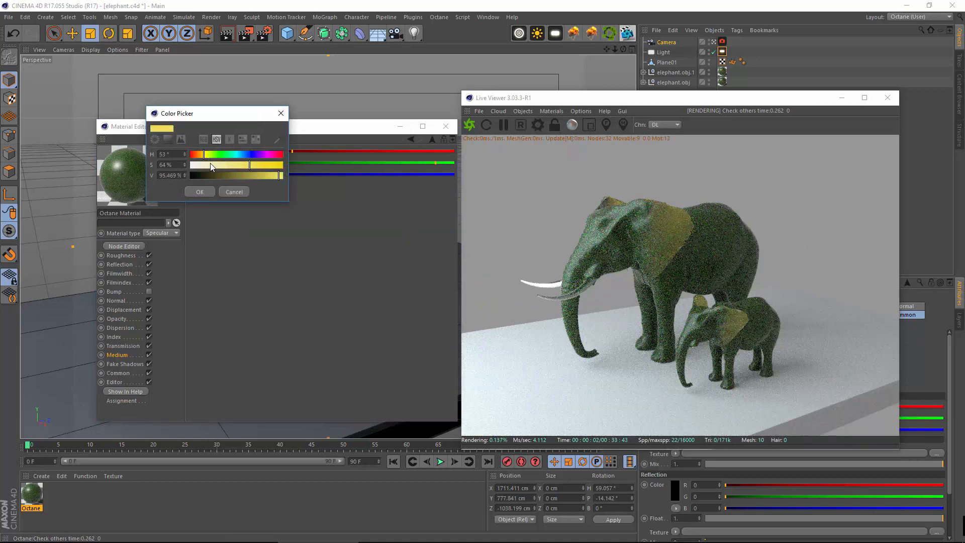
pyautogui.moveTo(237, 168); pyautogui.dragTo(241, 169)
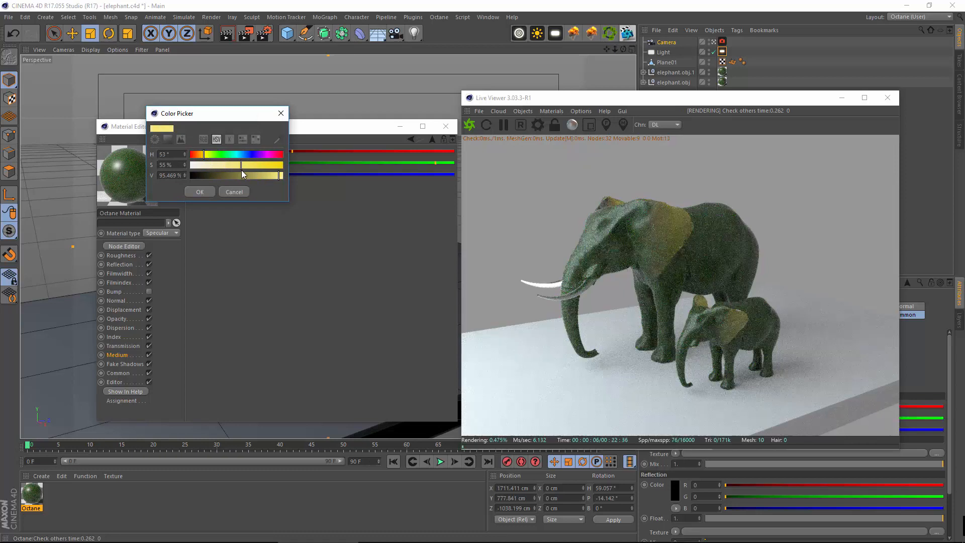
pyautogui.click(194, 191)
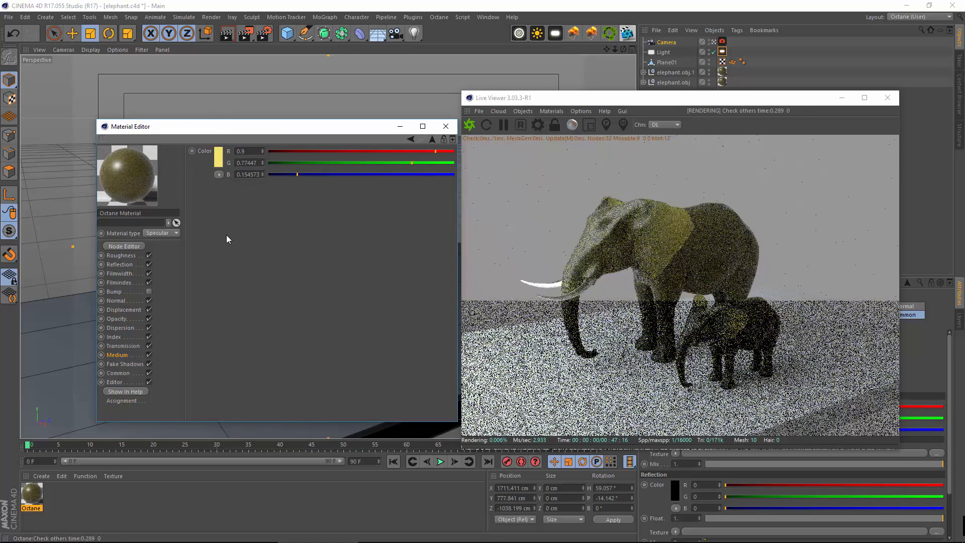
# Increase the transmission colour's saturation to a strong yellow, about RGB 1, 0.939, 0.027.
pyautogui.click(123, 346)
pyautogui.click(220, 170)
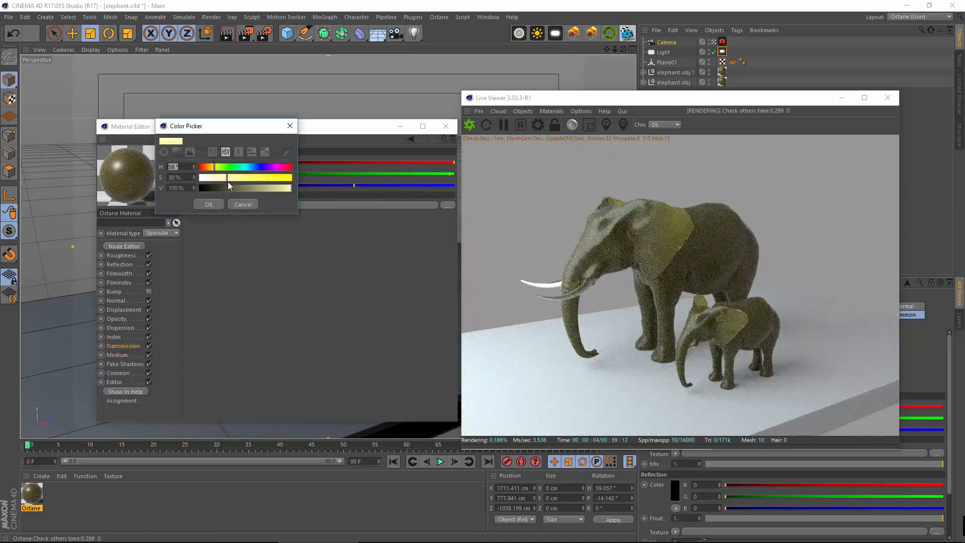
pyautogui.moveTo(275, 179); pyautogui.dragTo(290, 179)
pyautogui.click(213, 204)
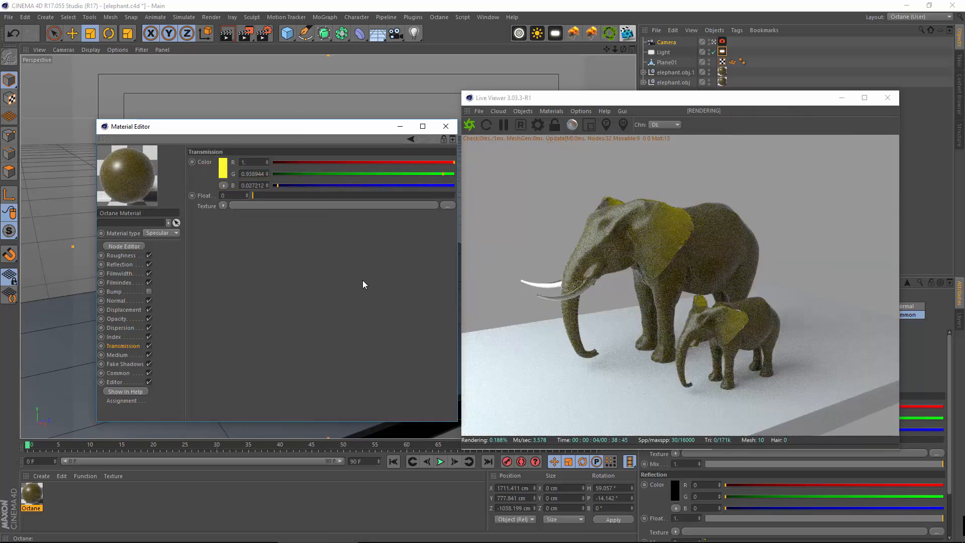
# Check the scattering medium's settings, and close the Material Editor and the Live Viewer.
pyautogui.click(116, 354)
pyautogui.click(340, 162)
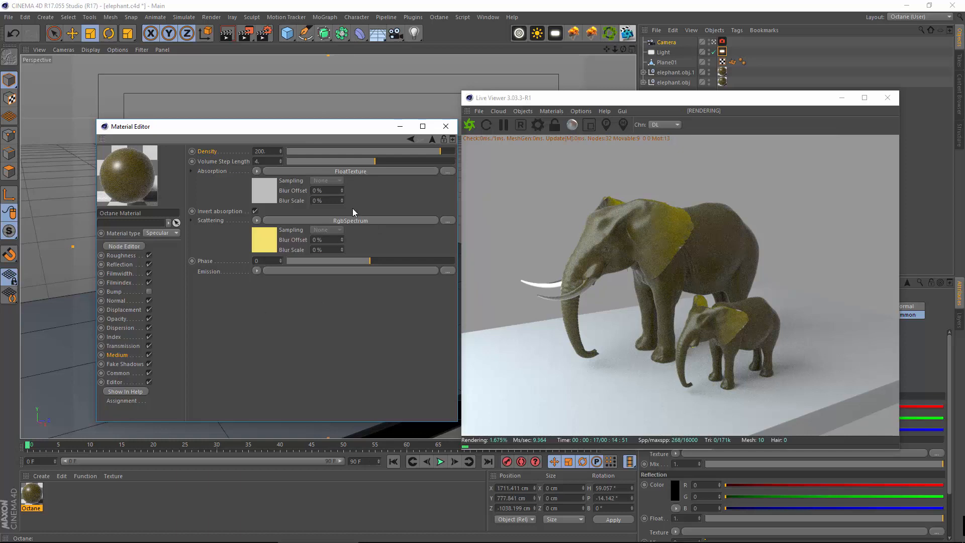
pyautogui.click(446, 127)
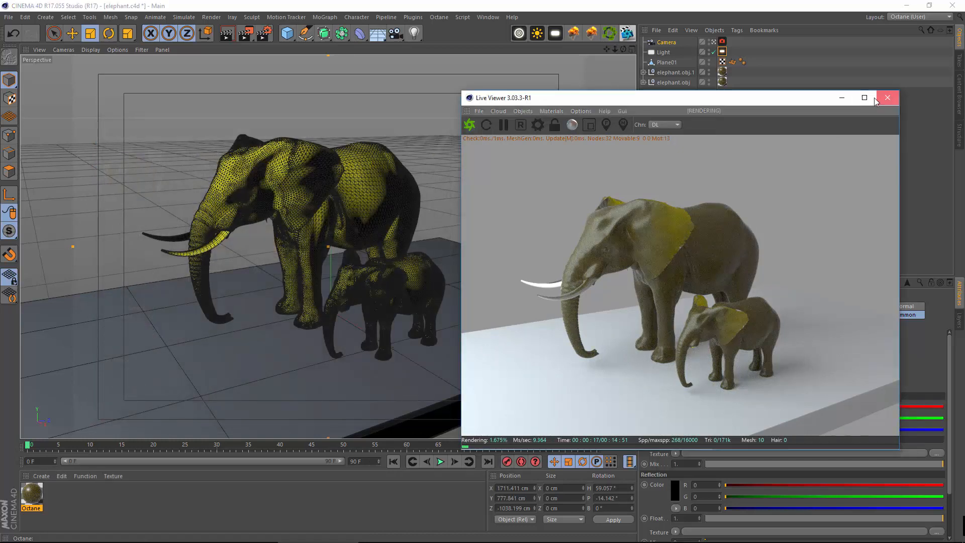
pyautogui.click(877, 103)
# Delete both elephant objects, Plane01 and the light from the scene, keeping only the camera.
pyautogui.keyDown('alt'); pyautogui.moveTo(445, 302); pyautogui.dragTo(417, 271); pyautogui.keyUp('alt')
pyautogui.click(673, 80)
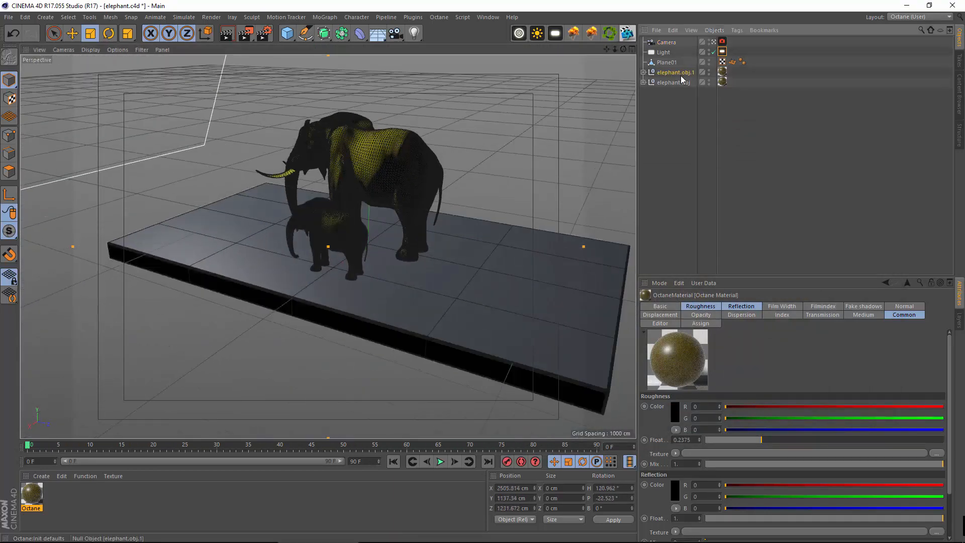
pyautogui.press('Delete')
pyautogui.click(671, 73)
pyautogui.press('Delete')
pyautogui.click(669, 61)
pyautogui.press('Delete')
pyautogui.click(652, 52)
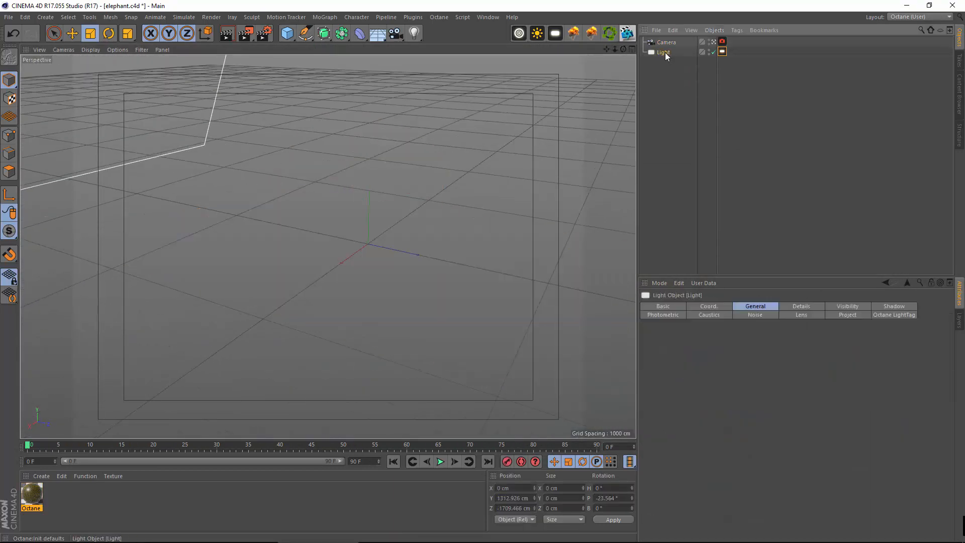
pyautogui.press('Delete')
# Add a sphere to the scene and set its segments to 60.
pyautogui.keyDown('alt'); pyautogui.moveTo(374, 166); pyautogui.dragTo(298, 165); pyautogui.keyUp('alt')
pyautogui.moveTo(287, 33); pyautogui.dragTo(498, 70)
pyautogui.doubleClick(707, 338)
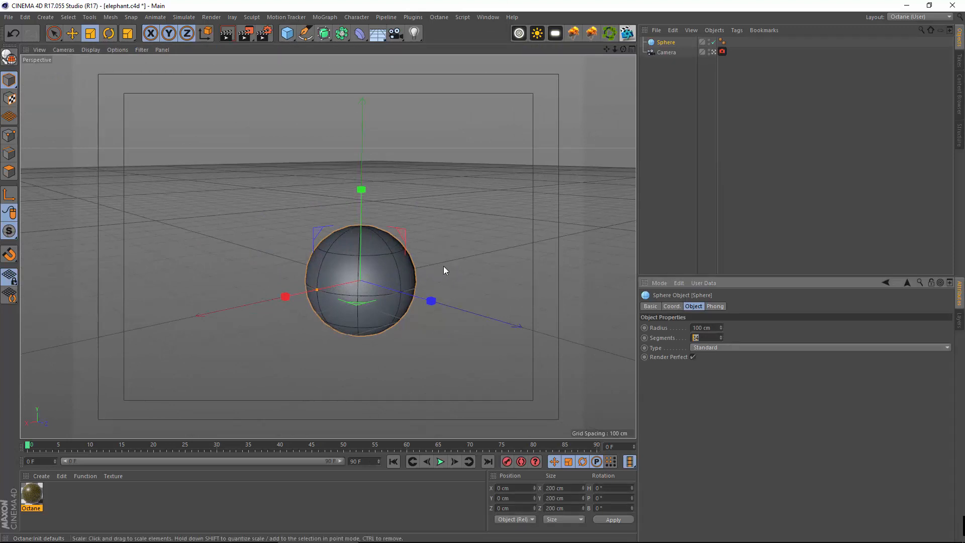
pyautogui.write('60')
pyautogui.press('Return')
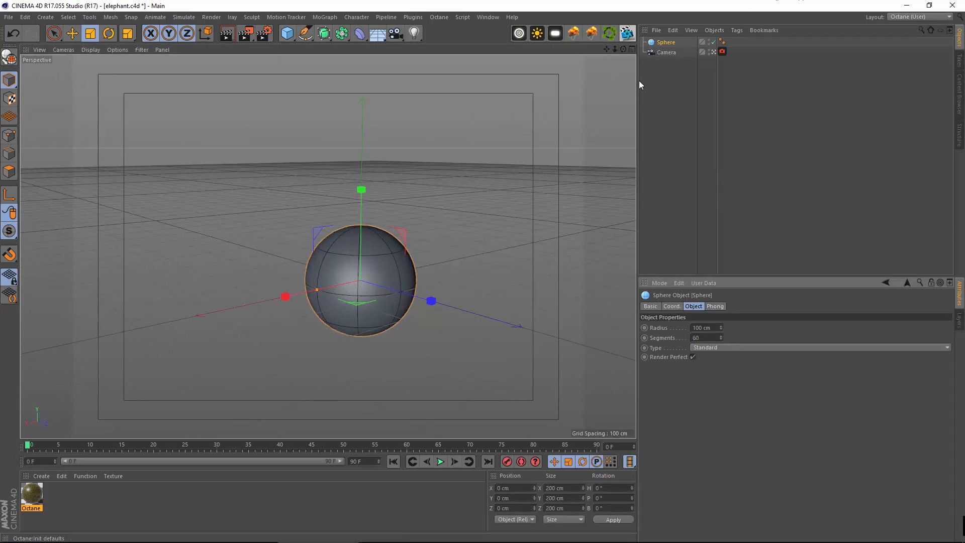
# Make the sphere editable, stretch it vertically into an egg shape, and scale it down to about 3.2 x 5.37 x 3.2 cm.
pyautogui.press('c')
pyautogui.moveTo(361, 190); pyautogui.dragTo(365, 129)
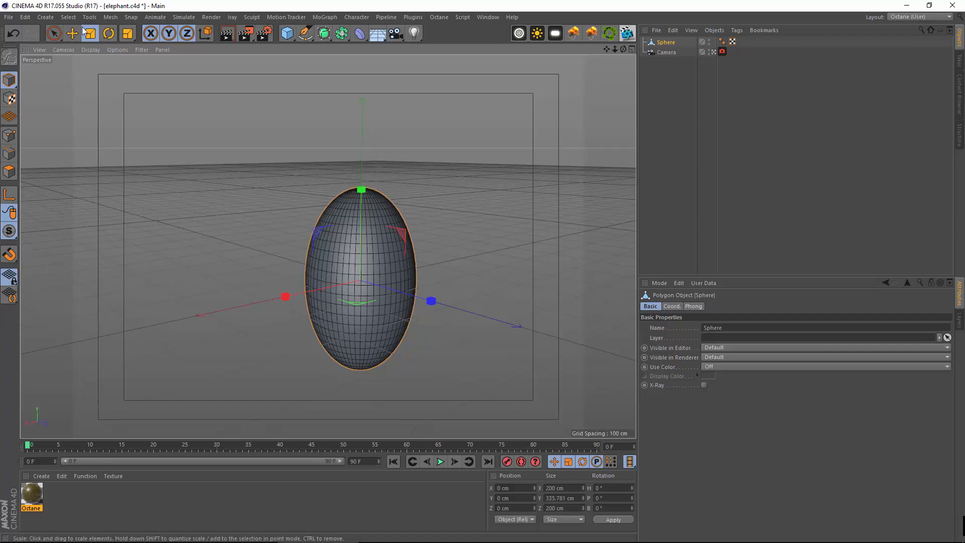
pyautogui.press('t')
pyautogui.moveTo(532, 157); pyautogui.dragTo(151, 281)
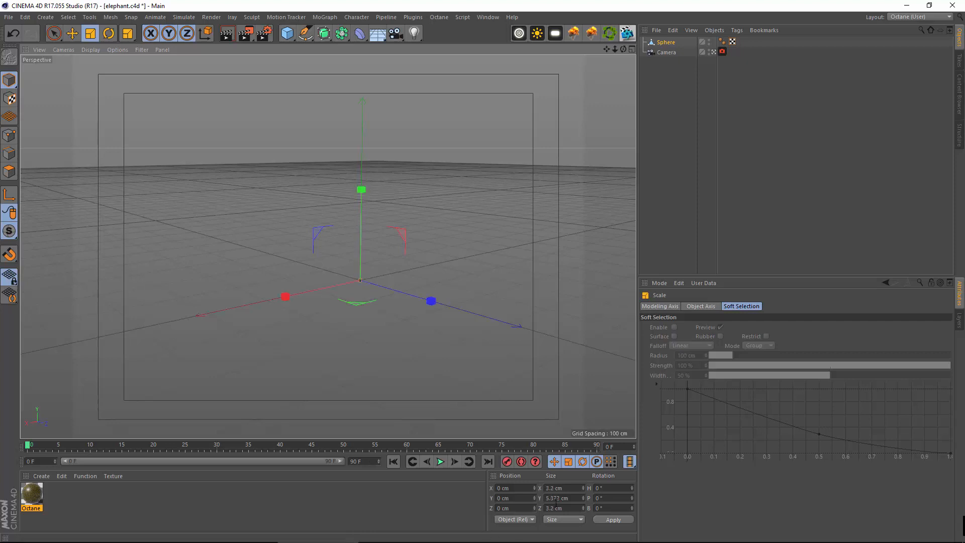
pyautogui.scroll(2, 330, 228)
pyautogui.scroll(8, 415, 362)
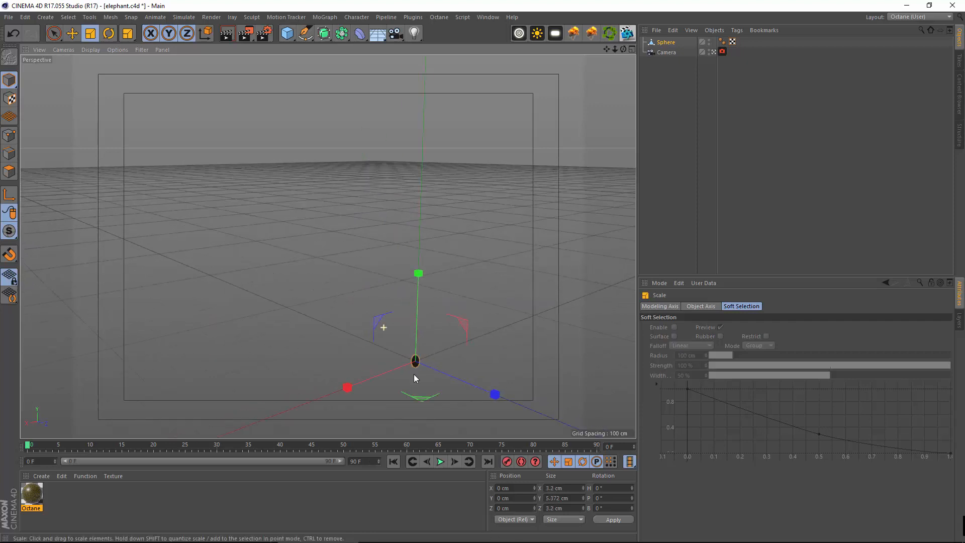
# Clone the egg-shaped sphere with a MoGraph Cloner in Grid Array mode with render instances enabled.
pyautogui.click(324, 17)
pyautogui.moveTo(342, 32)
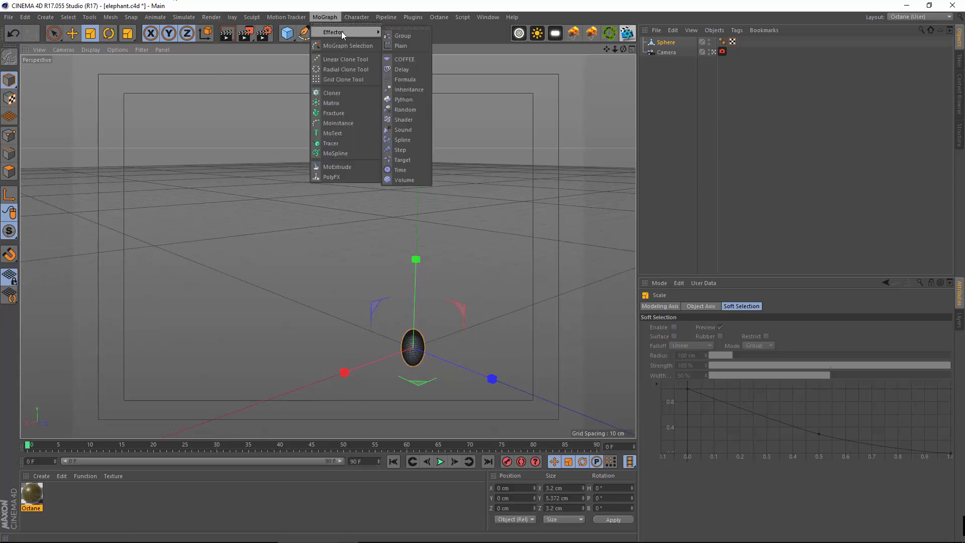
pyautogui.click(344, 94)
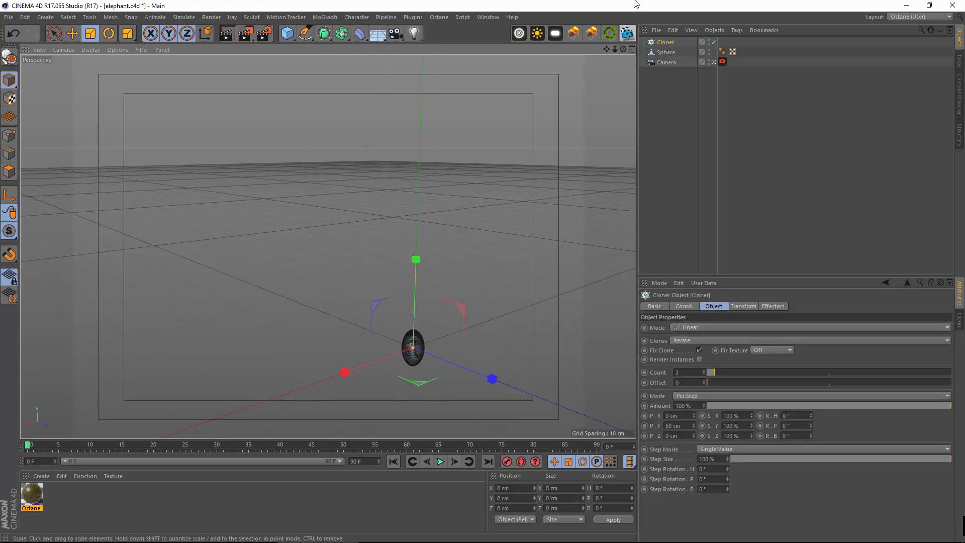
pyautogui.moveTo(666, 53); pyautogui.dragTo(673, 44)
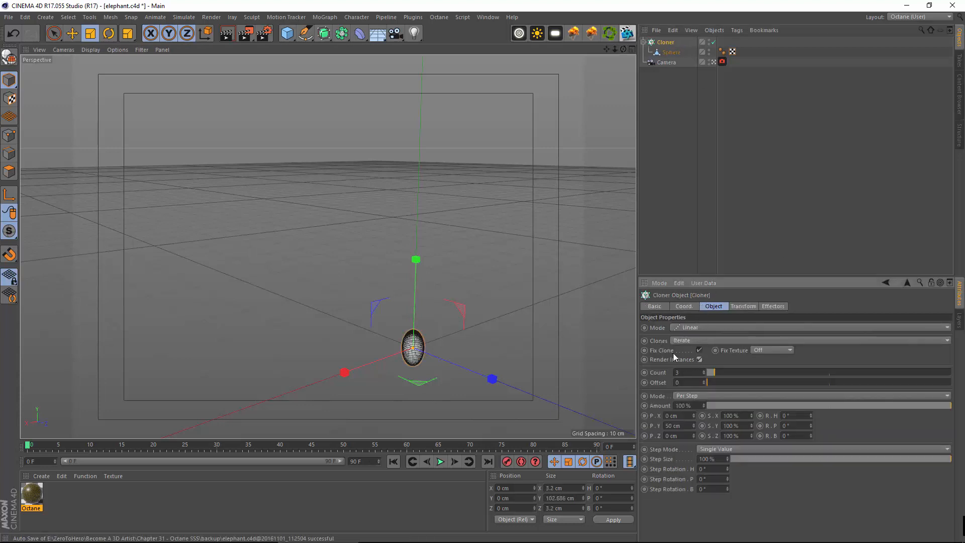
pyautogui.click(698, 327)
pyautogui.click(694, 368)
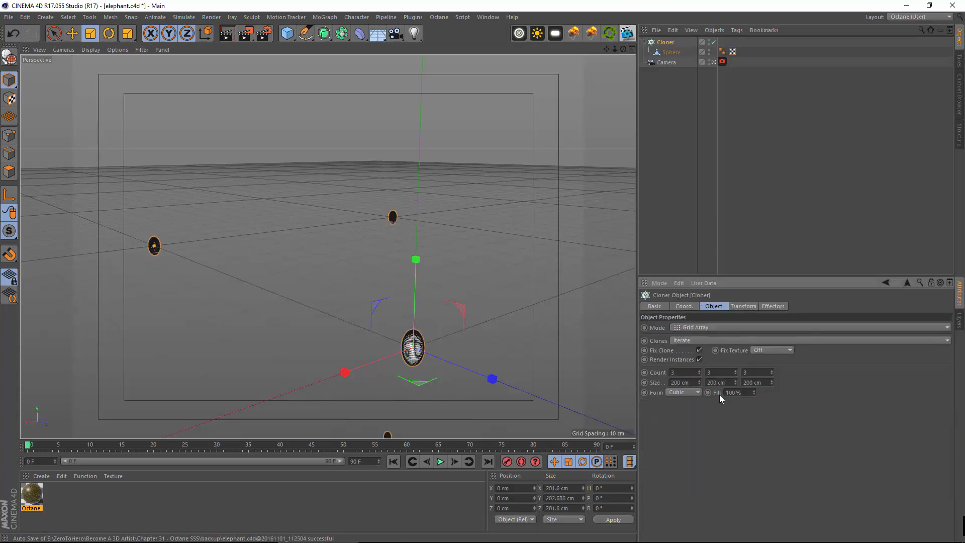
# Set the Cloner's grid count to 5 x 5 x 5 and its size to 16, 26 and 17 cm.
pyautogui.click(698, 371)
pyautogui.click(698, 371)
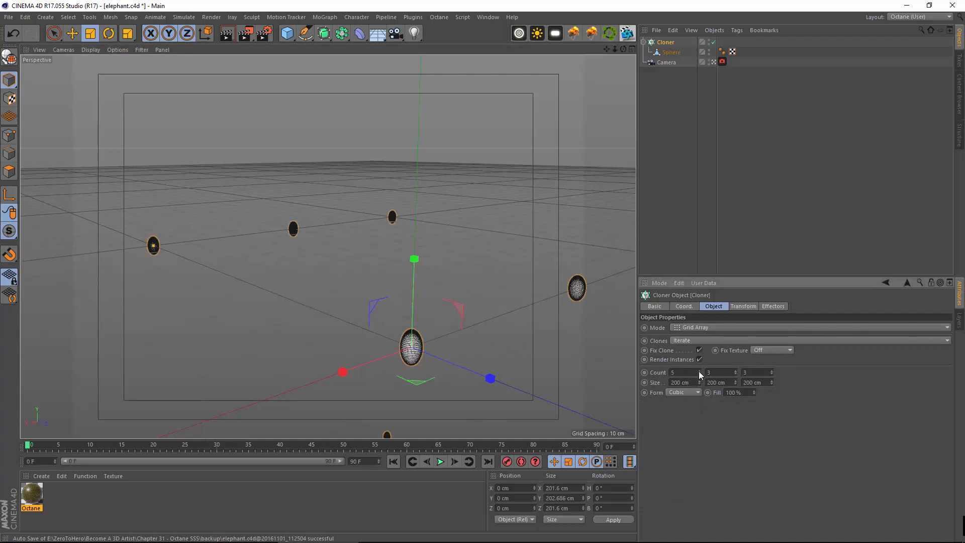
pyautogui.click(735, 370)
pyautogui.click(734, 370)
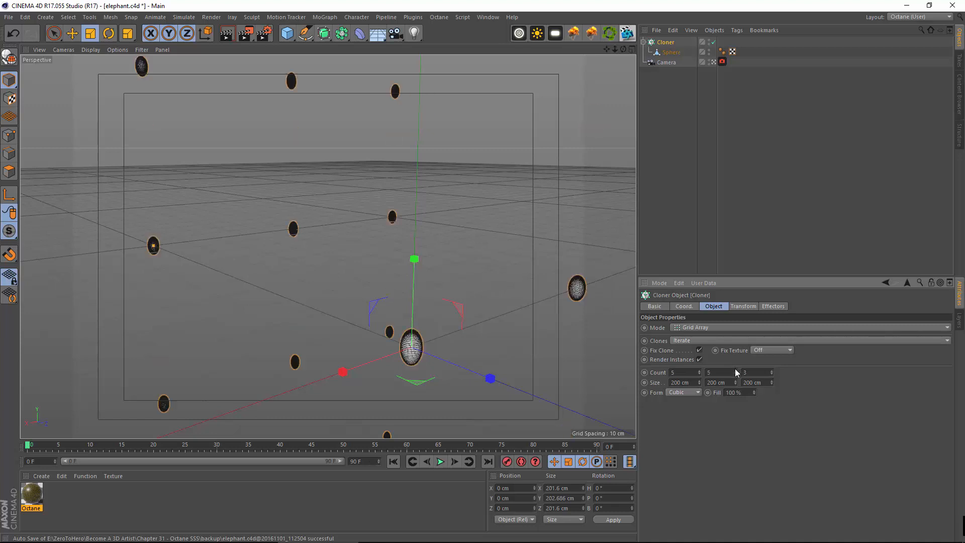
pyautogui.click(772, 371)
pyautogui.click(771, 370)
pyautogui.moveTo(734, 385)
pyautogui.mouseDown()
pyautogui.moveTo(697, 386)
pyautogui.moveTo(694, 398)
pyautogui.mouseUp()
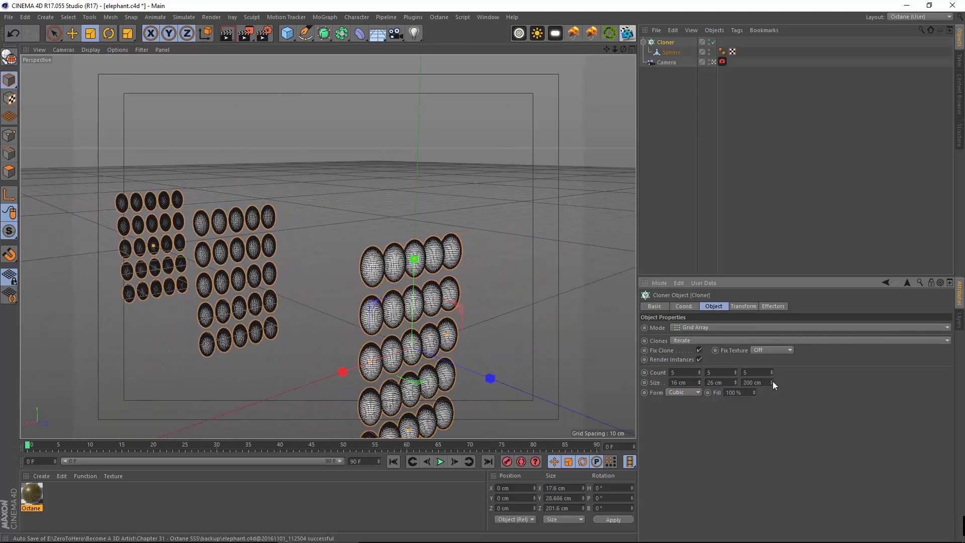
pyautogui.moveTo(772, 383); pyautogui.dragTo(769, 398)
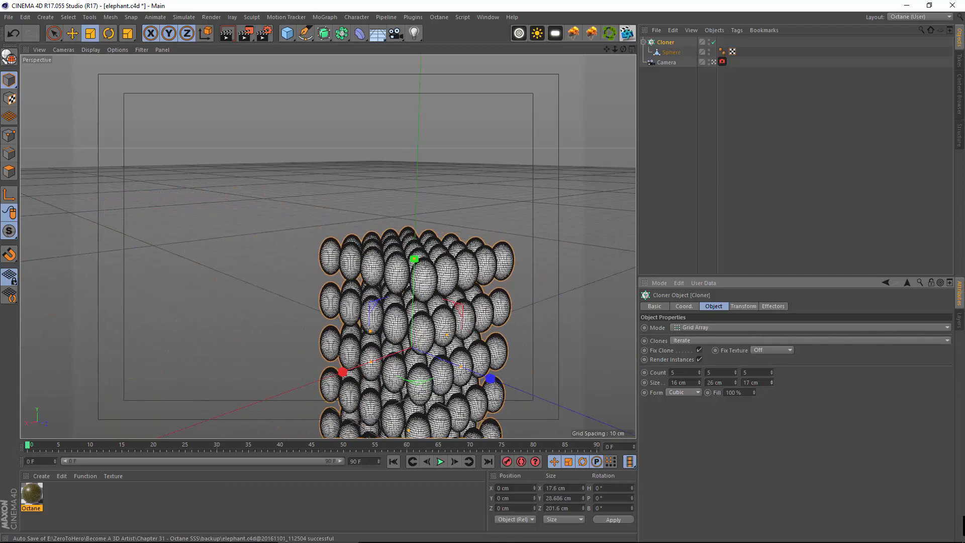
# Add a Random effector to the Cloner.
pyautogui.click(666, 43)
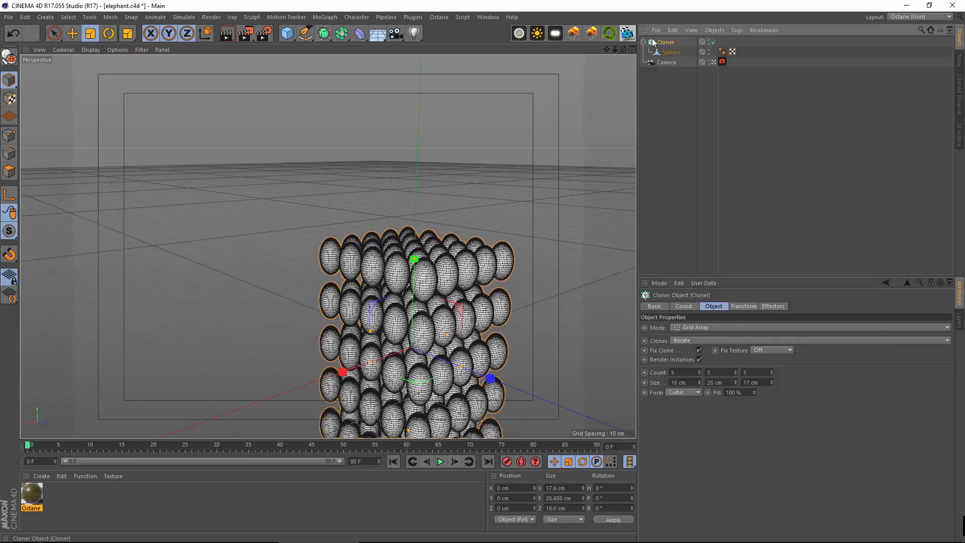
pyautogui.click(327, 17)
pyautogui.moveTo(346, 32)
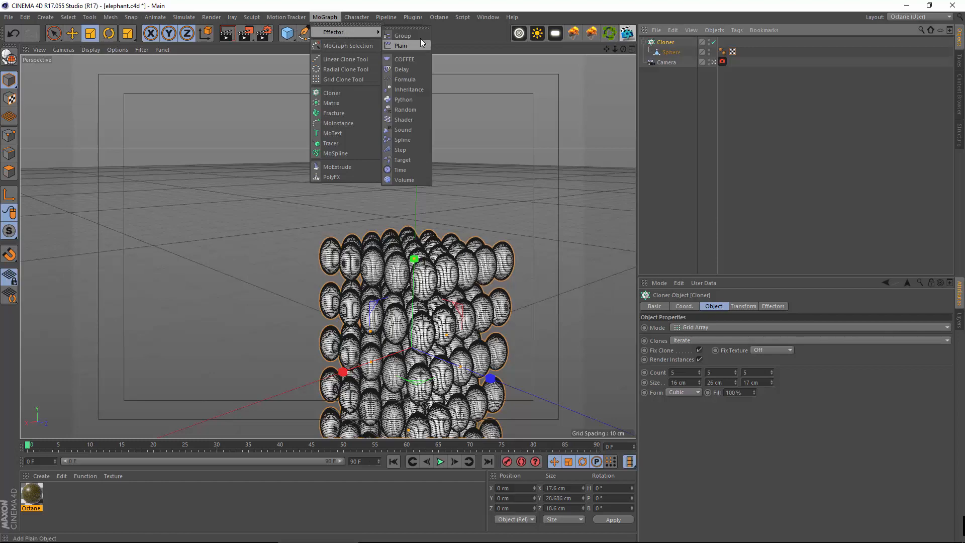
pyautogui.click(404, 110)
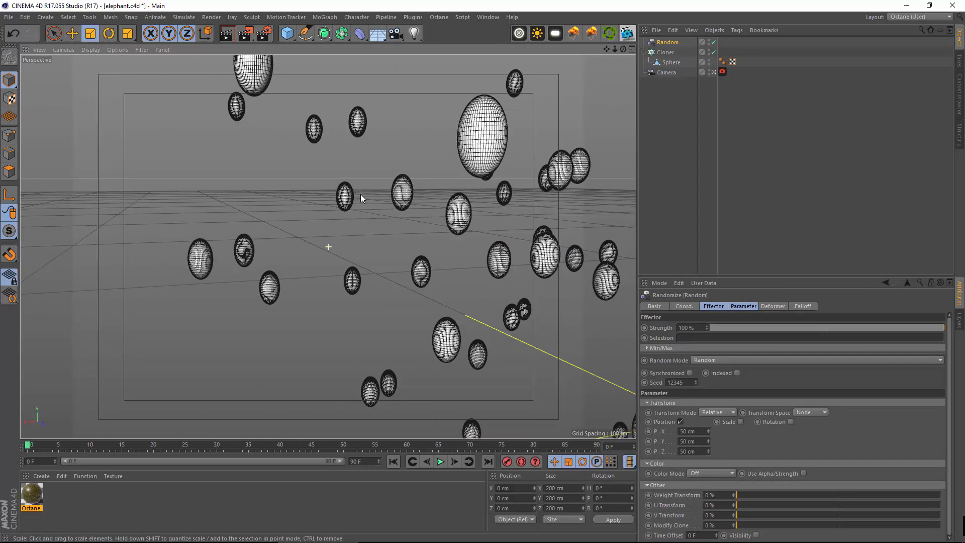
# Reduce the Random effector's position offsets to 14 cm in X, 18 cm in Y and 9 cm in Z.
pyautogui.keyDown('alt'); pyautogui.moveTo(401, 234); pyautogui.dragTo(391, 232, button='right'); pyautogui.keyUp('alt')
pyautogui.moveTo(451, 228)
pyautogui.keyDown('alt'); pyautogui.mouseDown()
pyautogui.moveTo(402, 310)
pyautogui.moveTo(187, 312)
pyautogui.mouseUp(); pyautogui.keyUp('alt')
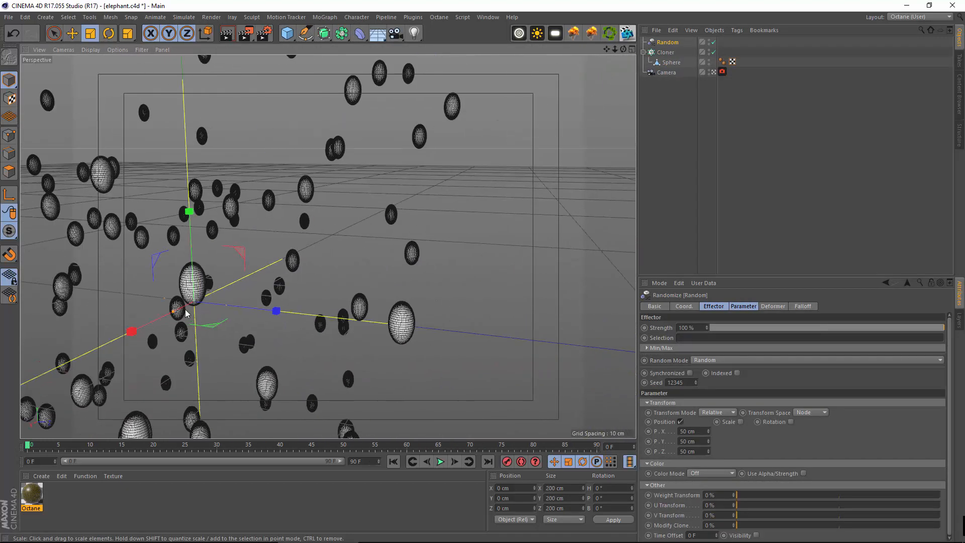
pyautogui.keyDown('alt'); pyautogui.moveTo(370, 266); pyautogui.dragTo(307, 262, button='right'); pyautogui.keyUp('alt')
pyautogui.scroll(6, 322, 275)
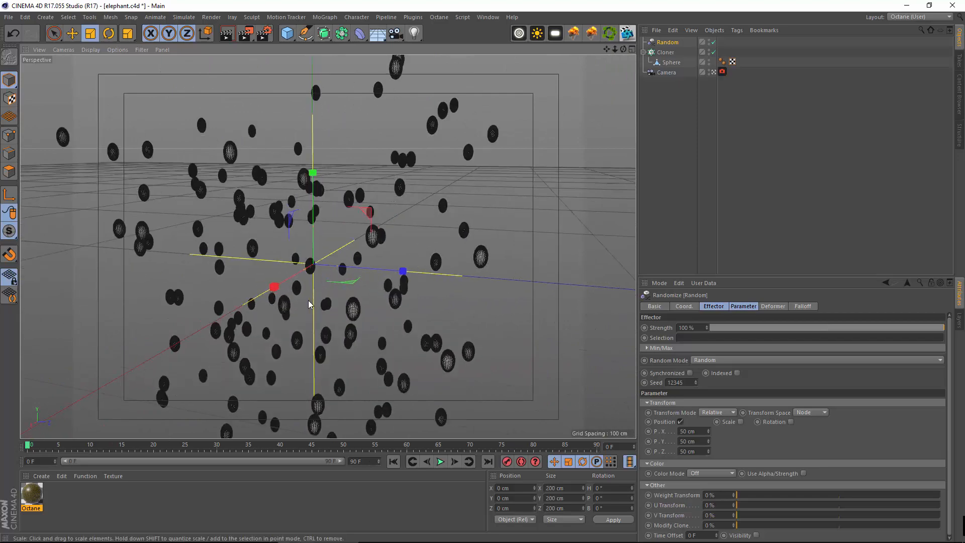
pyautogui.scroll(3, 265, 329)
pyautogui.keyDown('alt'); pyautogui.moveTo(264, 332); pyautogui.dragTo(362, 271); pyautogui.keyUp('alt')
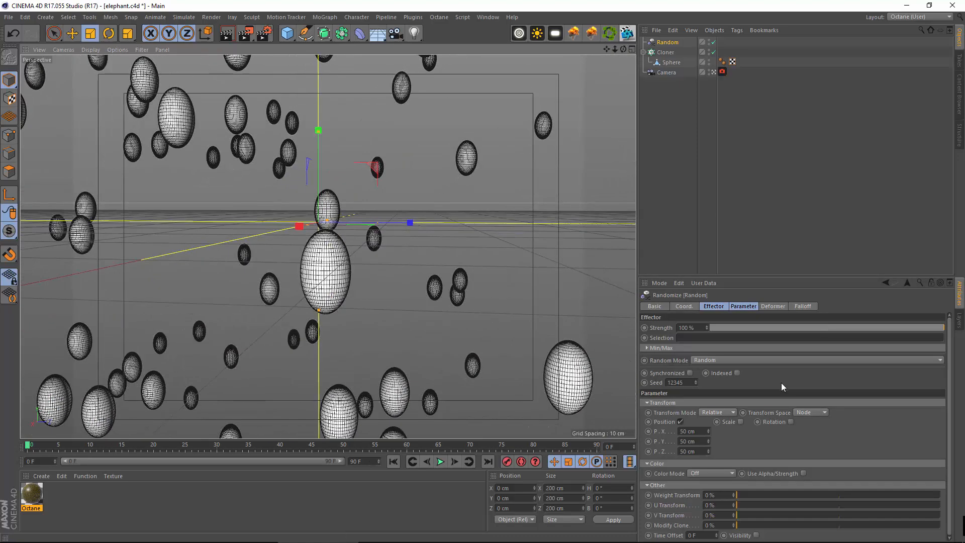
pyautogui.moveTo(707, 431); pyautogui.dragTo(708, 464)
pyautogui.scroll(5, 350, 261)
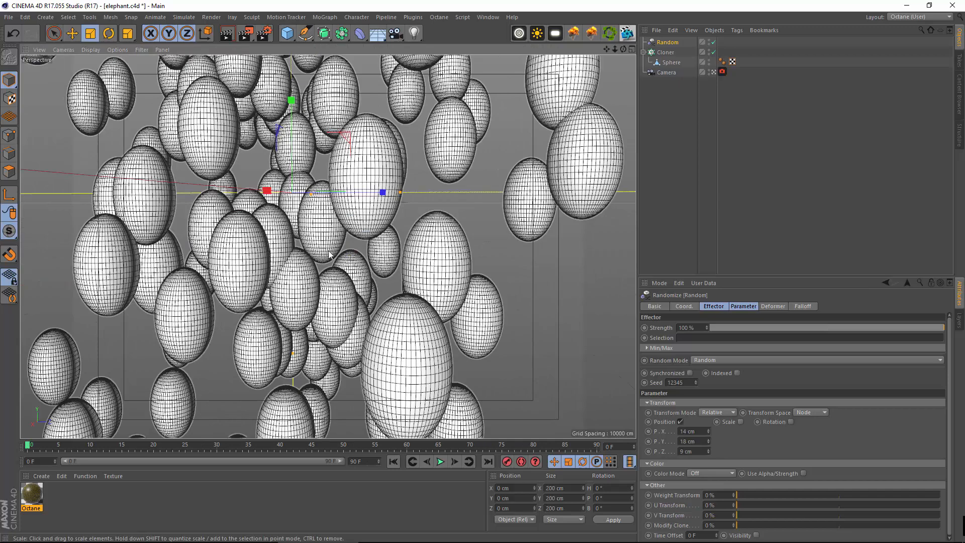
pyautogui.keyDown('alt'); pyautogui.moveTo(328, 255); pyautogui.dragTo(352, 197, button='middle'); pyautogui.keyUp('alt')
pyautogui.scroll(-6, 351, 201)
pyautogui.keyDown('alt'); pyautogui.moveTo(349, 206); pyautogui.dragTo(227, 218); pyautogui.keyUp('alt')
pyautogui.keyDown('alt'); pyautogui.moveTo(402, 216); pyautogui.dragTo(315, 216); pyautogui.keyUp('alt')
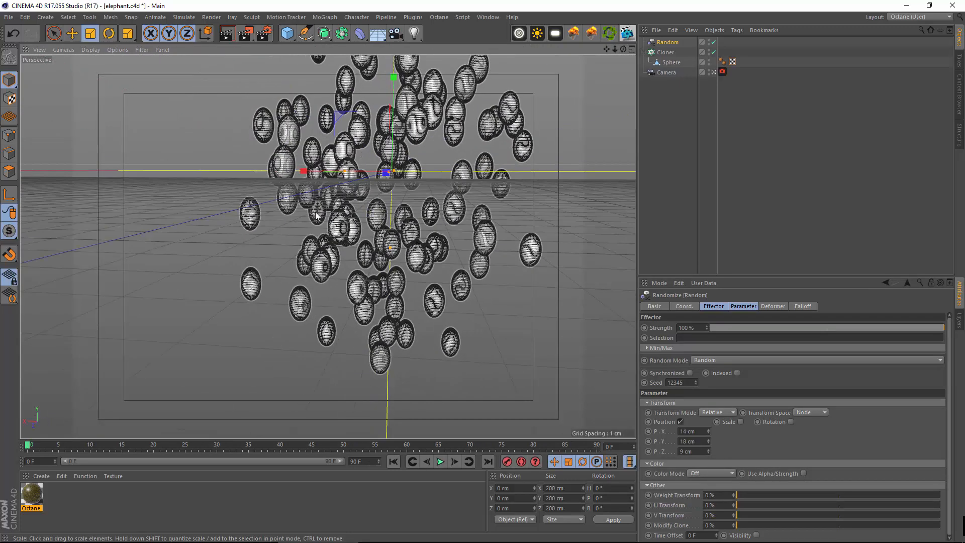
pyautogui.scroll(-10, 316, 216)
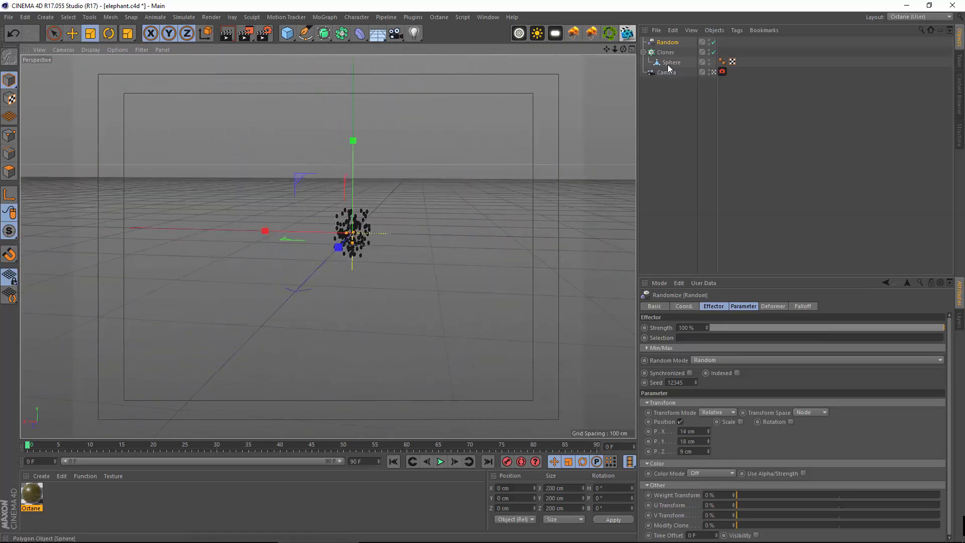
# Create an area light and give it an Octane LightTag.
pyautogui.click(667, 65)
pyautogui.click(661, 43)
pyautogui.keyDown('alt'); pyautogui.moveTo(272, 163); pyautogui.dragTo(382, 243); pyautogui.keyUp('alt')
pyautogui.scroll(4, 308, 186)
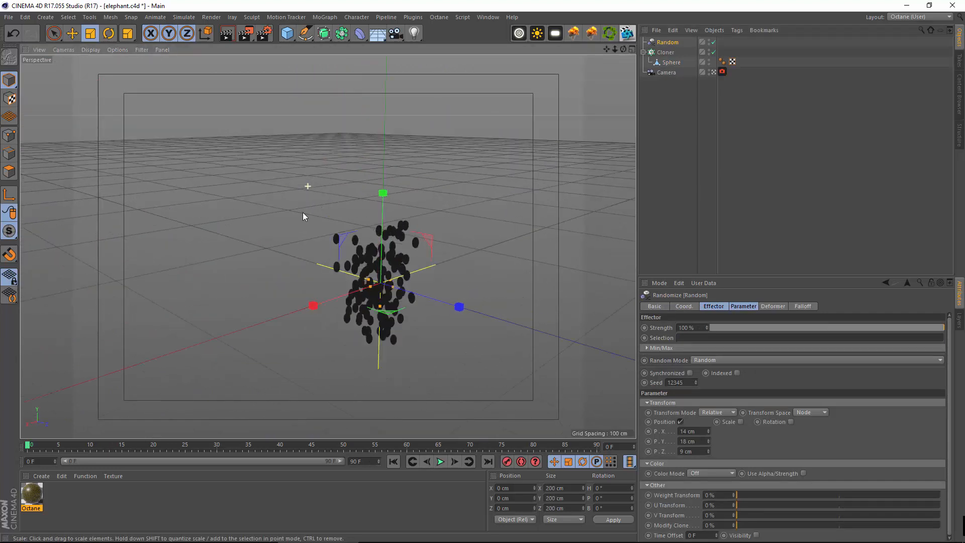
pyautogui.scroll(5, 302, 216)
pyautogui.click(46, 17)
pyautogui.moveTo(51, 116)
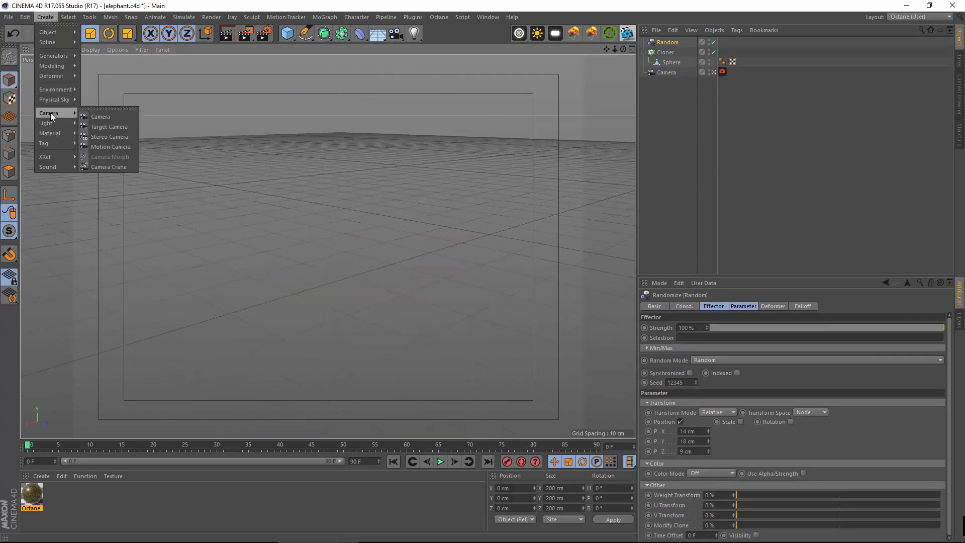
pyautogui.click(103, 157)
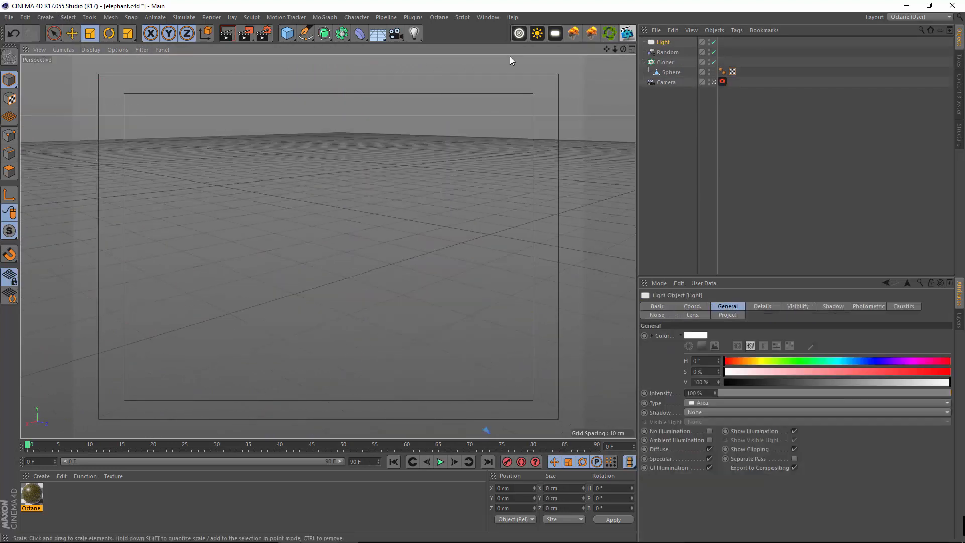
pyautogui.rightClick(662, 44)
pyautogui.moveTo(711, 60)
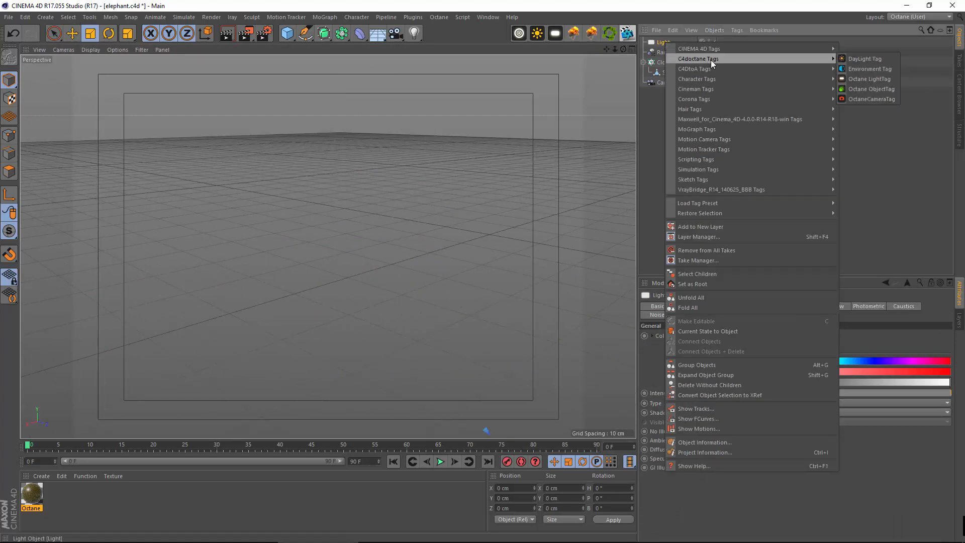
pyautogui.click(872, 80)
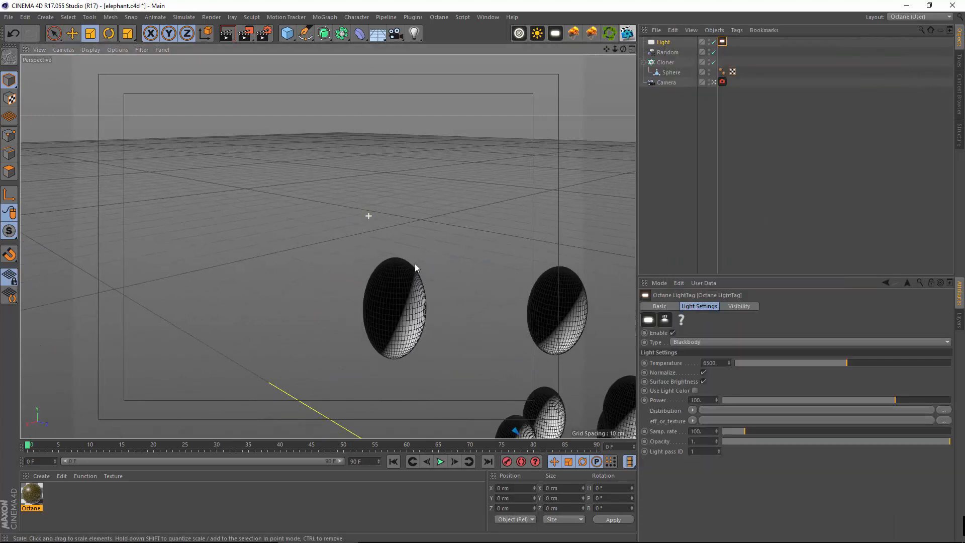
# Move the area light behind the clones along the Z axis, to about -141 cm.
pyautogui.keyDown('alt'); pyautogui.moveTo(415, 264); pyautogui.dragTo(297, 231, button='middle'); pyautogui.keyUp('alt')
pyautogui.scroll(-8, 296, 230)
pyautogui.keyDown('alt'); pyautogui.moveTo(381, 234); pyautogui.dragTo(295, 233, button='middle'); pyautogui.keyUp('alt')
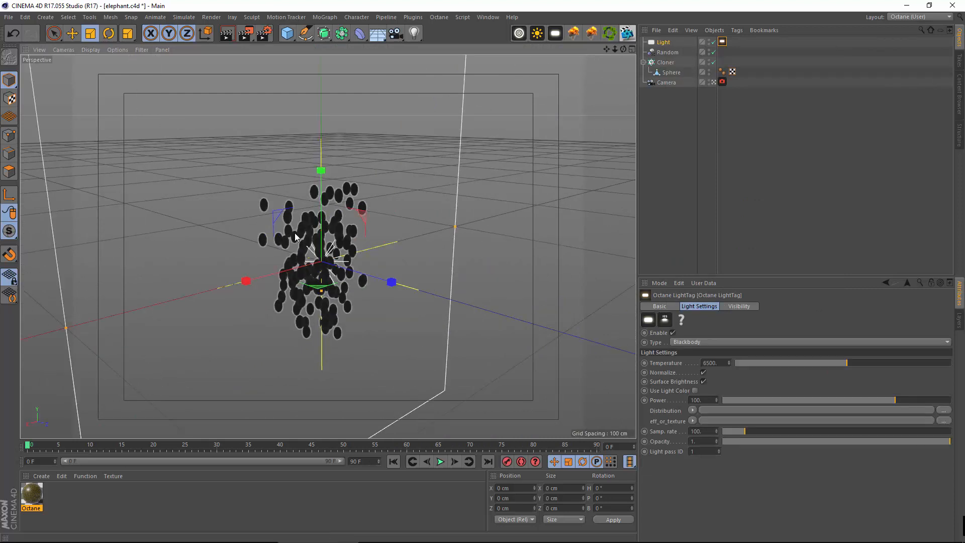
pyautogui.press('e')
pyautogui.scroll(3, 408, 296)
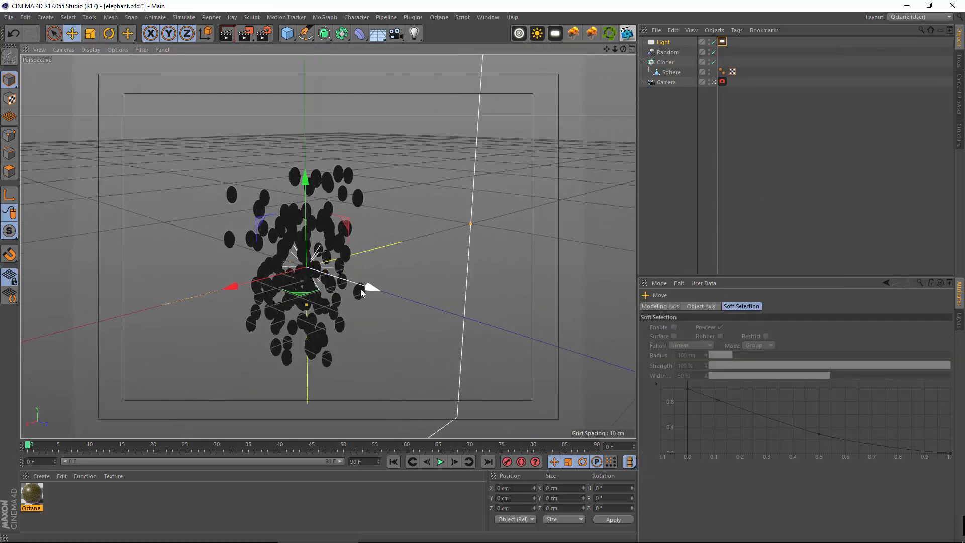
pyautogui.moveTo(360, 288); pyautogui.dragTo(154, 255)
pyautogui.keyDown('alt'); pyautogui.moveTo(153, 254); pyautogui.dragTo(502, 276, button='middle'); pyautogui.keyUp('alt')
pyautogui.keyDown('alt'); pyautogui.moveTo(502, 275); pyautogui.dragTo(342, 288); pyautogui.keyUp('alt')
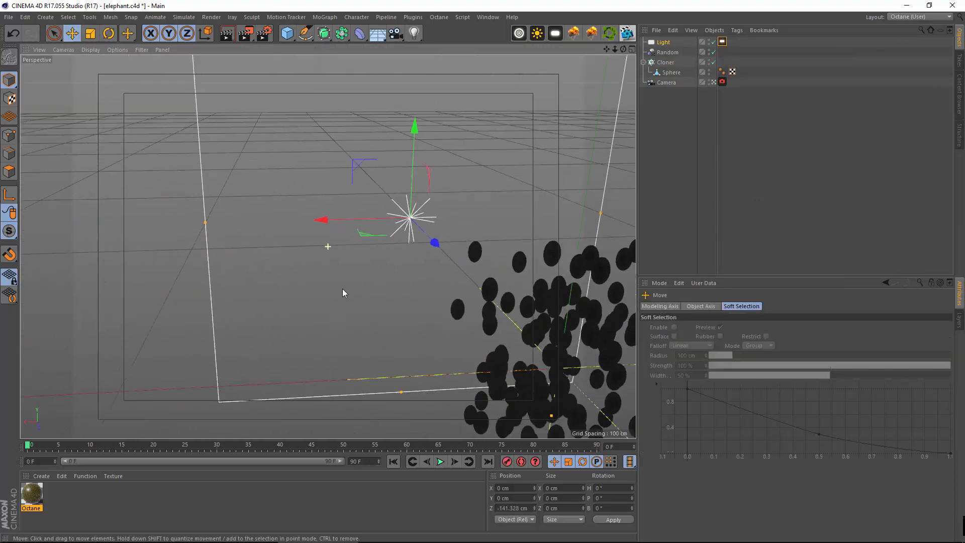
# Raise the area light above the clones to about 72 cm in Y.
pyautogui.keyDown('alt'); pyautogui.moveTo(342, 289); pyautogui.dragTo(270, 261, button='middle'); pyautogui.keyUp('alt')
pyautogui.keyDown('alt'); pyautogui.moveTo(270, 261); pyautogui.dragTo(285, 285); pyautogui.keyUp('alt')
pyautogui.scroll(-6, 231, 271)
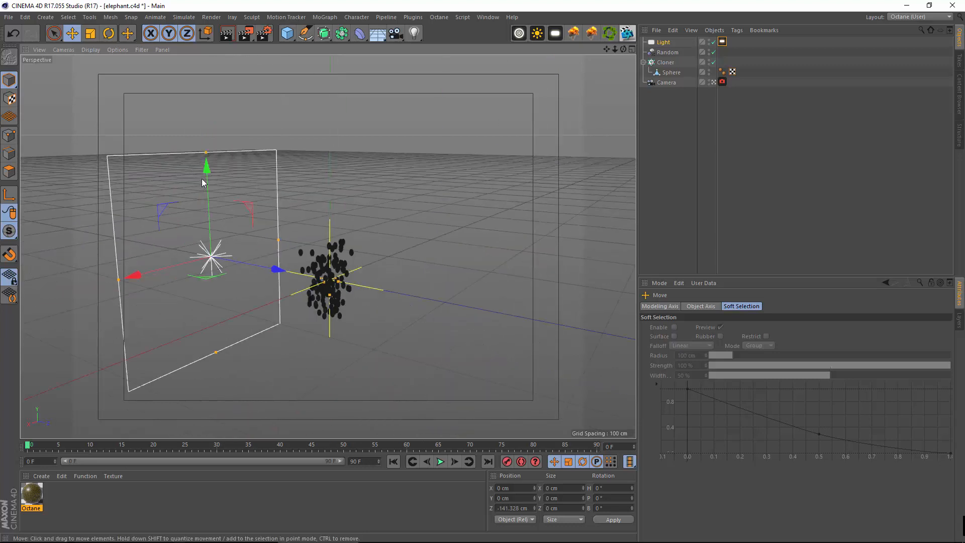
pyautogui.moveTo(206, 169); pyautogui.dragTo(221, 95)
pyautogui.keyDown('alt'); pyautogui.moveTo(340, 262); pyautogui.dragTo(233, 233); pyautogui.keyUp('alt')
pyautogui.keyDown('alt'); pyautogui.moveTo(234, 233); pyautogui.dragTo(359, 260, button='middle'); pyautogui.keyUp('alt')
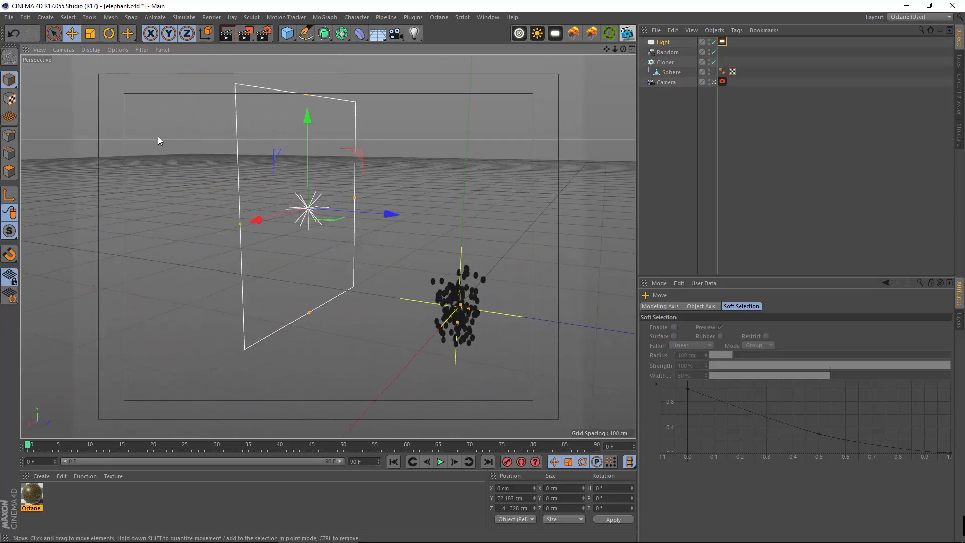
# Shift the area light to about -132 cm in Z and pitch it about -16° towards the clones.
pyautogui.moveTo(373, 224); pyautogui.dragTo(381, 215)
pyautogui.click(109, 33)
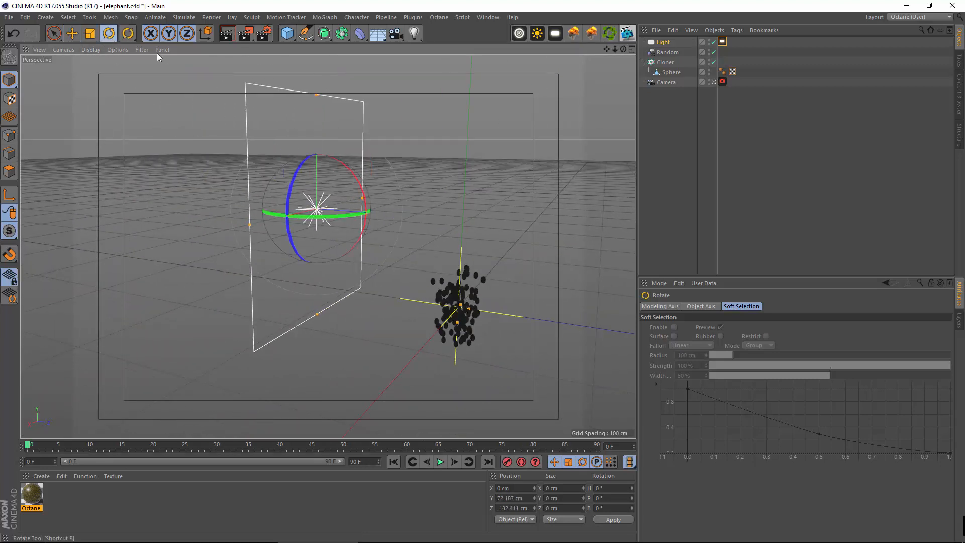
pyautogui.moveTo(356, 169); pyautogui.dragTo(370, 188)
# Open the Octane Live Viewer for previewing the cluster of cloned spheres.
pyautogui.keyDown('alt'); pyautogui.moveTo(369, 191); pyautogui.dragTo(336, 167); pyautogui.keyUp('alt')
pyautogui.keyDown('alt'); pyautogui.moveTo(336, 167); pyautogui.dragTo(352, 254, button='right'); pyautogui.keyUp('alt')
pyautogui.keyDown('alt'); pyautogui.moveTo(346, 301); pyautogui.dragTo(330, 263); pyautogui.keyUp('alt')
pyautogui.keyDown('alt'); pyautogui.moveTo(311, 279); pyautogui.dragTo(313, 182, button='right'); pyautogui.keyUp('alt')
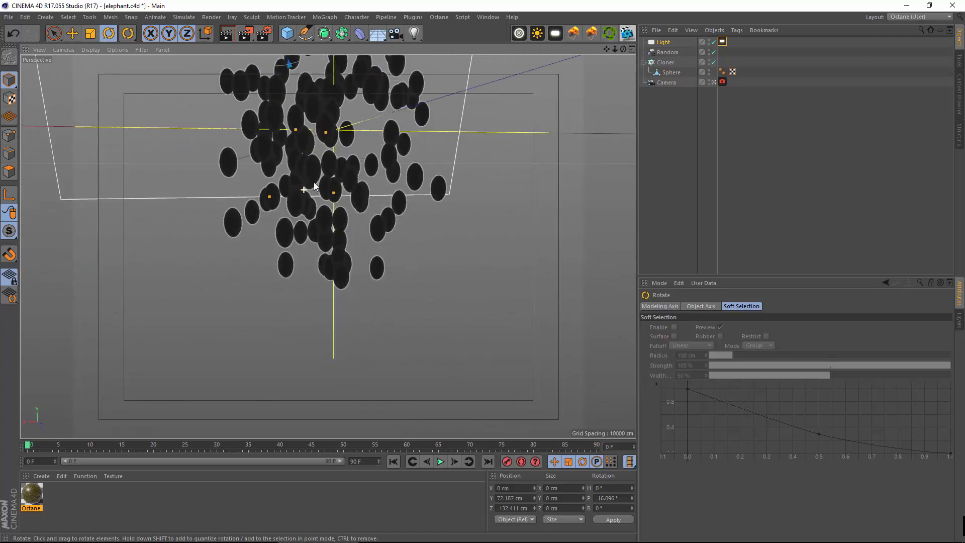
pyautogui.moveTo(321, 199)
pyautogui.keyDown('alt'); pyautogui.mouseDown()
pyautogui.moveTo(287, 198)
pyautogui.moveTo(315, 193)
pyautogui.mouseUp(); pyautogui.keyUp('alt')
pyautogui.keyDown('alt'); pyautogui.moveTo(315, 194); pyautogui.dragTo(327, 203, button='right'); pyautogui.keyUp('alt')
pyautogui.keyDown('alt'); pyautogui.moveTo(336, 196); pyautogui.dragTo(312, 195); pyautogui.keyUp('alt')
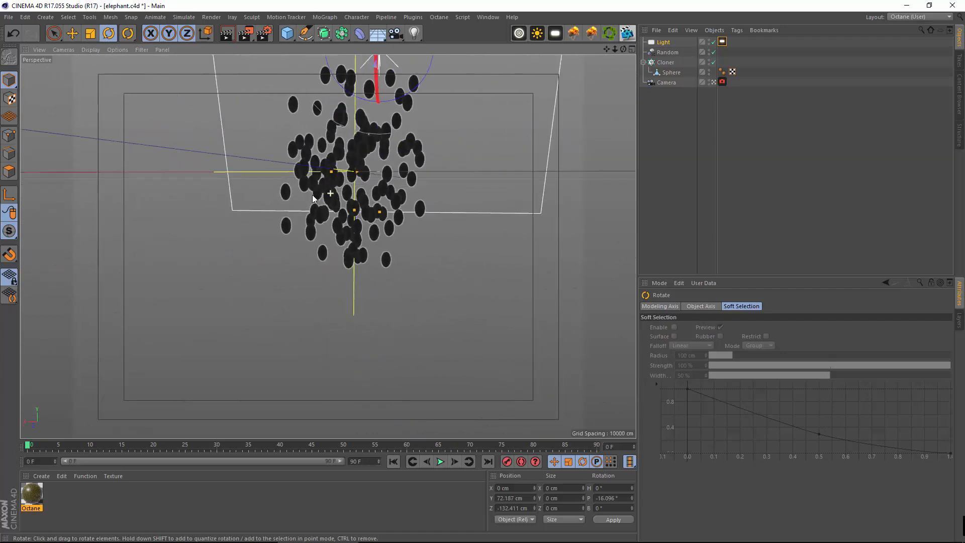
pyautogui.keyDown('alt'); pyautogui.moveTo(337, 145); pyautogui.dragTo(347, 149, button='right'); pyautogui.keyUp('alt')
pyautogui.moveTo(347, 148)
pyautogui.keyDown('alt'); pyautogui.mouseDown()
pyautogui.moveTo(371, 169)
pyautogui.moveTo(327, 161)
pyautogui.mouseUp(); pyautogui.keyUp('alt')
pyautogui.keyDown('alt'); pyautogui.moveTo(327, 160); pyautogui.dragTo(330, 159, button='right'); pyautogui.keyUp('alt')
pyautogui.keyDown('alt'); pyautogui.moveTo(330, 158); pyautogui.dragTo(332, 174, button='middle'); pyautogui.keyUp('alt')
pyautogui.keyDown('alt'); pyautogui.moveTo(331, 174); pyautogui.dragTo(312, 174, button='right'); pyautogui.keyUp('alt')
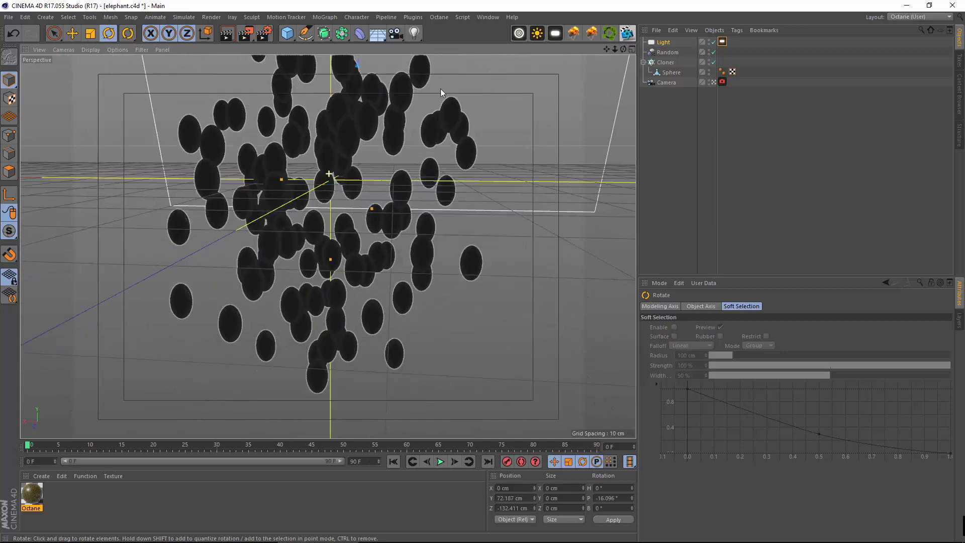
pyautogui.click(627, 37)
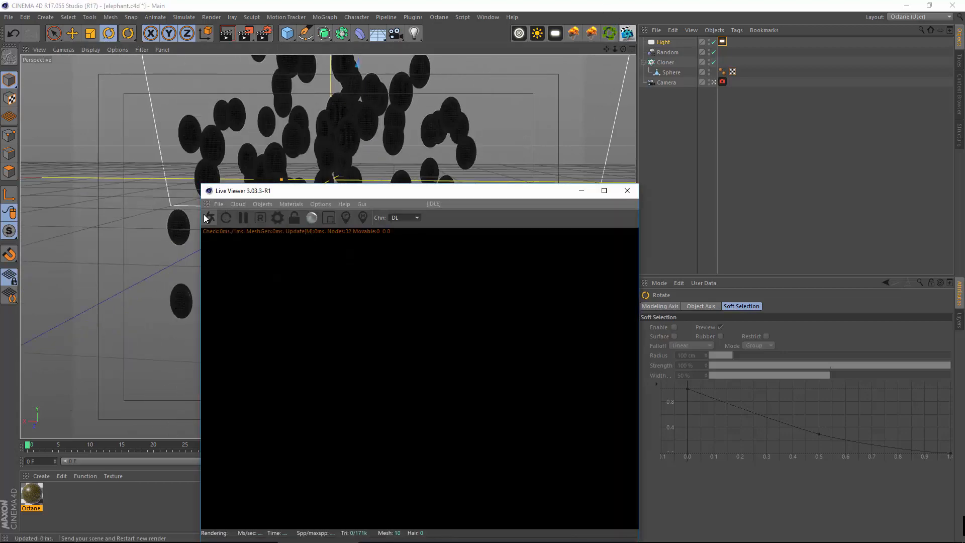
# Set the power of the area light's Octane light tag to 5.
pyautogui.moveTo(267, 192); pyautogui.dragTo(371, 84)
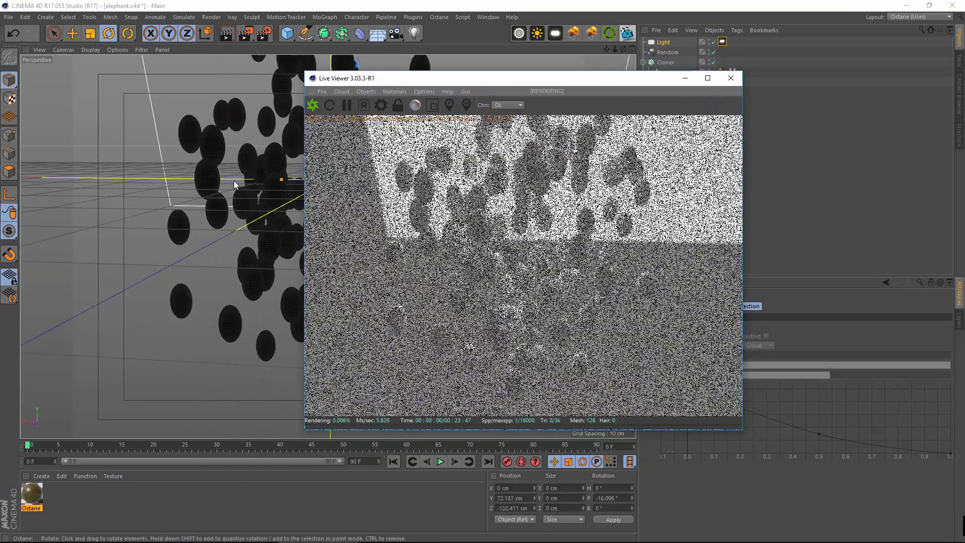
pyautogui.keyDown('alt'); pyautogui.moveTo(234, 180); pyautogui.dragTo(242, 158); pyautogui.keyUp('alt')
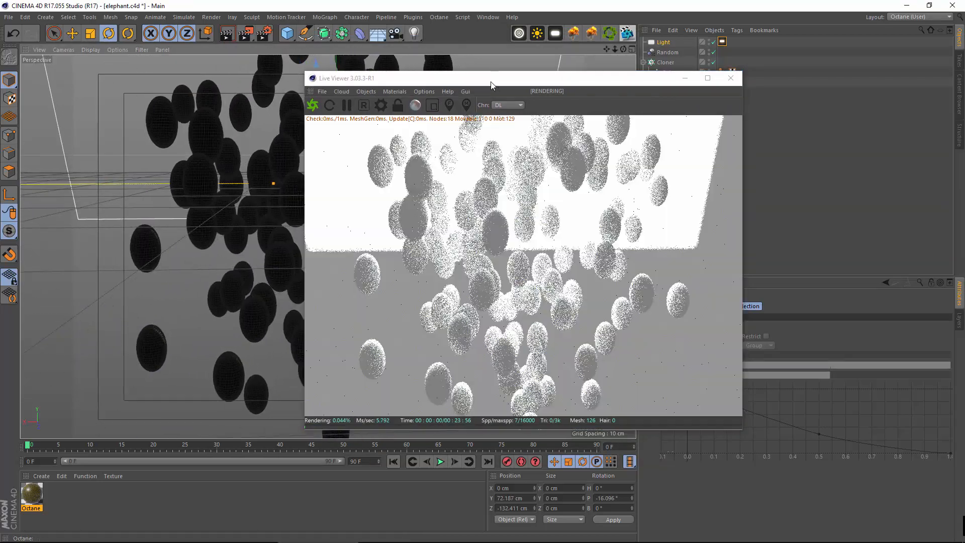
pyautogui.moveTo(490, 81); pyautogui.dragTo(331, 45)
pyautogui.click(722, 42)
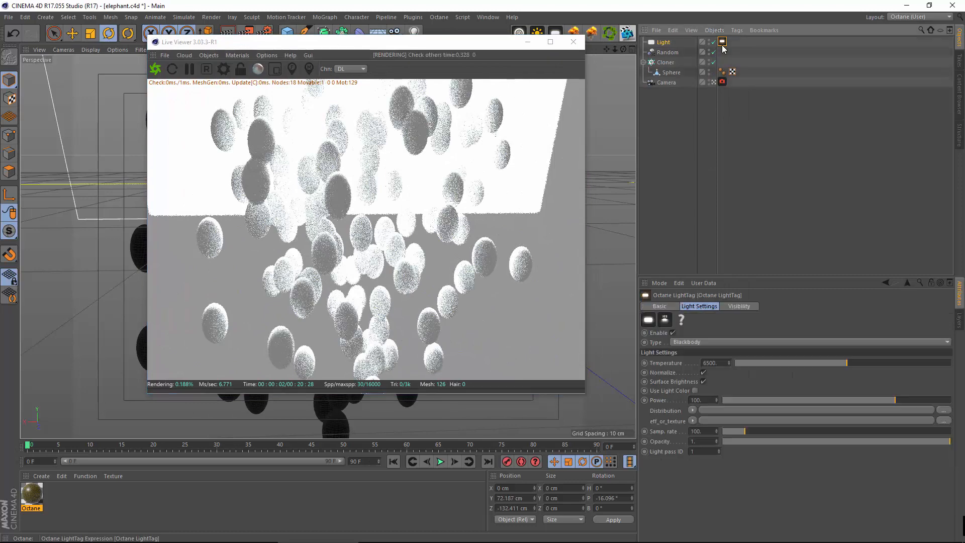
pyautogui.write('5')
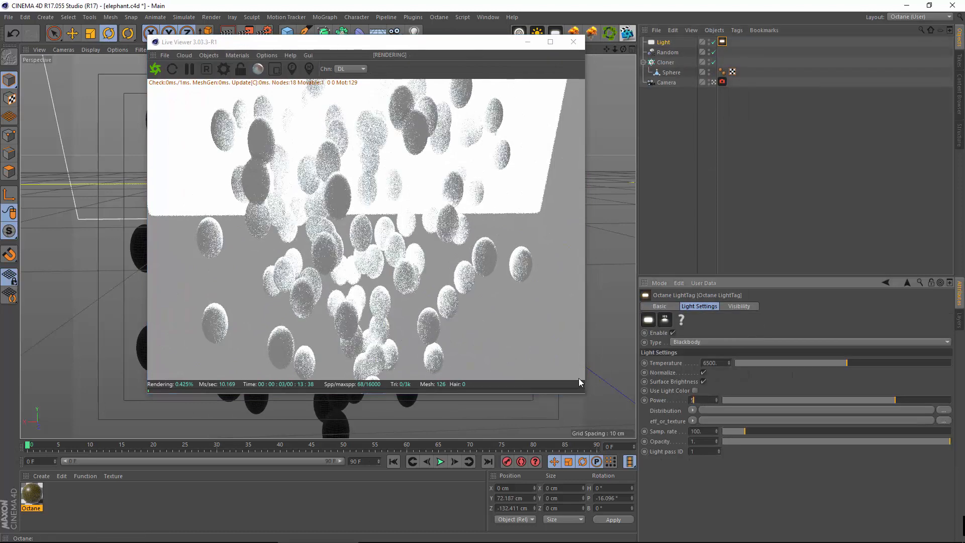
pyautogui.press('Return')
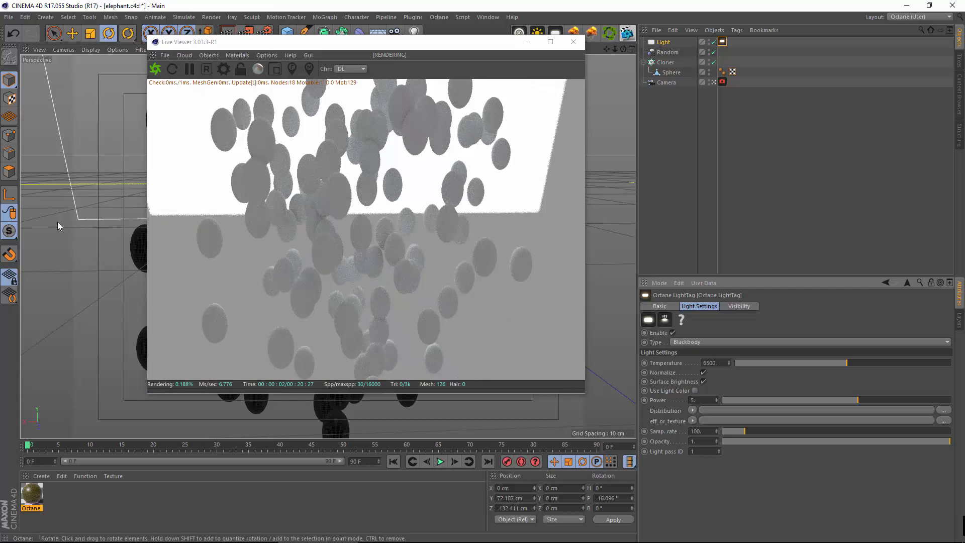
# Lower the area light to about 23 cm in Y so it sits further down behind the clones.
pyautogui.click(655, 31)
pyautogui.click(655, 32)
pyautogui.click(663, 42)
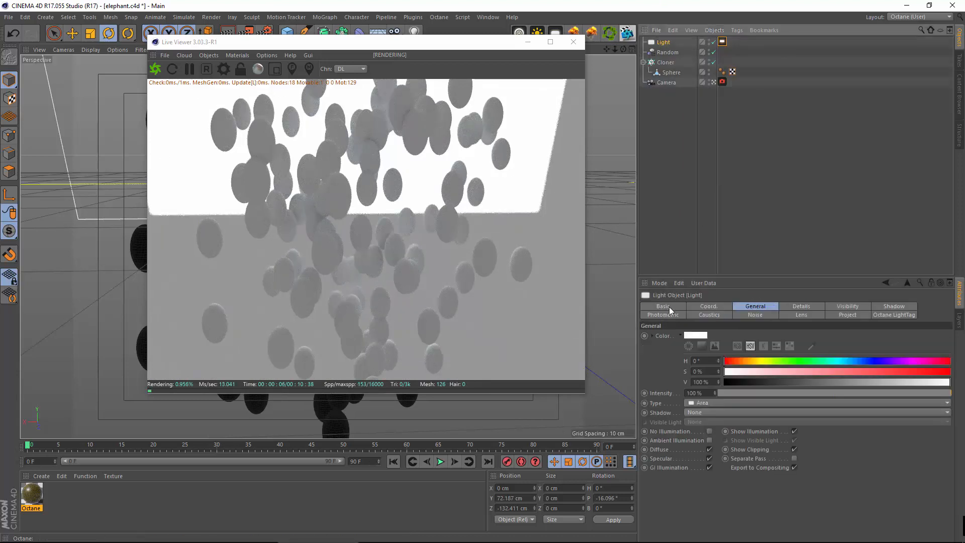
pyautogui.click(709, 306)
pyautogui.moveTo(693, 347); pyautogui.dragTo(693, 377)
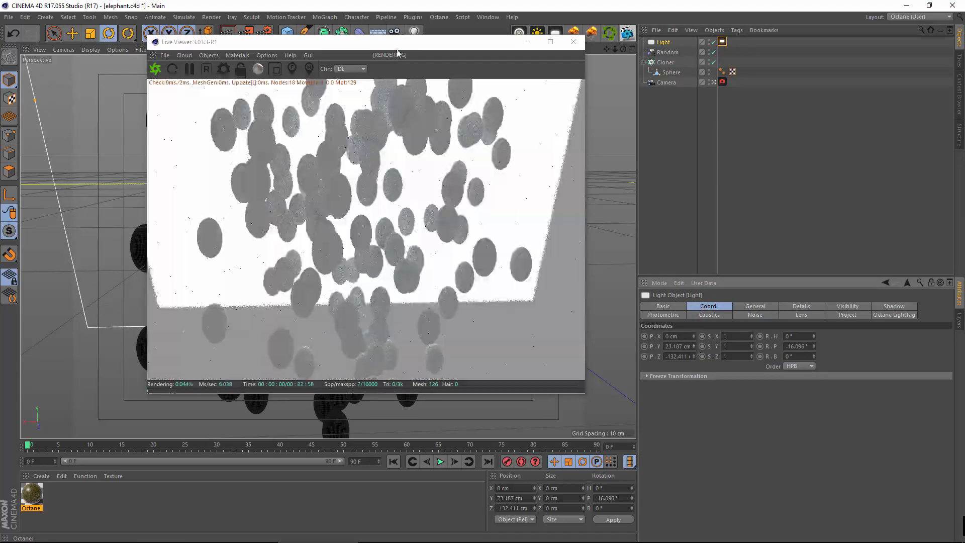
pyautogui.moveTo(398, 46); pyautogui.dragTo(515, 20)
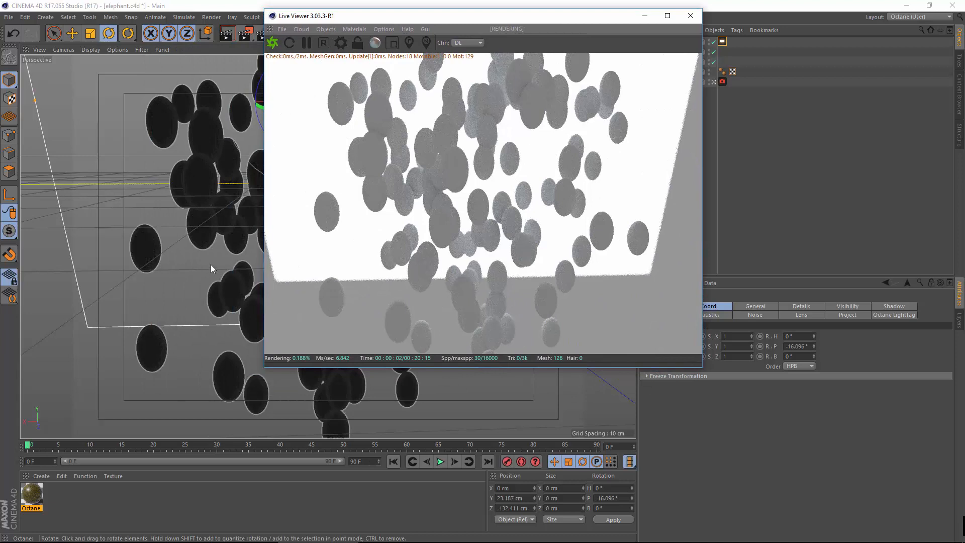
# Tighten the Random effector's position spread to 9 cm in X and 16 cm in Y.
pyautogui.moveTo(536, 20); pyautogui.dragTo(372, 18)
pyautogui.click(722, 82)
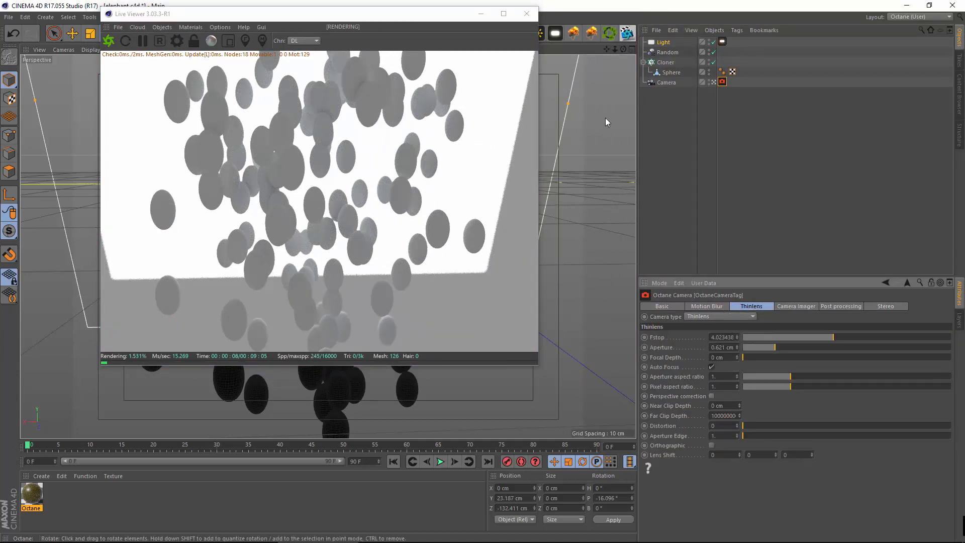
pyautogui.click(665, 61)
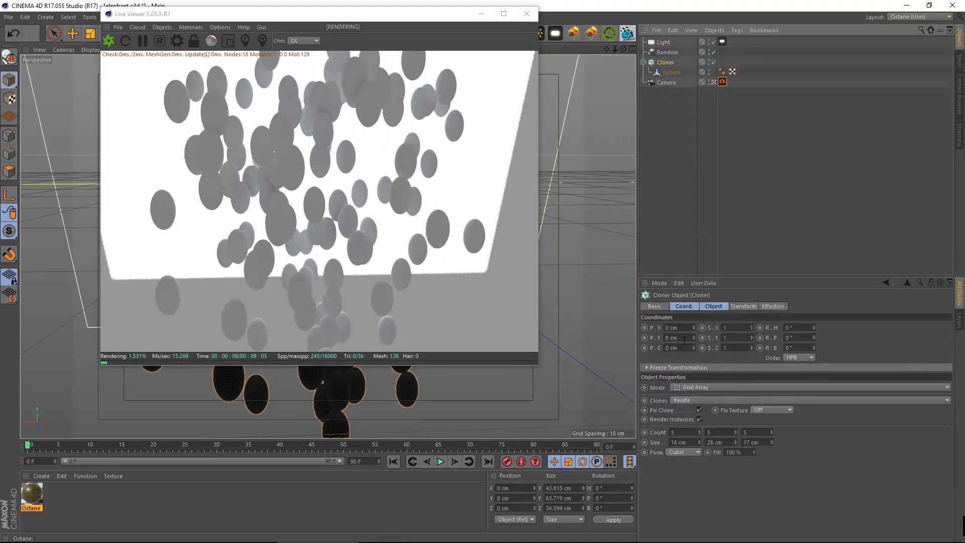
pyautogui.click(712, 306)
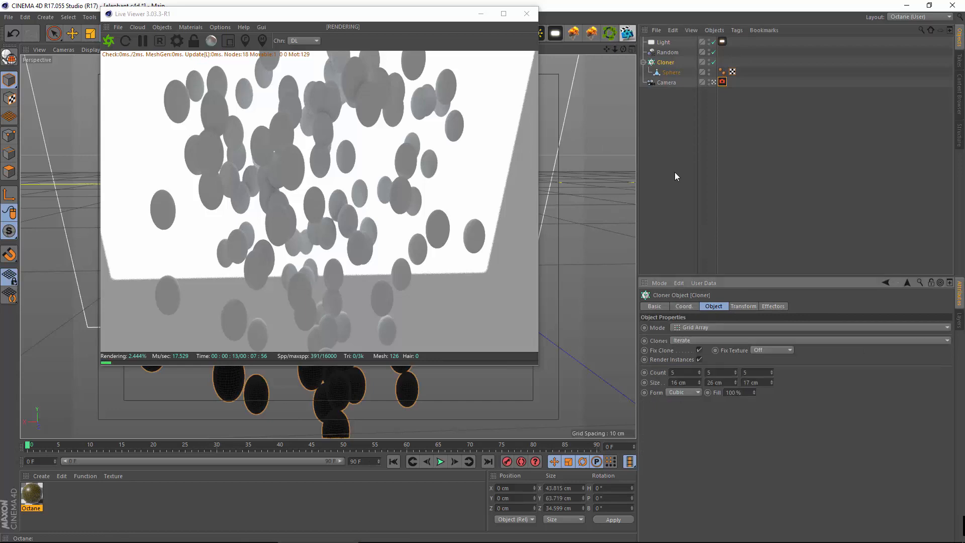
pyautogui.click(663, 53)
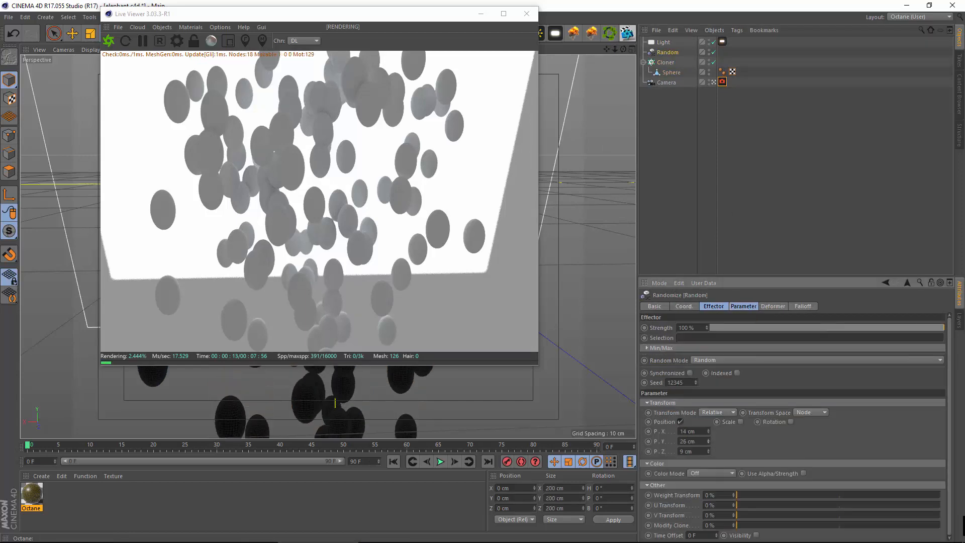
pyautogui.moveTo(708, 441); pyautogui.dragTo(707, 447)
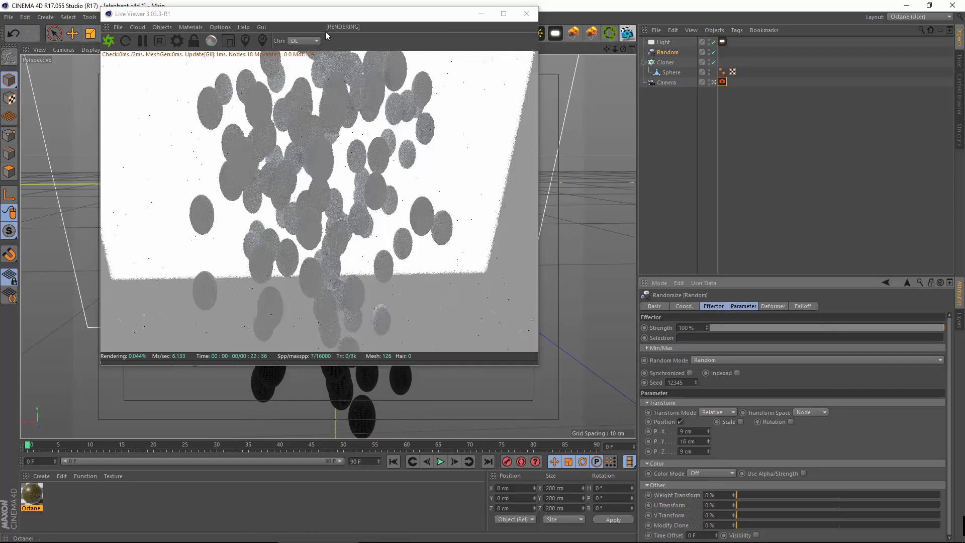
pyautogui.moveTo(359, 18); pyautogui.dragTo(466, 83)
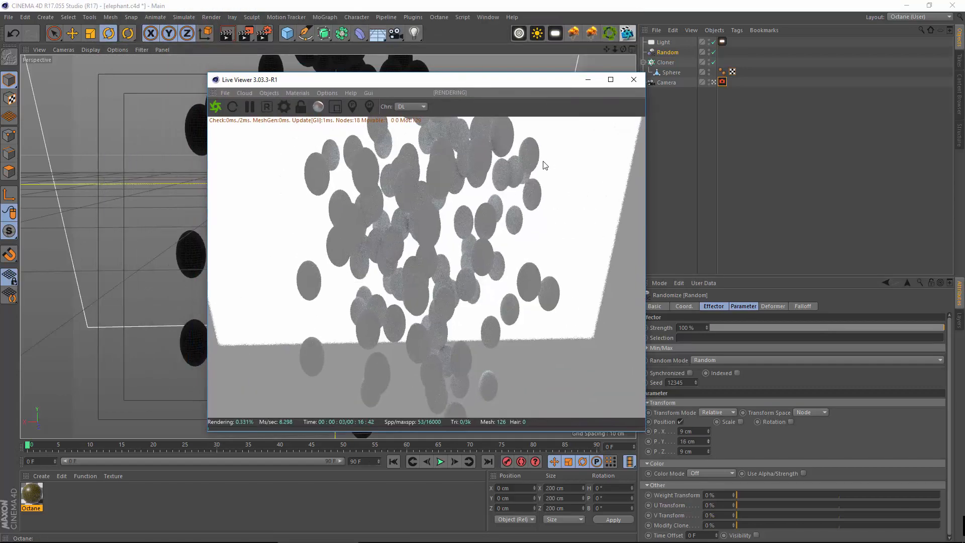
pyautogui.moveTo(454, 82); pyautogui.dragTo(395, 79)
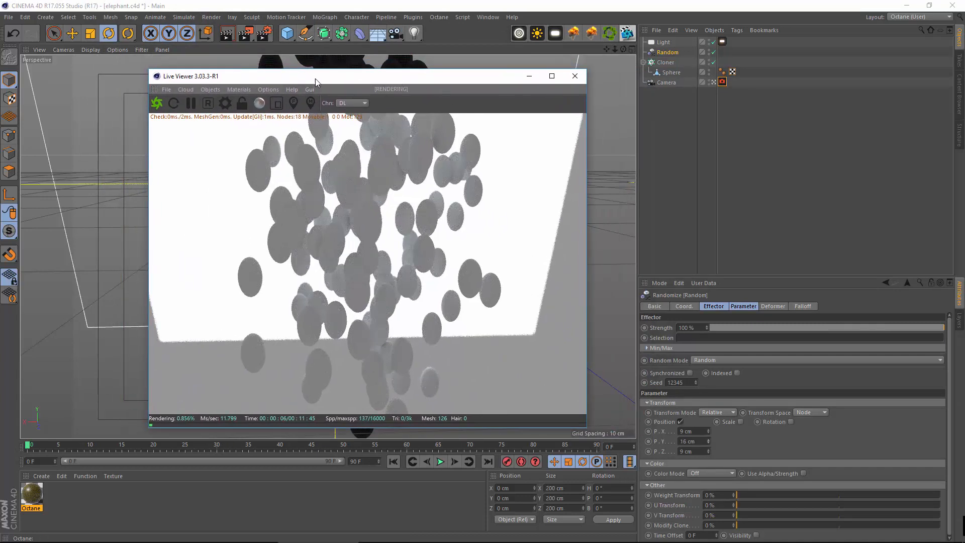
# Delete the existing Octane material and create a new Octane Material in its place.
pyautogui.click(290, 90)
pyautogui.click(31, 496)
pyautogui.press('Delete')
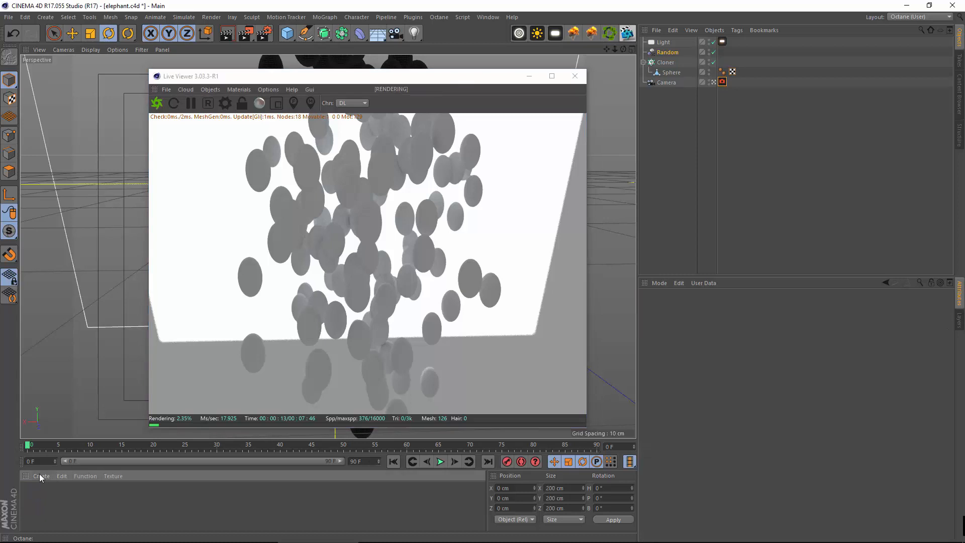
pyautogui.click(41, 476)
pyautogui.moveTo(102, 393)
pyautogui.moveTo(203, 356)
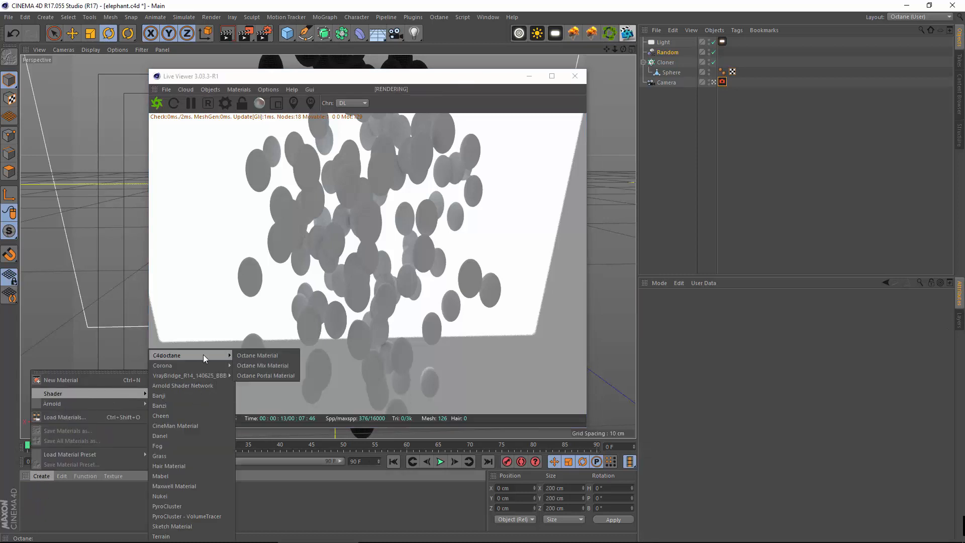
pyautogui.click(257, 355)
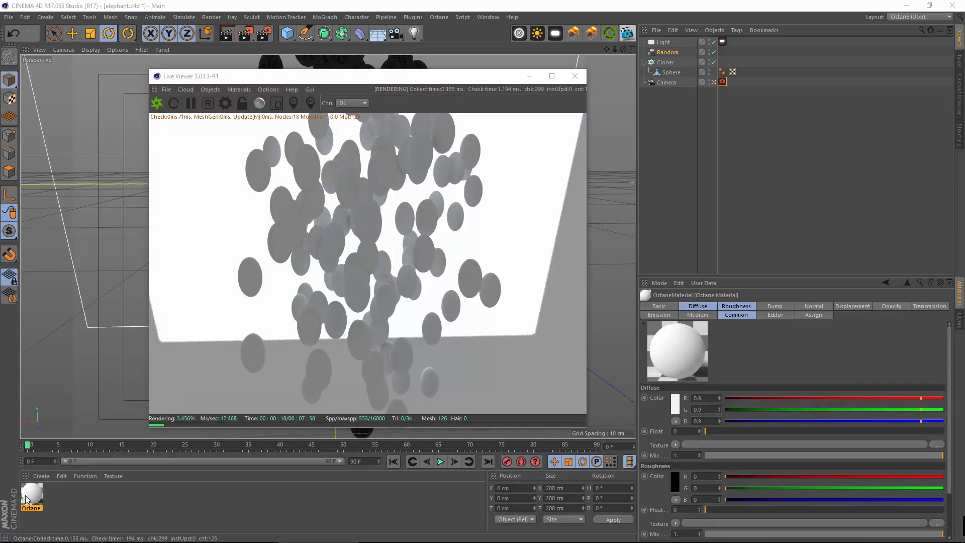
# Change the new material's type to Specular and apply it to the Sphere inside the Cloner.
pyautogui.doubleClick(26, 499)
pyautogui.moveTo(300, 72); pyautogui.dragTo(668, 150)
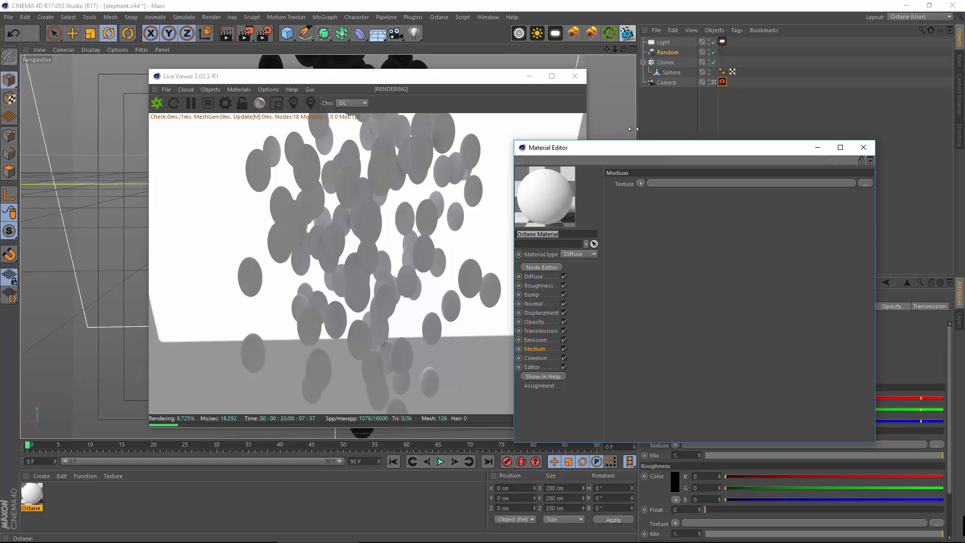
pyautogui.click(588, 254)
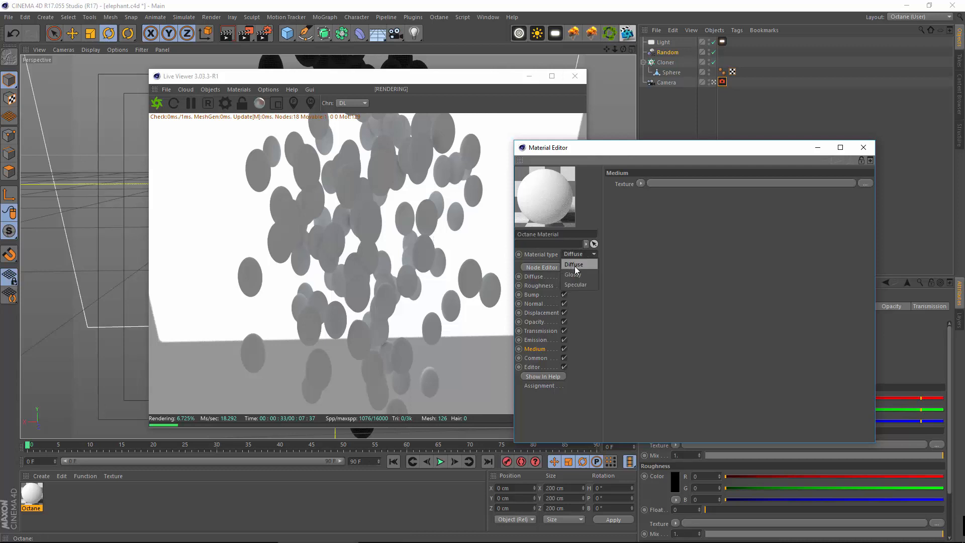
pyautogui.click(576, 285)
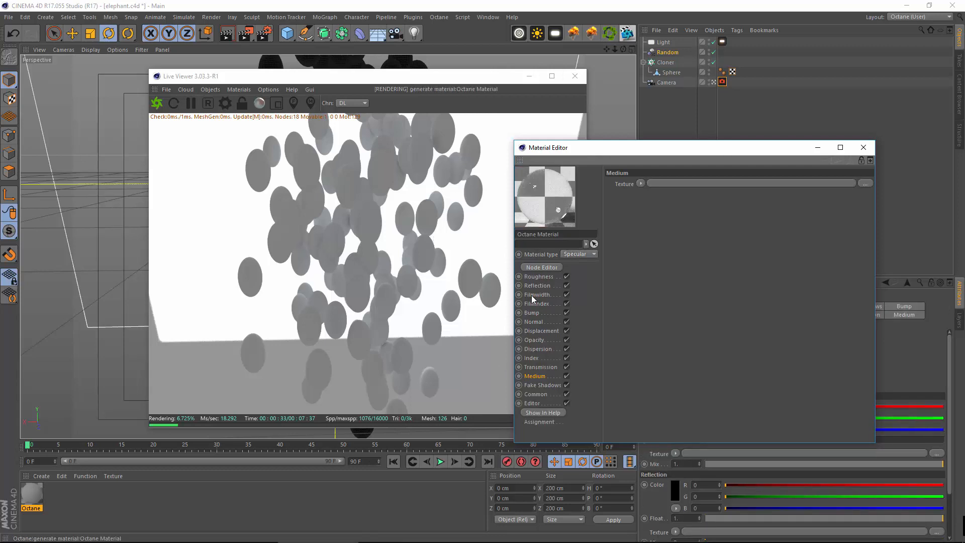
pyautogui.moveTo(65, 453); pyautogui.dragTo(672, 73)
pyautogui.moveTo(742, 72); pyautogui.dragTo(721, 72)
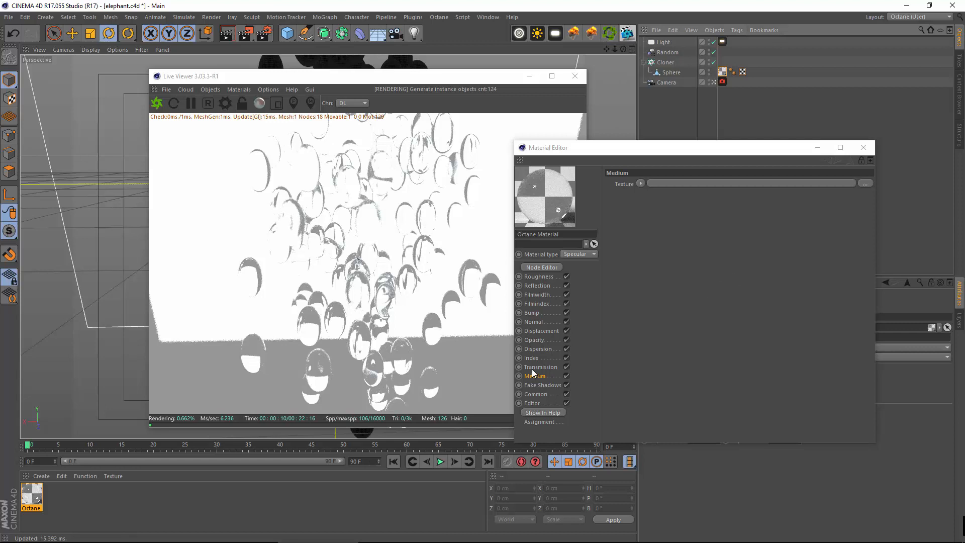
pyautogui.click(537, 295)
pyautogui.click(539, 286)
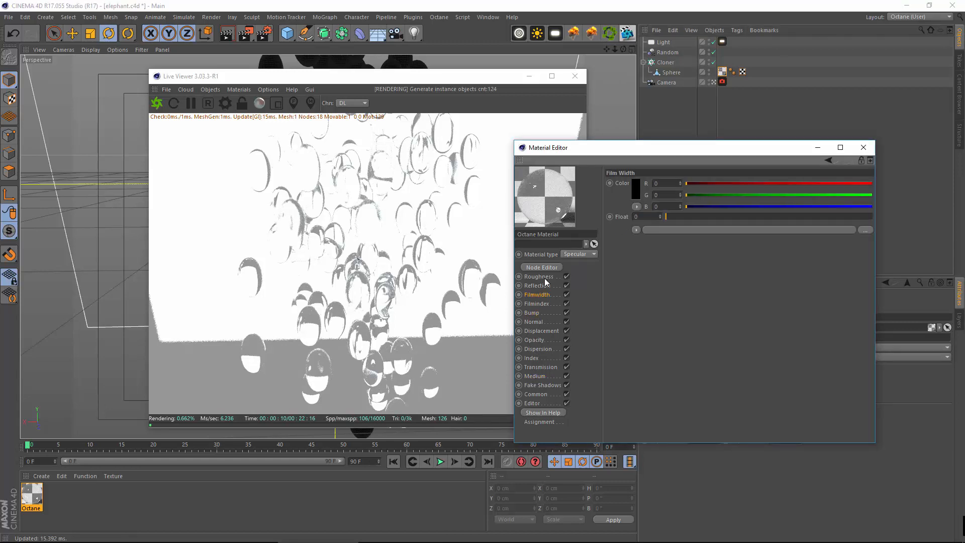
pyautogui.click(542, 277)
pyautogui.click(546, 285)
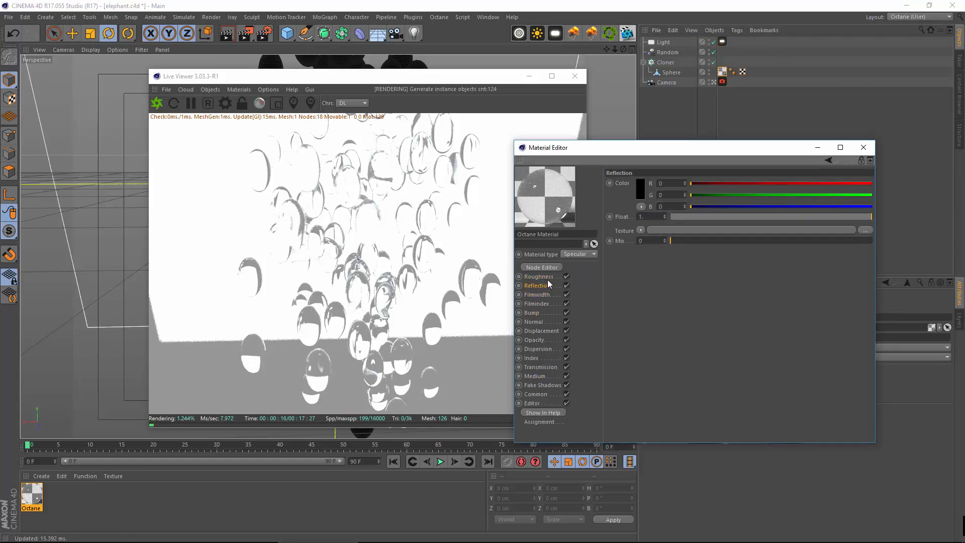
pyautogui.click(548, 277)
# Turn off camera visibility for the area light in its Octane light tag.
pyautogui.moveTo(659, 158); pyautogui.dragTo(362, 166)
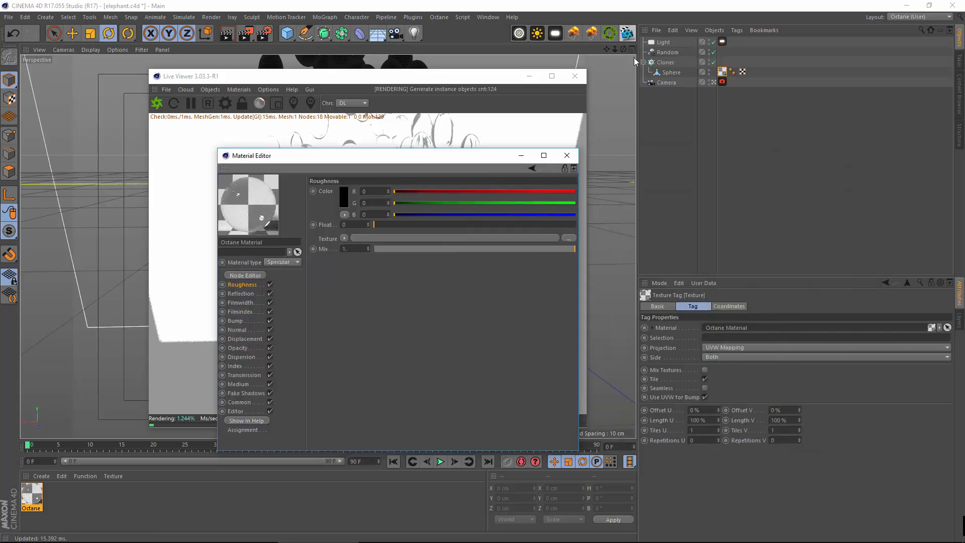
pyautogui.click(722, 42)
pyautogui.click(738, 305)
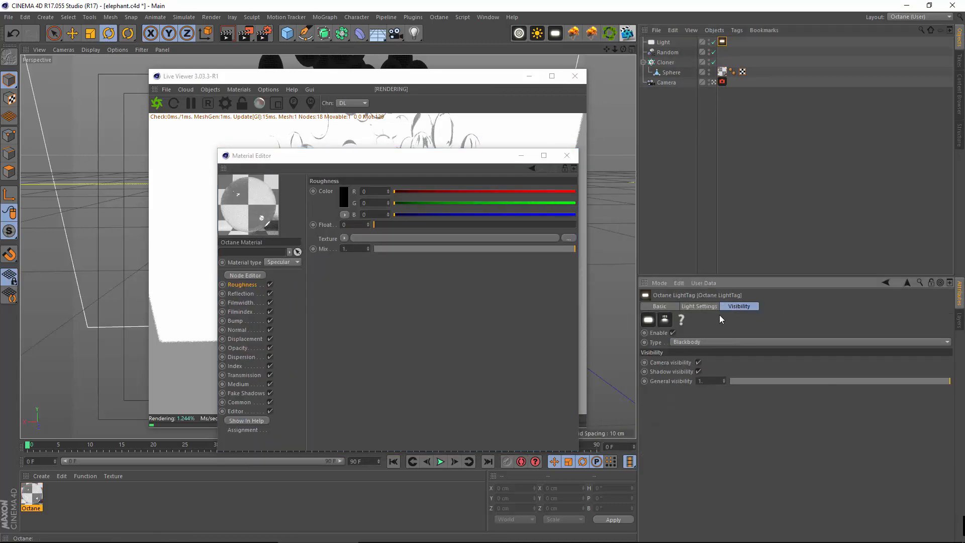
pyautogui.click(695, 363)
pyautogui.moveTo(401, 160); pyautogui.dragTo(775, 97)
pyautogui.moveTo(456, 81); pyautogui.dragTo(432, 67)
pyautogui.moveTo(617, 84); pyautogui.dragTo(263, 166)
# Try a power of 2 on the area light, and set it back to 5.
pyautogui.click(724, 43)
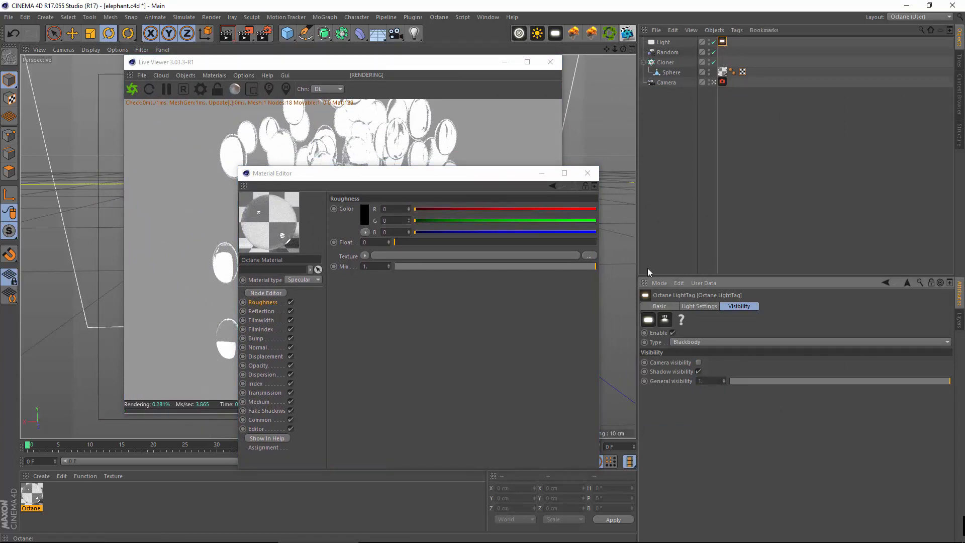
pyautogui.click(698, 306)
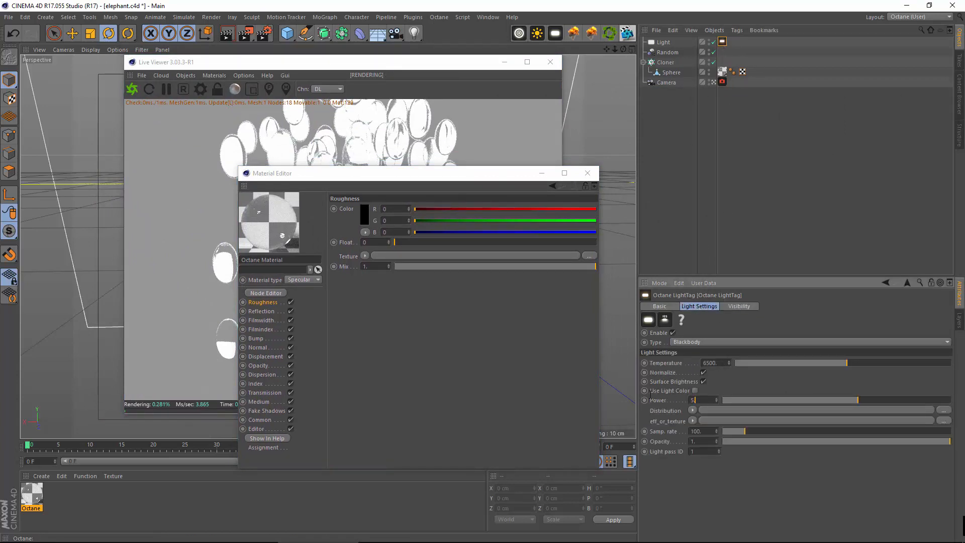
pyautogui.write('2')
pyautogui.press('Return')
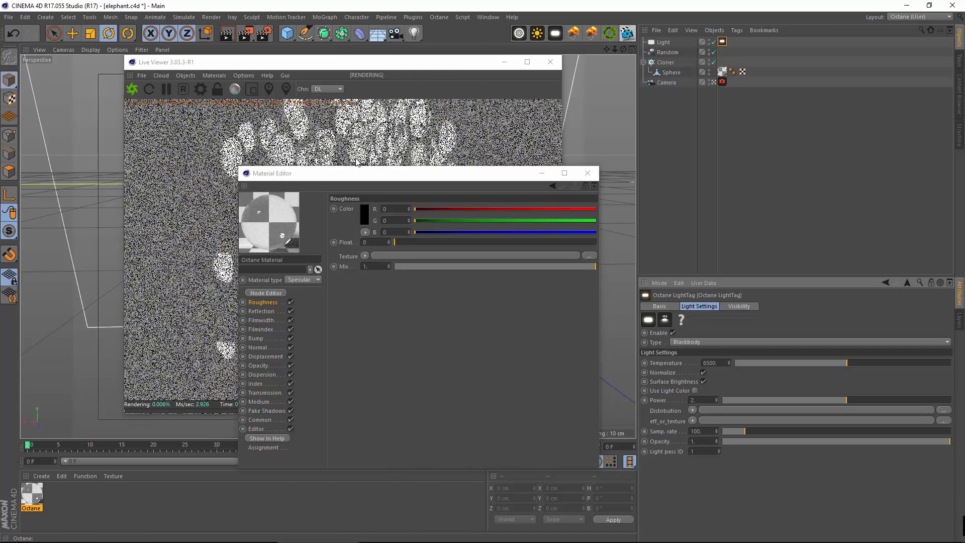
pyautogui.moveTo(387, 181); pyautogui.dragTo(333, 142)
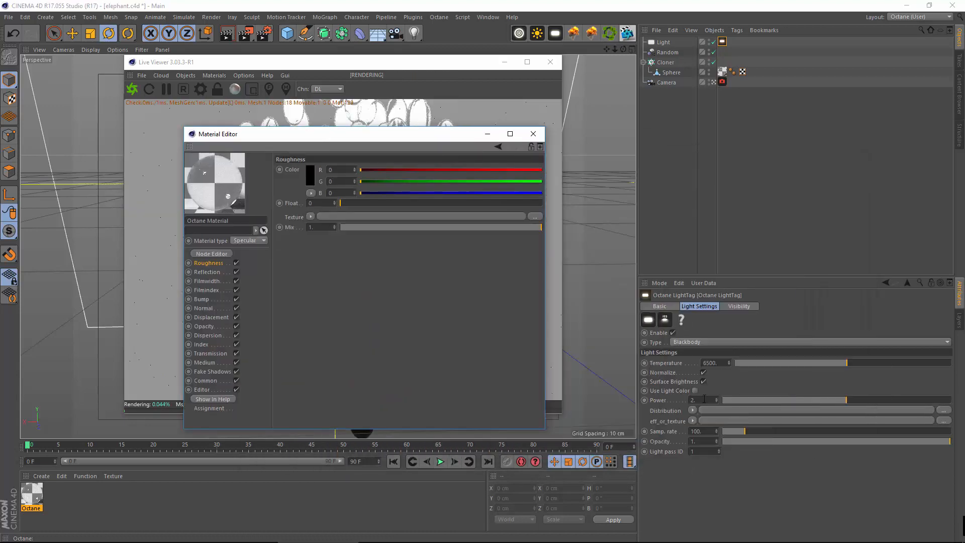
pyautogui.press('Return')
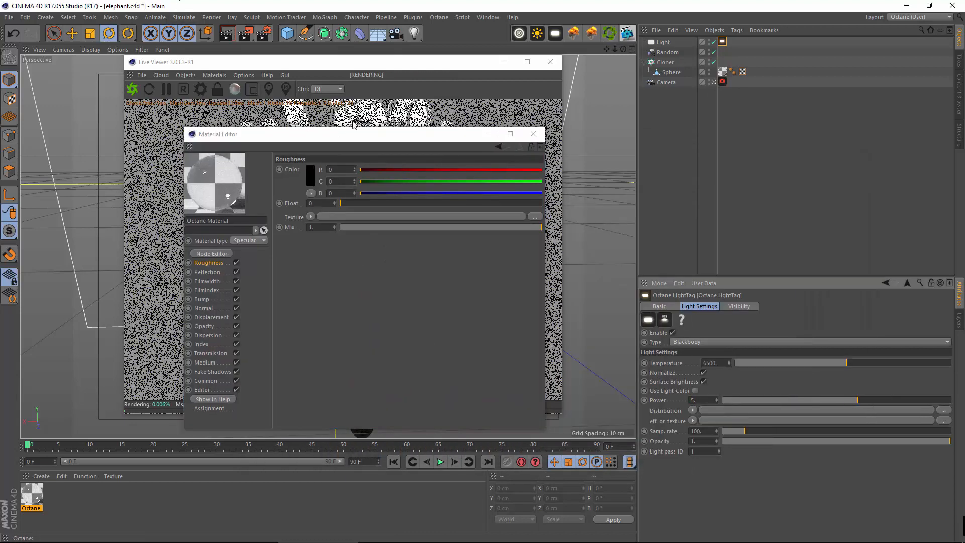
# Set the Octane material's Transmission colour to a light green with H 91°, S 33% and V 100%.
pyautogui.moveTo(338, 135); pyautogui.dragTo(706, 95)
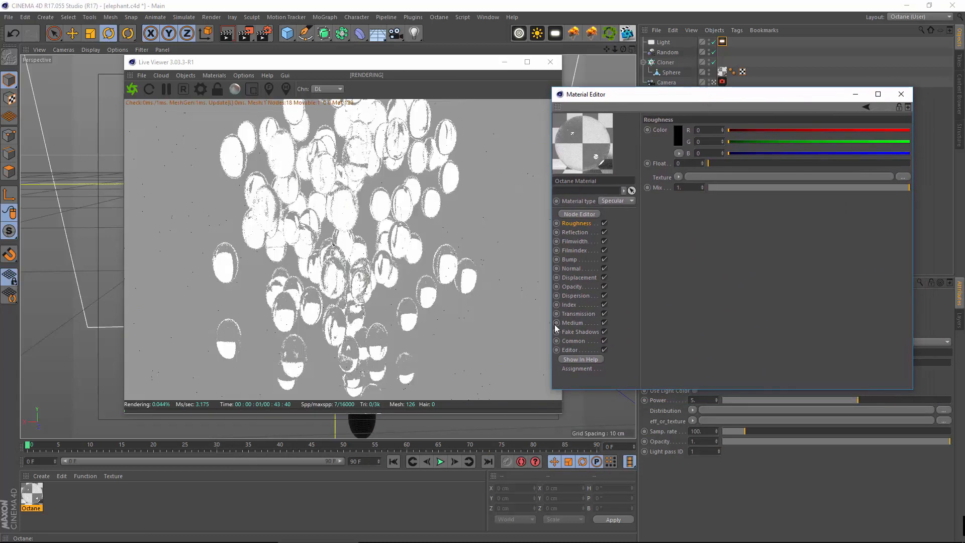
pyautogui.click(573, 311)
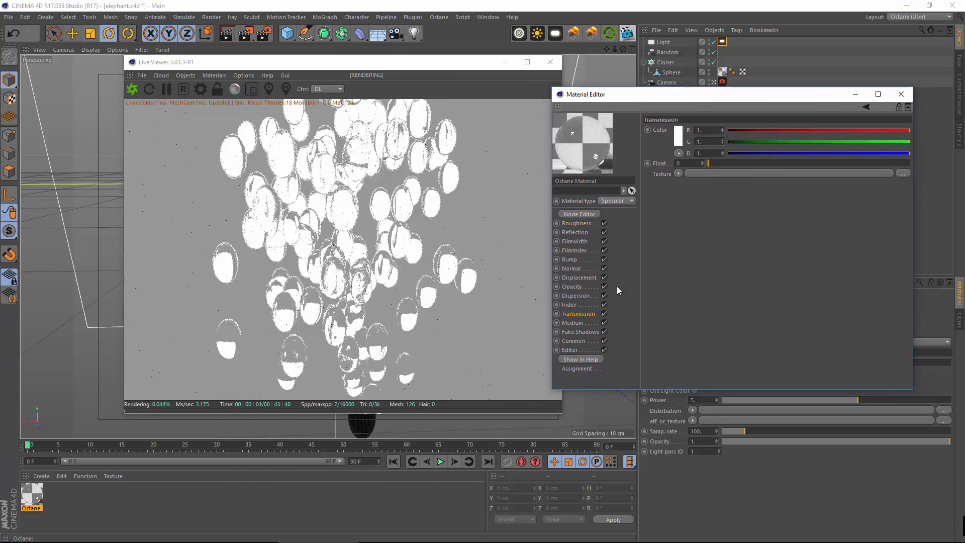
pyautogui.click(679, 173)
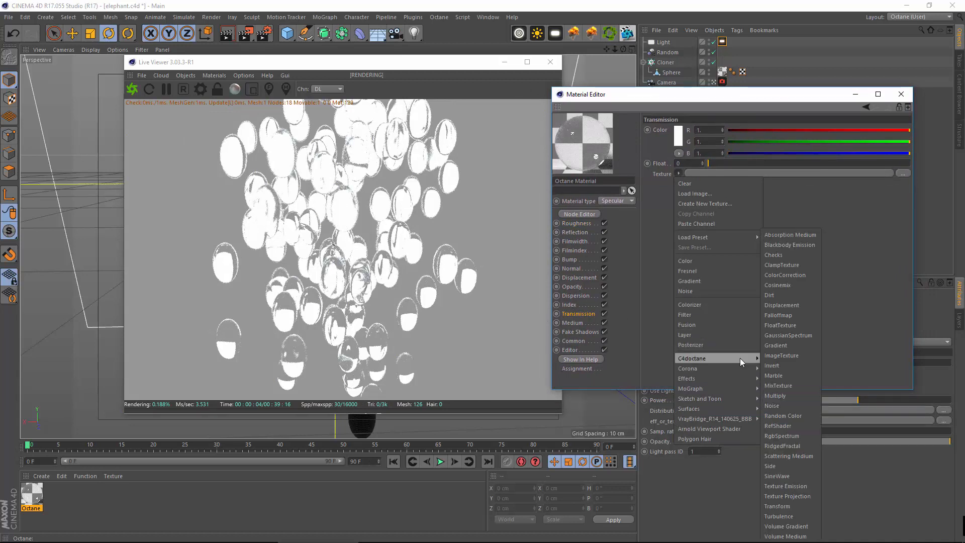
pyautogui.click(660, 220)
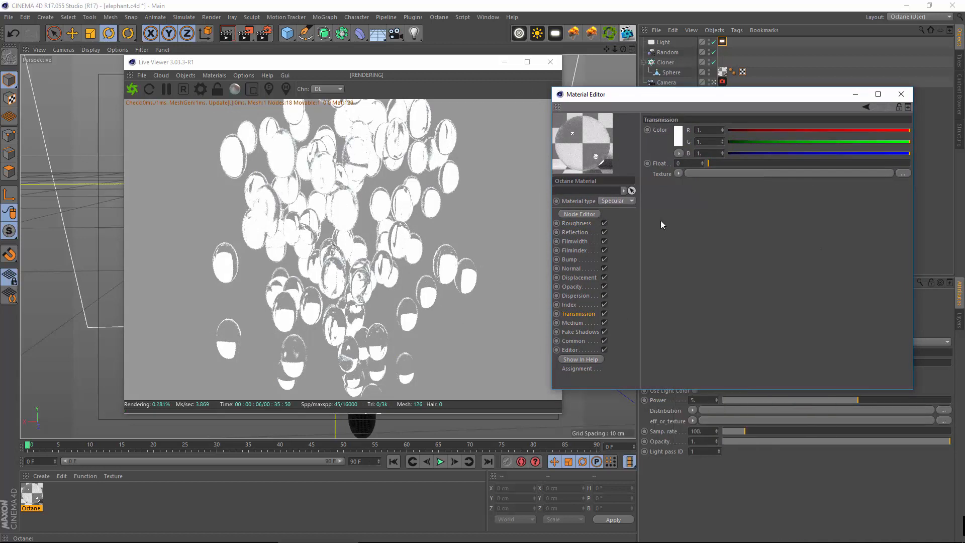
pyautogui.click(677, 135)
pyautogui.click(675, 133)
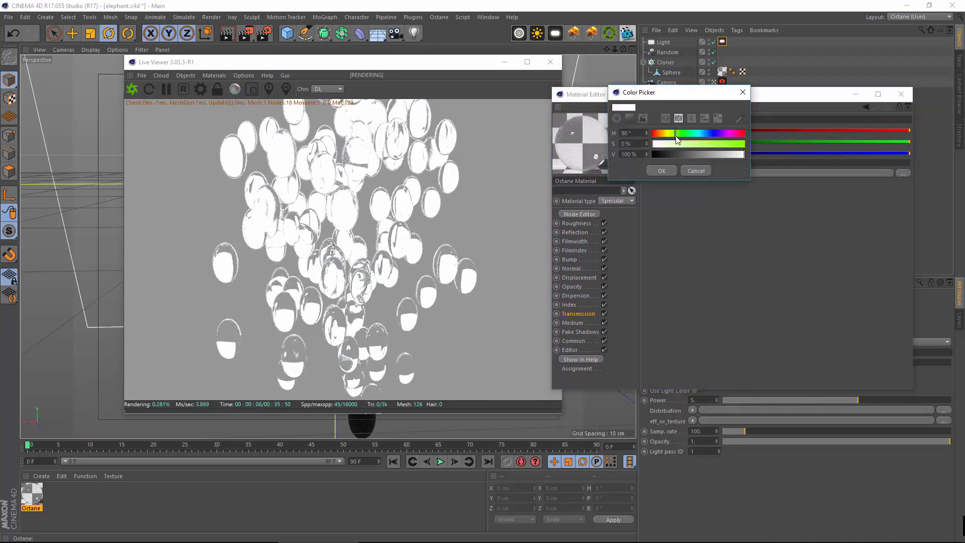
pyautogui.click(676, 144)
pyautogui.click(683, 144)
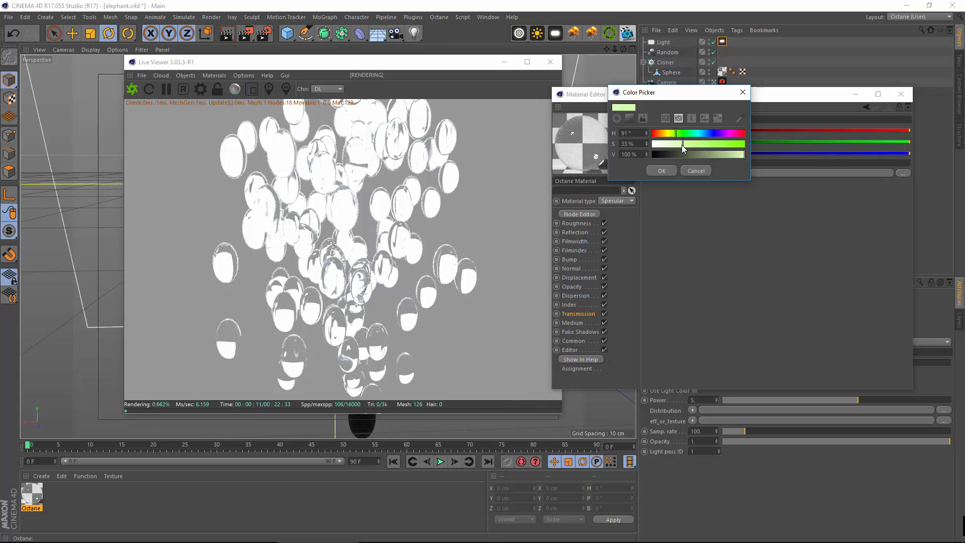
pyautogui.click(661, 170)
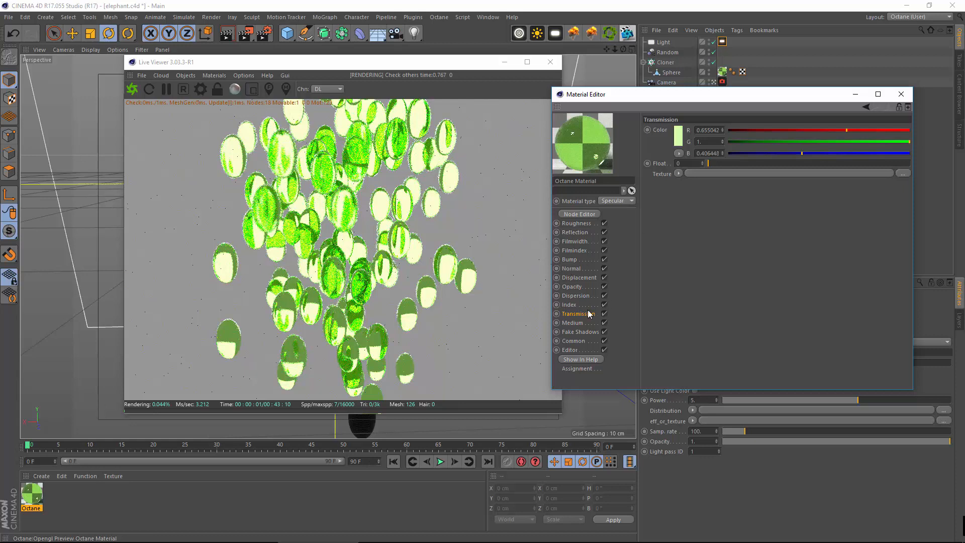
# Load a C4doctane Scattering Medium into the material's Medium channel.
pyautogui.click(577, 322)
pyautogui.click(678, 131)
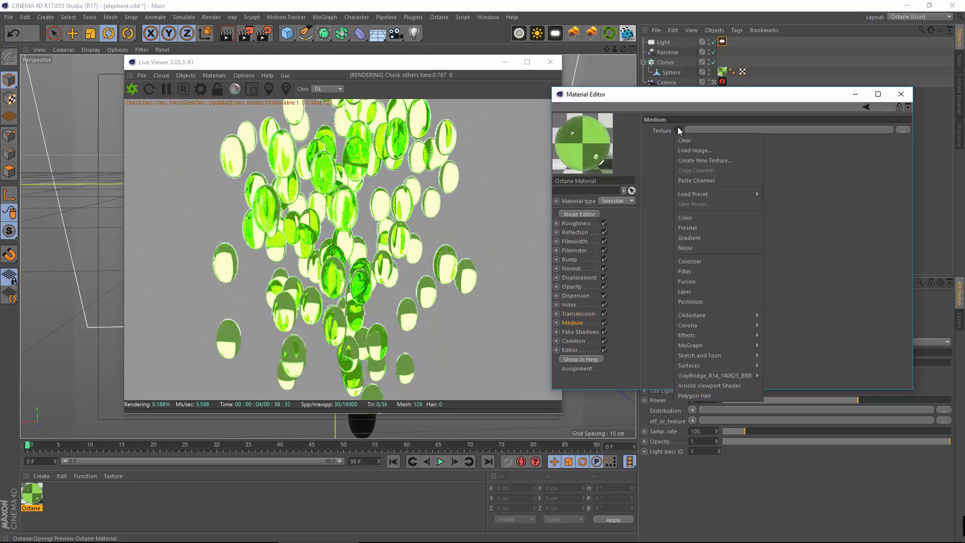
pyautogui.moveTo(746, 316)
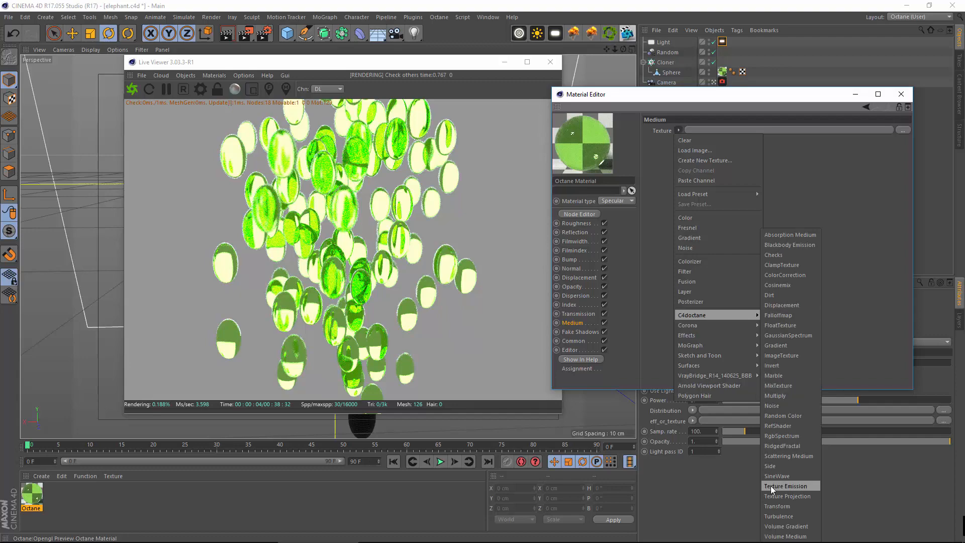
pyautogui.click(789, 456)
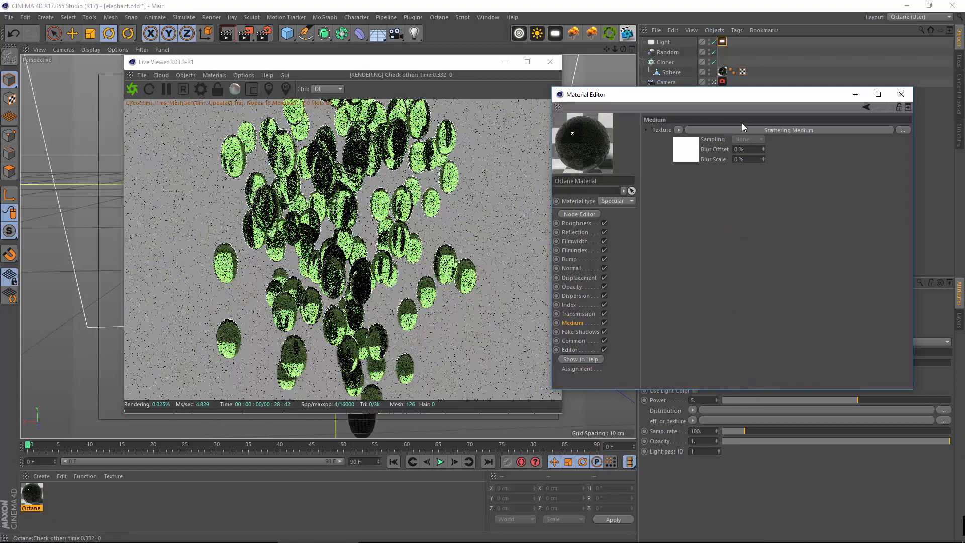
# In the Scattering Medium, assign a FloatTexture to Absorption and an RgbSpectrum to Scattering.
pyautogui.click(747, 129)
pyautogui.click(712, 139)
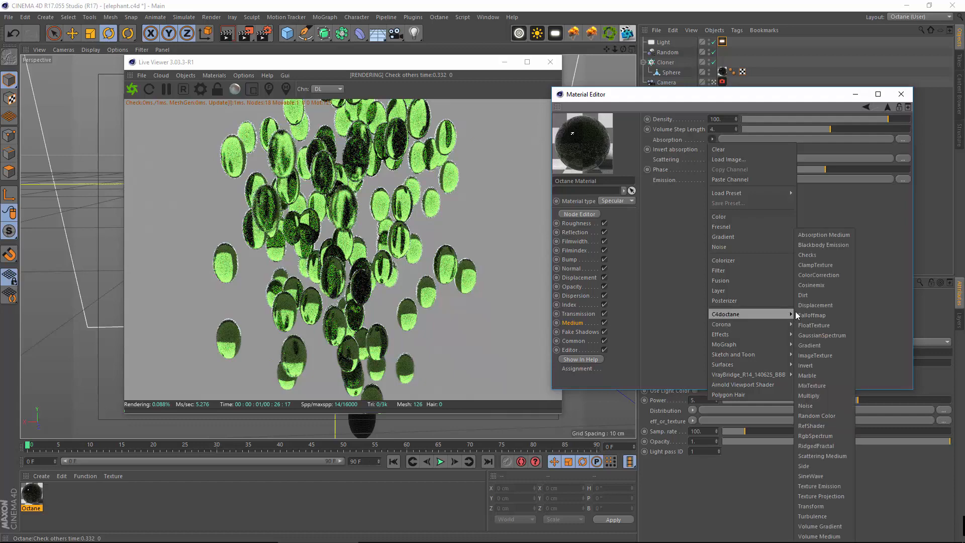
pyautogui.click(827, 325)
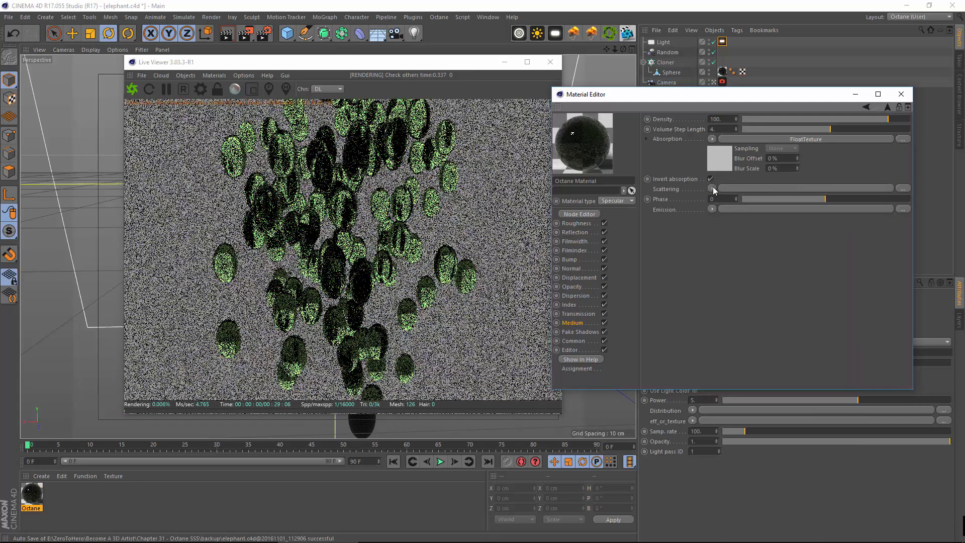
pyautogui.click(711, 187)
pyautogui.moveTo(750, 361)
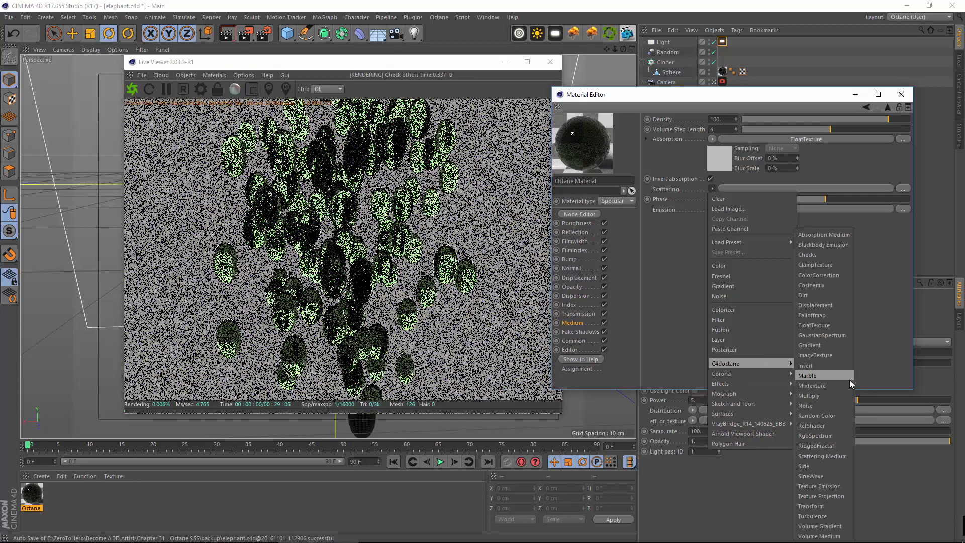
pyautogui.click(815, 435)
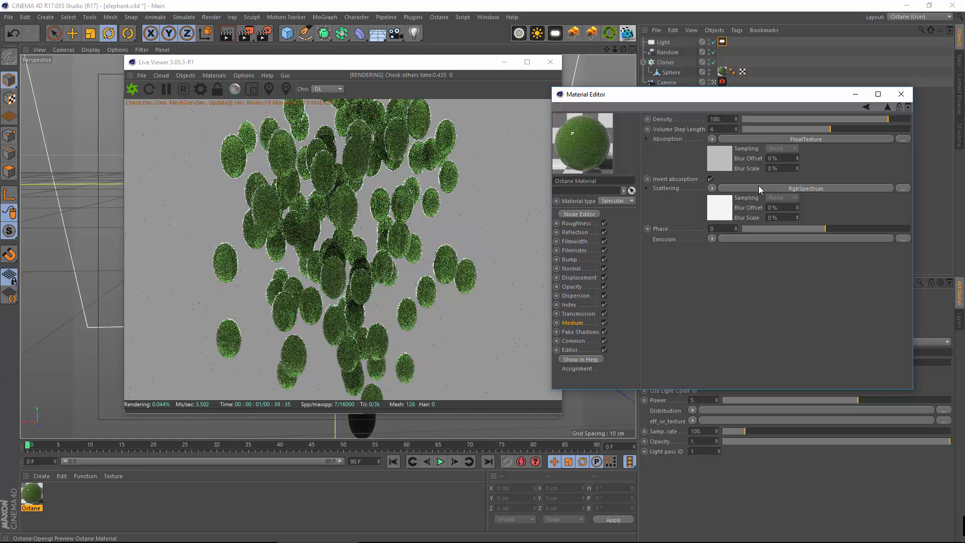
# Set the Scattering RgbSpectrum colour to a green with H 90°, S 58% and V 66%.
pyautogui.click(738, 188)
pyautogui.click(674, 126)
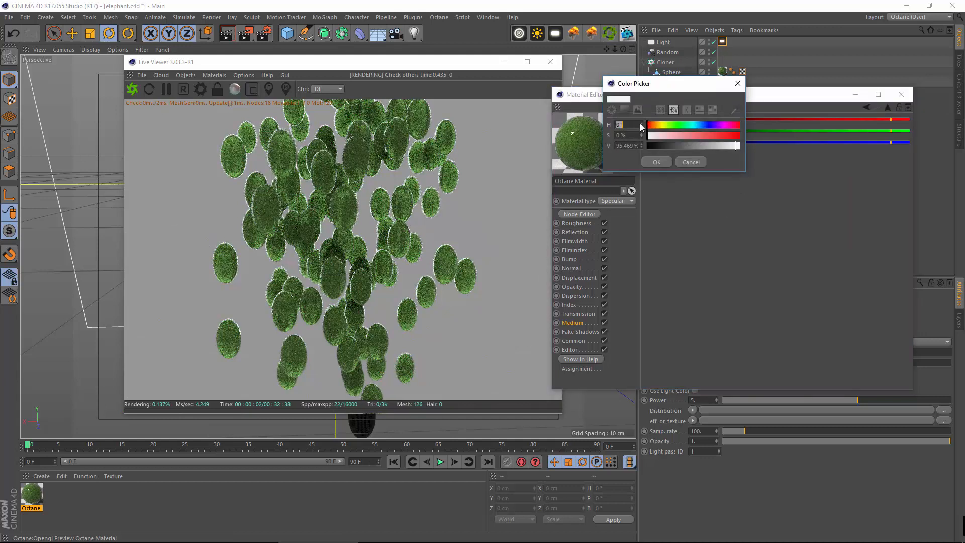
pyautogui.click(669, 125)
pyautogui.moveTo(687, 133); pyautogui.dragTo(707, 149)
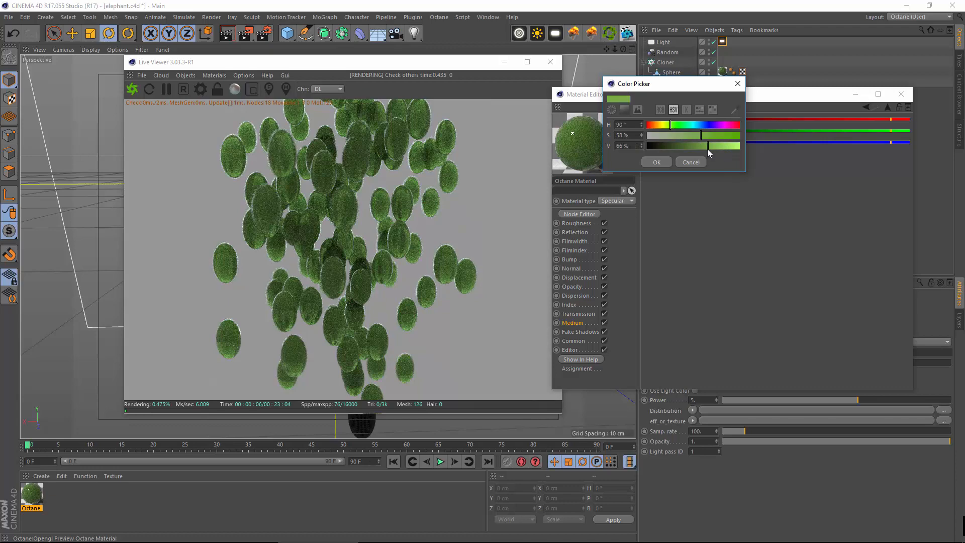
pyautogui.click(659, 164)
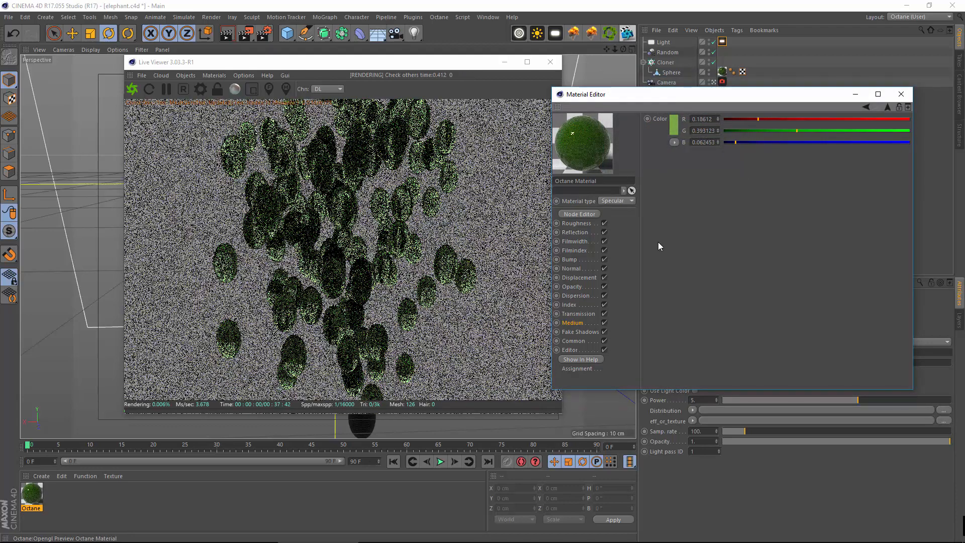
# Set the material's Roughness float value to 0.13.
pyautogui.click(577, 223)
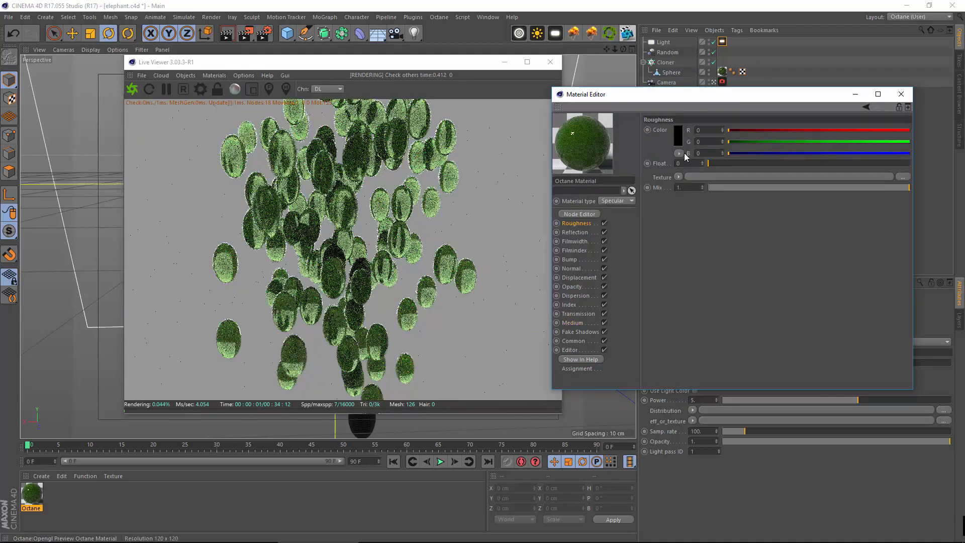
pyautogui.click(734, 164)
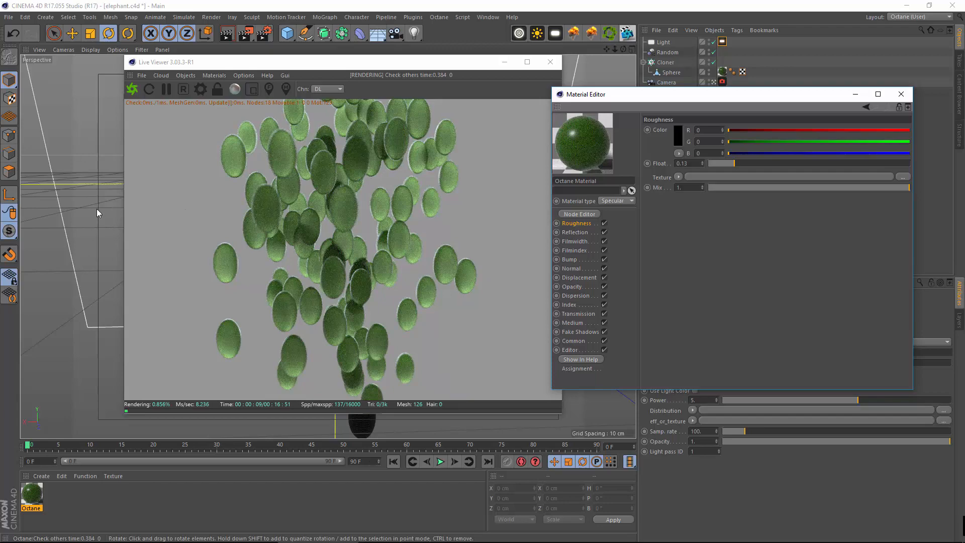
pyautogui.moveTo(80, 215)
pyautogui.keyDown('alt'); pyautogui.mouseDown()
pyautogui.moveTo(68, 215)
pyautogui.moveTo(77, 210)
pyautogui.mouseUp(); pyautogui.keyUp('alt')
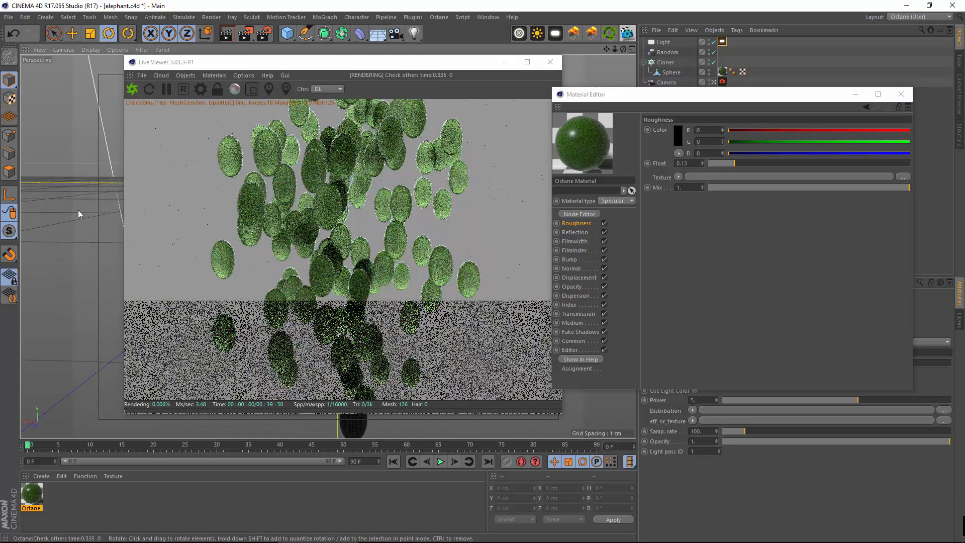
# Set the Scattering Medium's Density to 200.
pyautogui.click(578, 313)
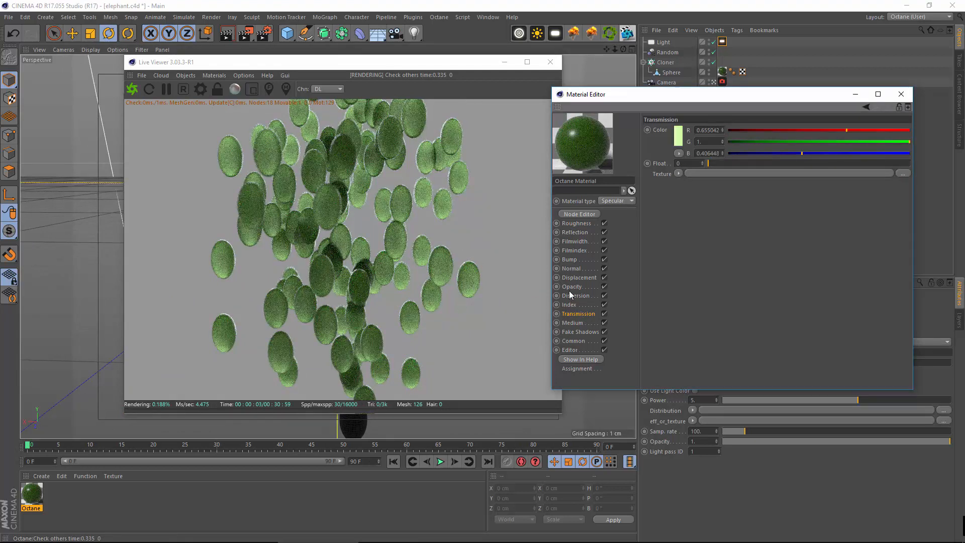
pyautogui.click(582, 323)
pyautogui.click(751, 131)
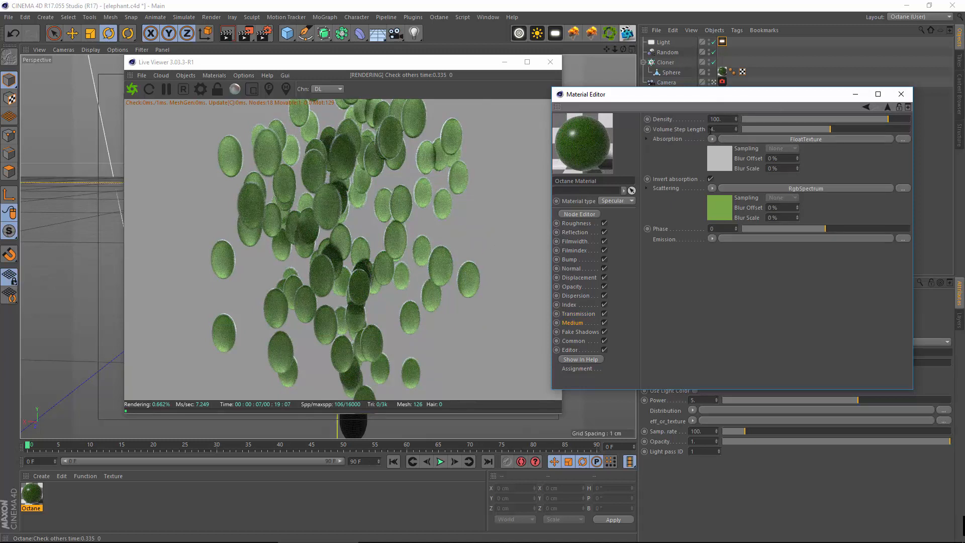
pyautogui.click(731, 119)
pyautogui.write('200')
pyautogui.press('Return')
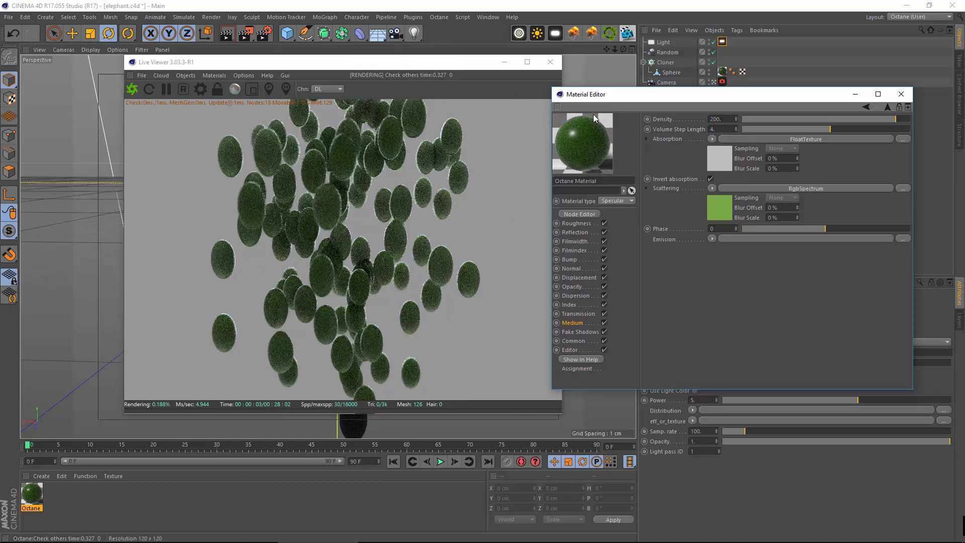
# Try a power of 20 on the area light in its Octane light tag.
pyautogui.moveTo(653, 98); pyautogui.dragTo(166, 292)
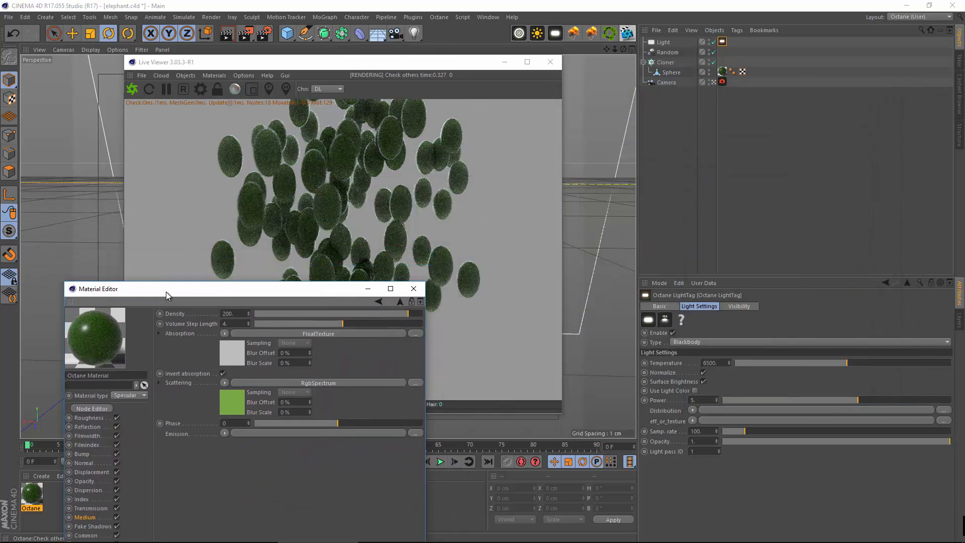
pyautogui.click(778, 323)
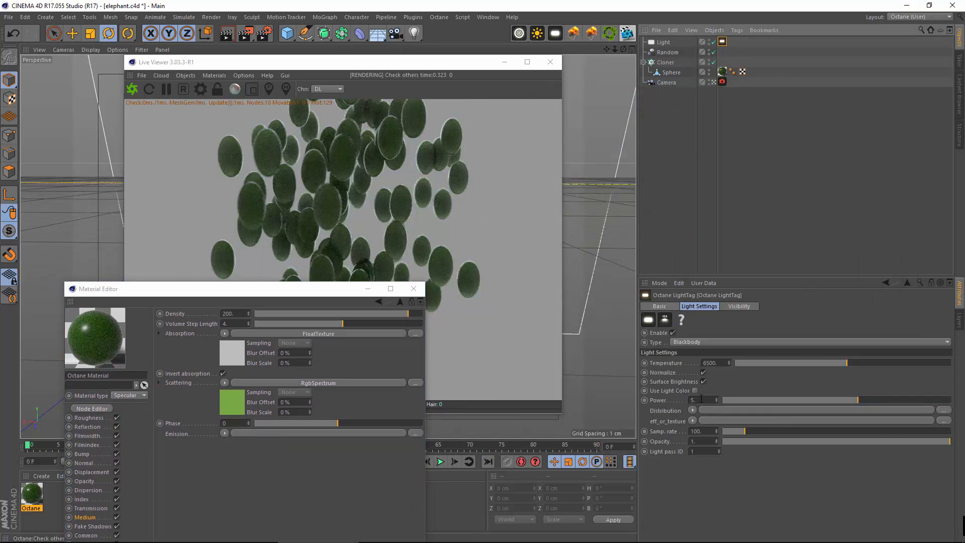
pyautogui.moveTo(700, 399); pyautogui.dragTo(551, 377)
pyautogui.write('20')
pyautogui.press('Return')
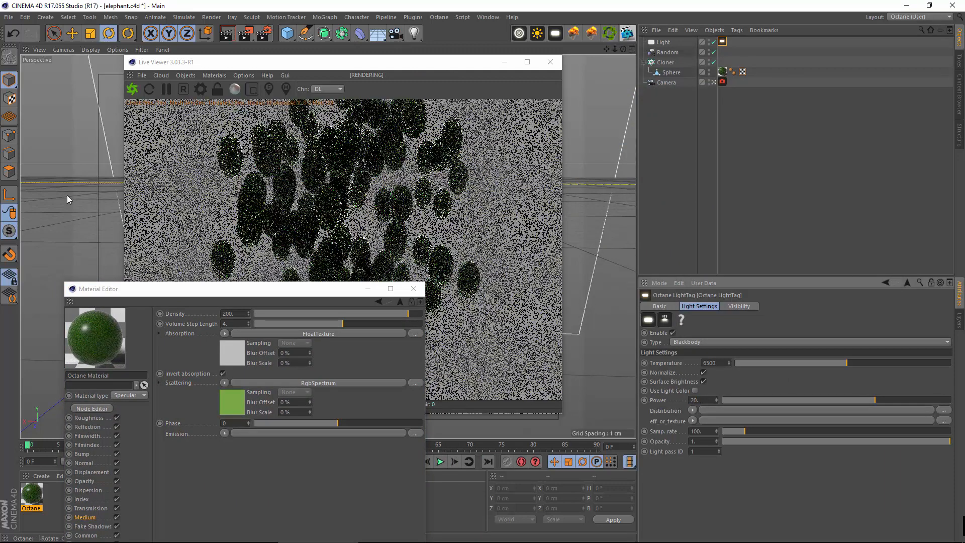
# Set the area light's power to 10 in its Octane light tag.
pyautogui.moveTo(327, 290); pyautogui.dragTo(848, 152)
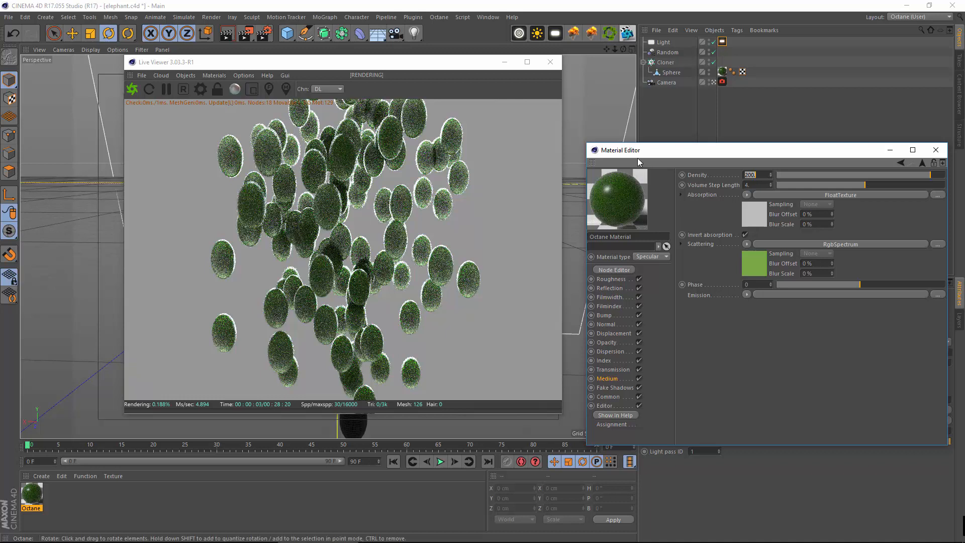
pyautogui.moveTo(655, 153); pyautogui.dragTo(134, 214)
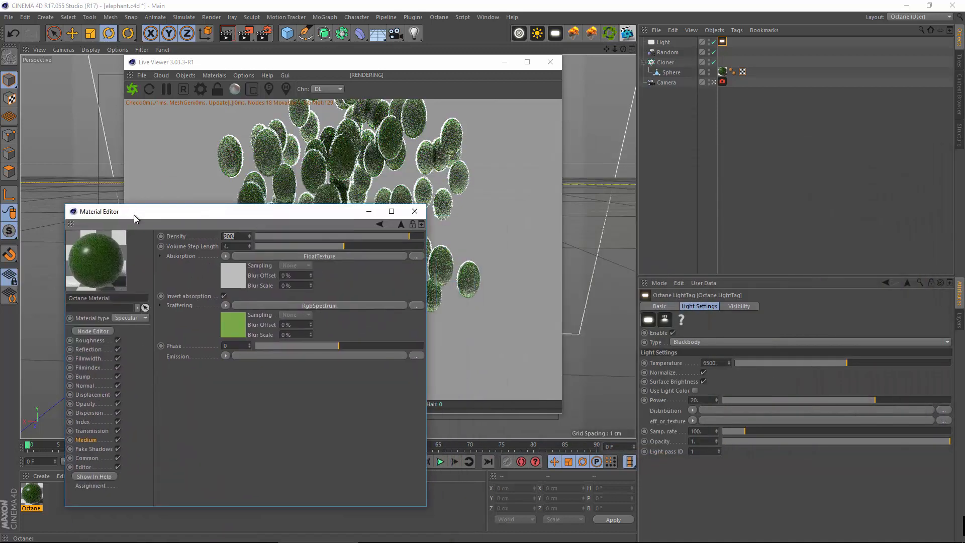
pyautogui.click(698, 400)
pyautogui.write('10')
pyautogui.press('Return')
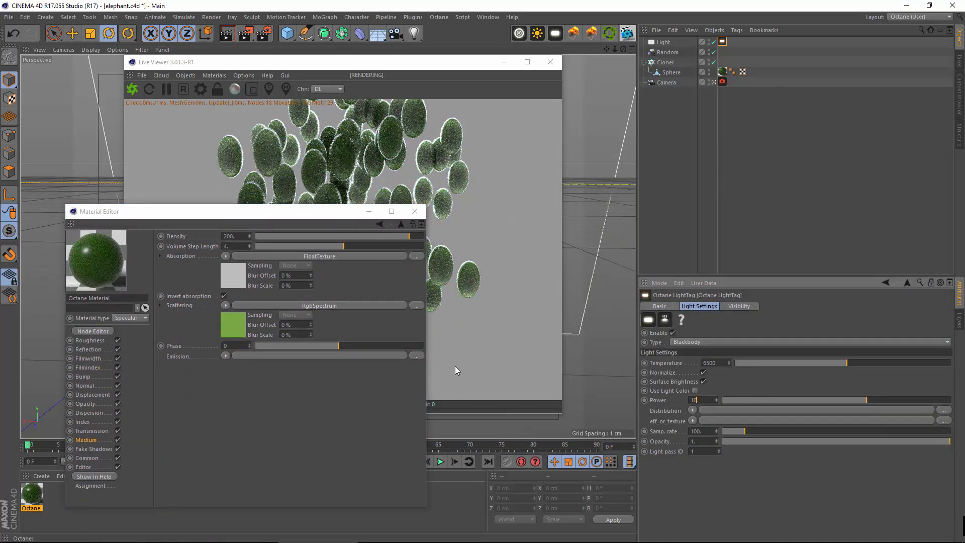
# Change the Scattering RgbSpectrum to a brighter, yellower green with R 0.51035, G 0.827571 and B 0.123535.
pyautogui.moveTo(286, 212); pyautogui.dragTo(794, 157)
pyautogui.click(597, 381)
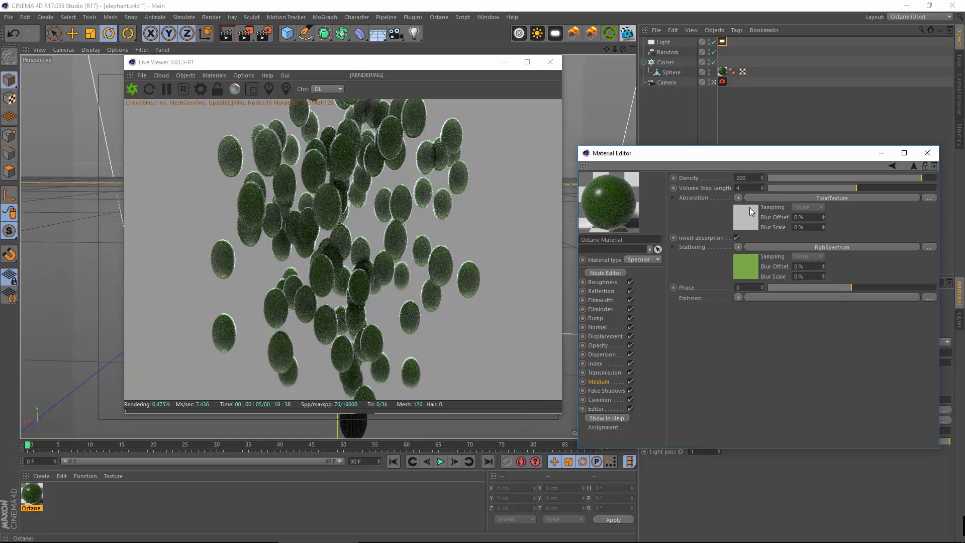
pyautogui.click(767, 246)
pyautogui.click(708, 183)
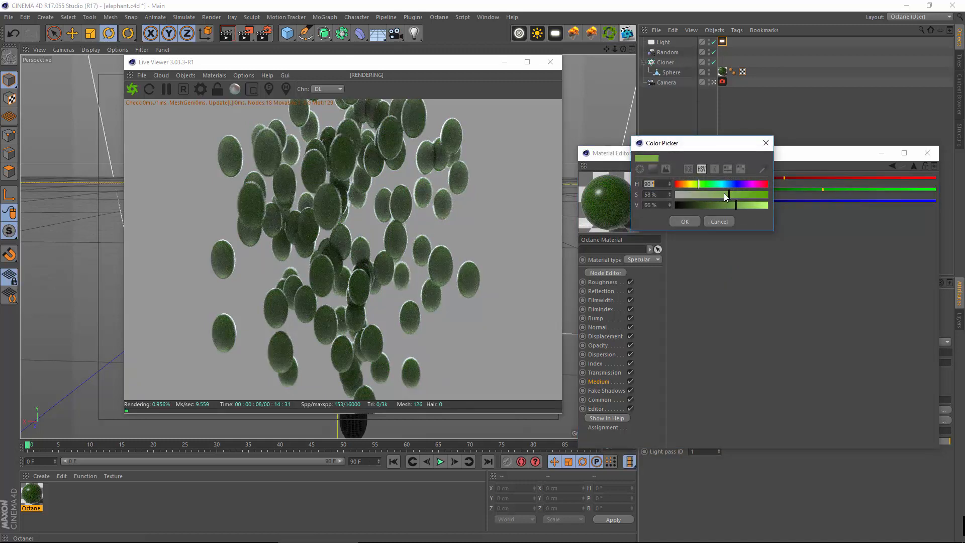
pyautogui.moveTo(698, 185); pyautogui.dragTo(695, 185)
pyautogui.moveTo(746, 206); pyautogui.dragTo(760, 206)
pyautogui.click(685, 220)
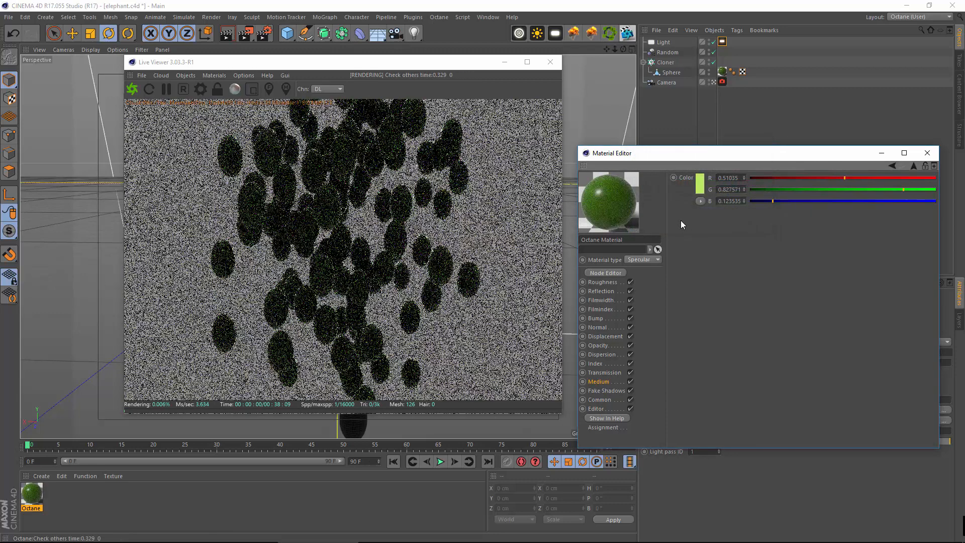
# Set the Octane material's Transmission color to a pale yellow with R 1, G 0.965473 and B 0.554222.
pyautogui.click(604, 373)
pyautogui.click(699, 194)
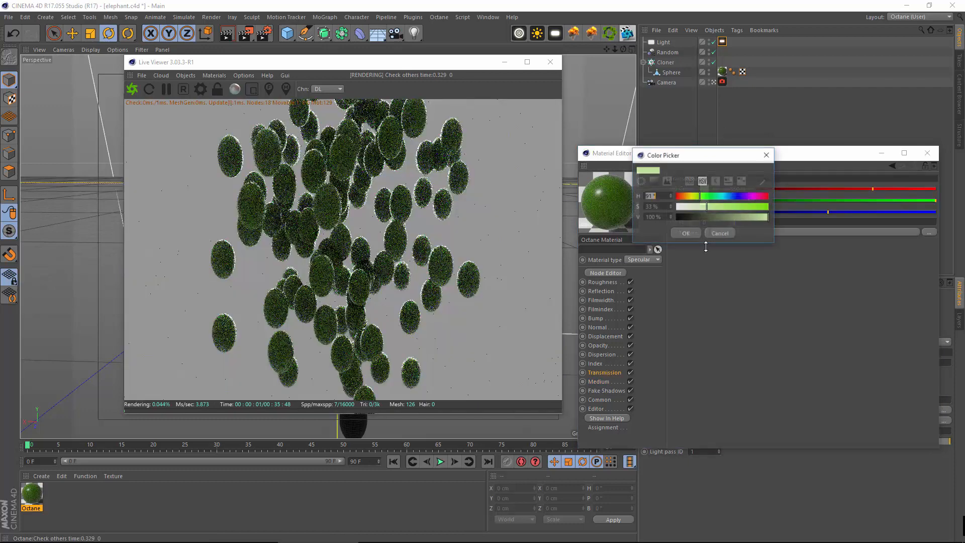
pyautogui.moveTo(706, 207); pyautogui.dragTo(699, 208)
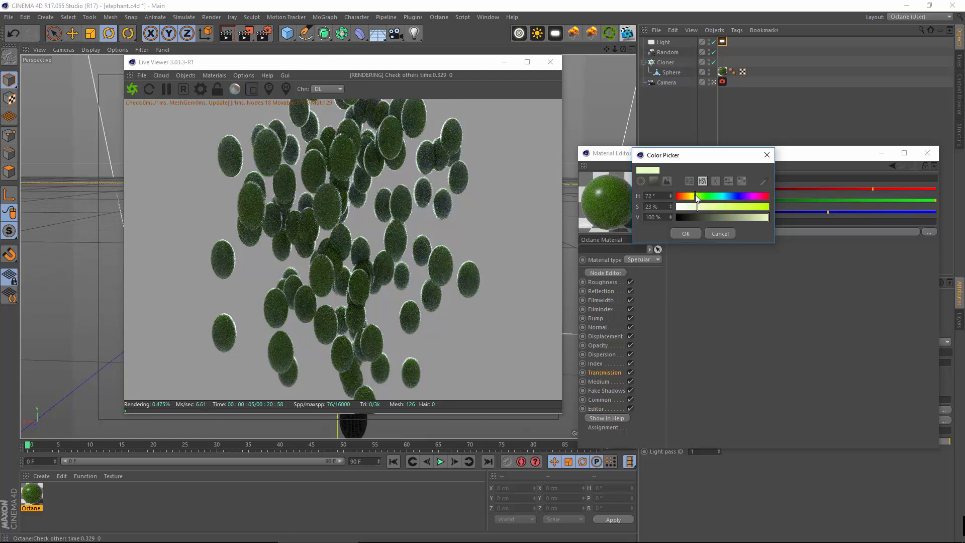
pyautogui.moveTo(701, 197); pyautogui.dragTo(693, 199)
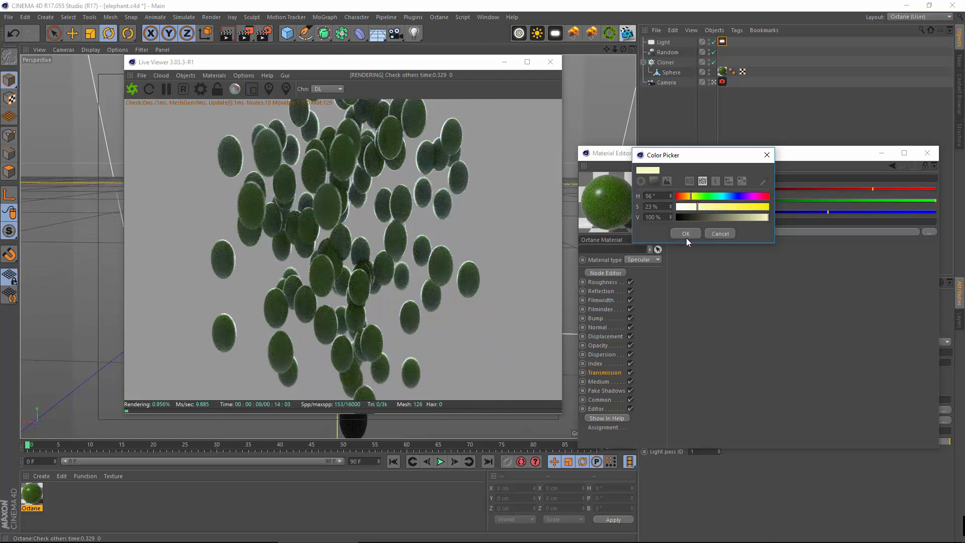
pyautogui.click(686, 236)
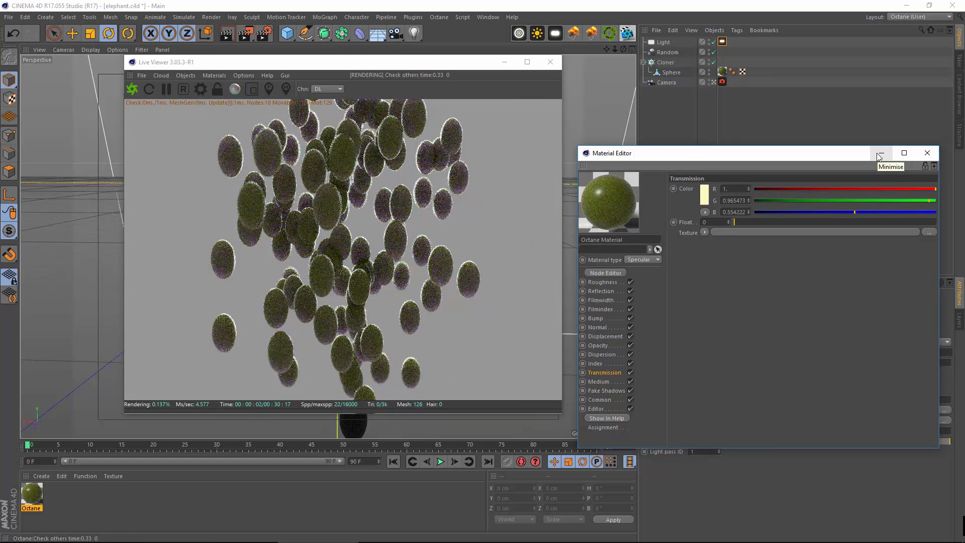
# Minimise the Material Editor and duplicate the Sphere three times inside the Cloner.
pyautogui.click(880, 154)
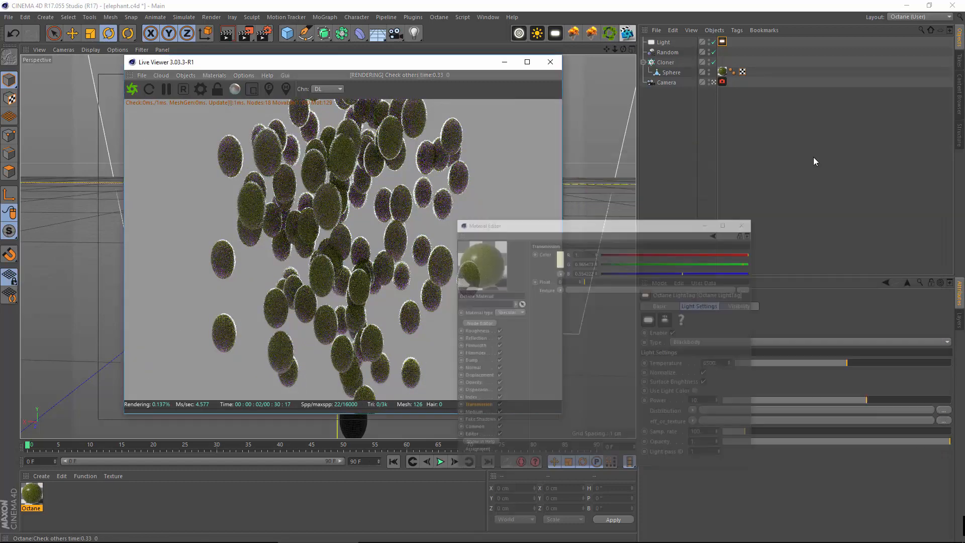
pyautogui.click(671, 74)
pyautogui.keyDown('ctrl'); pyautogui.moveTo(671, 73); pyautogui.dragTo(671, 98); pyautogui.keyUp('ctrl')
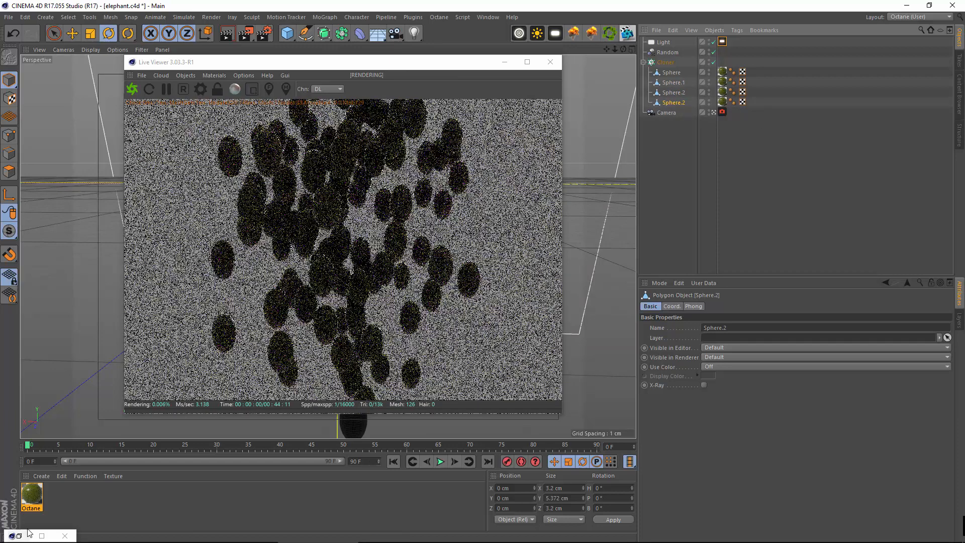
# Make two copies of the Octane material and assign them to the duplicated spheres in the Cloner.
pyautogui.keyDown('ctrl'); pyautogui.moveTo(41, 491); pyautogui.dragTo(737, 83); pyautogui.keyUp('ctrl')
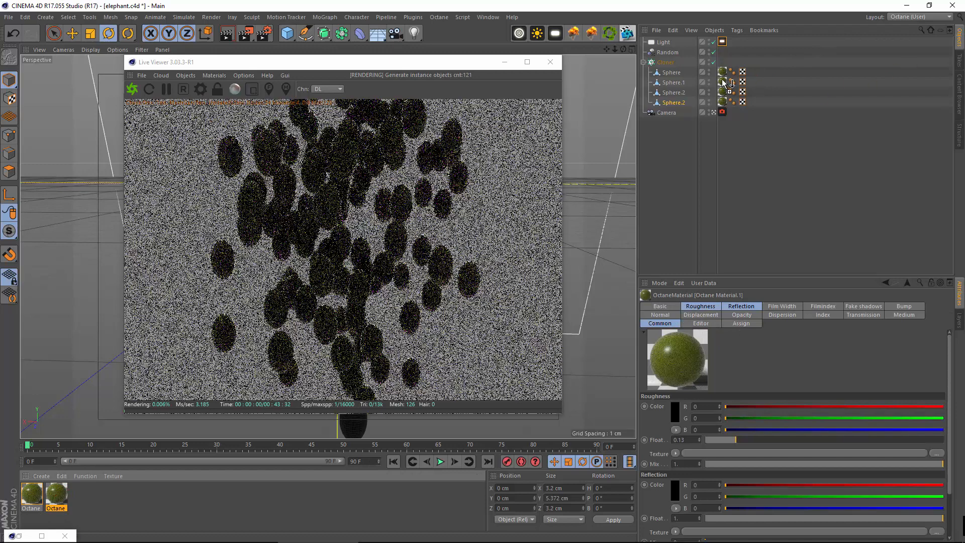
pyautogui.keyDown('ctrl'); pyautogui.moveTo(57, 495); pyautogui.dragTo(91, 503); pyautogui.keyUp('ctrl')
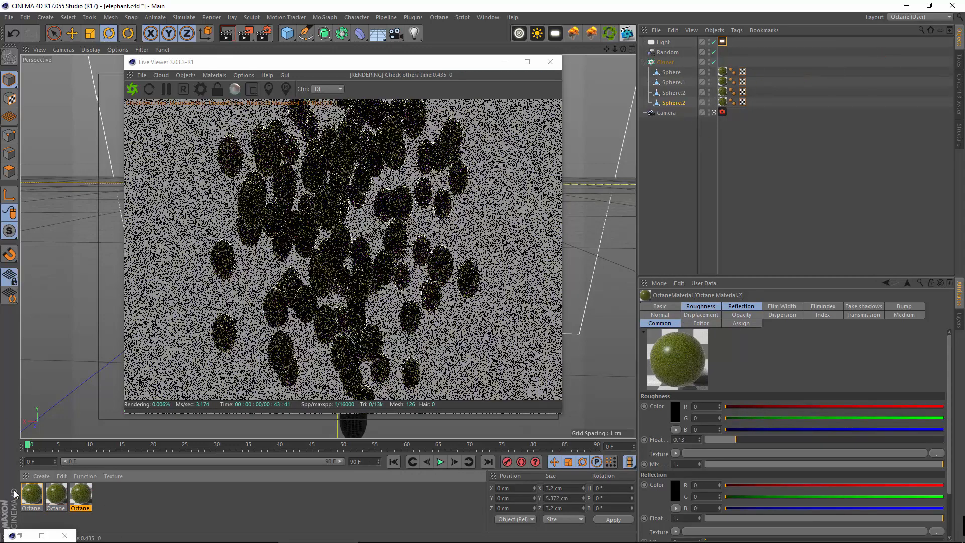
pyautogui.moveTo(78, 497); pyautogui.dragTo(728, 108)
# Change Octane Material.2's Scattering RgbSpectrum to a softer yellow with H 64°, S 44% and V 92%.
pyautogui.doubleClick(71, 495)
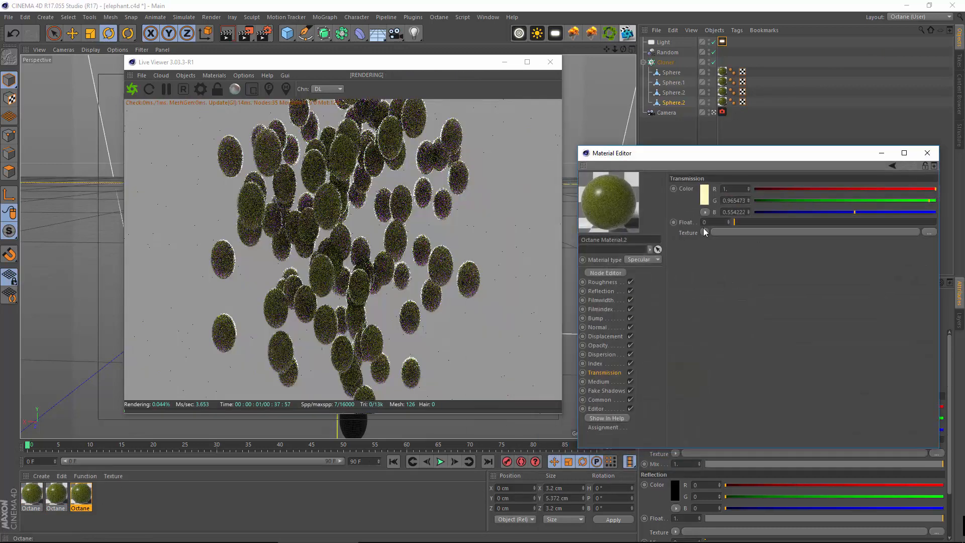
pyautogui.click(598, 381)
pyautogui.click(822, 187)
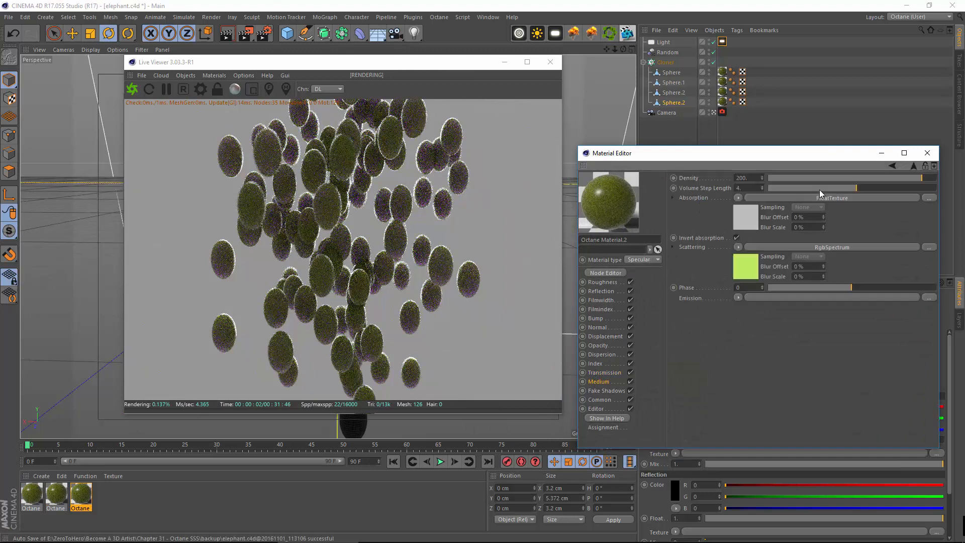
pyautogui.click(755, 256)
pyautogui.click(698, 194)
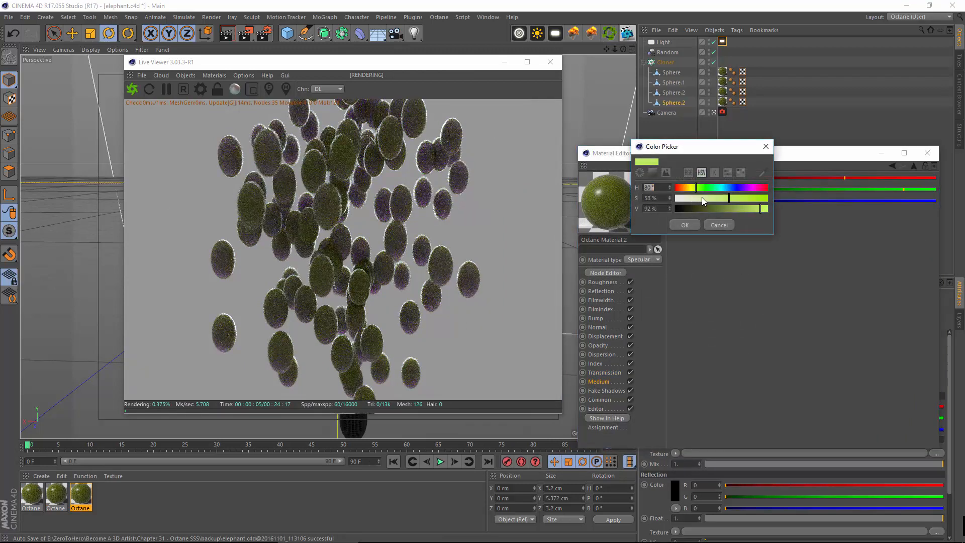
pyautogui.click(715, 198)
pyautogui.moveTo(694, 190); pyautogui.dragTo(691, 190)
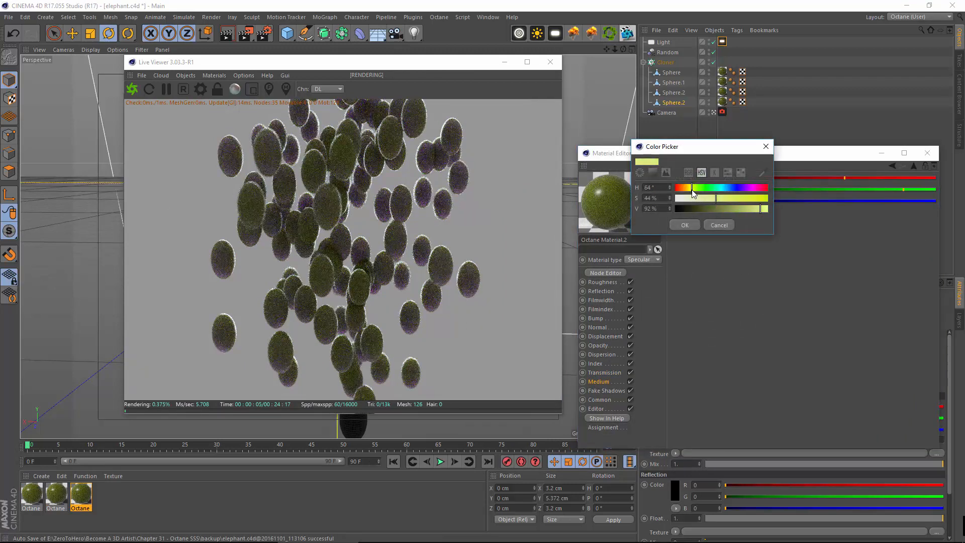
pyautogui.click(685, 225)
# Set Octane Material.2's Transmission color to a pale green with R 0.755796, G 1 and B 0.655931.
pyautogui.click(605, 372)
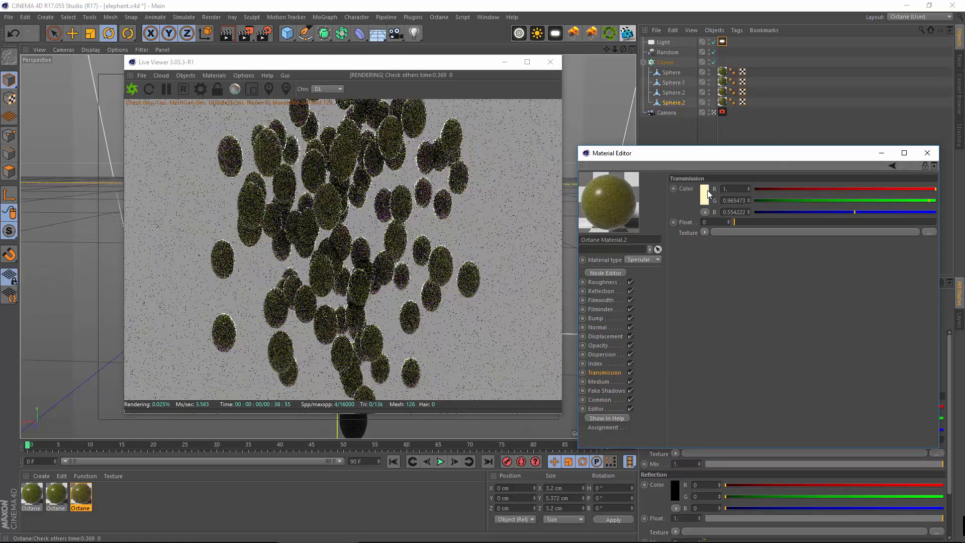
pyautogui.click(699, 194)
pyautogui.moveTo(701, 192); pyautogui.dragTo(709, 191)
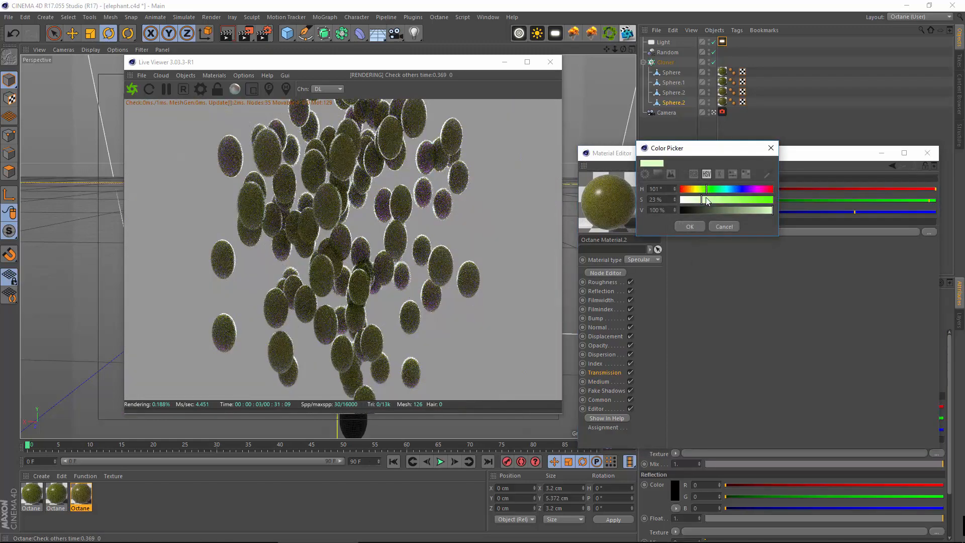
pyautogui.click(698, 227)
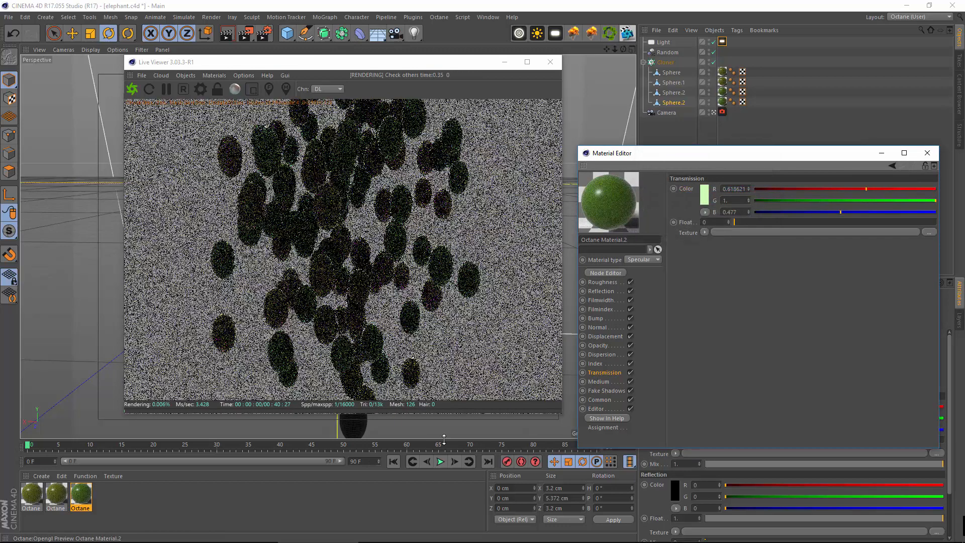
pyautogui.click(704, 197)
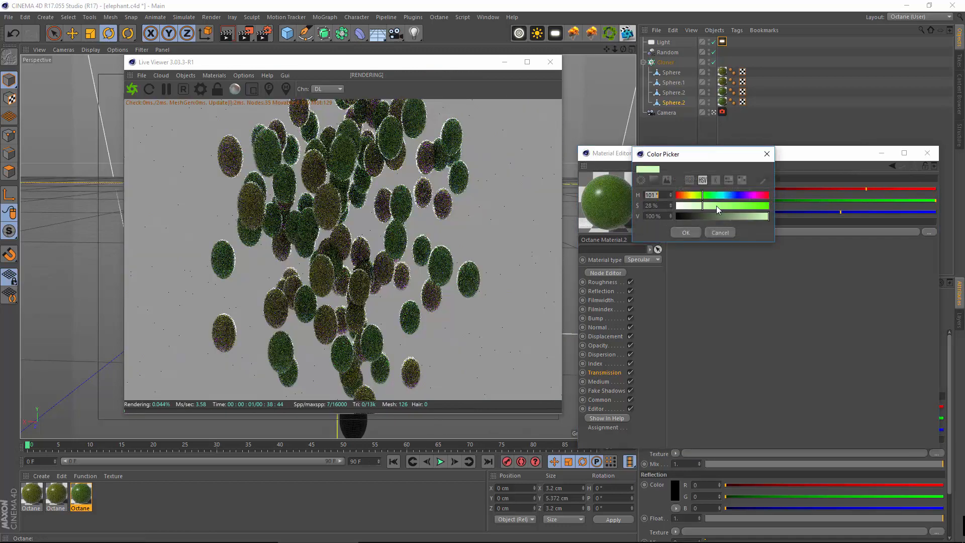
pyautogui.click(685, 233)
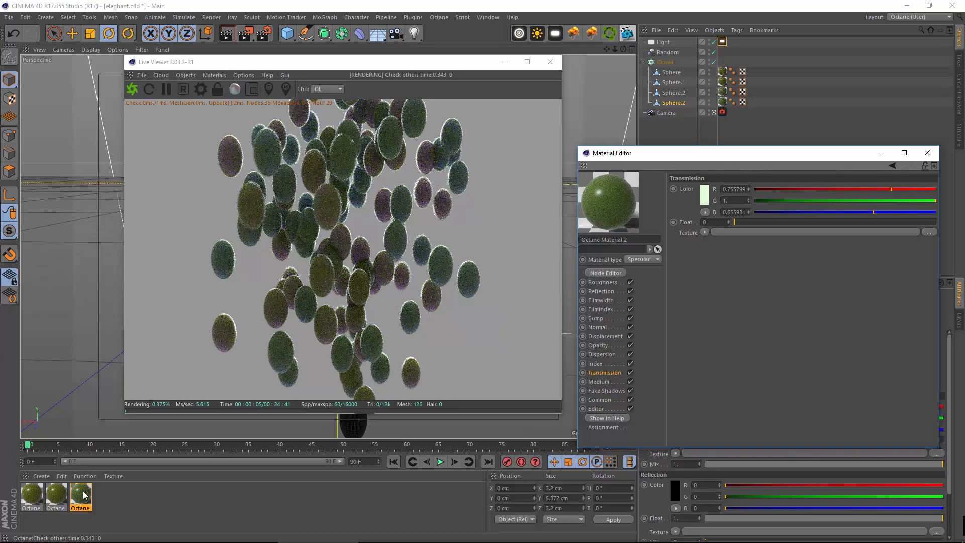
# Copy Octane Material.2 onto the last sphere and set the copy's Transmission color to yellow with R 0.900669, G 1 and B 0.263273.
pyautogui.keyDown('ctrl'); pyautogui.moveTo(84, 493); pyautogui.dragTo(723, 102); pyautogui.keyUp('ctrl')
pyautogui.click(703, 199)
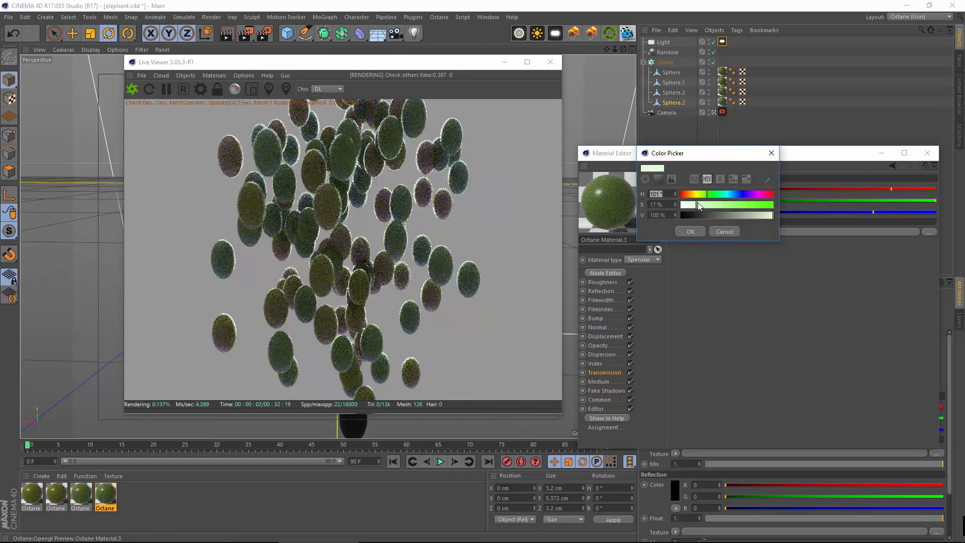
pyautogui.moveTo(708, 195)
pyautogui.mouseDown()
pyautogui.moveTo(717, 194)
pyautogui.moveTo(701, 195)
pyautogui.mouseUp()
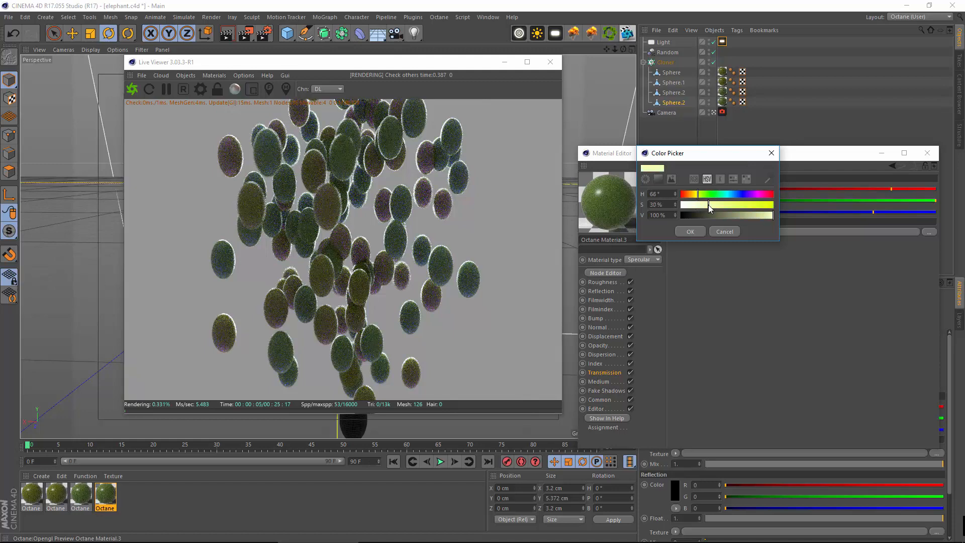
pyautogui.click(690, 231)
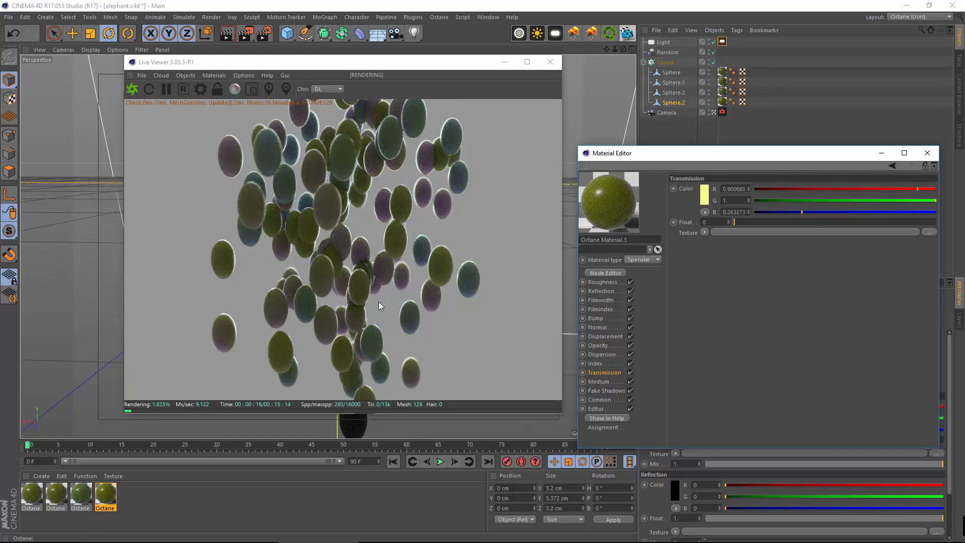
# Examine the multicoloured egg clones up close from several angles in the Live Viewer.
pyautogui.moveTo(369, 62); pyautogui.dragTo(678, 81)
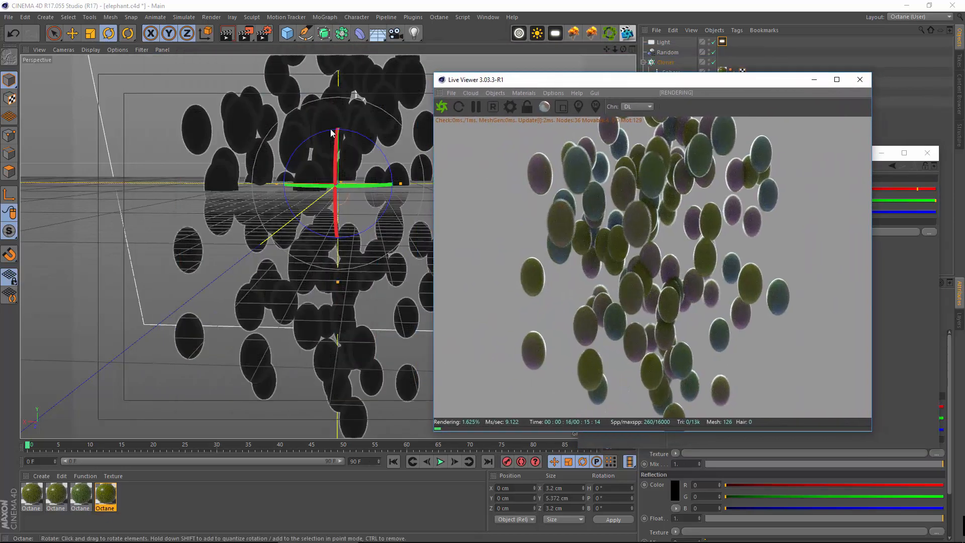
pyautogui.click(330, 128)
pyautogui.scroll(5, 332, 135)
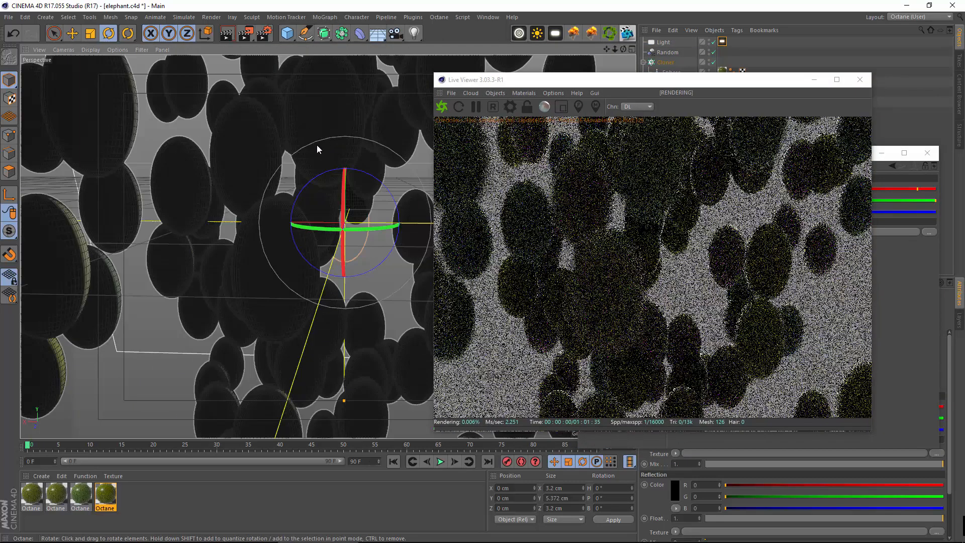
pyautogui.keyDown('alt'); pyautogui.moveTo(318, 148); pyautogui.dragTo(334, 116); pyautogui.keyUp('alt')
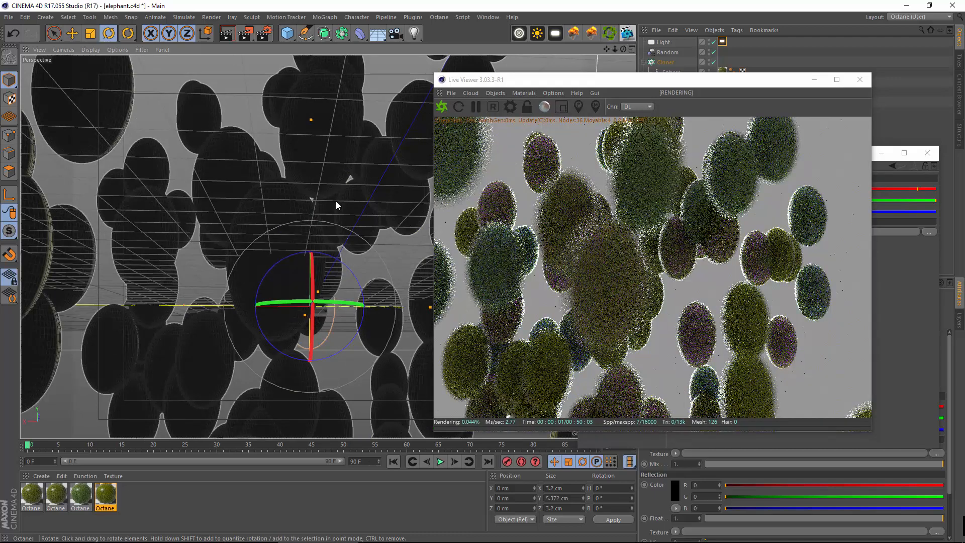
pyautogui.keyDown('alt'); pyautogui.moveTo(335, 202); pyautogui.dragTo(328, 236); pyautogui.keyUp('alt')
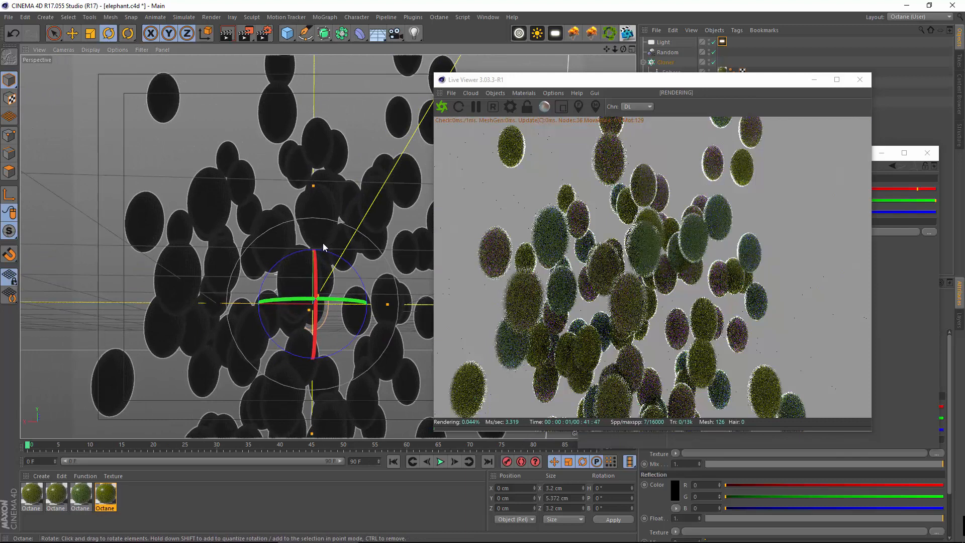
pyautogui.moveTo(677, 86); pyautogui.dragTo(347, 16)
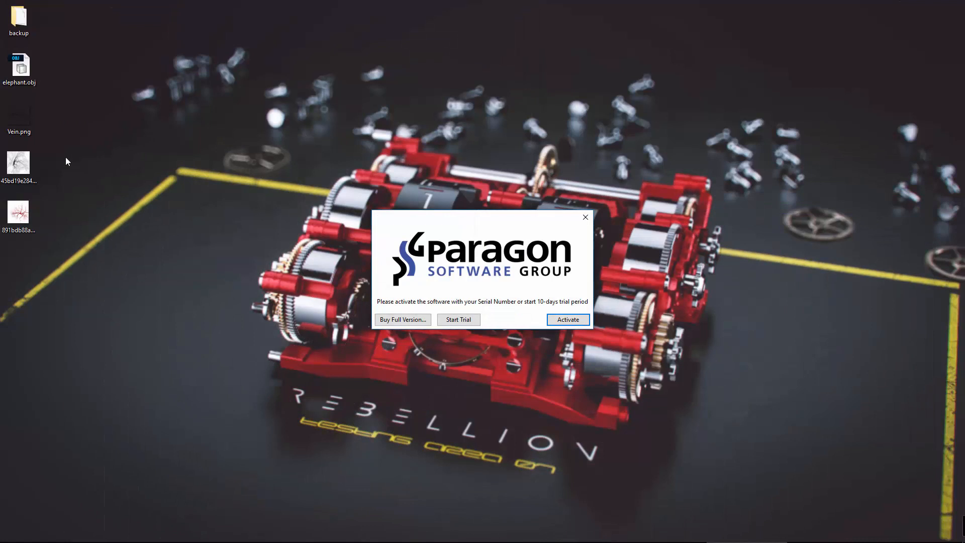
# Open the reference photo robola-grapes.jpg full screen, study the grapes' translucency up close, and close it.
pyautogui.doubleClick(14, 119)
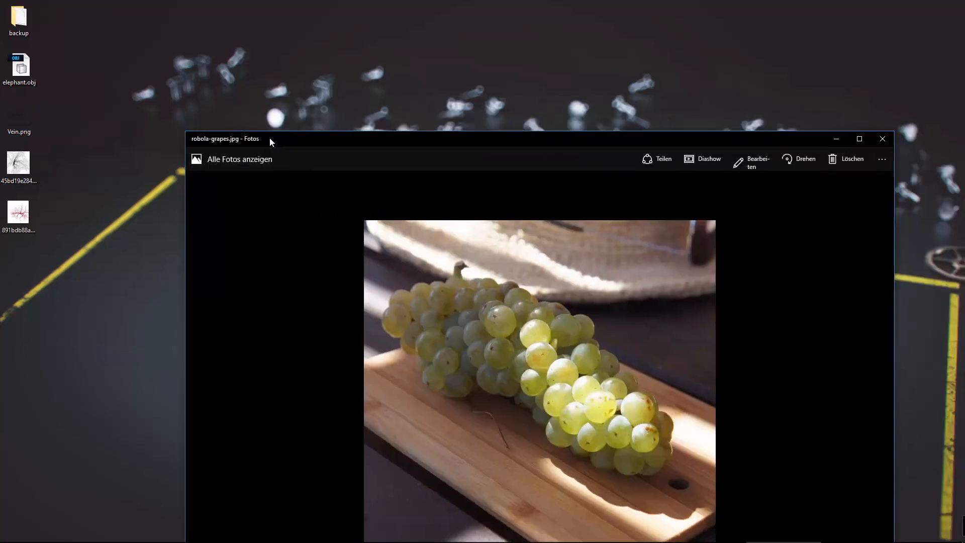
pyautogui.moveTo(269, 140); pyautogui.dragTo(216, 3)
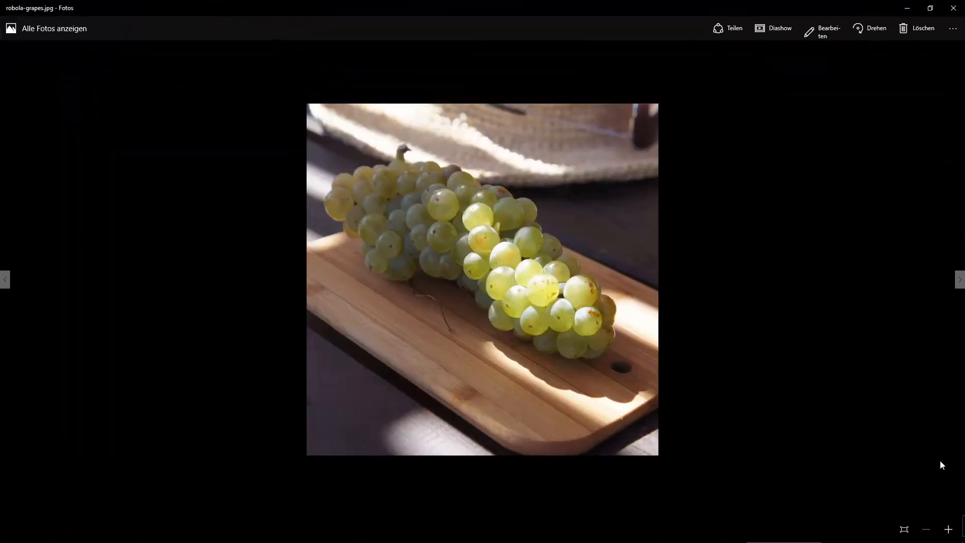
pyautogui.click(947, 530)
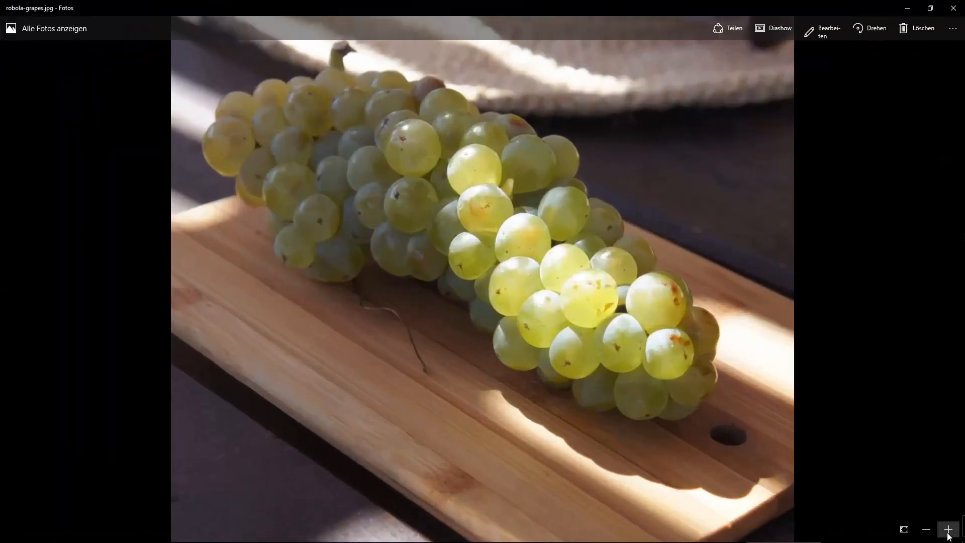
pyautogui.click(948, 529)
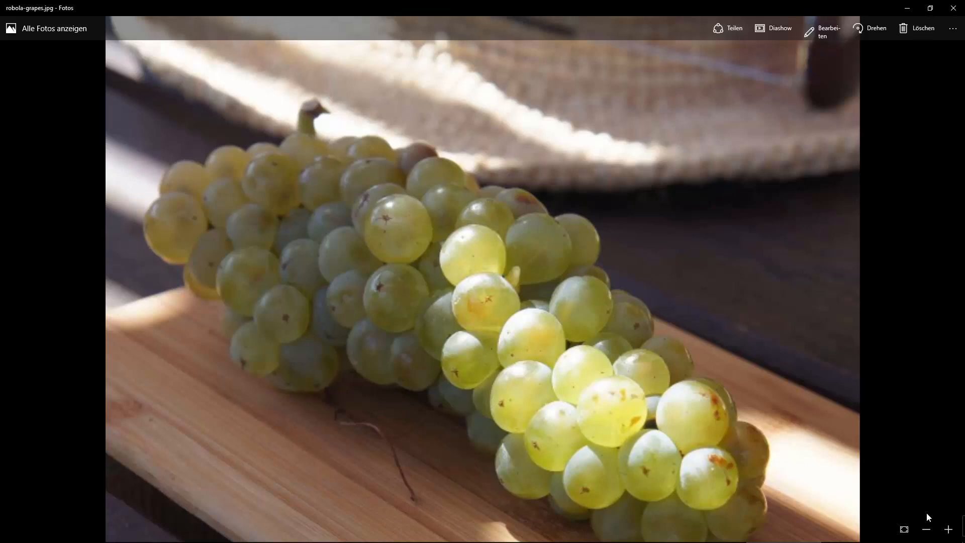
pyautogui.click(926, 529)
pyautogui.click(926, 529)
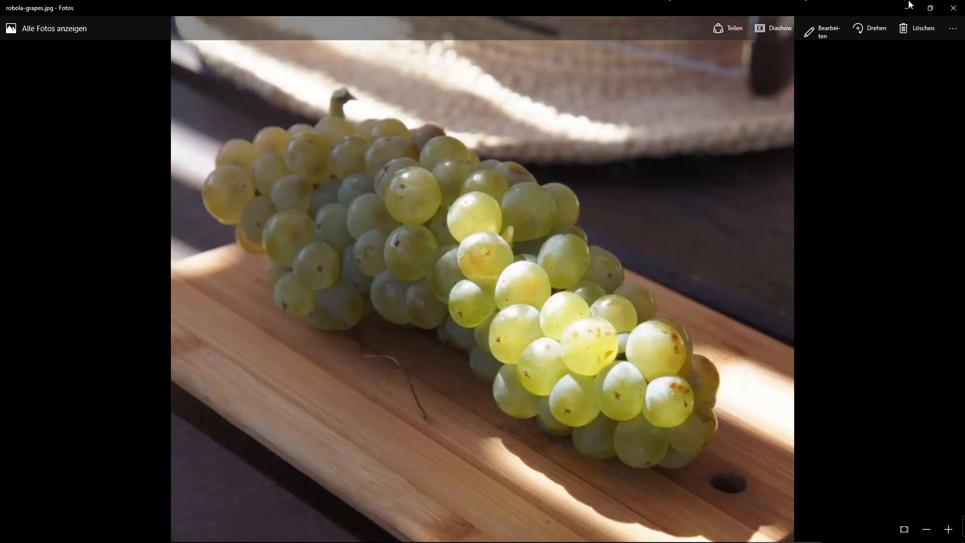
pyautogui.click(953, 8)
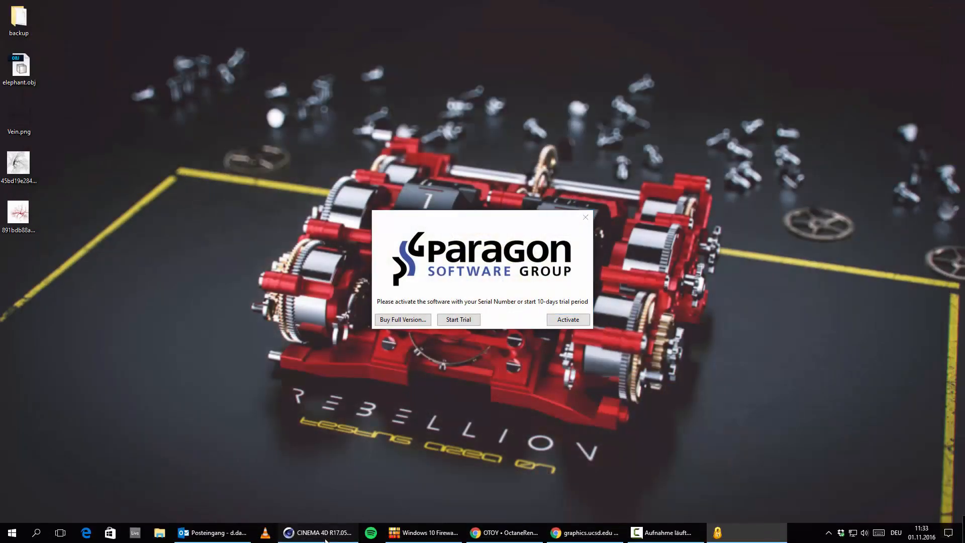
# Switch back to Cinema 4D and open the Scattering Medium settings of Octane Material.3.
pyautogui.click(317, 532)
pyautogui.moveTo(383, 25); pyautogui.dragTo(485, 91)
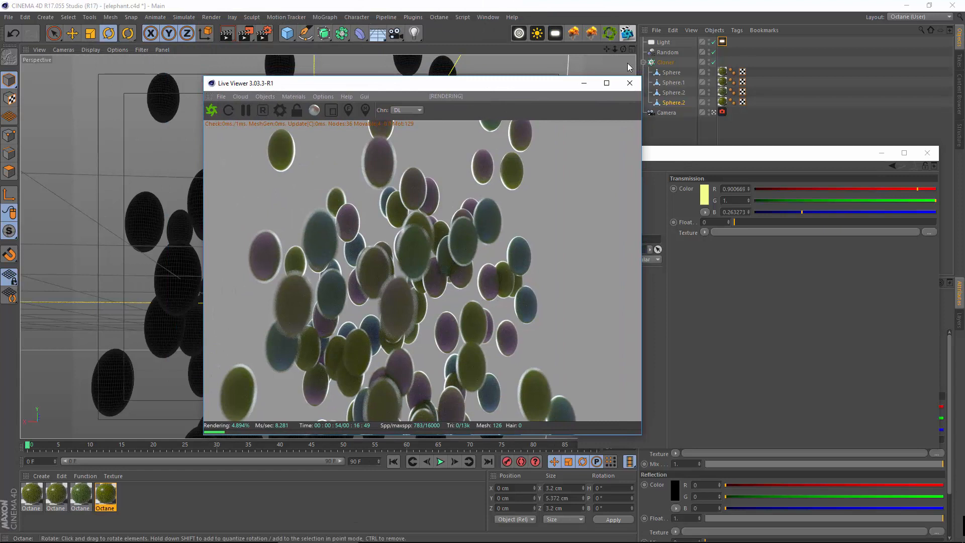
pyautogui.click(861, 298)
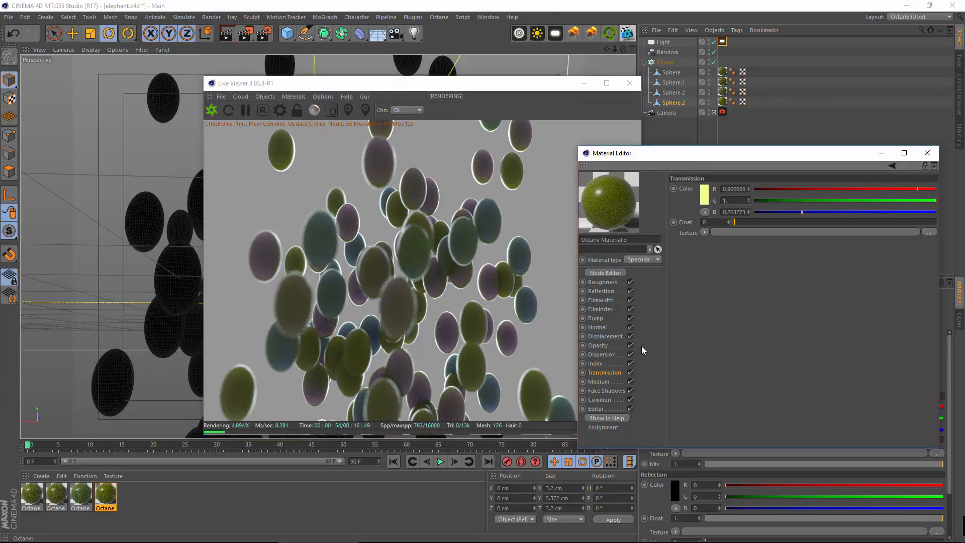
pyautogui.click(601, 382)
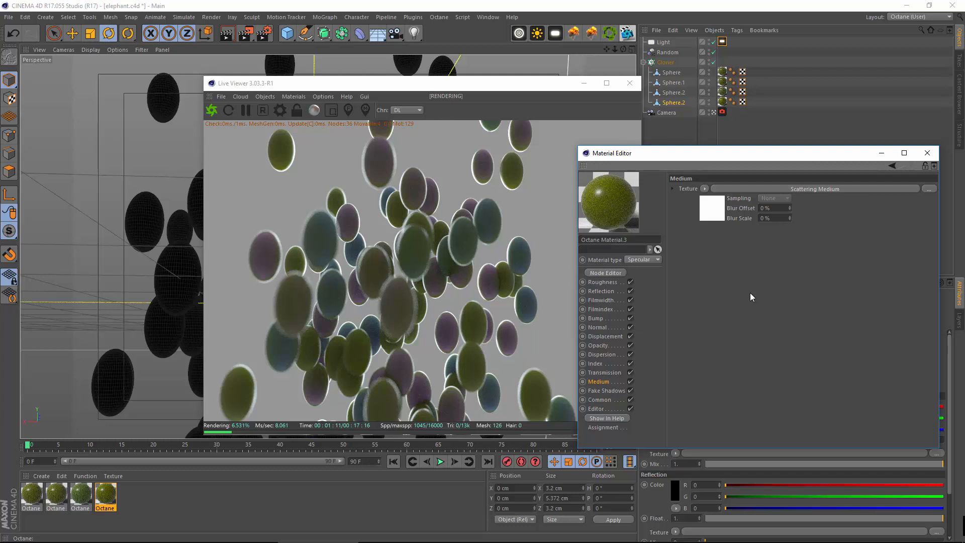
pyautogui.click(787, 189)
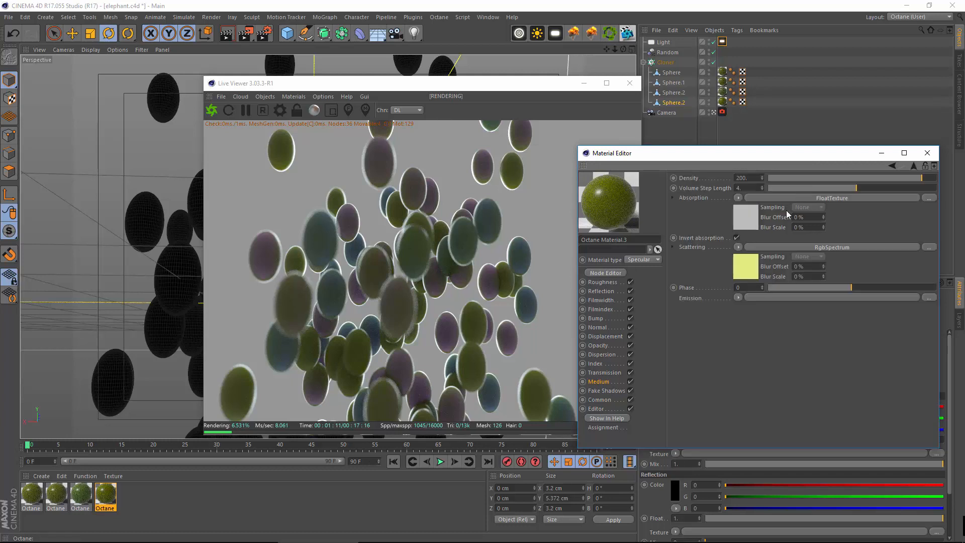
# Move the Live Viewer window clear of the Material Editor so both can be used side by side.
pyautogui.click(244, 99)
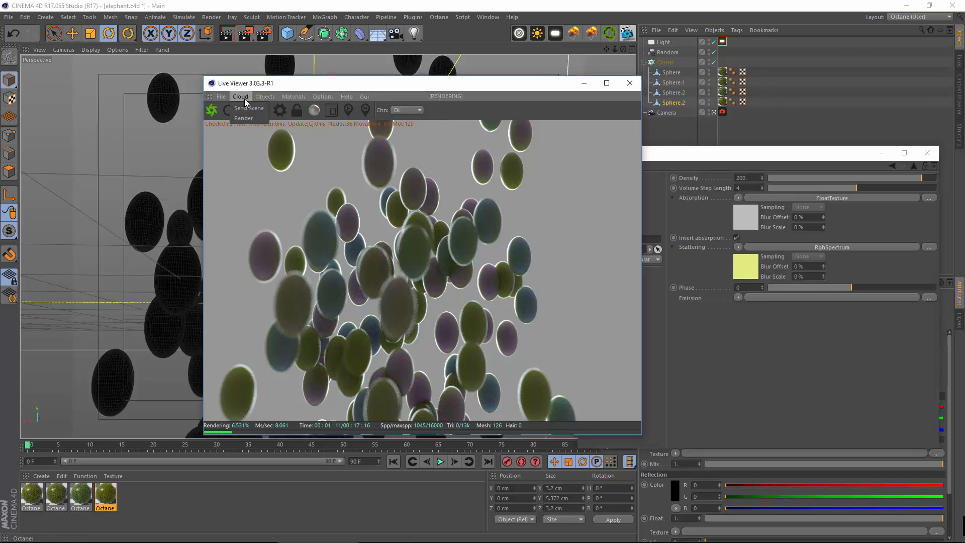
pyautogui.click(293, 96)
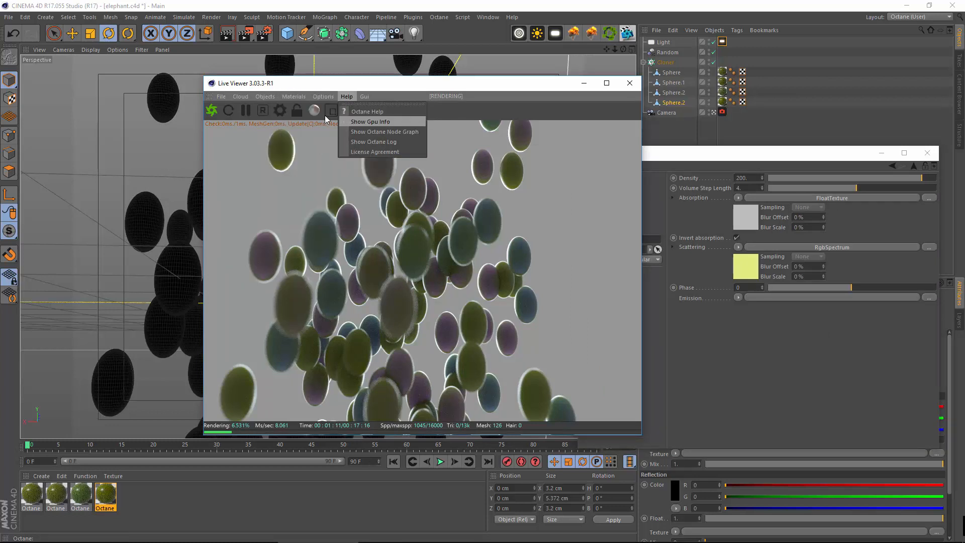
pyautogui.click(308, 82)
pyautogui.click(696, 156)
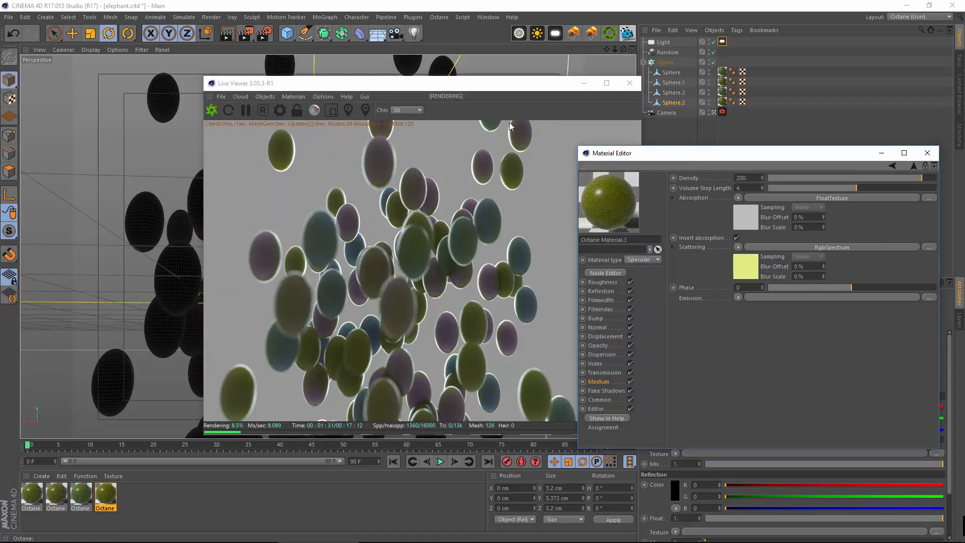
pyautogui.moveTo(508, 85); pyautogui.dragTo(449, 100)
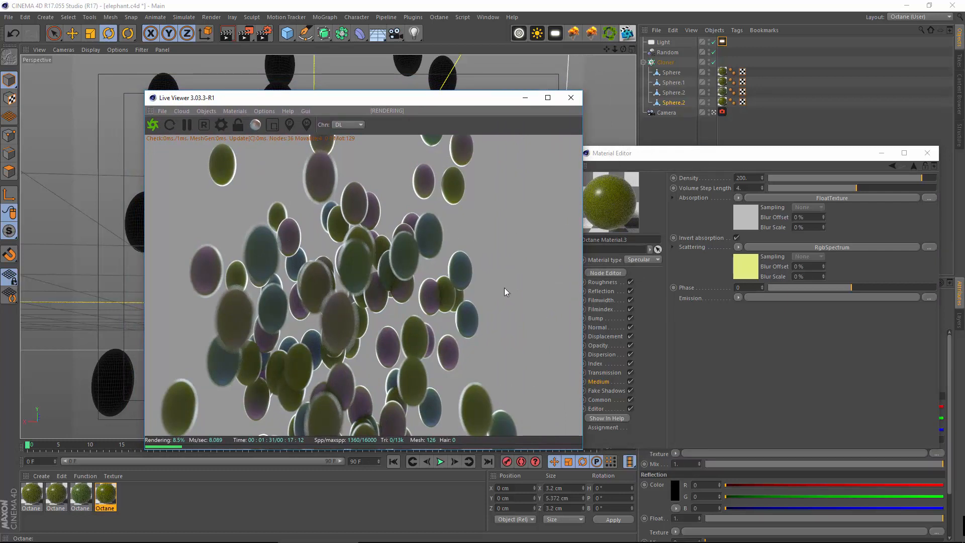
# Set Octane Material.3's Scattering Medium Density to 150 and its Phase to -1.
pyautogui.click(598, 381)
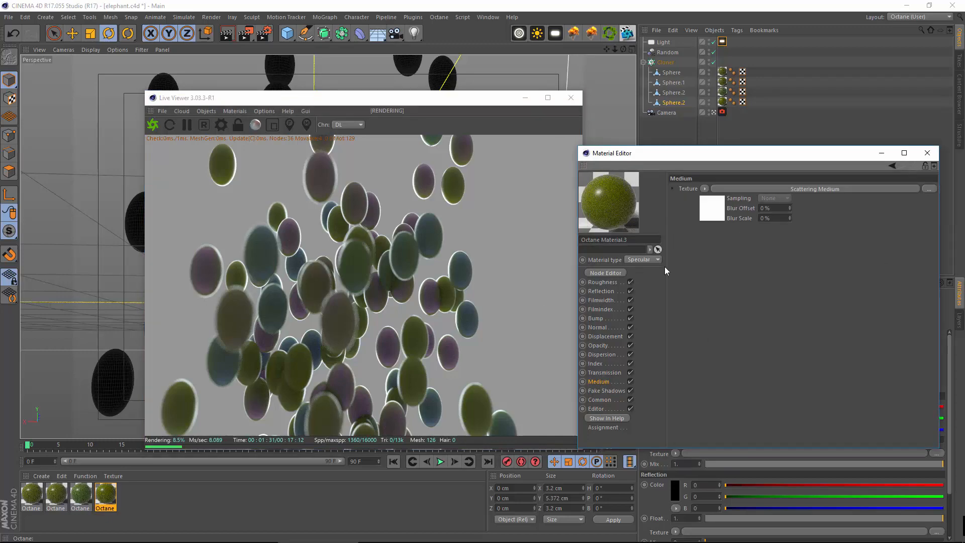
pyautogui.click(760, 189)
pyautogui.moveTo(758, 178); pyautogui.dragTo(529, 141)
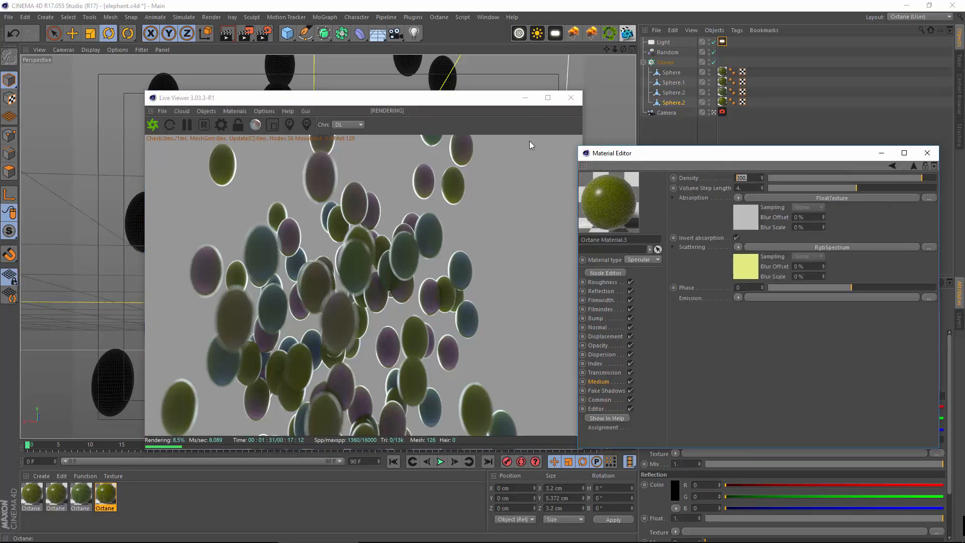
pyautogui.write('150')
pyautogui.press('Return')
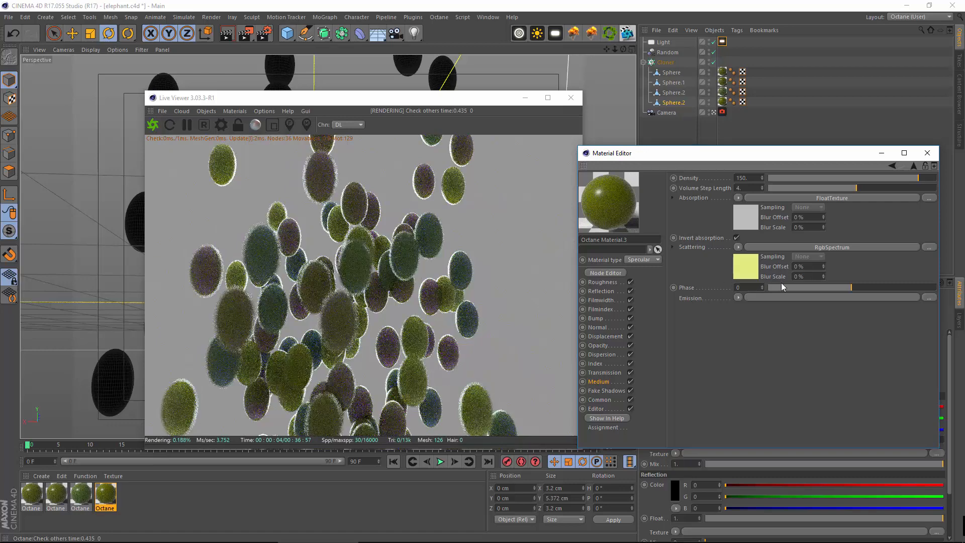
pyautogui.moveTo(784, 285); pyautogui.dragTo(731, 291)
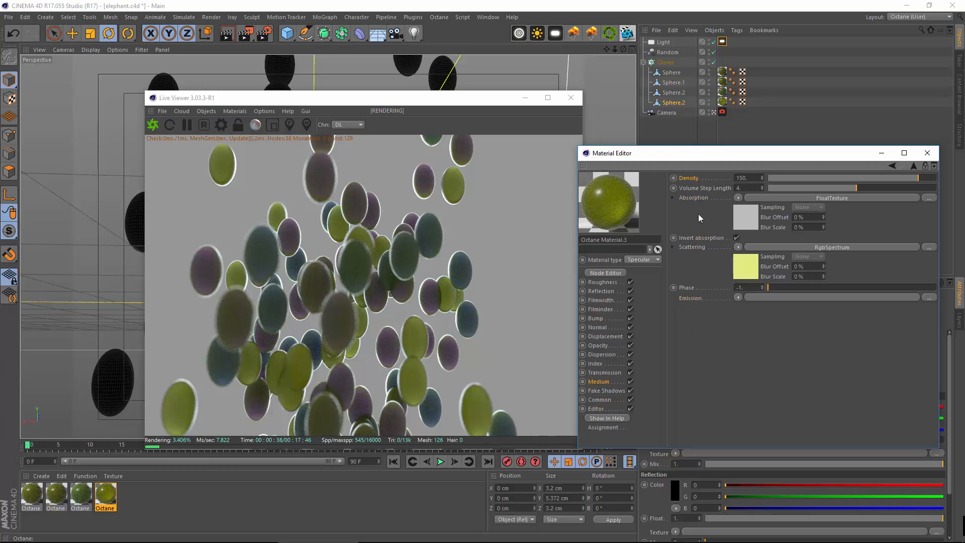
# Set Octane Material.3's refraction Index to 1.6.
pyautogui.click(605, 373)
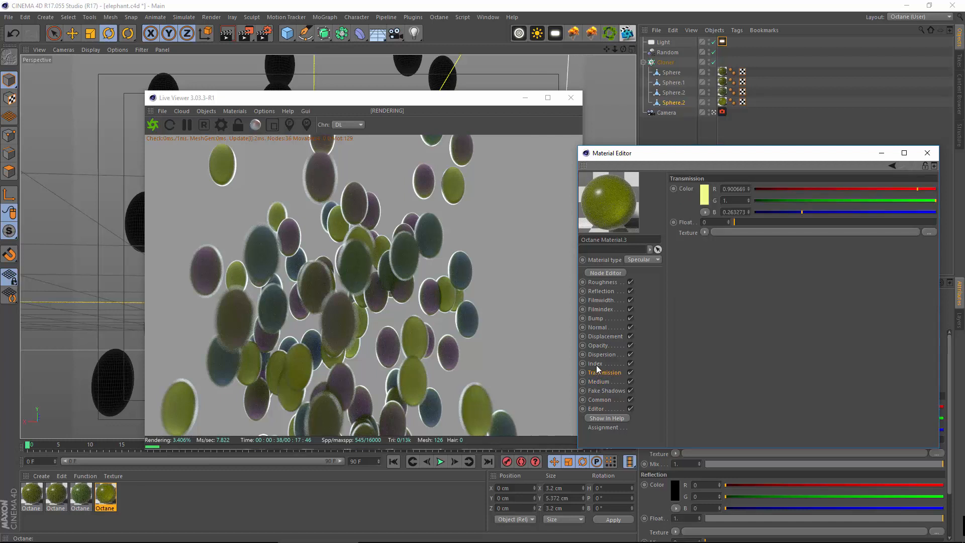
pyautogui.click(595, 364)
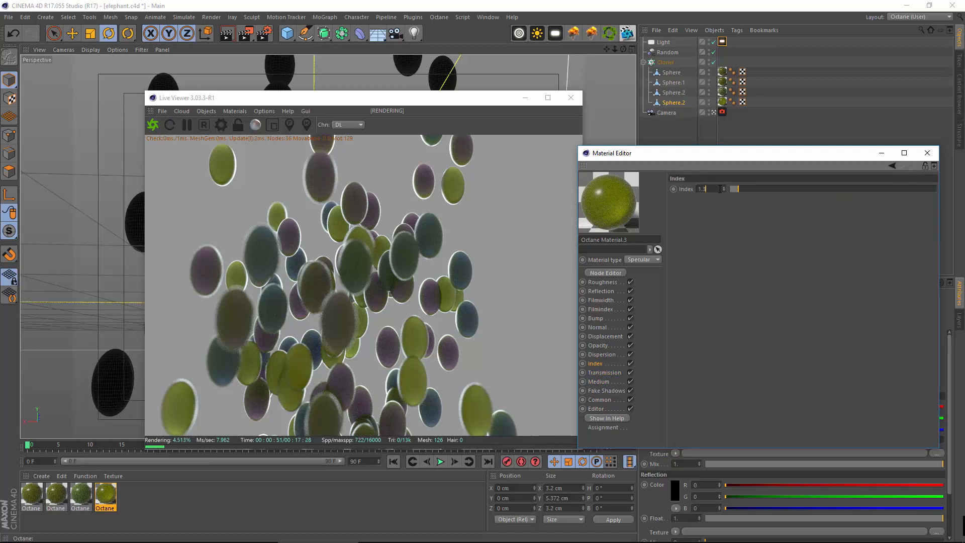
pyautogui.moveTo(719, 189); pyautogui.dragTo(702, 189)
pyautogui.write('6')
pyautogui.press('Return')
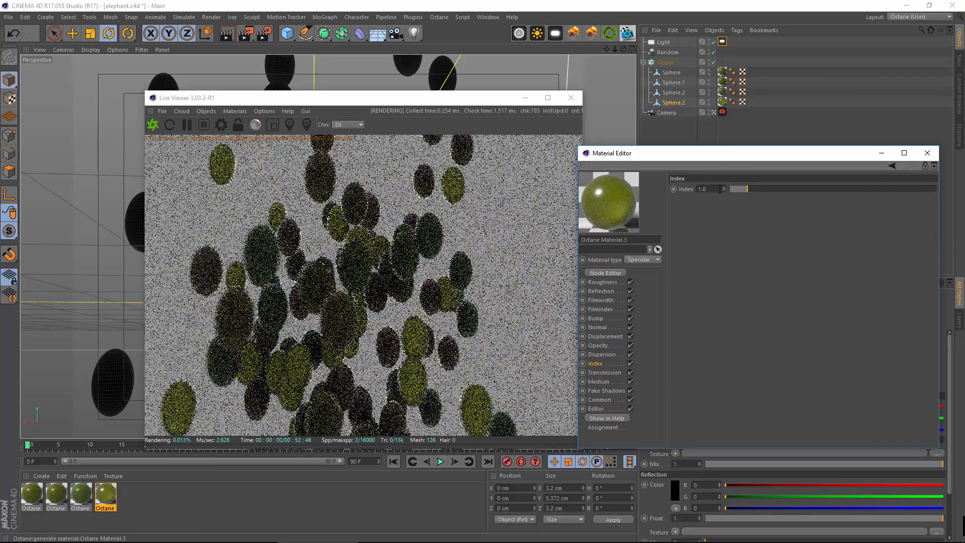
# Check Octane Material.3's Roughness settings and reopen its Scattering Medium settings.
pyautogui.click(608, 282)
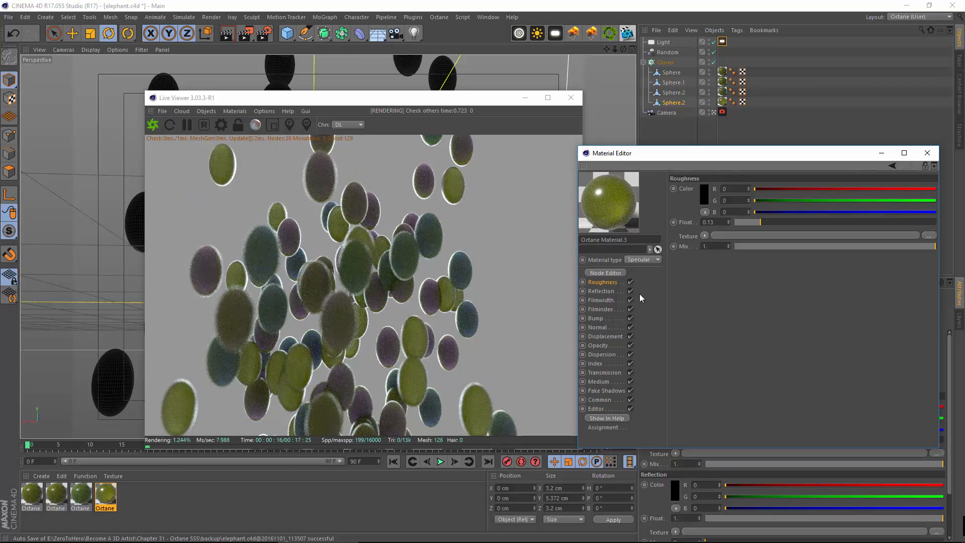
pyautogui.click(598, 381)
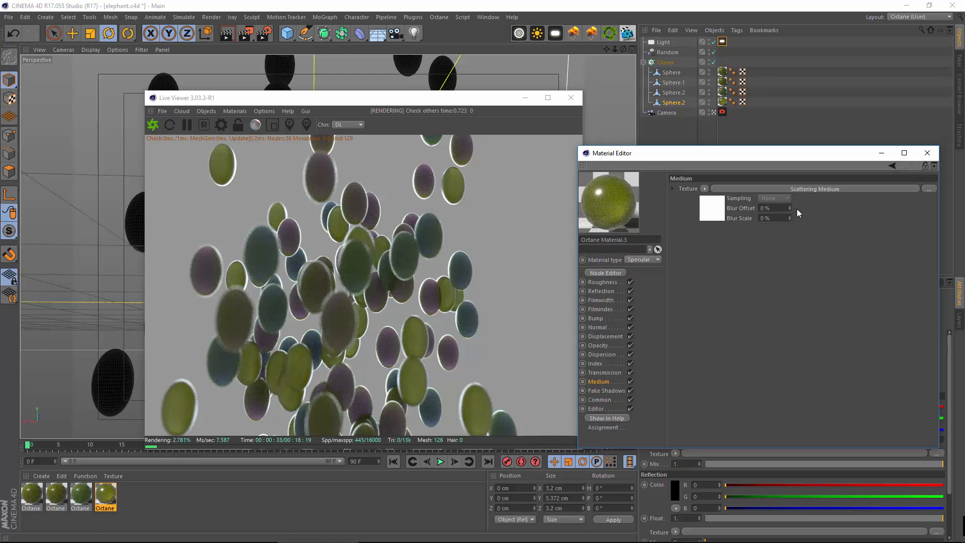
pyautogui.click(838, 189)
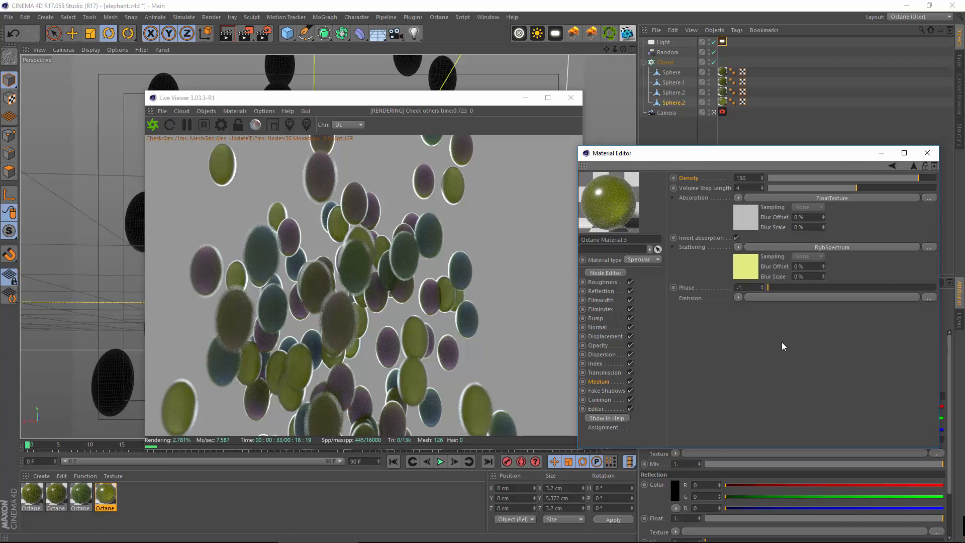